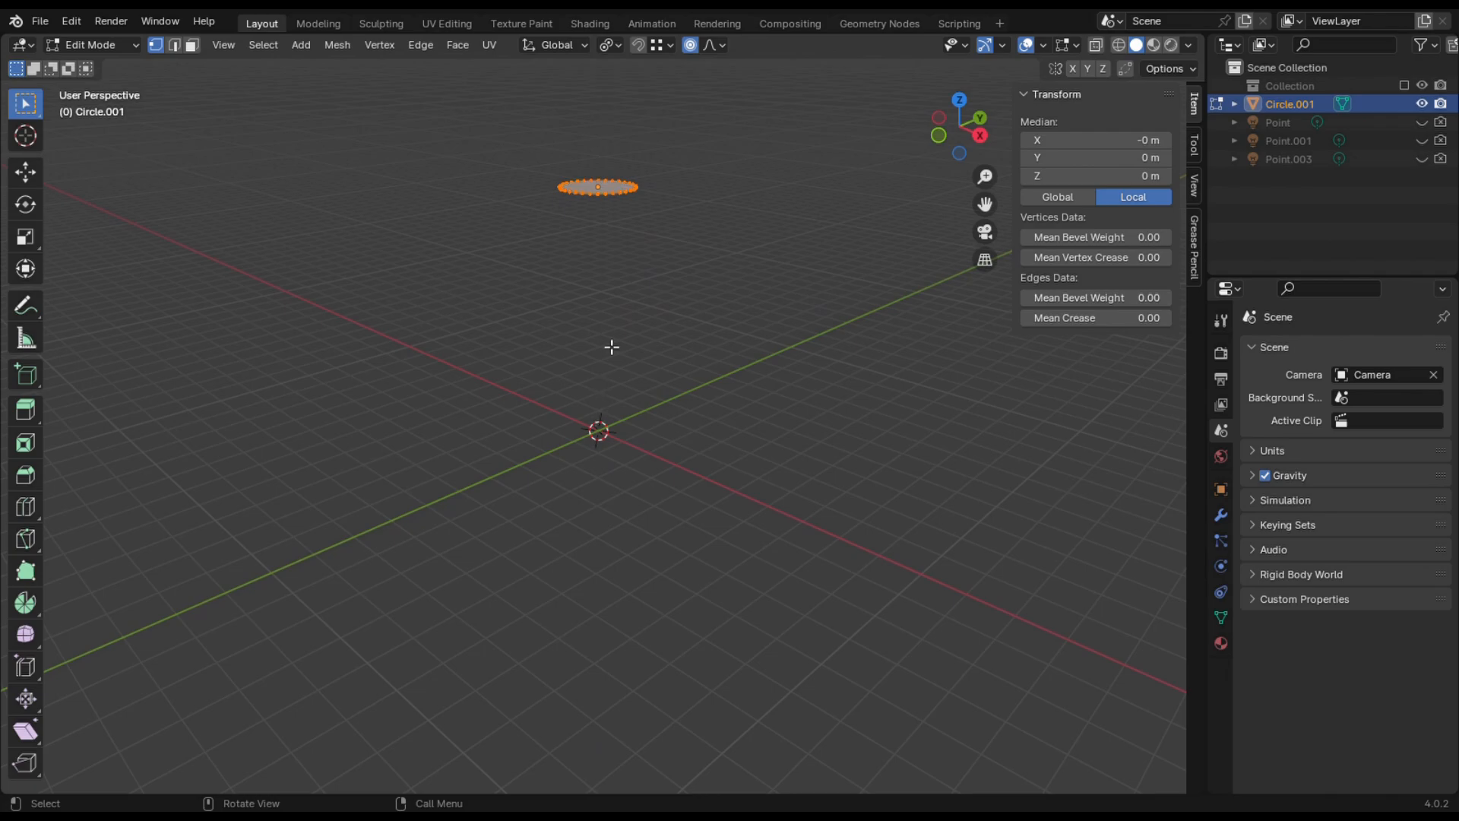
Extrude the filled circle about 1.7 m straight down to form the engine body's cylinder.
{"action": "key", "text": "e"}
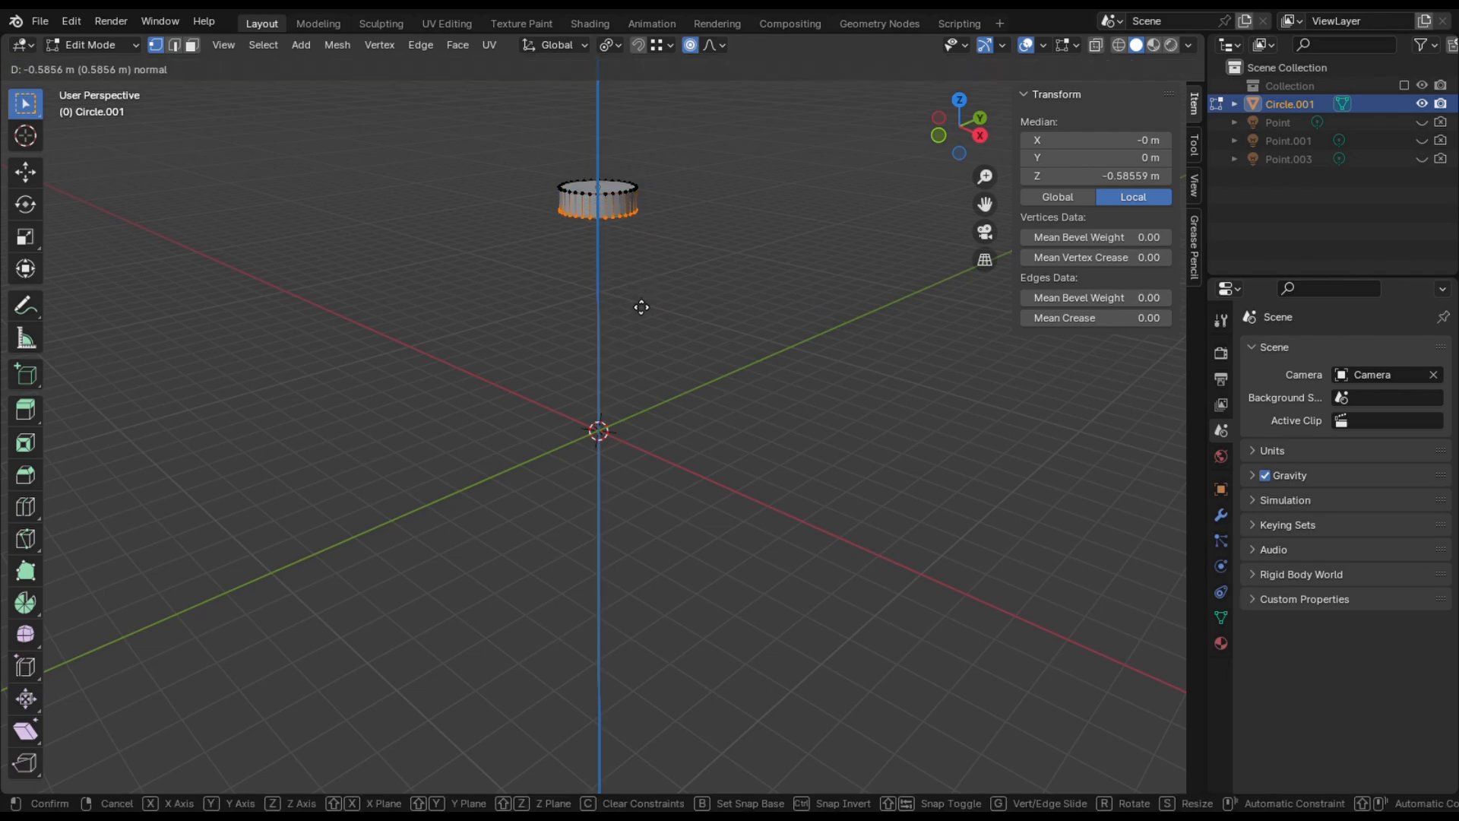
{"action": "left_click", "coordinate": [635, 345]}
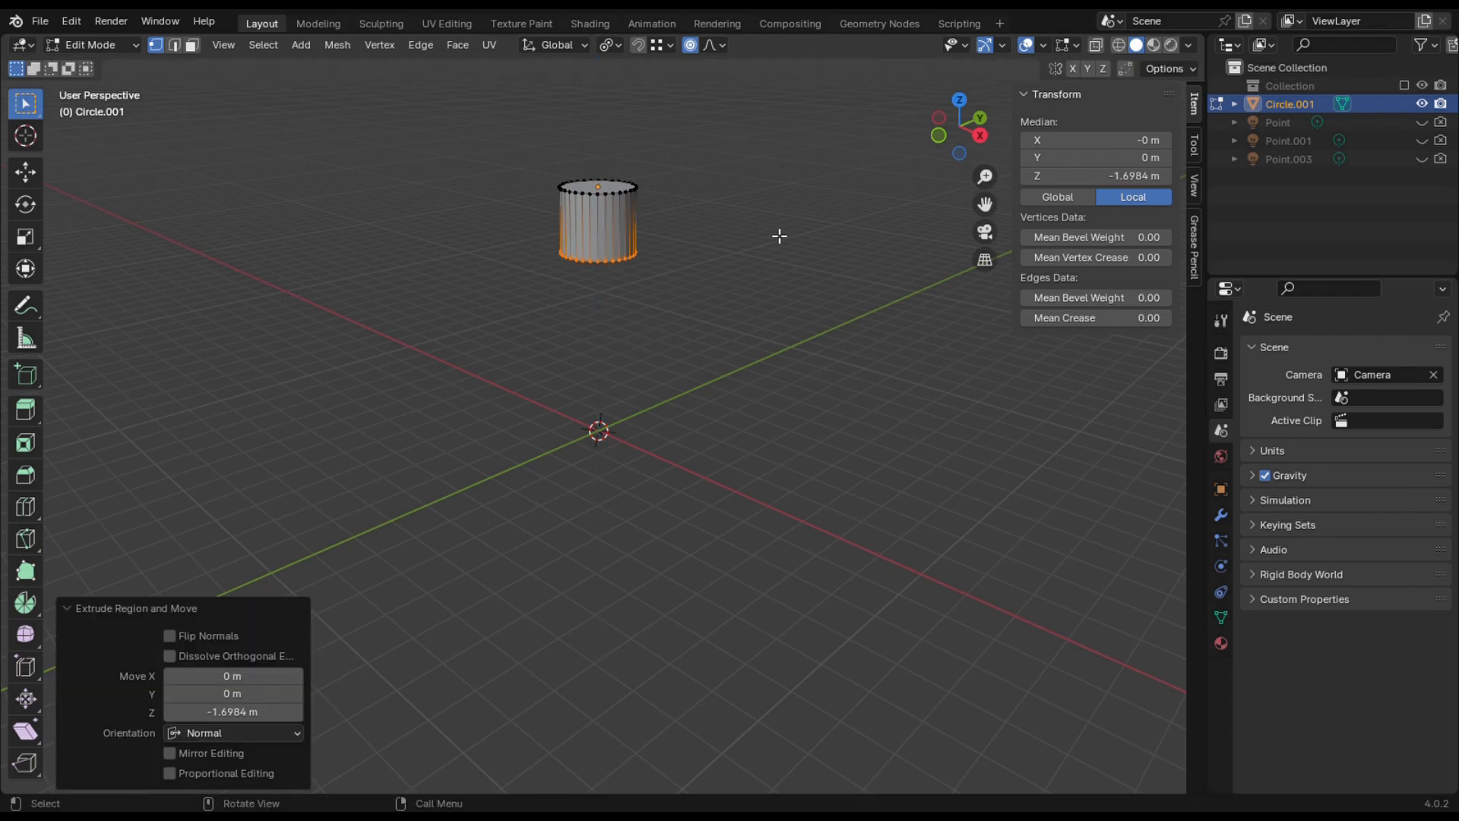
In face selection mode, inset the cylinder's bottom face by about 0.2 m and extrude it about 0.23 m downward.
{"action": "left_click_drag", "start_coordinate": [959, 123], "coordinate": [863, 163]}
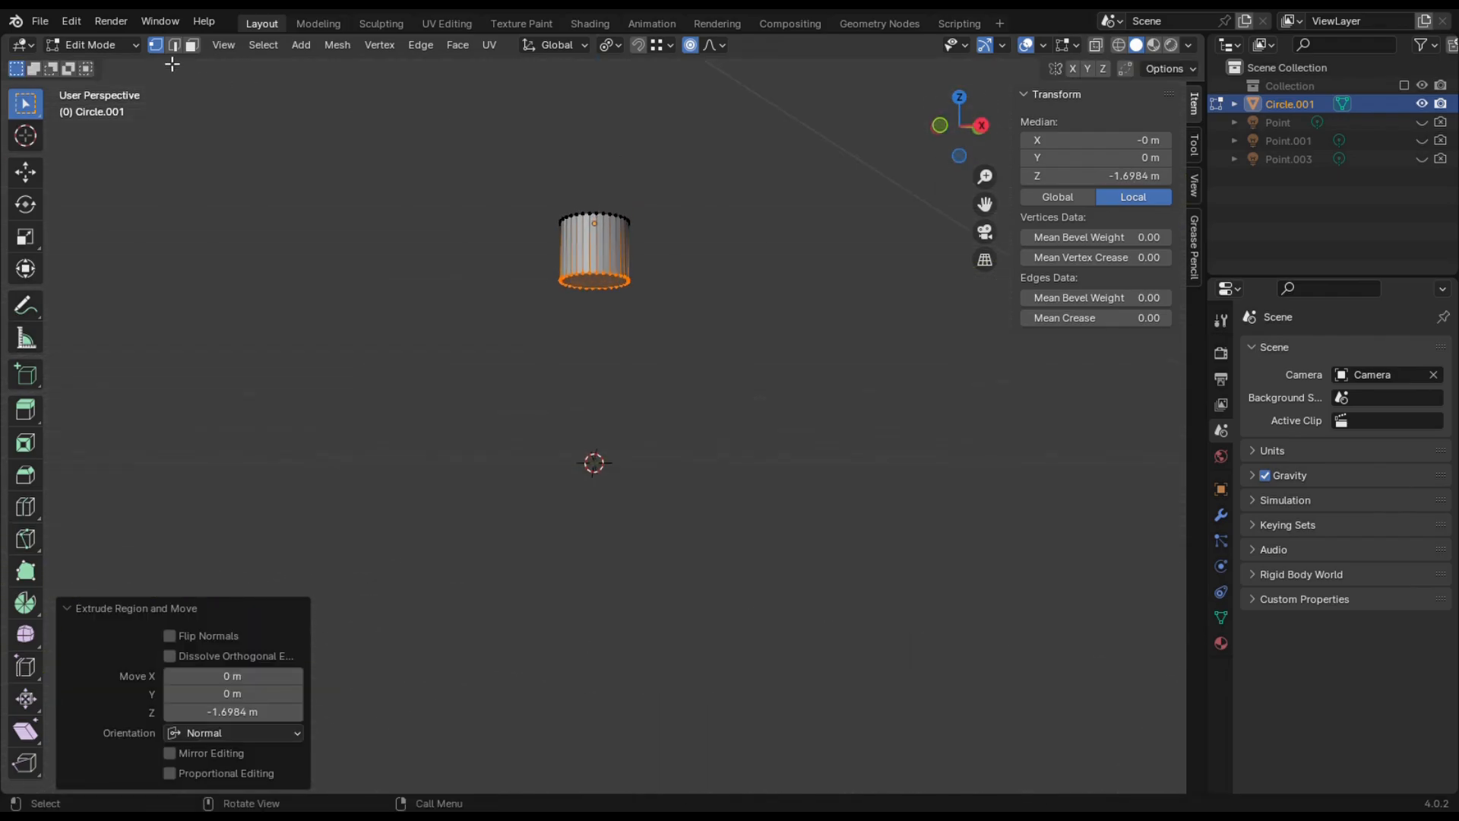
{"action": "left_click", "coordinate": [190, 48]}
{"action": "scroll", "coordinate": [798, 232], "scroll_direction": "up", "scroll_amount": 4}
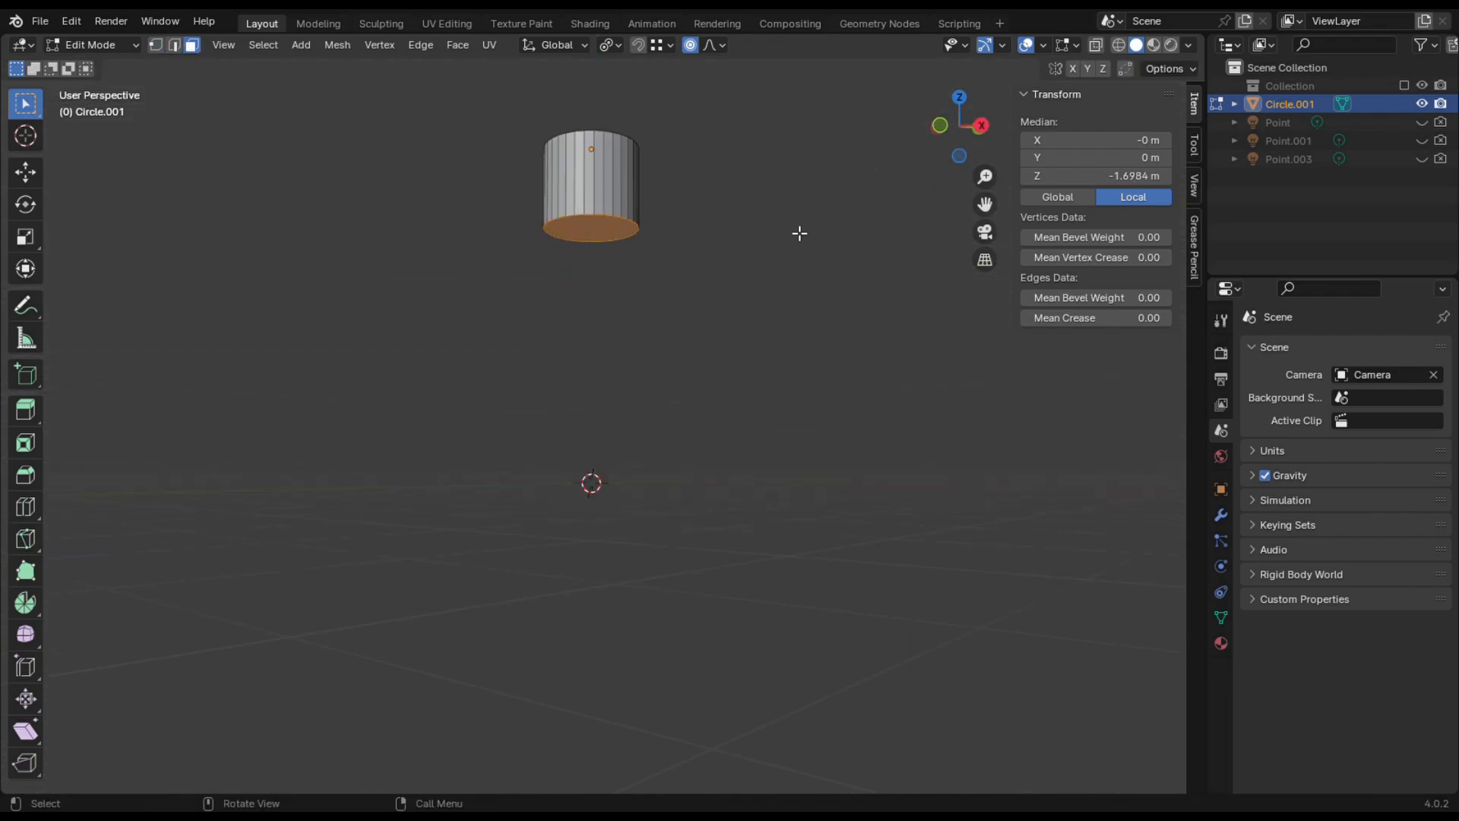
{"action": "key", "text": "i"}
{"action": "left_click", "coordinate": [795, 315]}
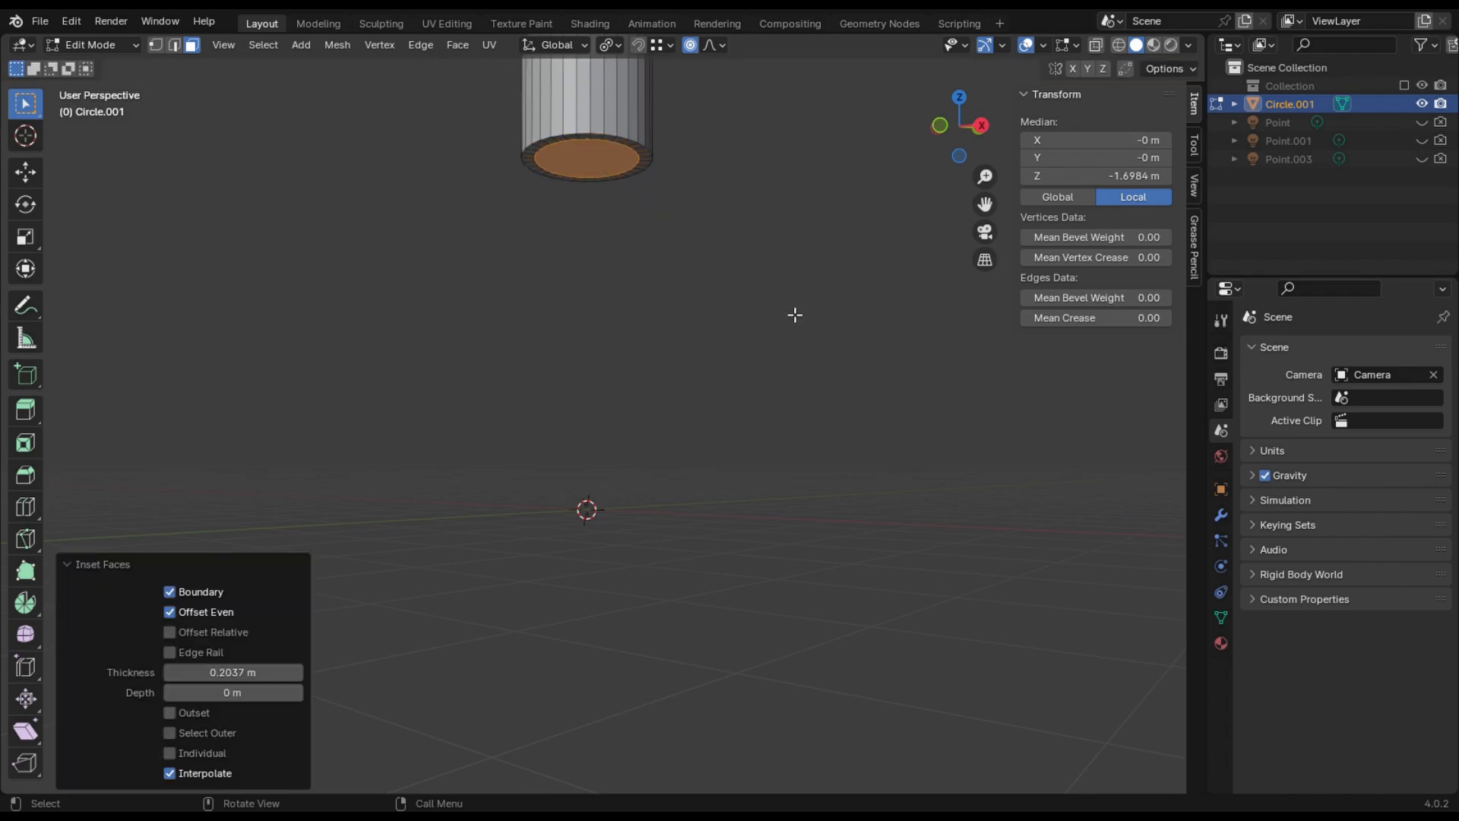
{"action": "key", "text": "e"}
{"action": "left_click", "coordinate": [792, 329]}
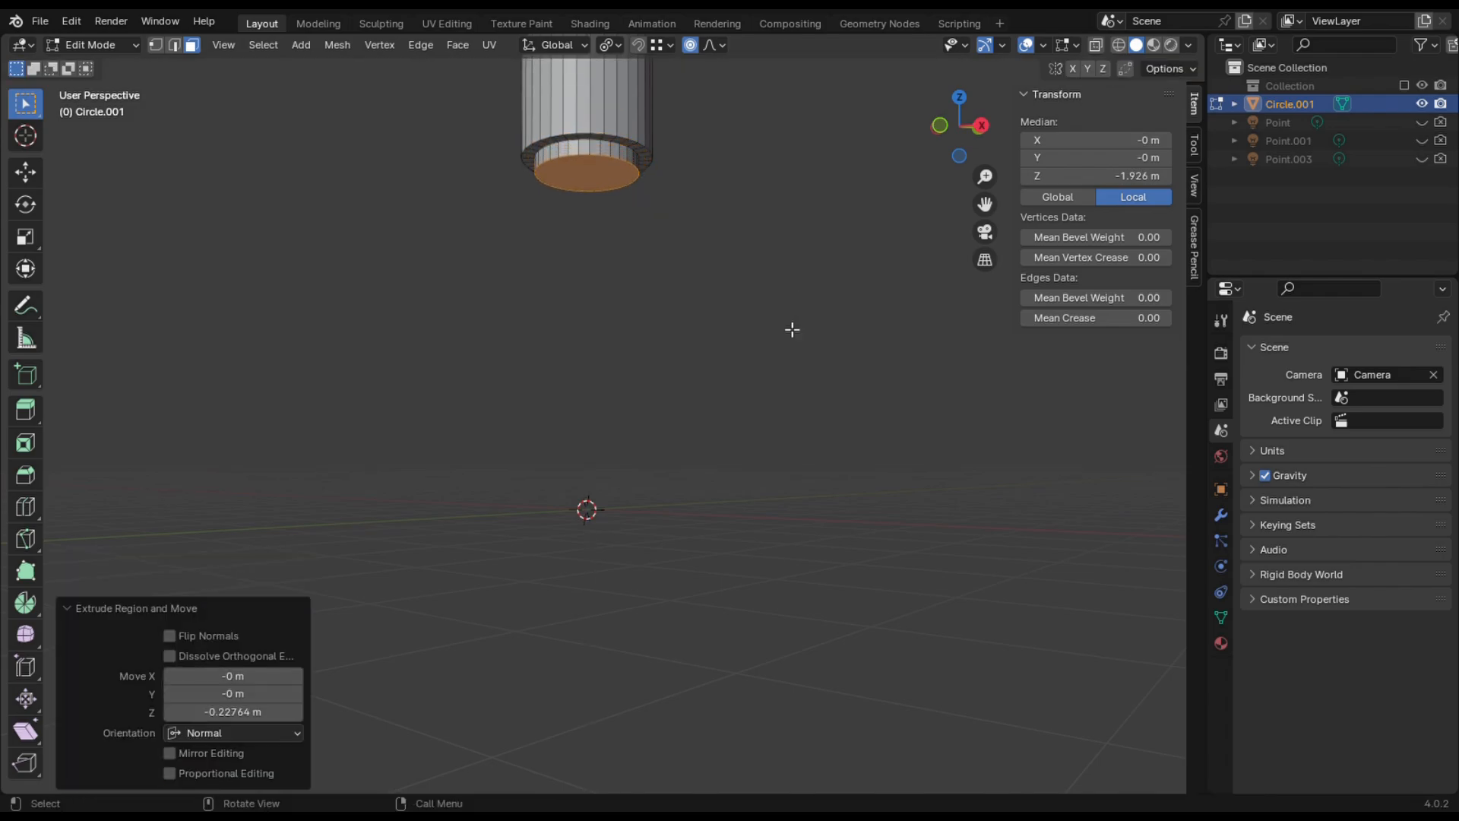
Inset the lower collar's bottom face by about 0.2 m and extrude it about 0.24 m upward to form a recess.
{"action": "key", "text": "i"}
{"action": "left_click", "coordinate": [781, 321]}
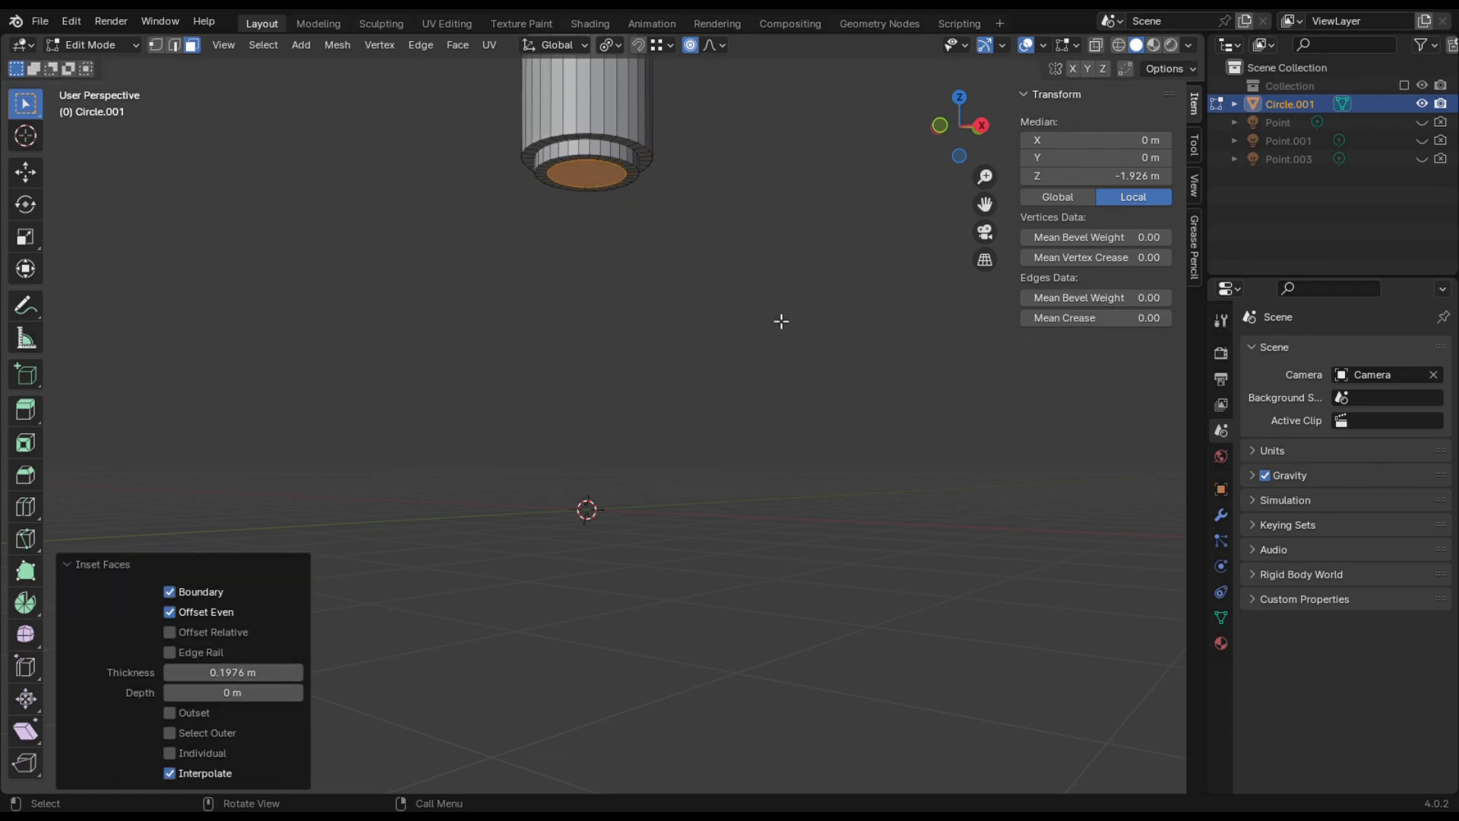
{"action": "key", "text": "e"}
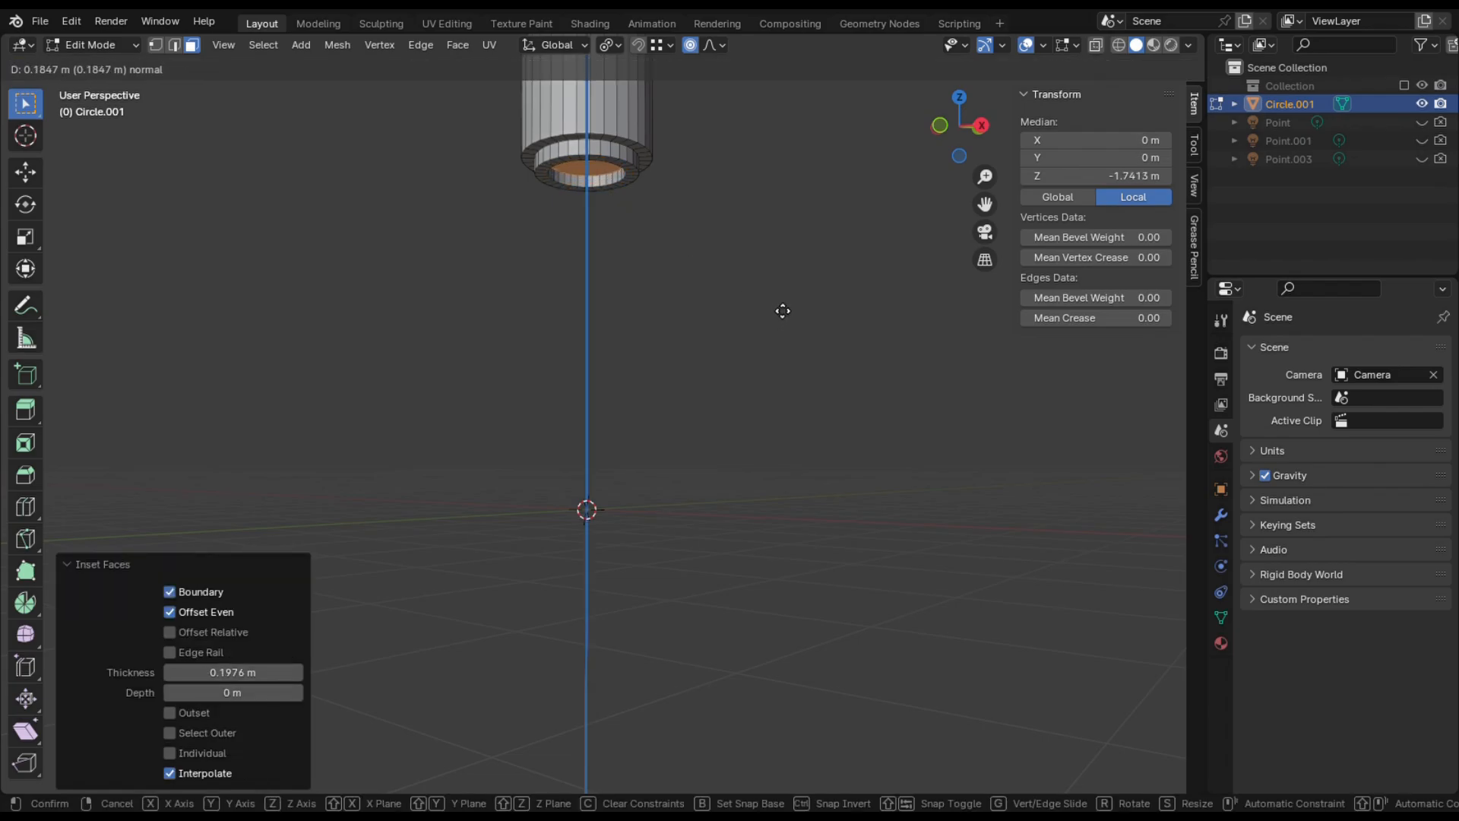
{"action": "left_click", "coordinate": [781, 306]}
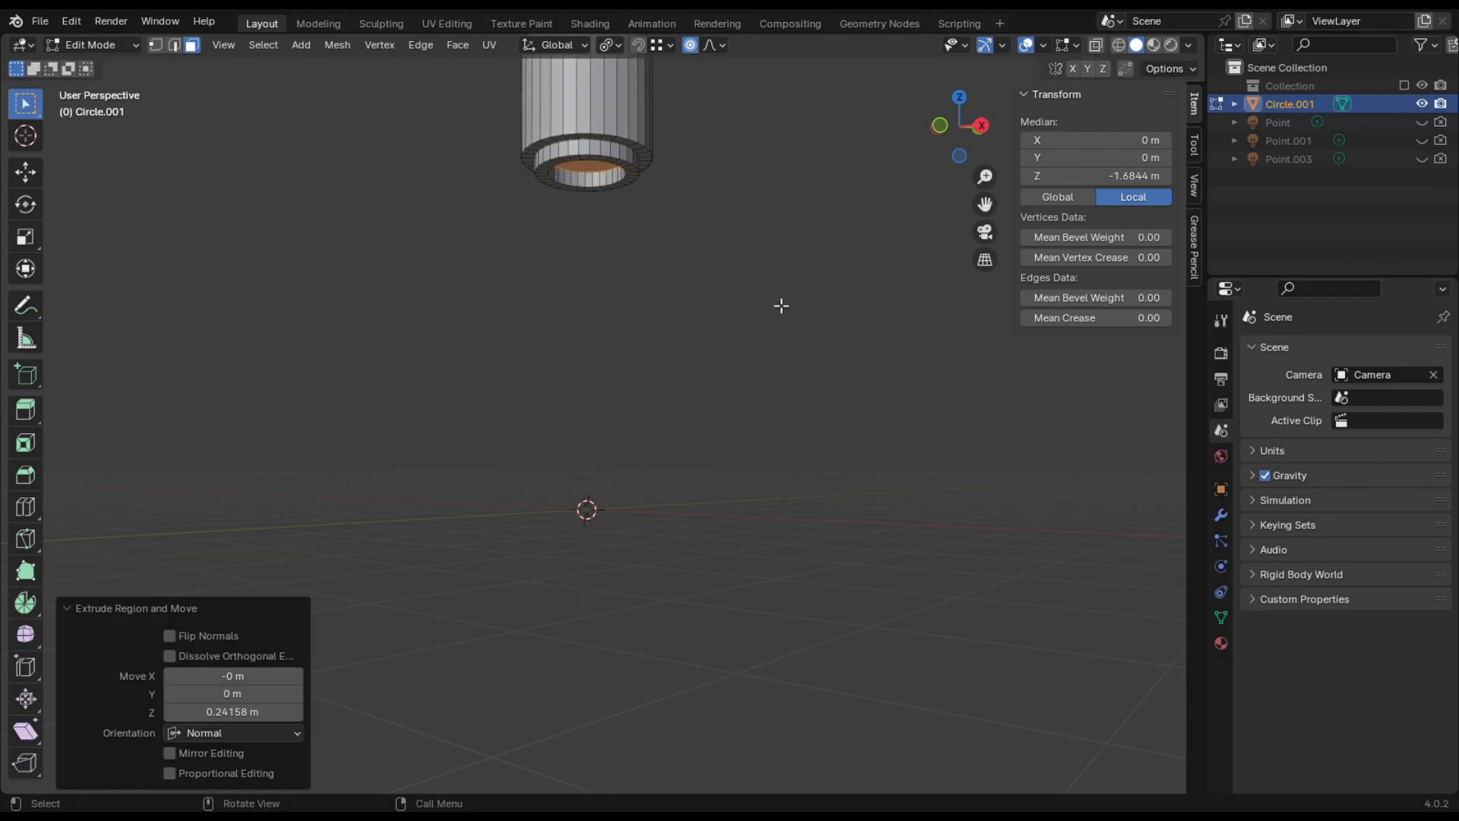
Inset the recessed face by about 0.28 m and extrude it about 0.36 m downward as the nozzle neck.
{"action": "left_click_drag", "start_coordinate": [954, 149], "coordinate": [947, 140]}
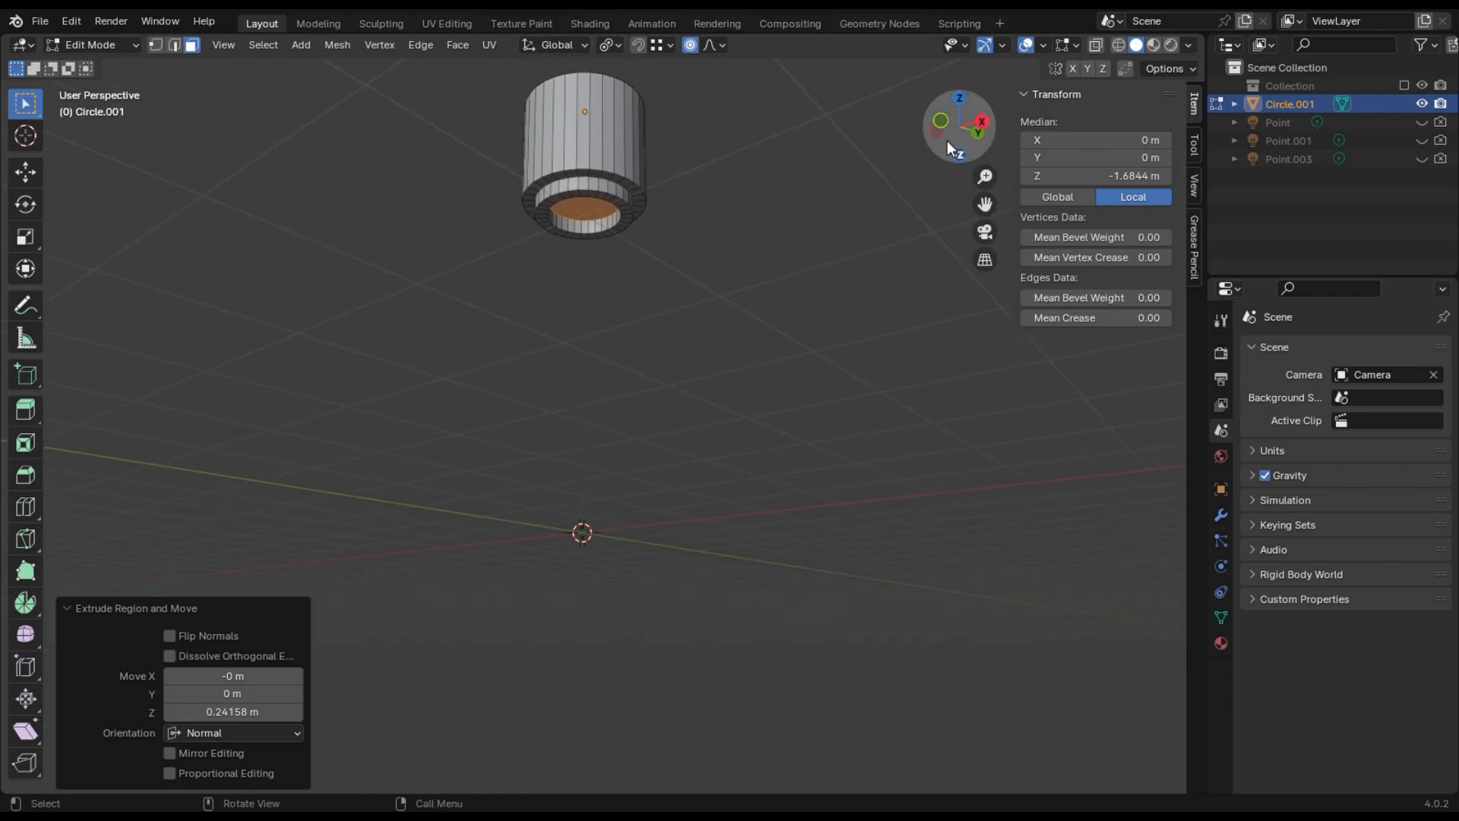
{"action": "key", "text": "i"}
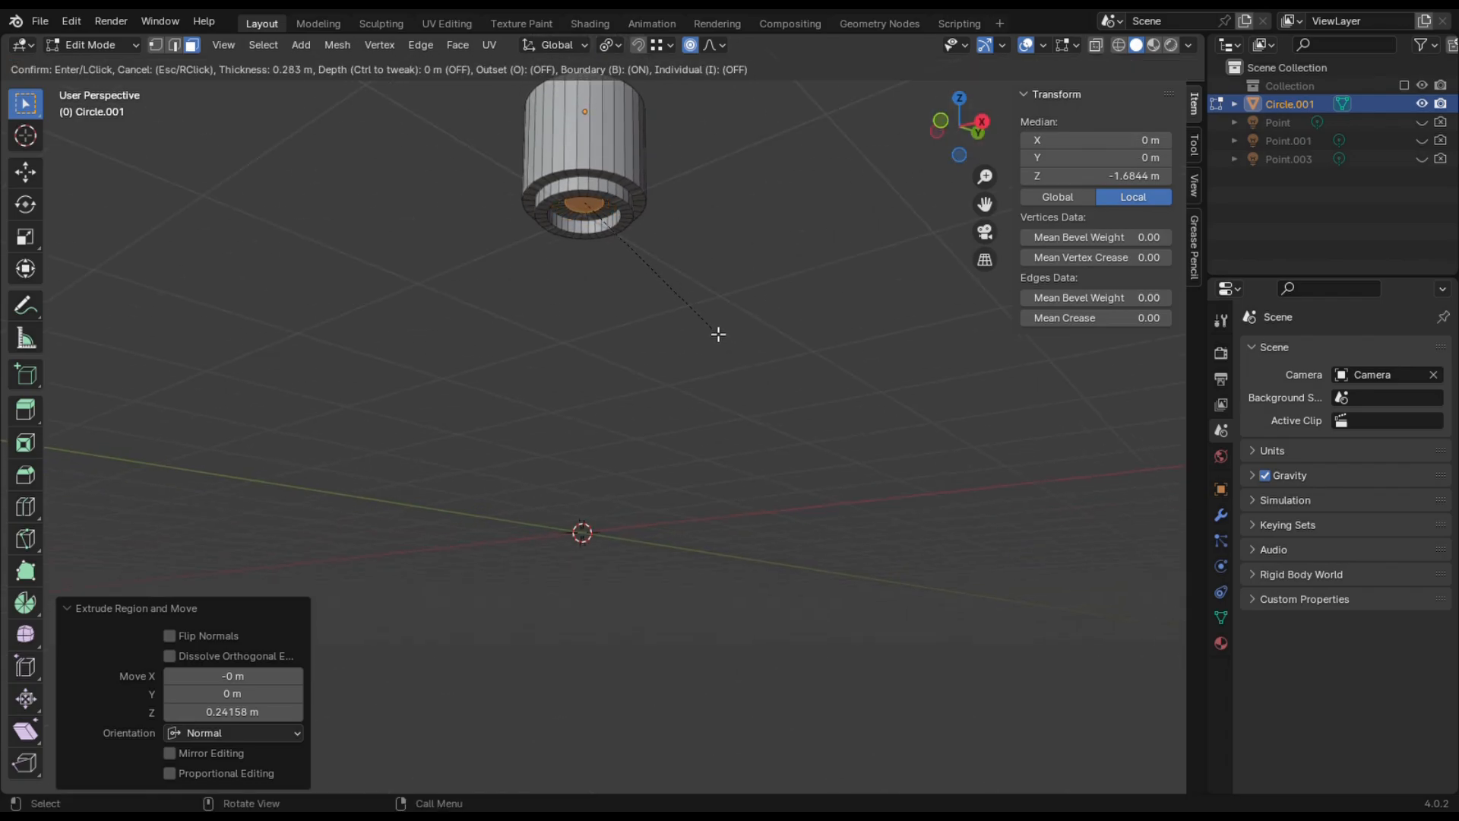
{"action": "left_click", "coordinate": [717, 332]}
{"action": "mouse_move", "coordinate": [942, 145]}
{"action": "left_mouse_down"}
{"action": "mouse_move", "coordinate": [958, 129]}
{"action": "mouse_move", "coordinate": [941, 146]}
{"action": "left_mouse_up"}
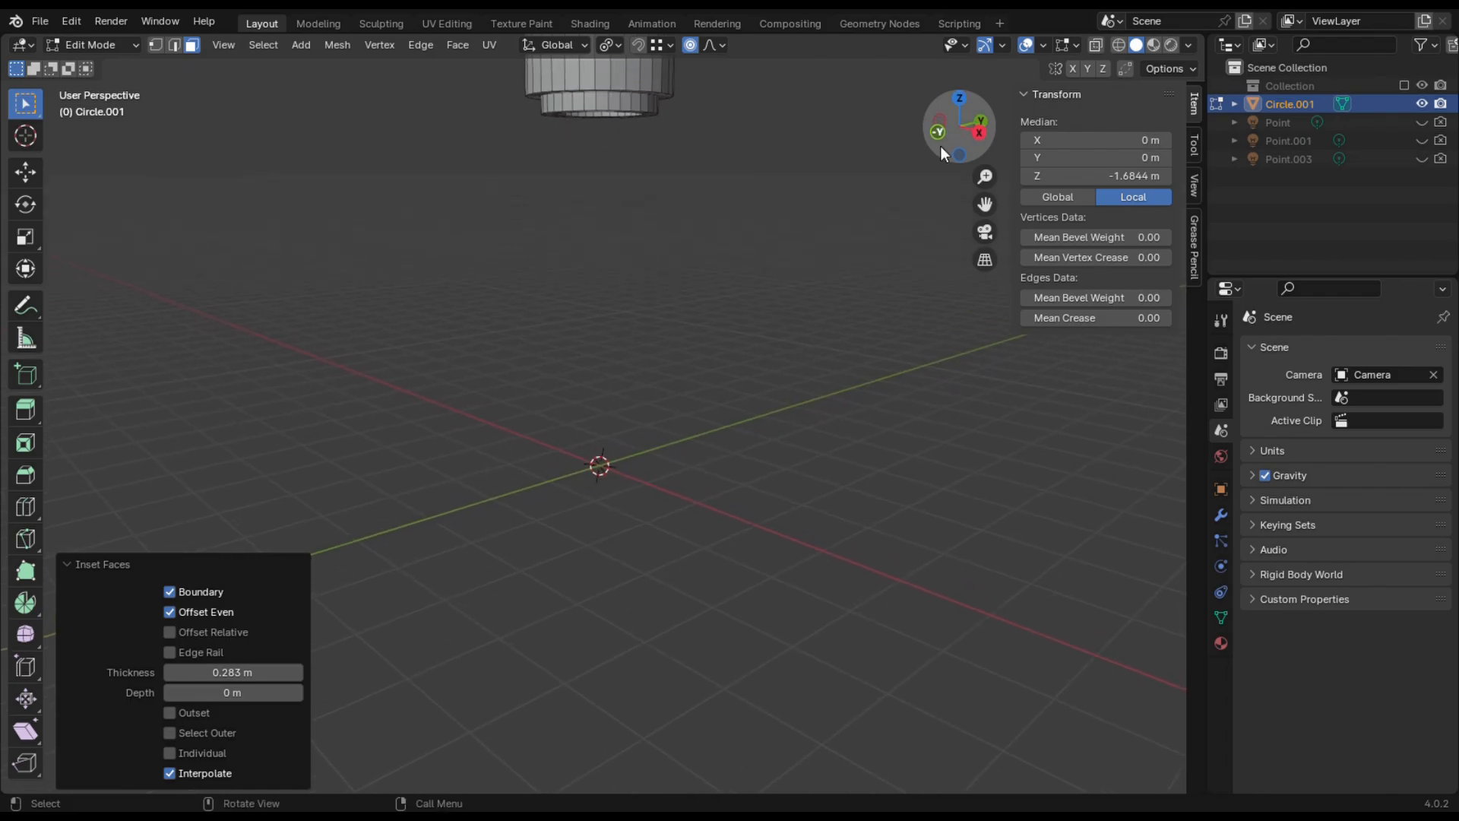
{"action": "key", "text": "e"}
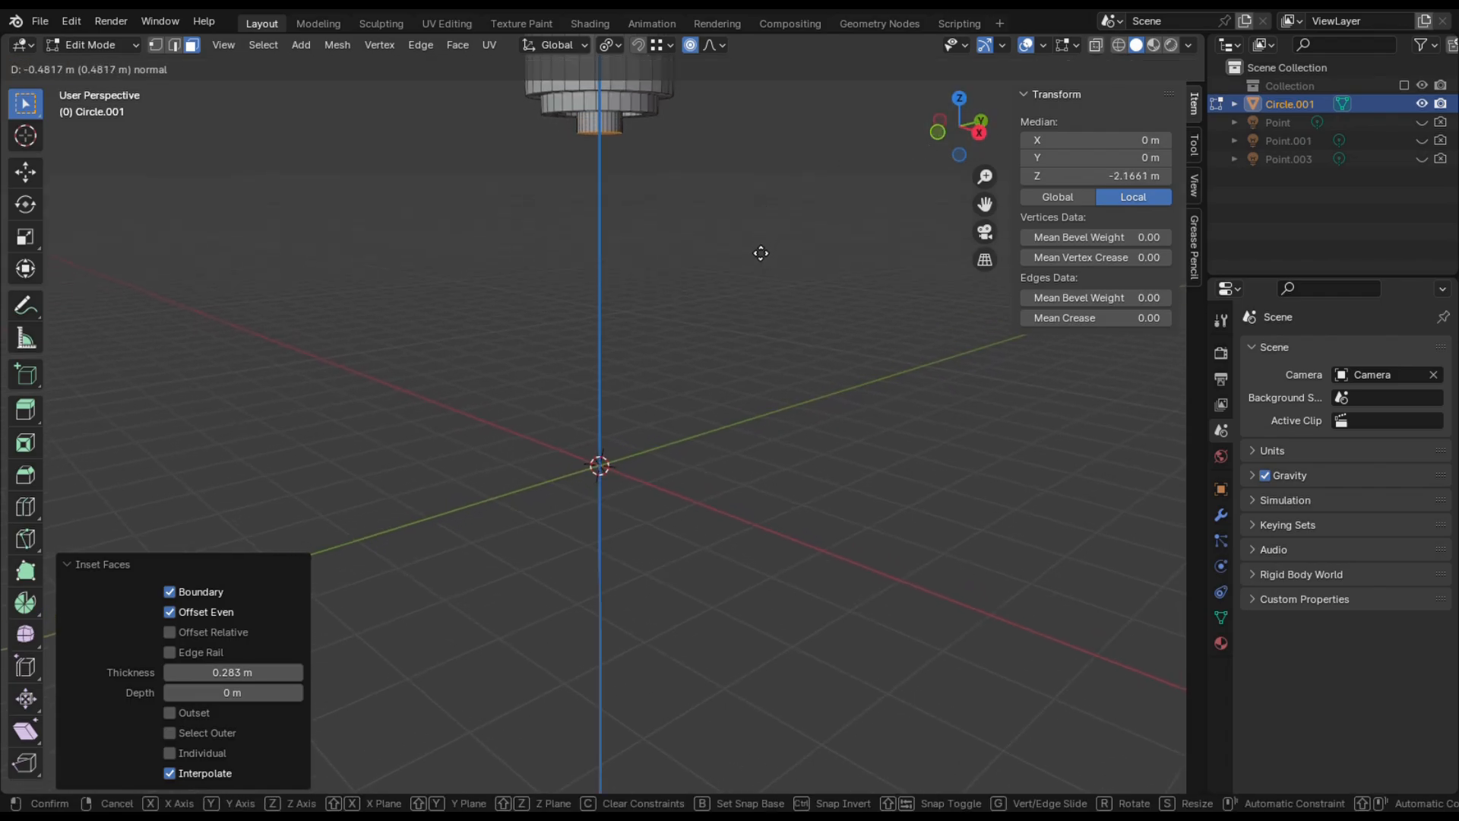
{"action": "left_click", "coordinate": [759, 248]}
Extrude the nozzle neck's bottom face about 0.1 m further down and scale it up by about 1.12.
{"action": "left_click_drag", "start_coordinate": [981, 209], "coordinate": [950, 145]}
{"action": "scroll", "coordinate": [753, 387], "scroll_direction": "up", "scroll_amount": 3}
{"action": "key", "text": "e"}
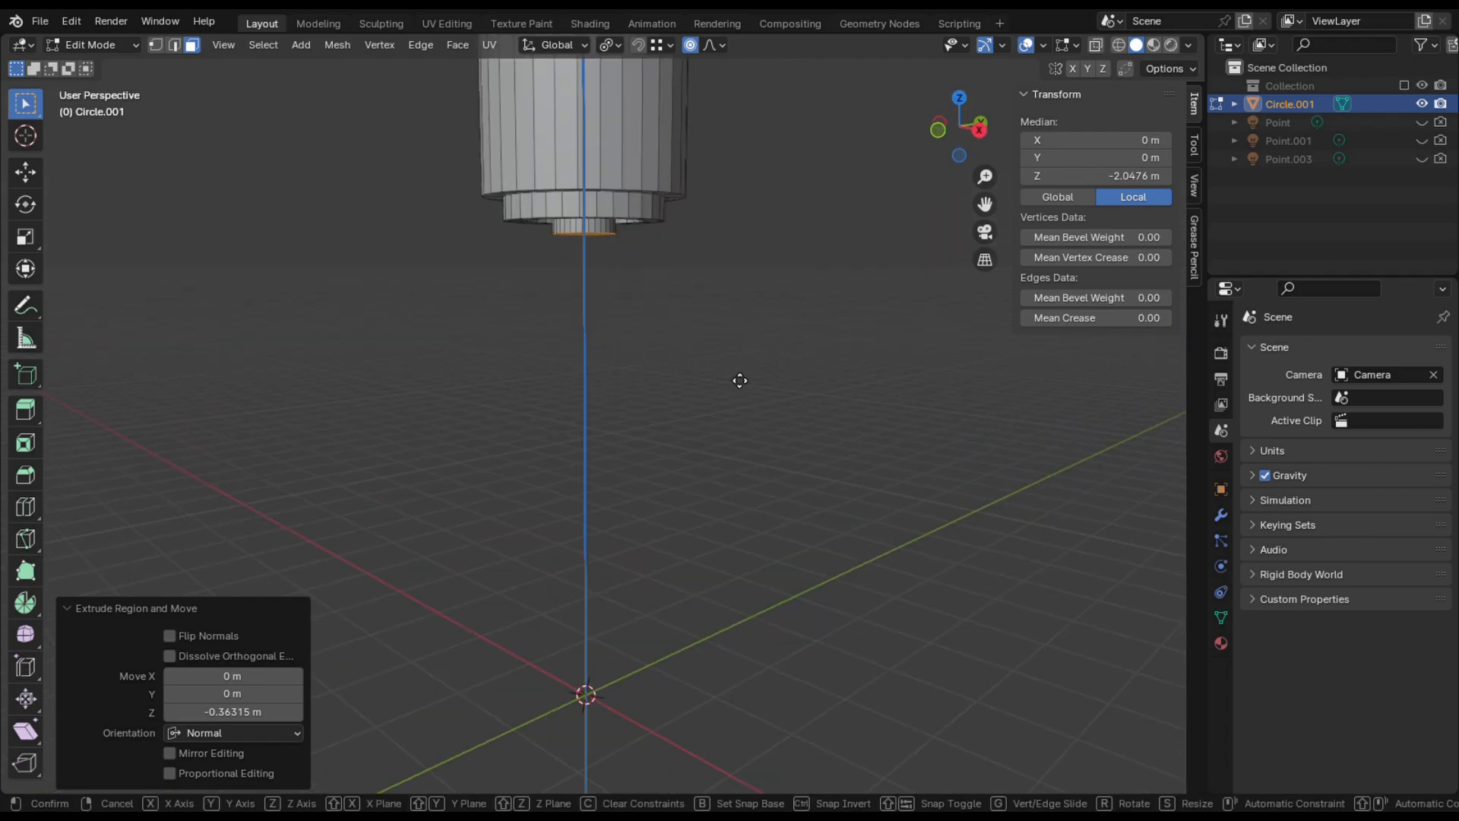
{"action": "left_click", "coordinate": [738, 390]}
{"action": "key", "text": "s"}
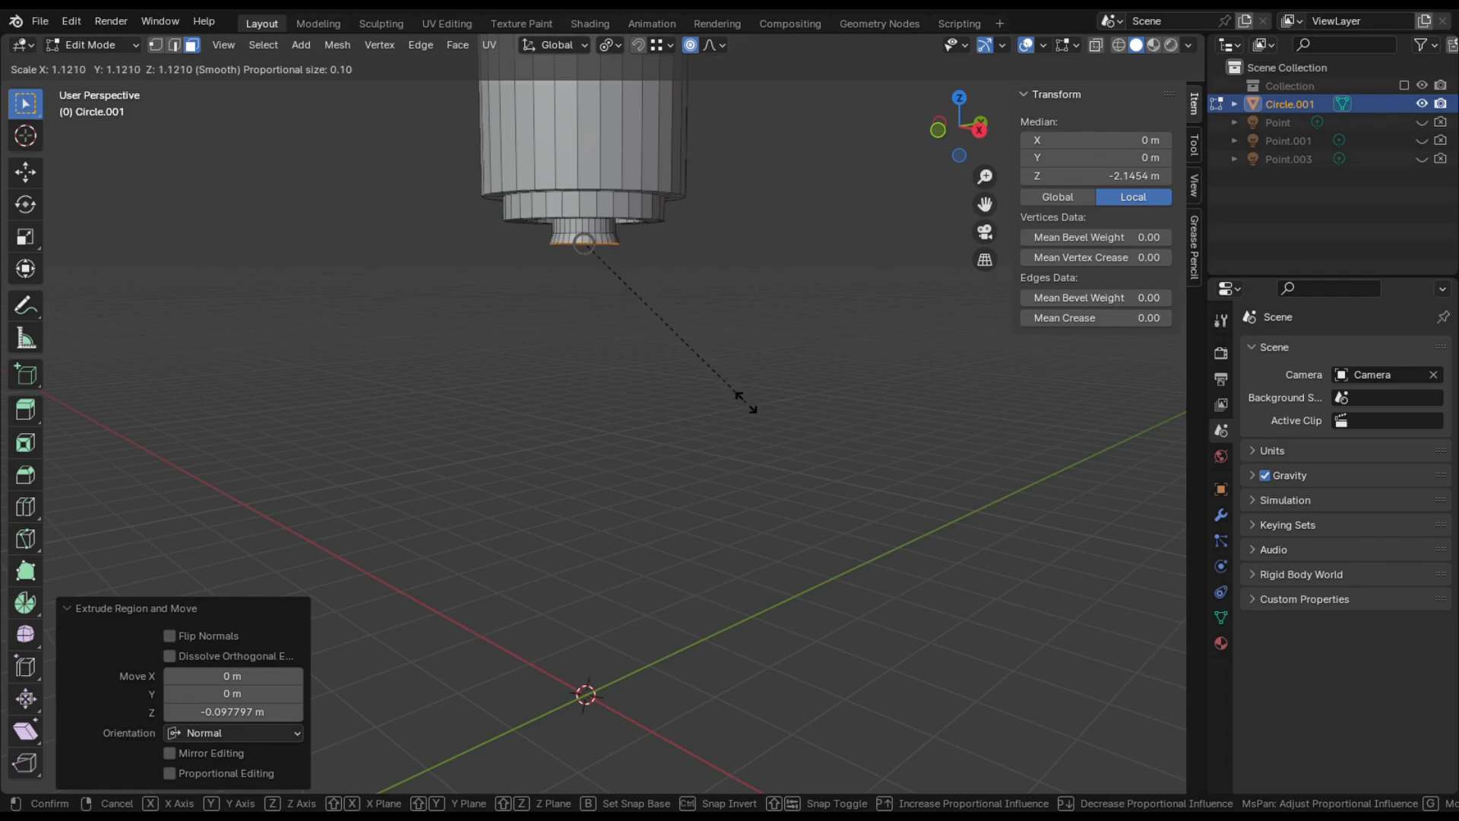
{"action": "left_click", "coordinate": [749, 404]}
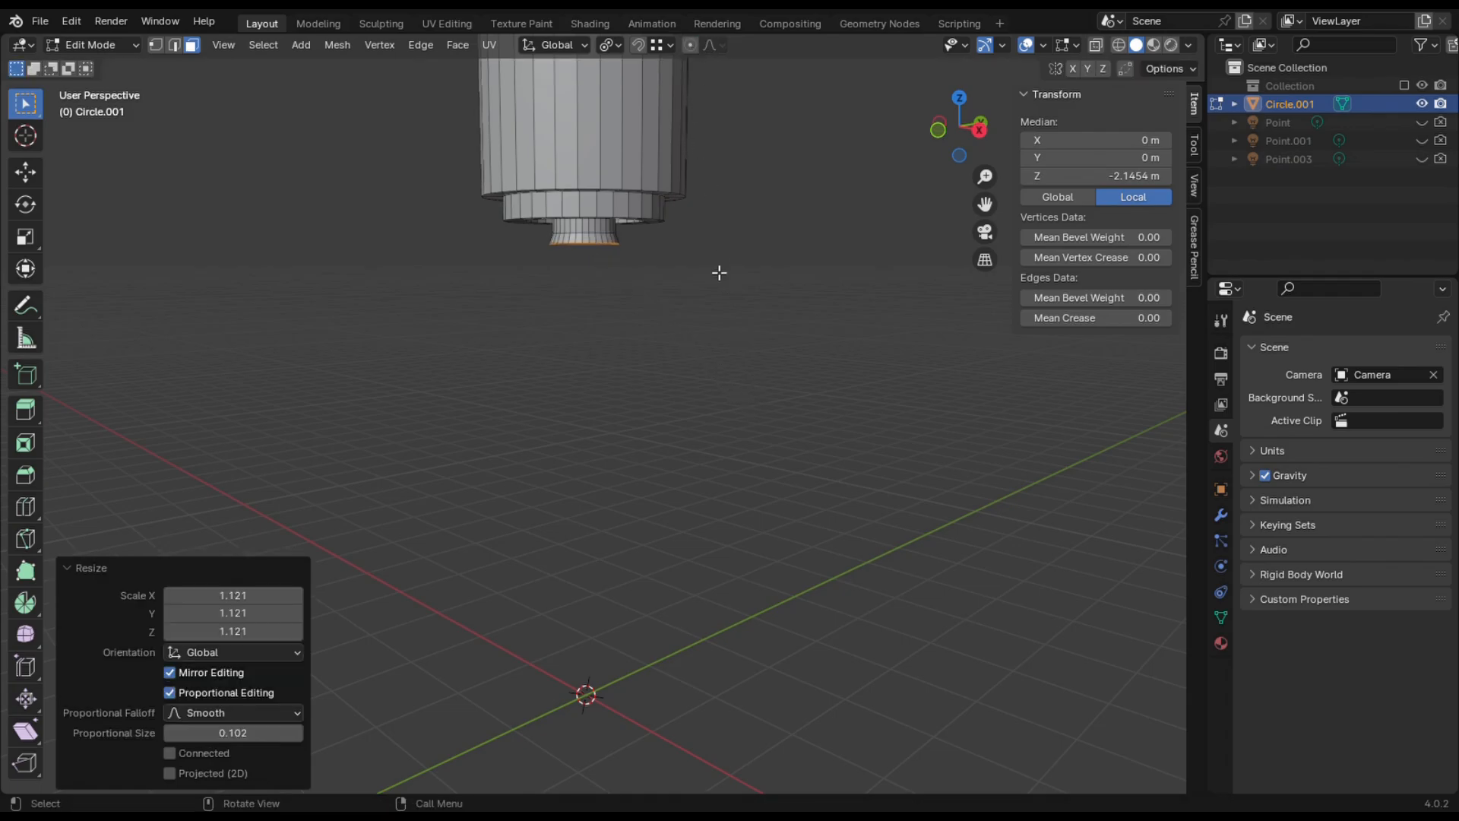
Add two flared nozzle segments below the neck: extrude about 0.12 m and scale 1.115, and extrude about 0.11 m and scale 1.146.
{"action": "key", "text": "e"}
{"action": "left_click", "coordinate": [703, 373]}
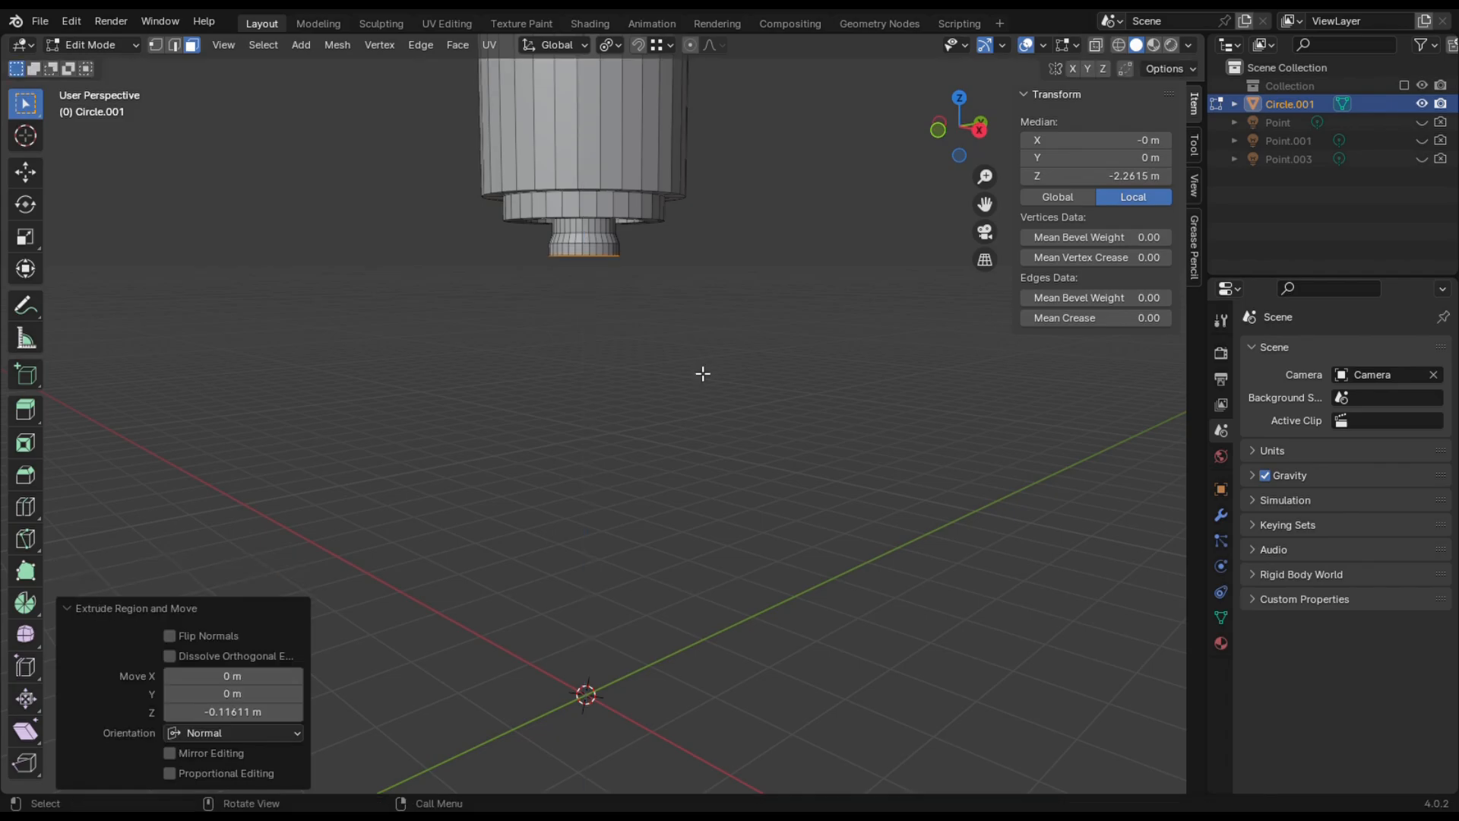
{"action": "key", "text": "s"}
{"action": "left_click", "coordinate": [702, 378]}
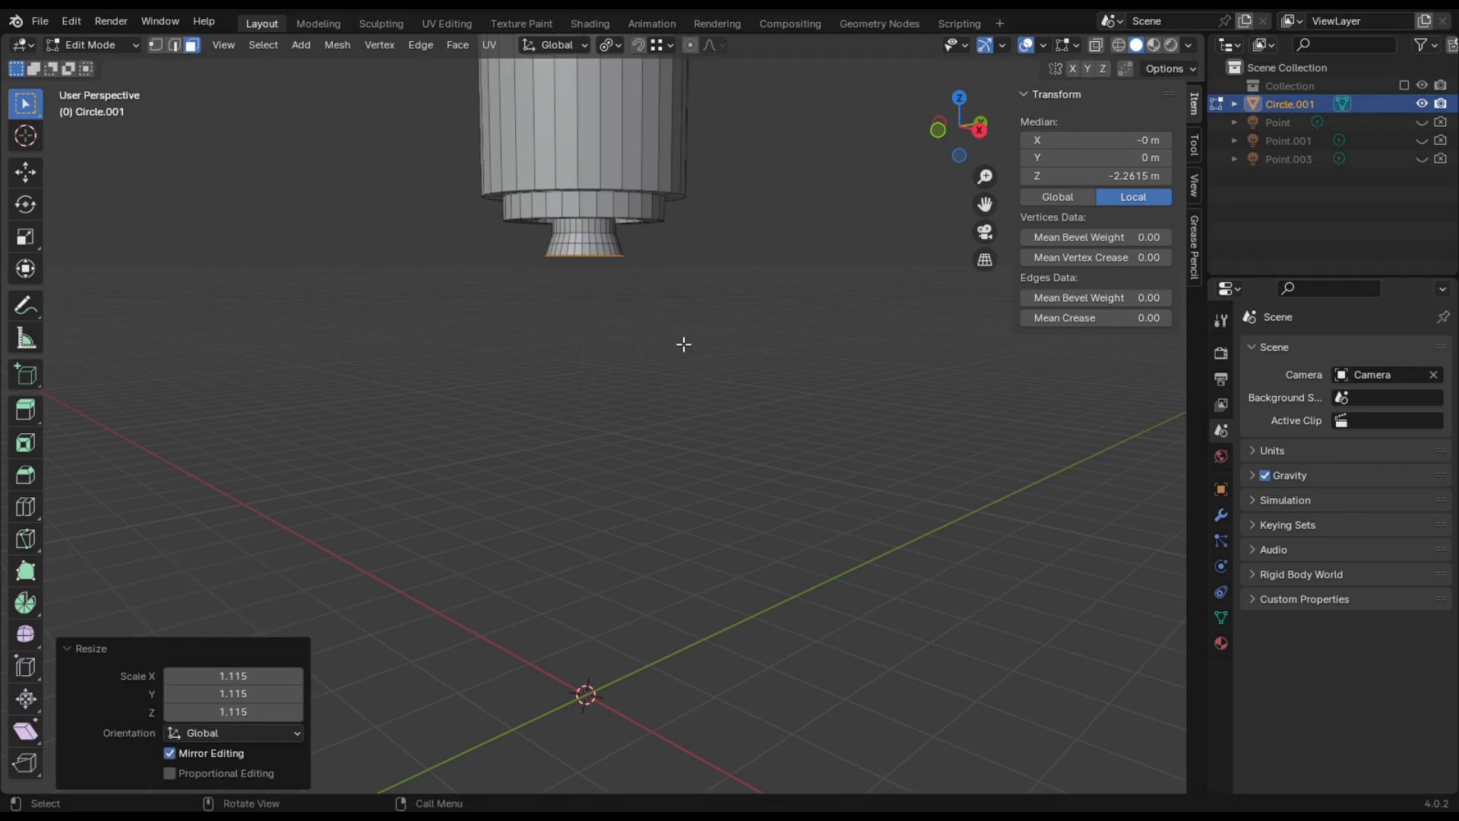
{"action": "scroll", "coordinate": [678, 335], "scroll_direction": "up", "scroll_amount": 1}
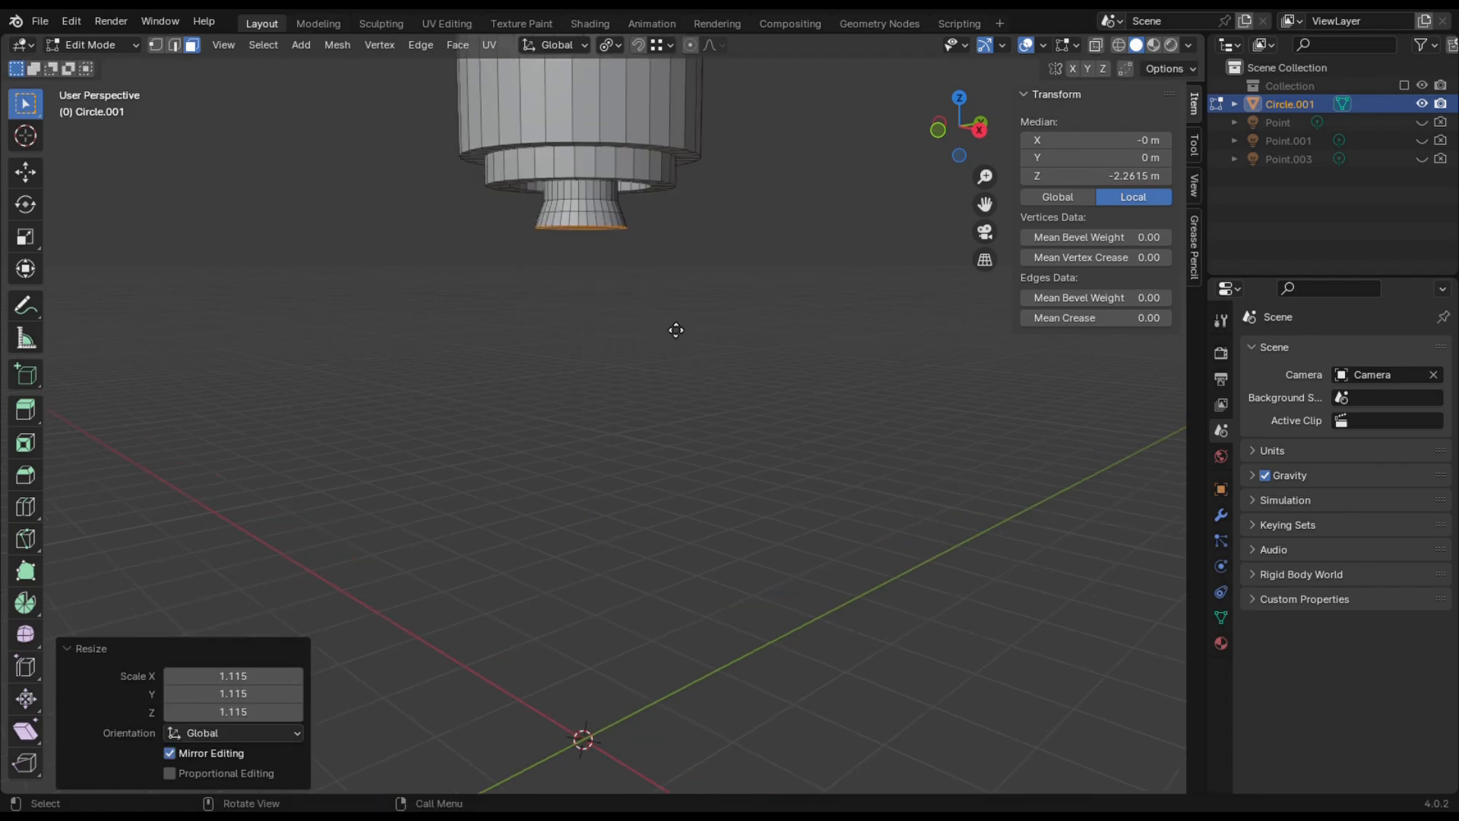
{"action": "key", "text": "e"}
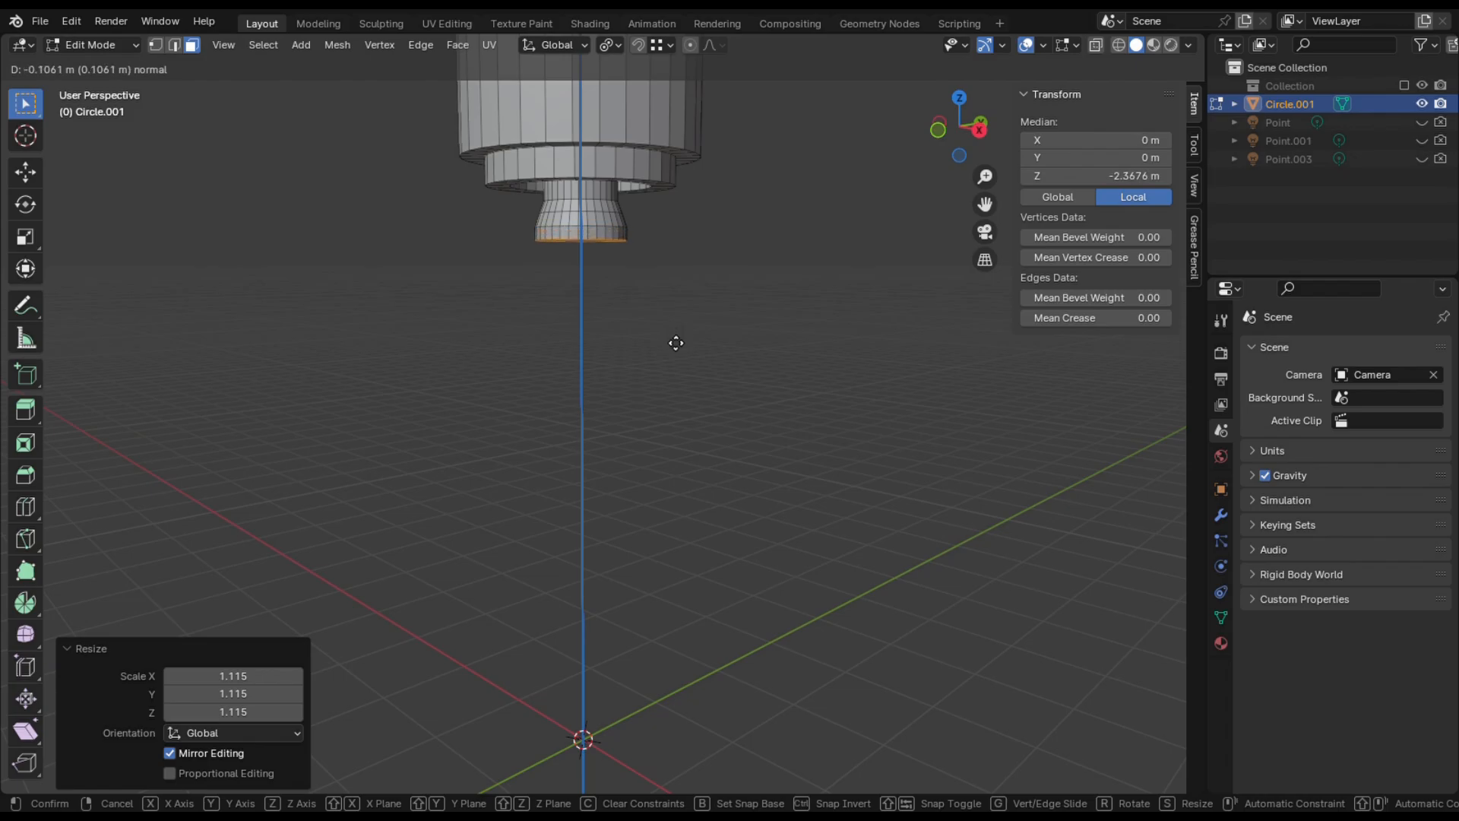
{"action": "left_click", "coordinate": [675, 341]}
{"action": "key", "text": "s"}
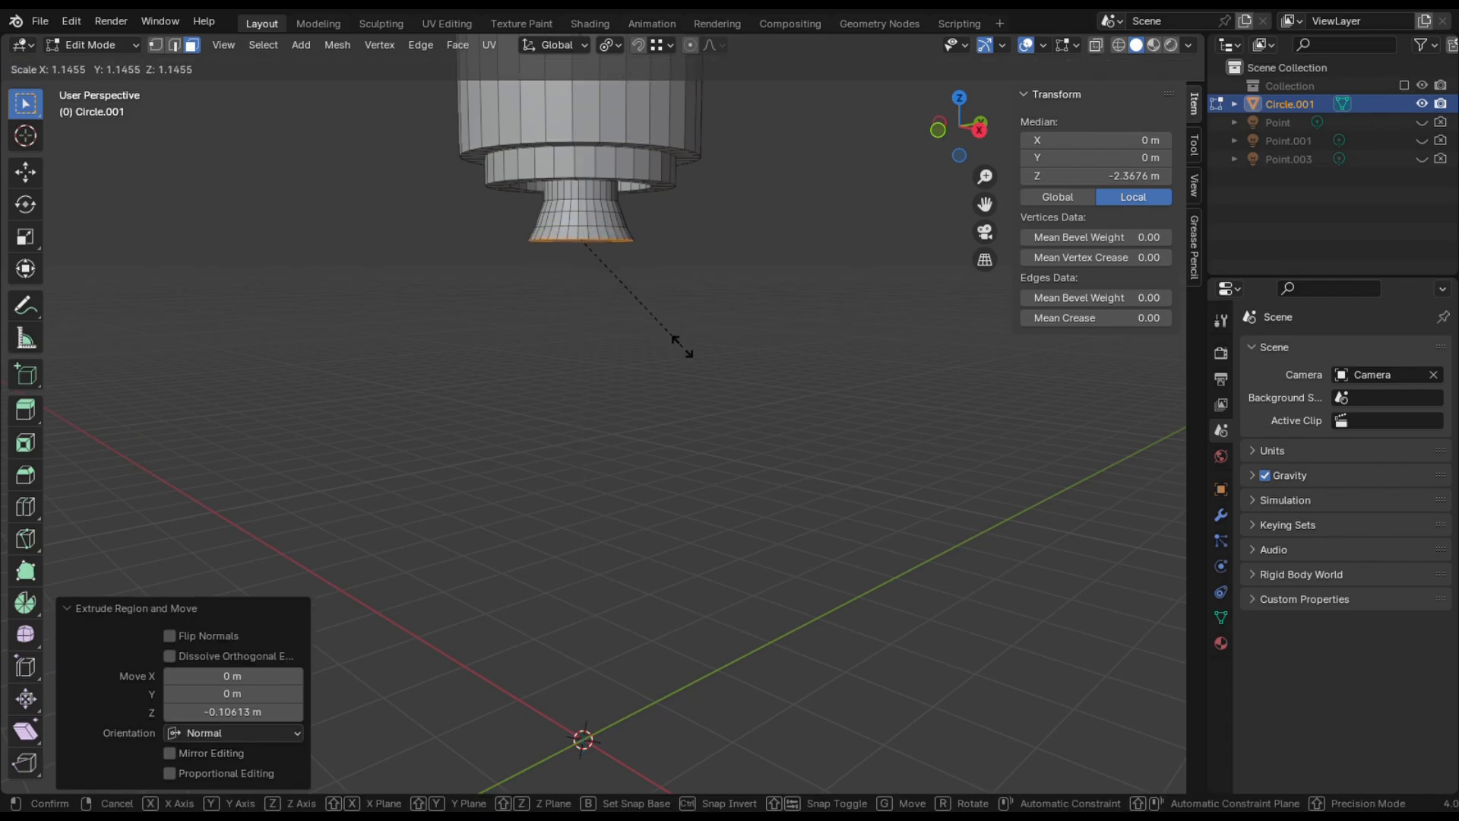
{"action": "left_click", "coordinate": [687, 352]}
Continue the nozzle flare with two segments: extrude about 0.09 m and scale 1.106, and extrude about 0.12 m and scale about 1.13.
{"action": "key", "text": "e"}
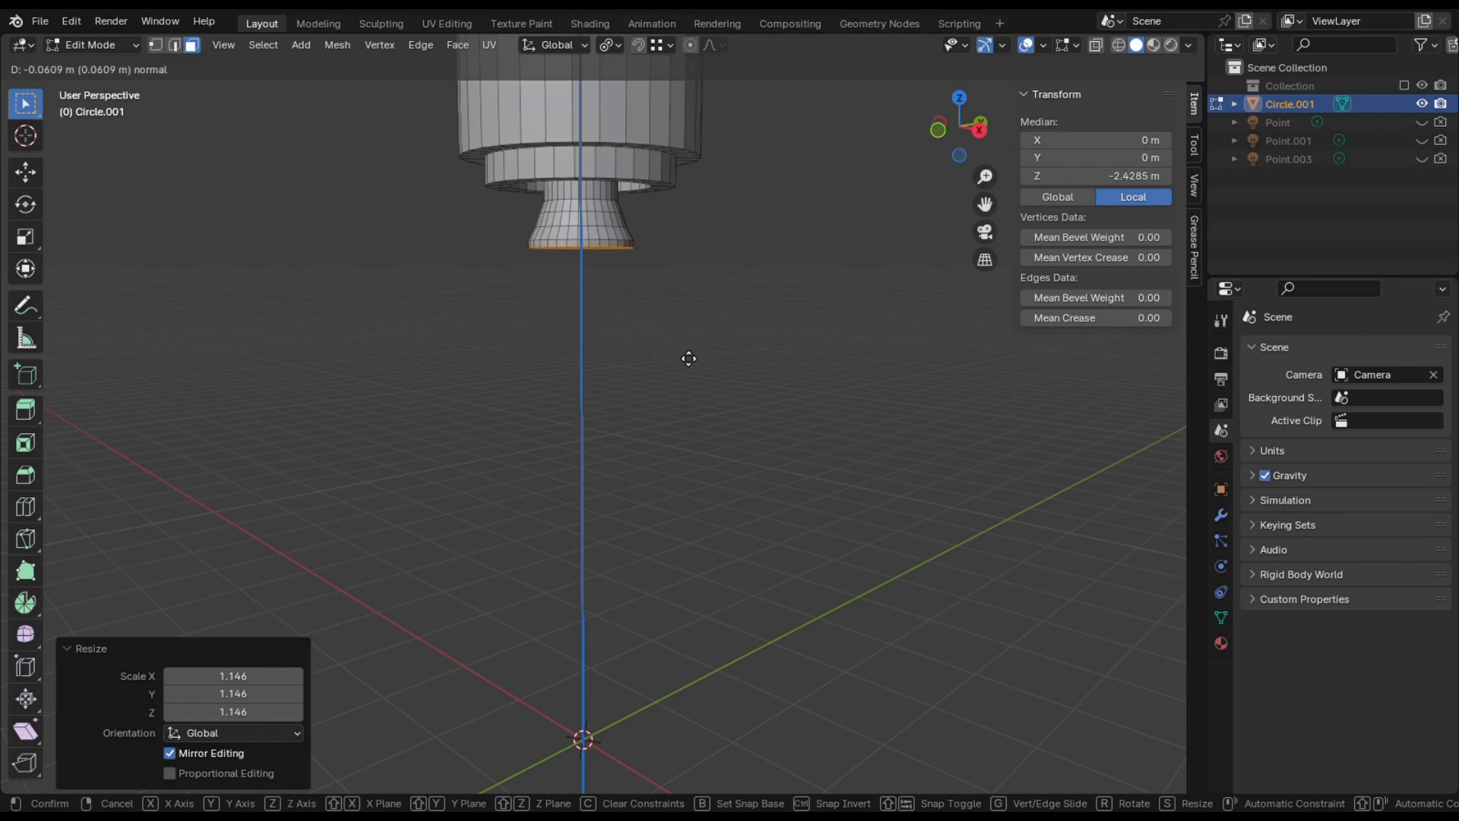
{"action": "left_click", "coordinate": [687, 354]}
{"action": "key", "text": "s"}
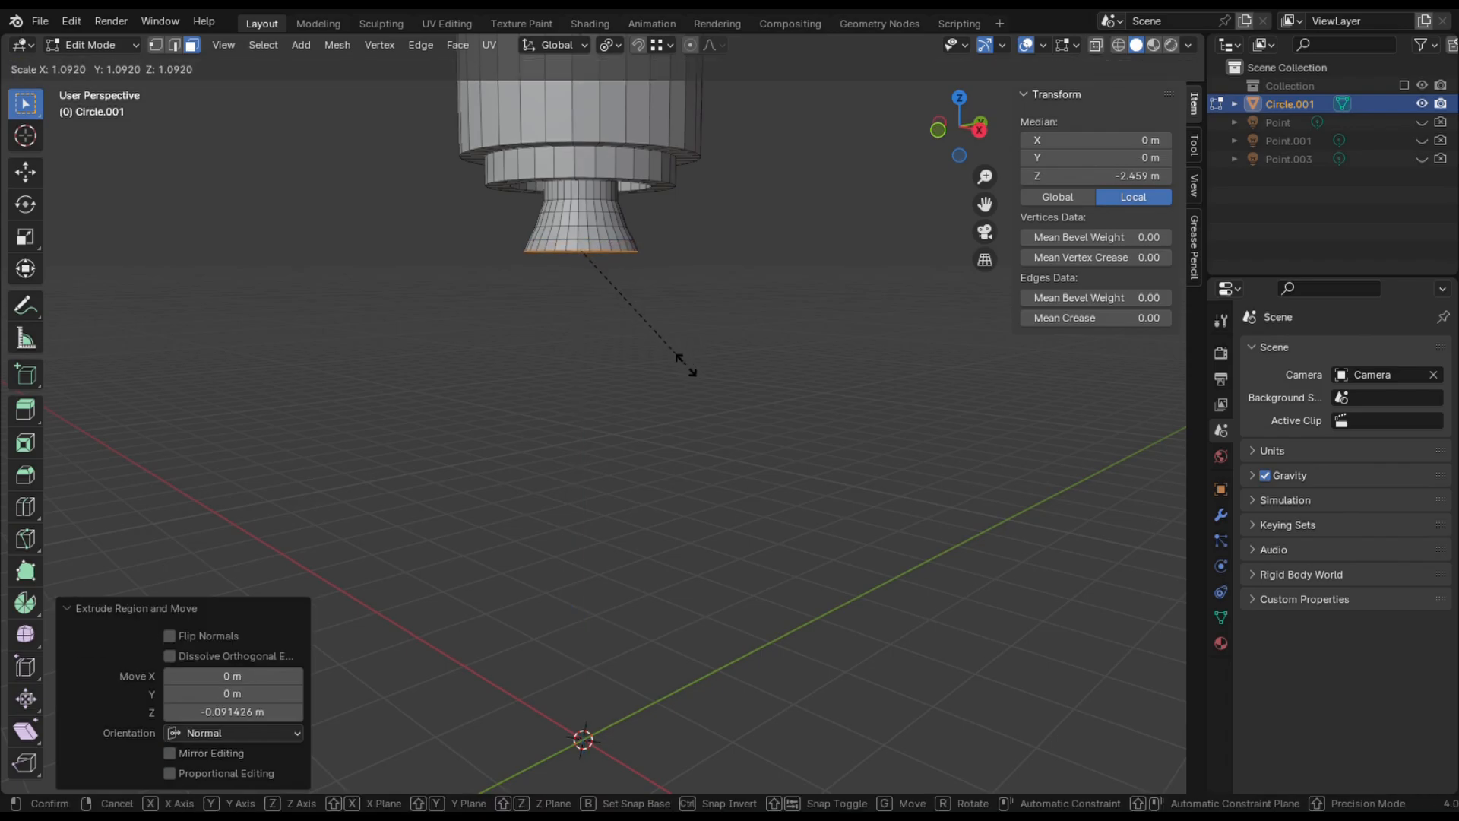
{"action": "left_click", "coordinate": [689, 367]}
{"action": "scroll", "coordinate": [695, 366], "scroll_direction": "down", "scroll_amount": 2}
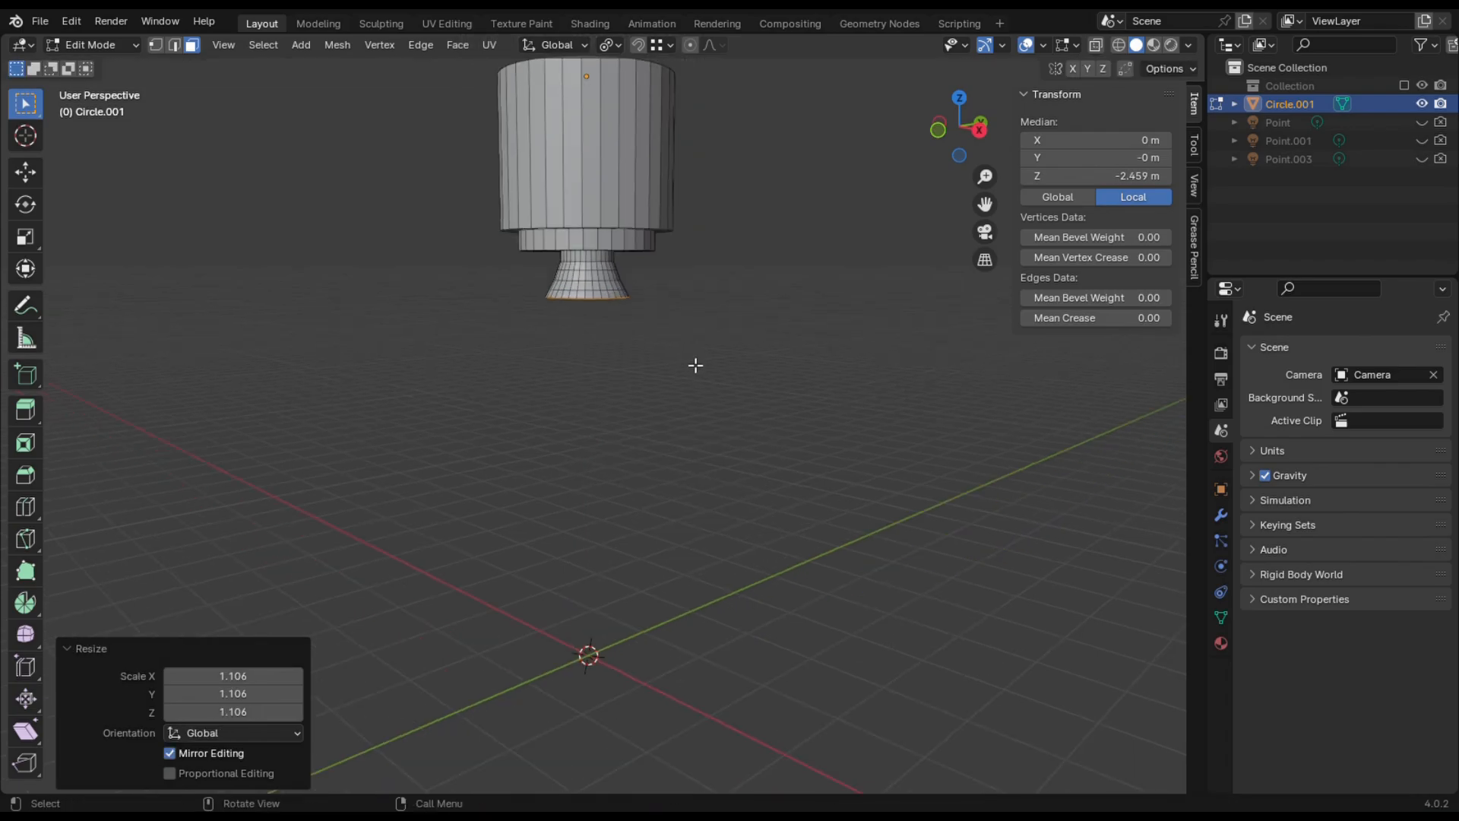
{"action": "scroll", "coordinate": [696, 365], "scroll_direction": "up", "scroll_amount": 1}
{"action": "key", "text": "e"}
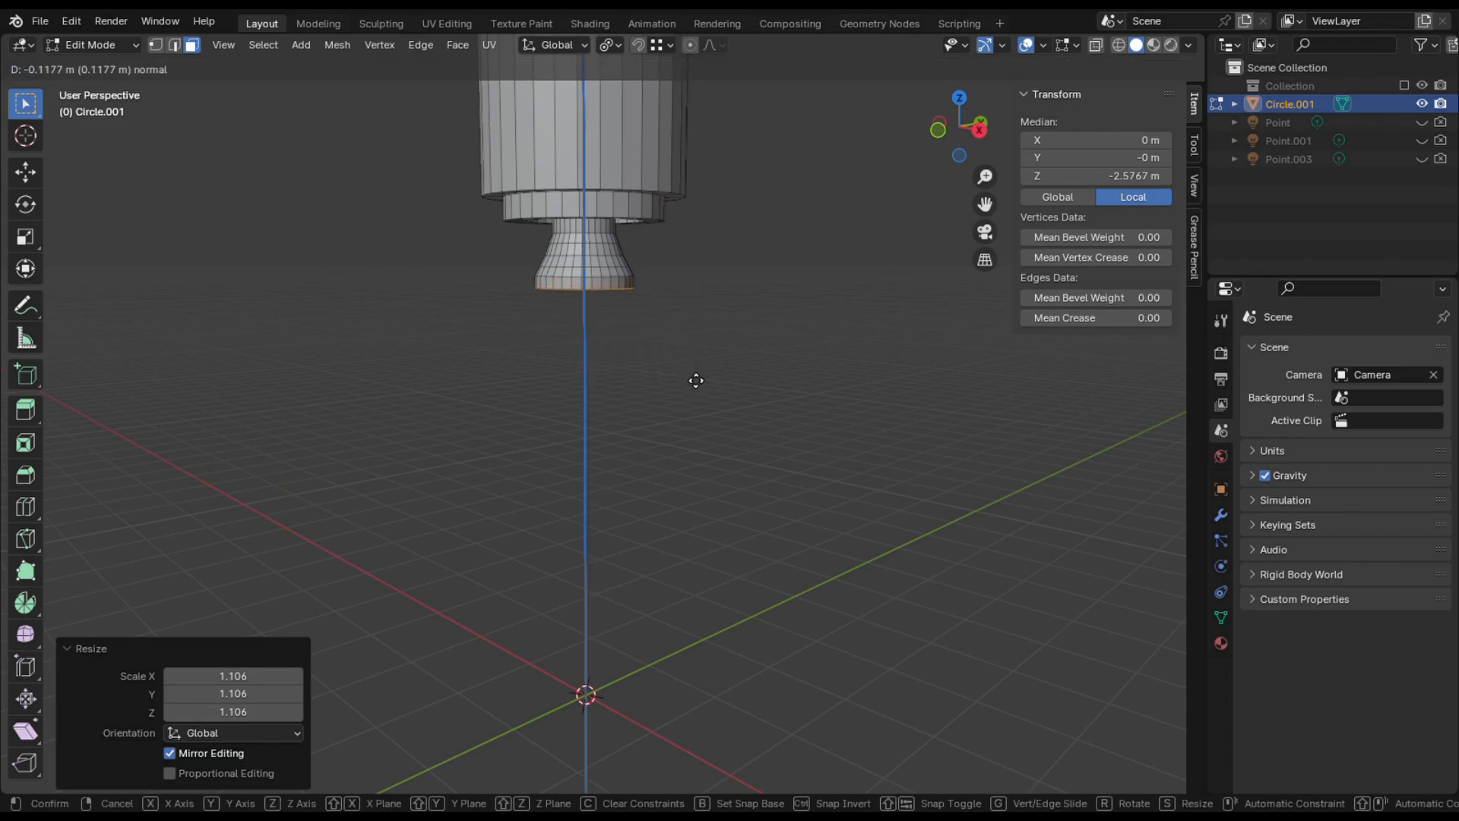
{"action": "left_click", "coordinate": [695, 380]}
{"action": "key", "text": "s"}
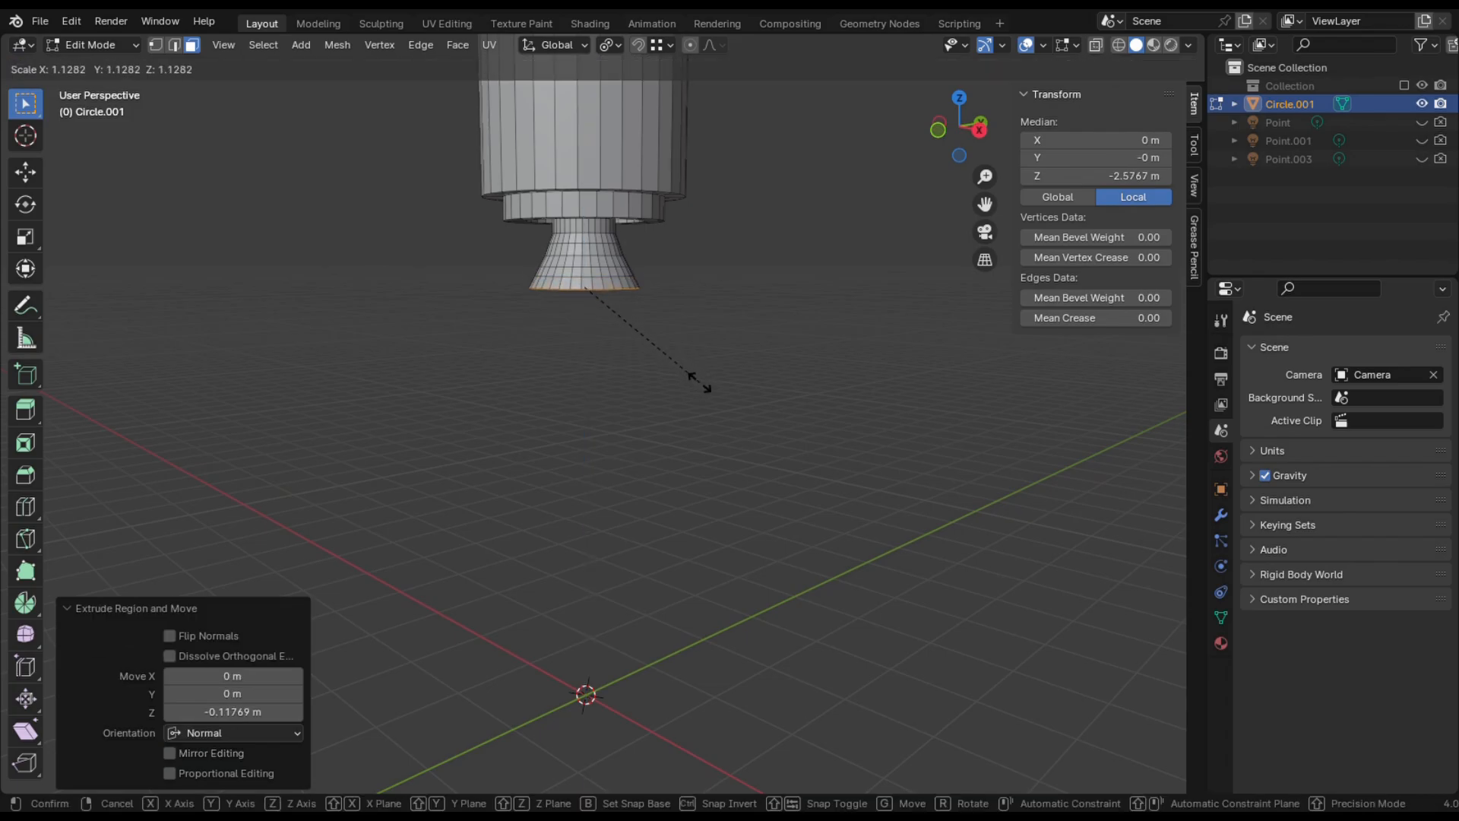
{"action": "left_click", "coordinate": [700, 386]}
Widen the nozzle bell with two more segments: extrude about 0.12 m and scale 1.133, and extrude about 0.08 m and scale 1.04.
{"action": "key", "text": "e"}
{"action": "left_click", "coordinate": [700, 401]}
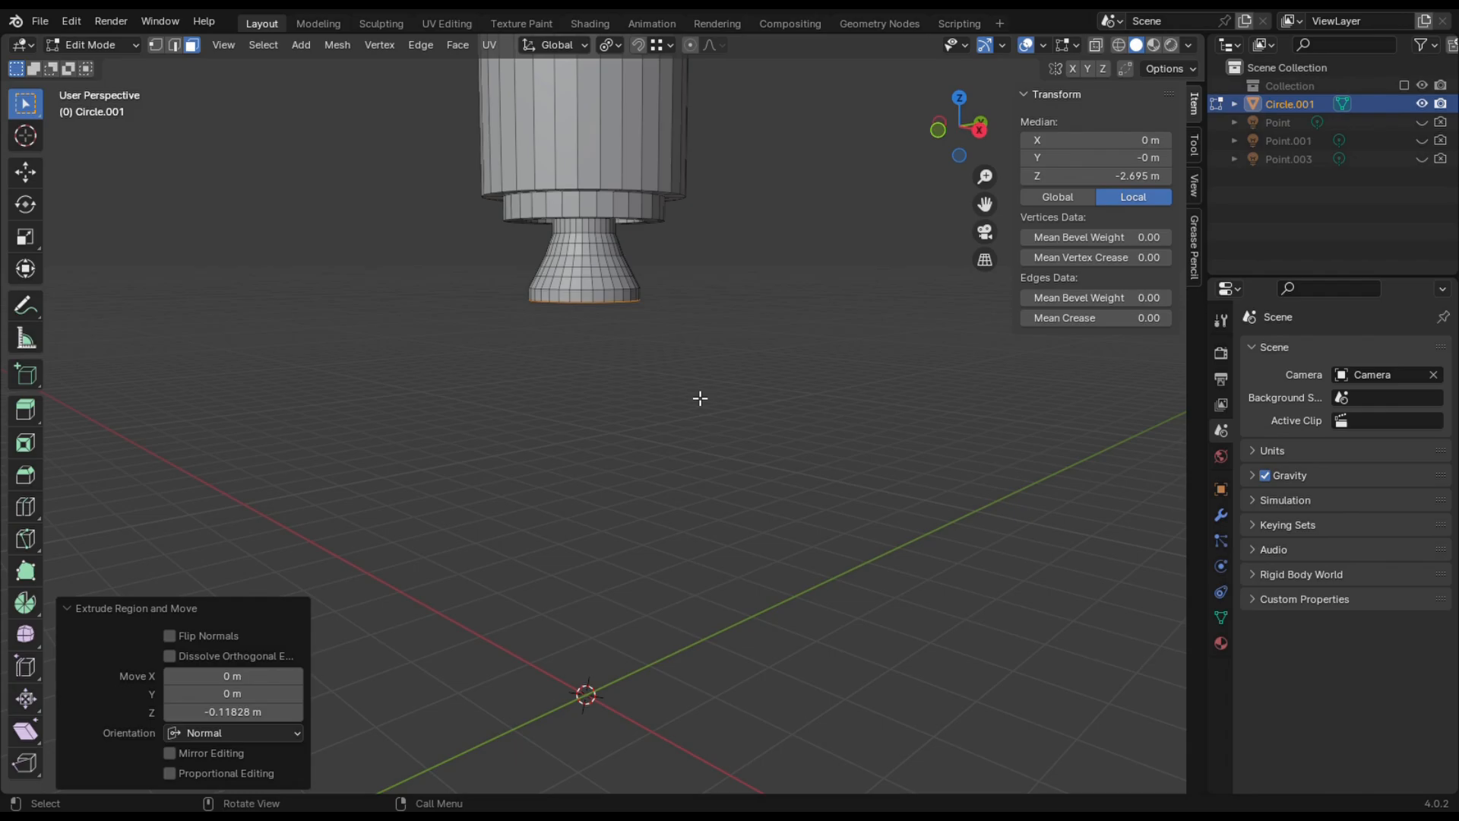
{"action": "key", "text": "s"}
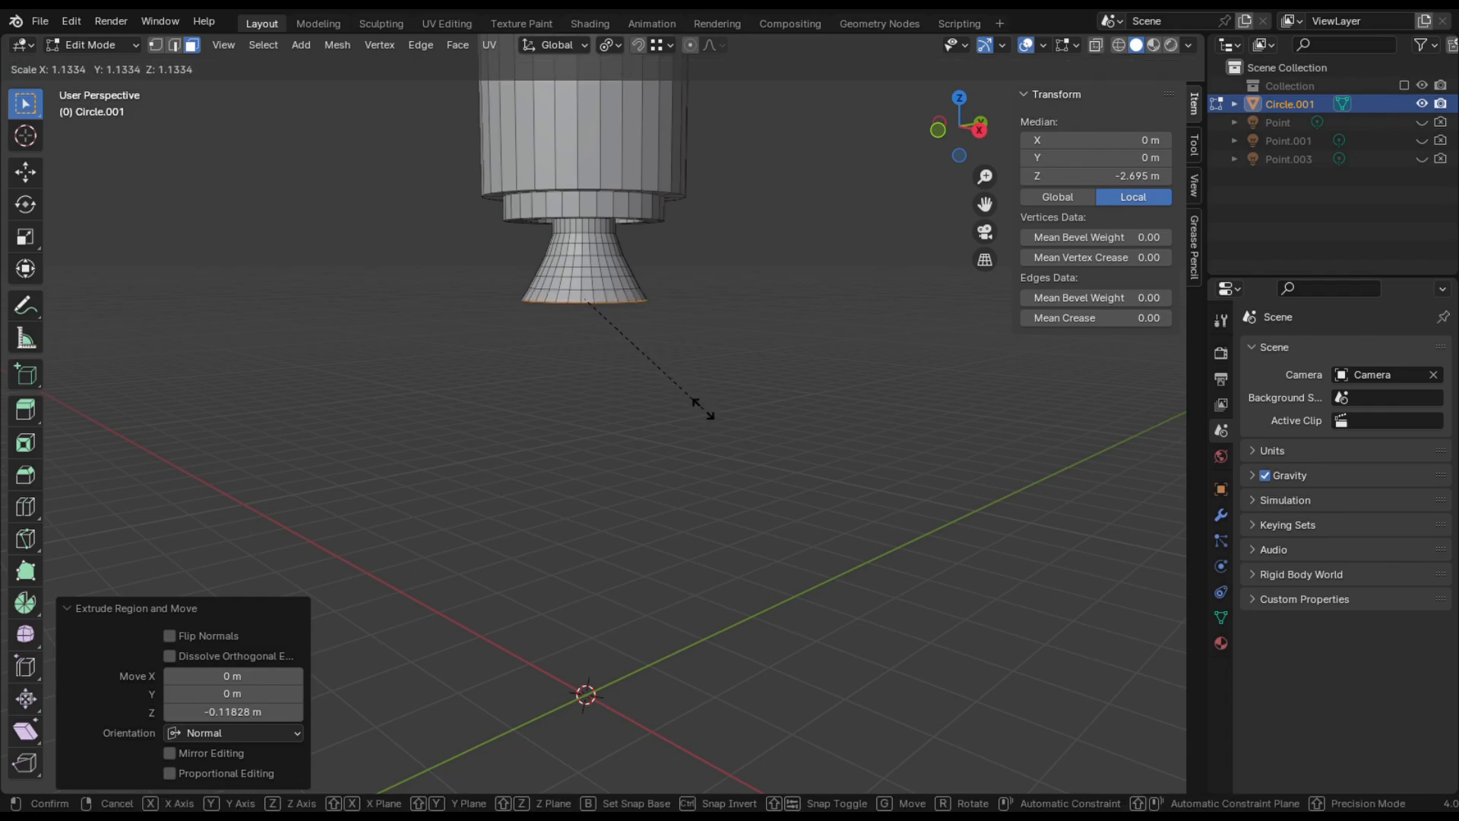
{"action": "left_click", "coordinate": [707, 413]}
{"action": "key", "text": "e"}
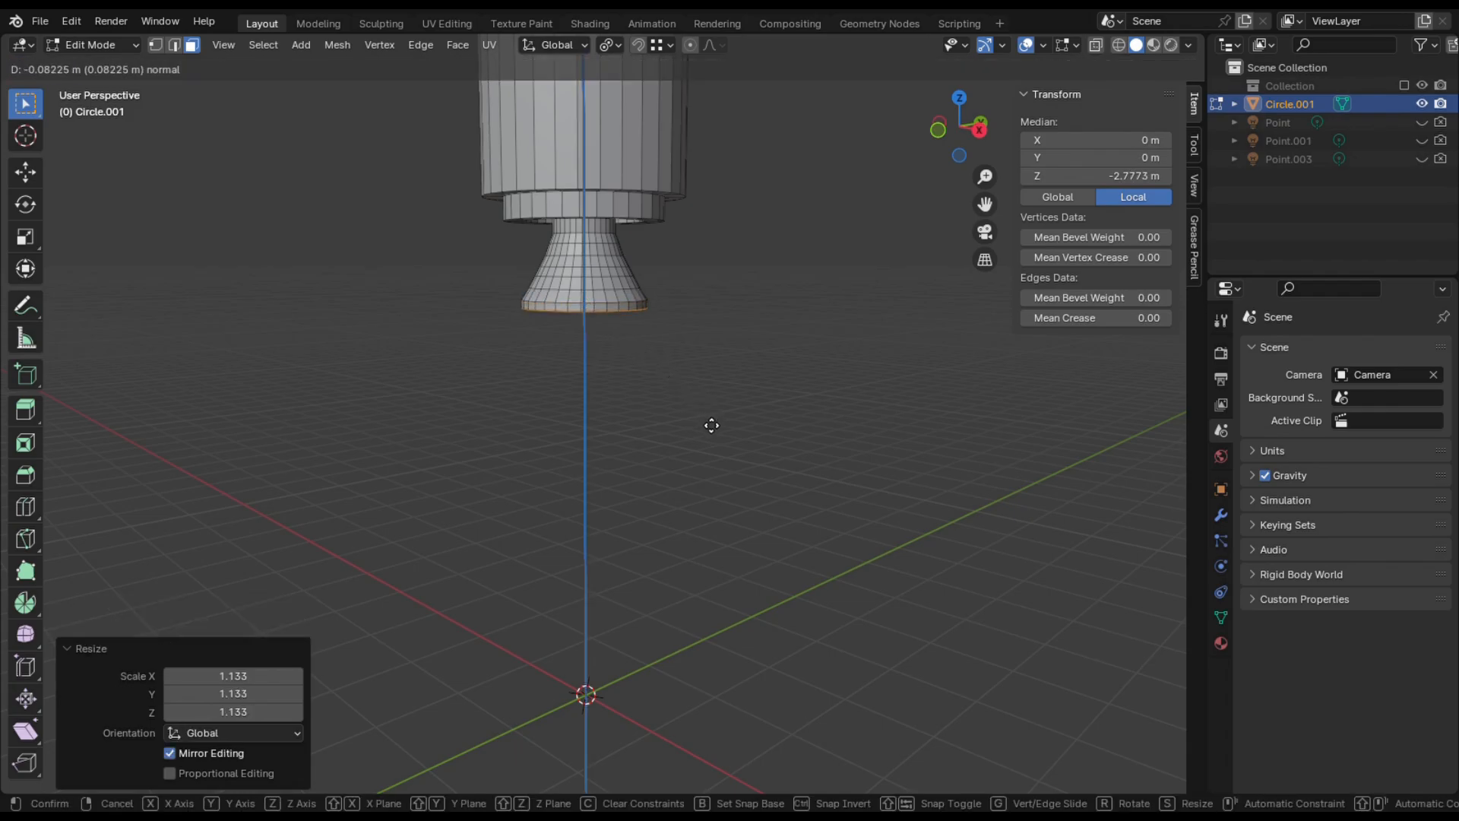
{"action": "left_click", "coordinate": [711, 425]}
{"action": "key", "text": "s"}
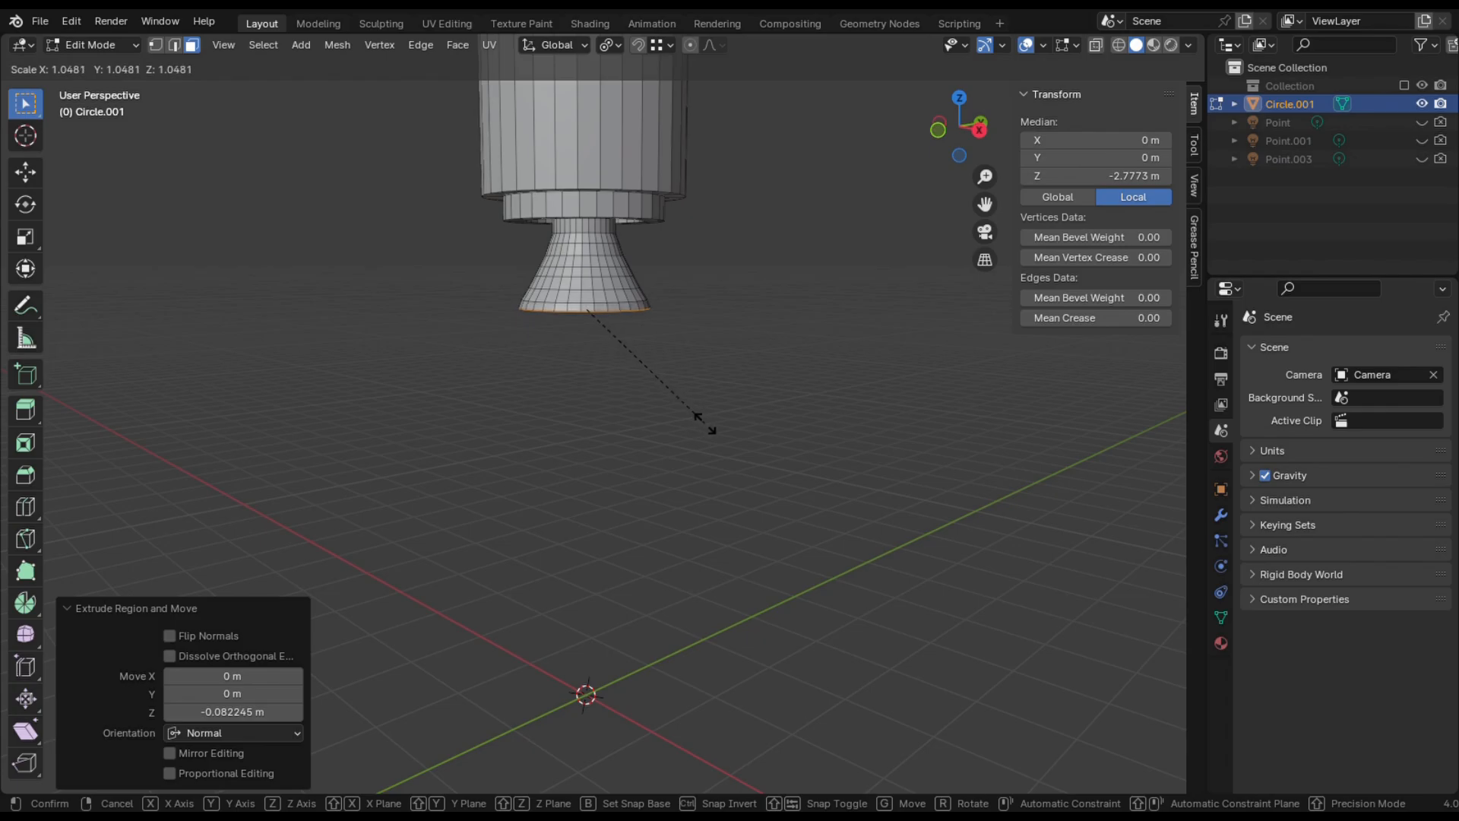
{"action": "left_click", "coordinate": [704, 422]}
Taper off the bell's flare with two segments: extrude about 0.09 m and scale 1.038, and extrude about 0.05 m and scale 1.026.
{"action": "scroll", "coordinate": [679, 396], "scroll_direction": "up", "scroll_amount": 2}
{"action": "key", "text": "e"}
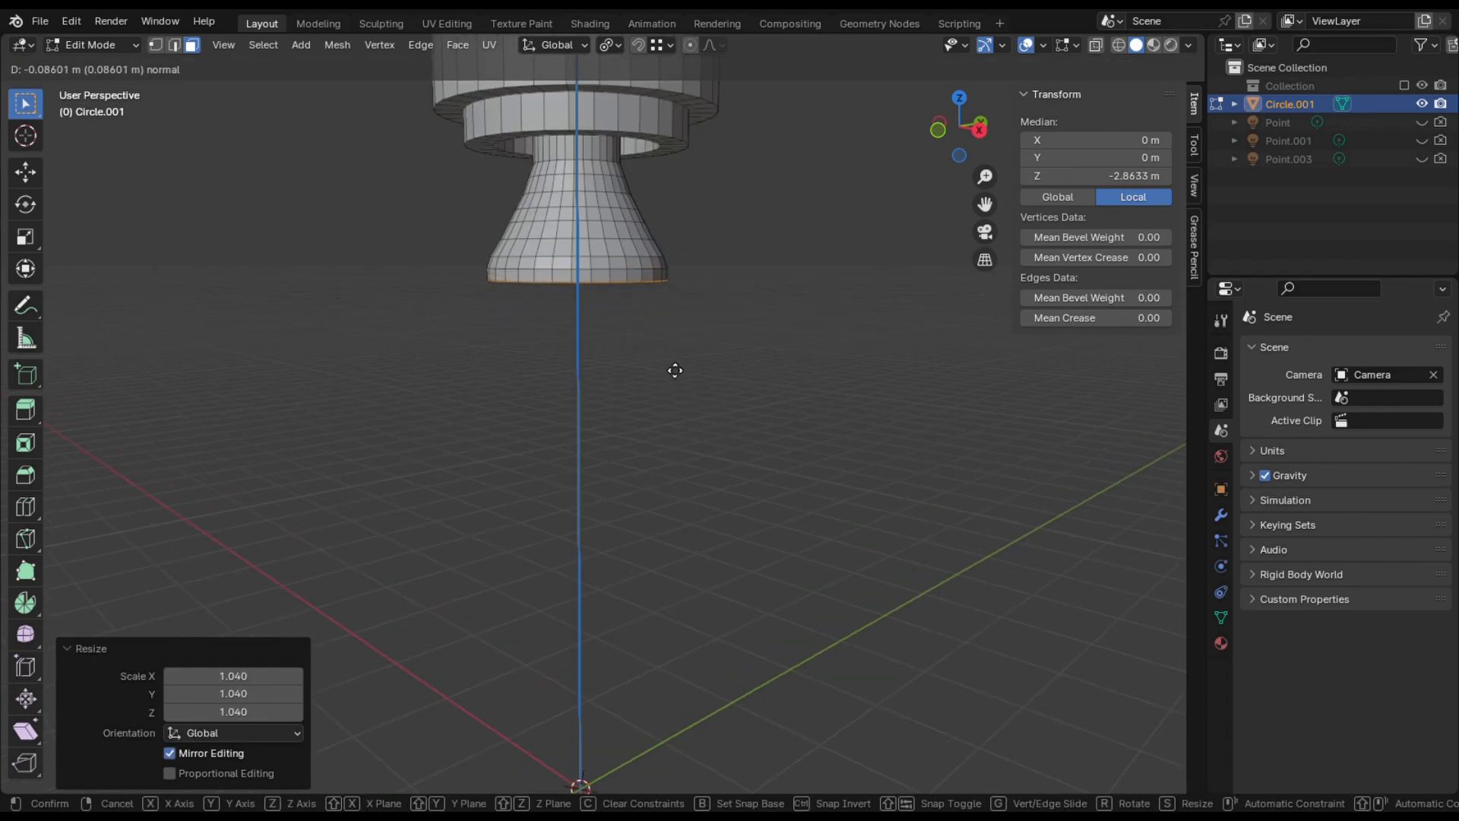
{"action": "left_click", "coordinate": [674, 369]}
{"action": "key", "text": "s"}
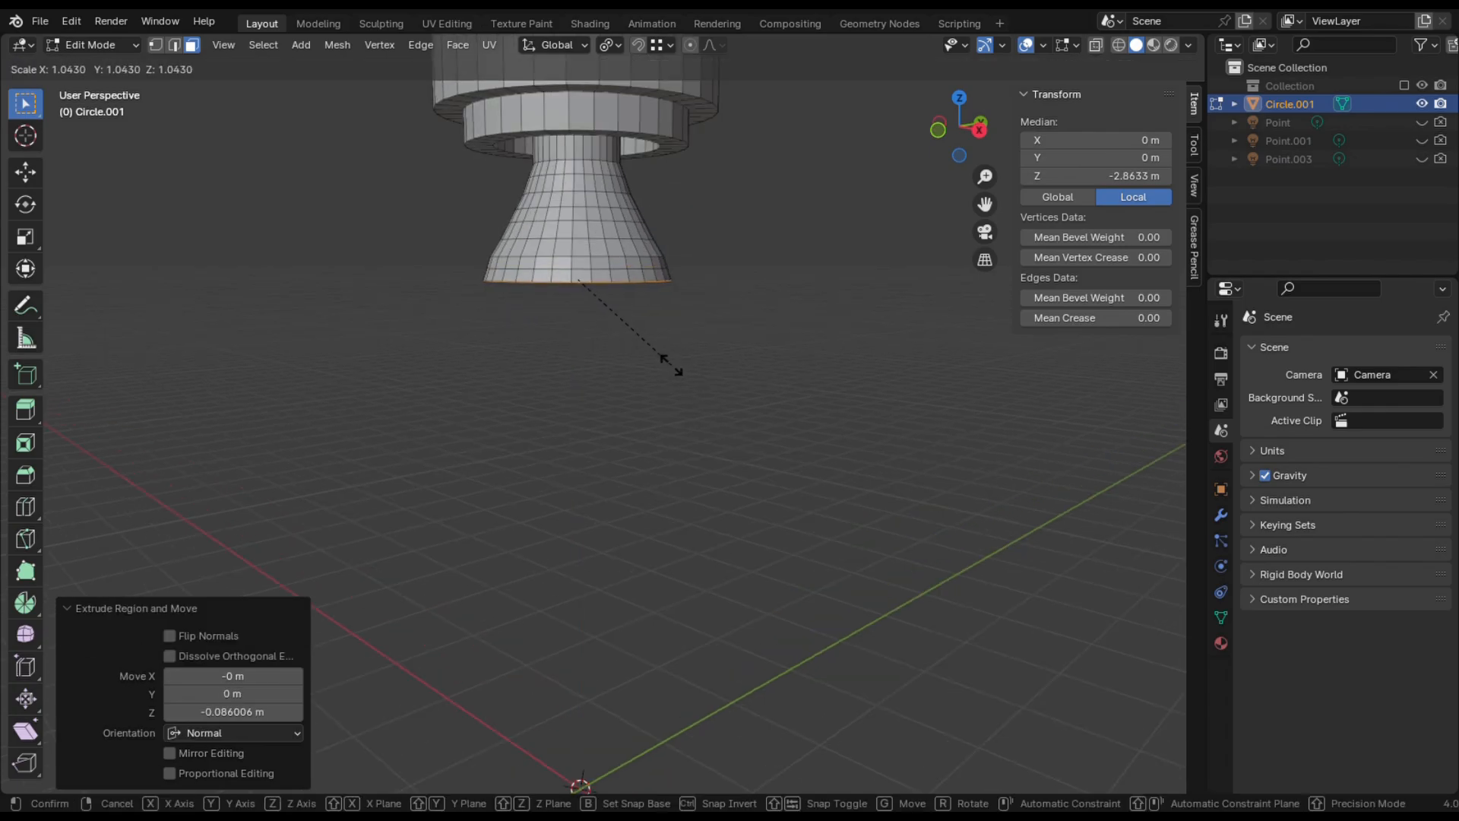
{"action": "left_click", "coordinate": [677, 368]}
{"action": "key", "text": "e"}
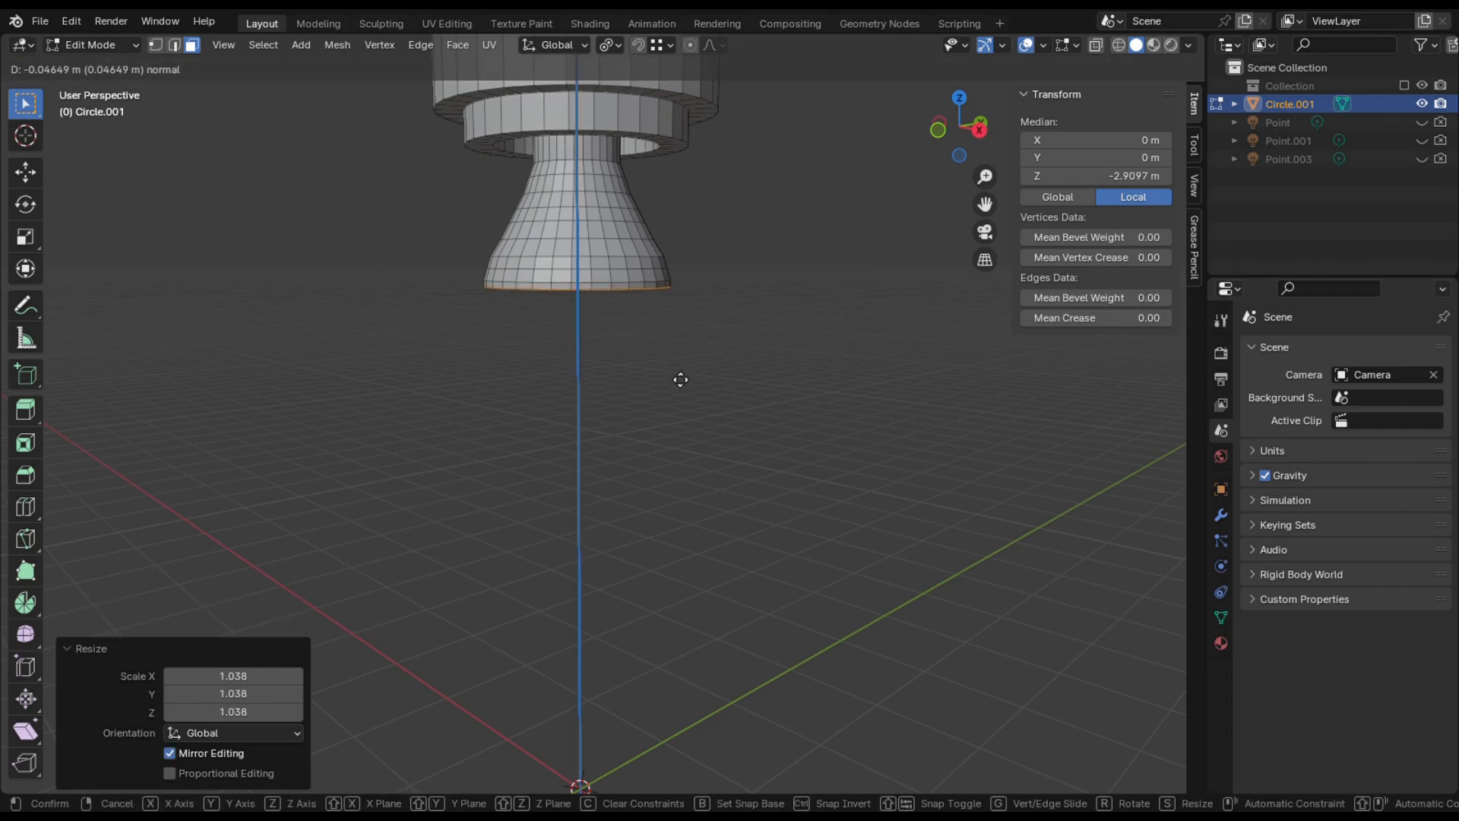
{"action": "left_click", "coordinate": [678, 377]}
{"action": "key", "text": "s"}
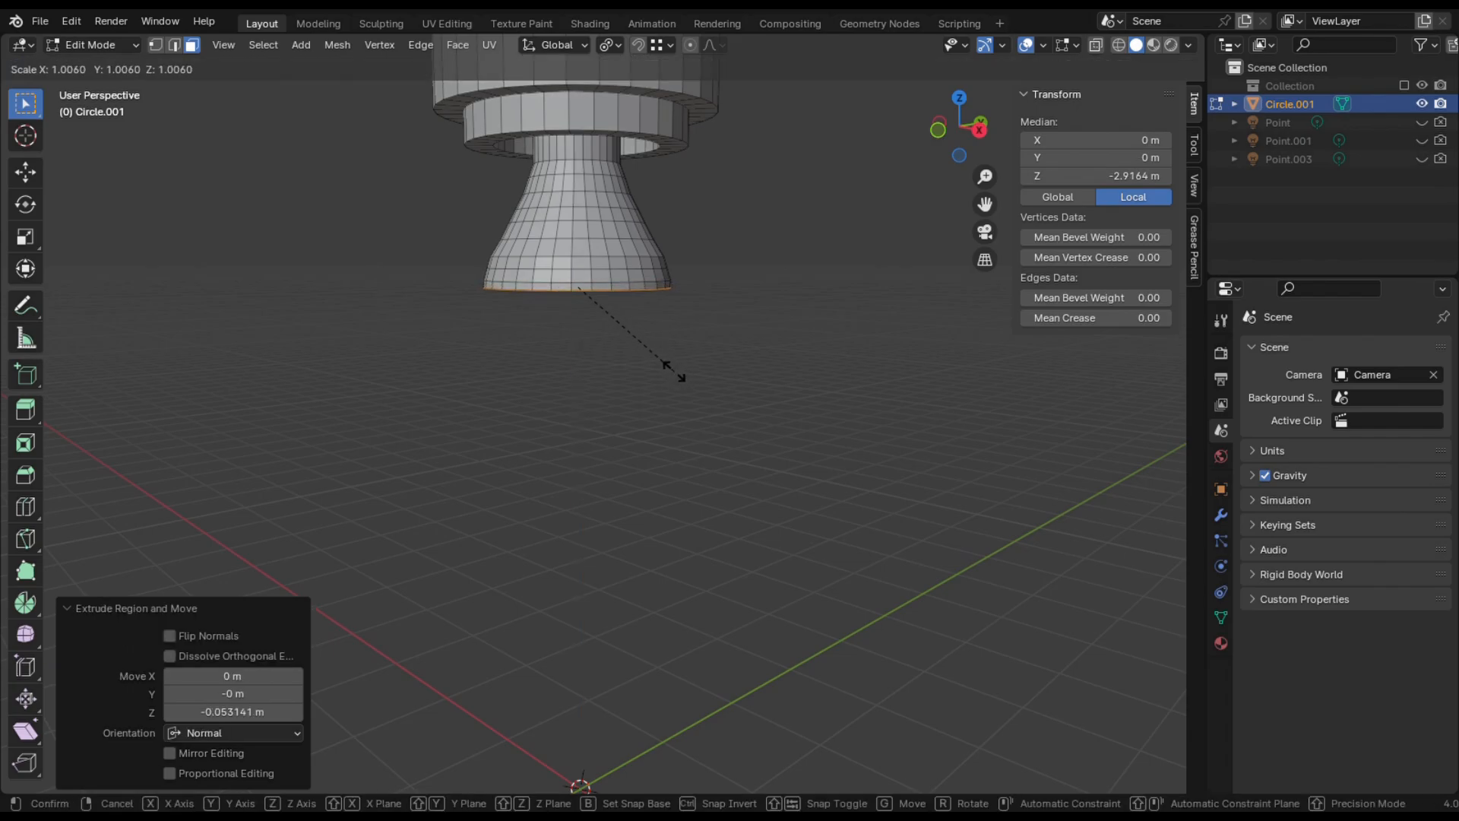
{"action": "left_click", "coordinate": [680, 380]}
Finish the bell with a segment extruded about 0.06 m and scaled 1.019, and extrude a straight section about 1.3 m below it.
{"action": "key", "text": "e"}
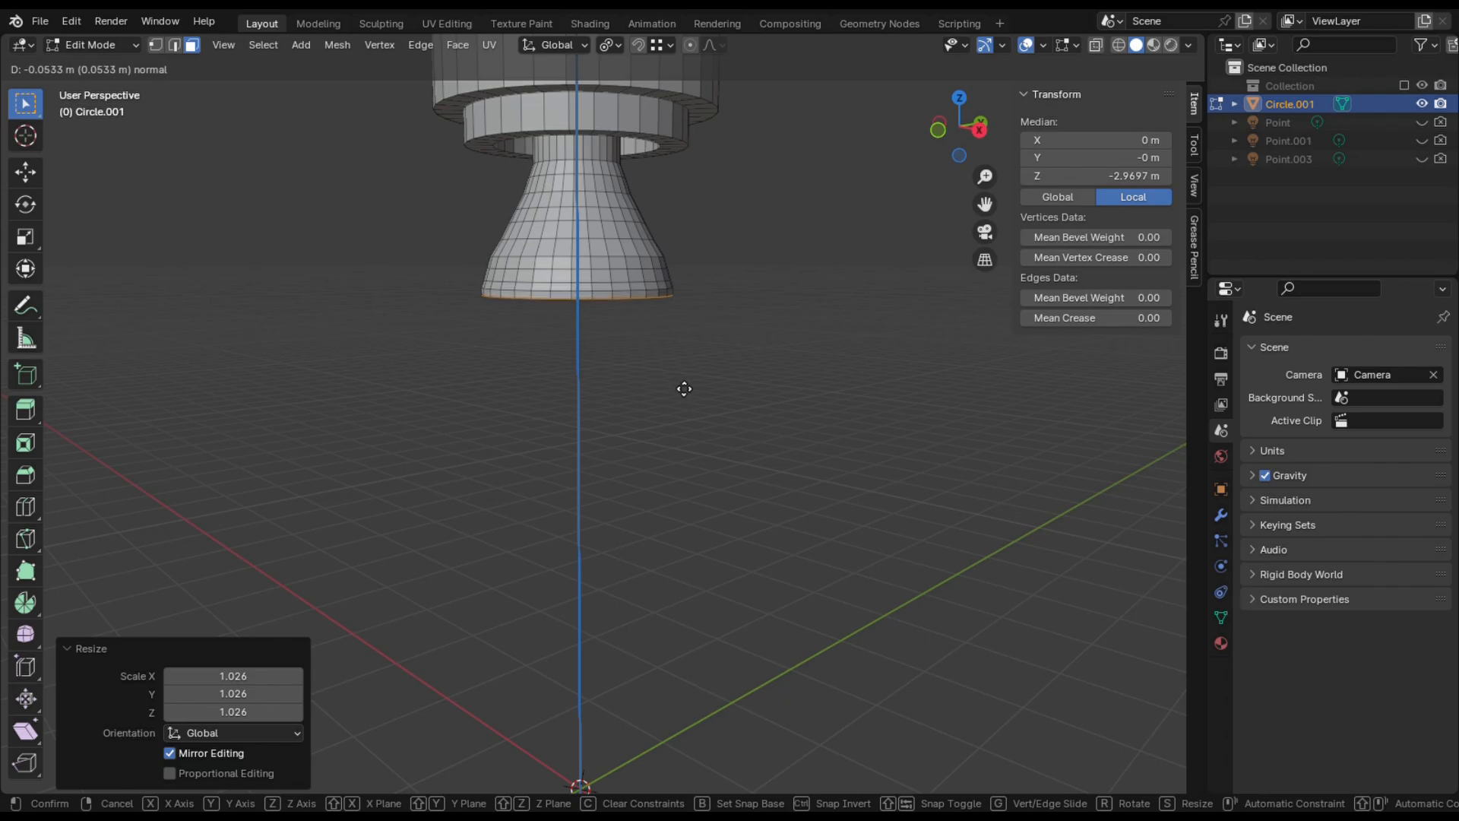
{"action": "left_click", "coordinate": [682, 385]}
{"action": "key", "text": "s"}
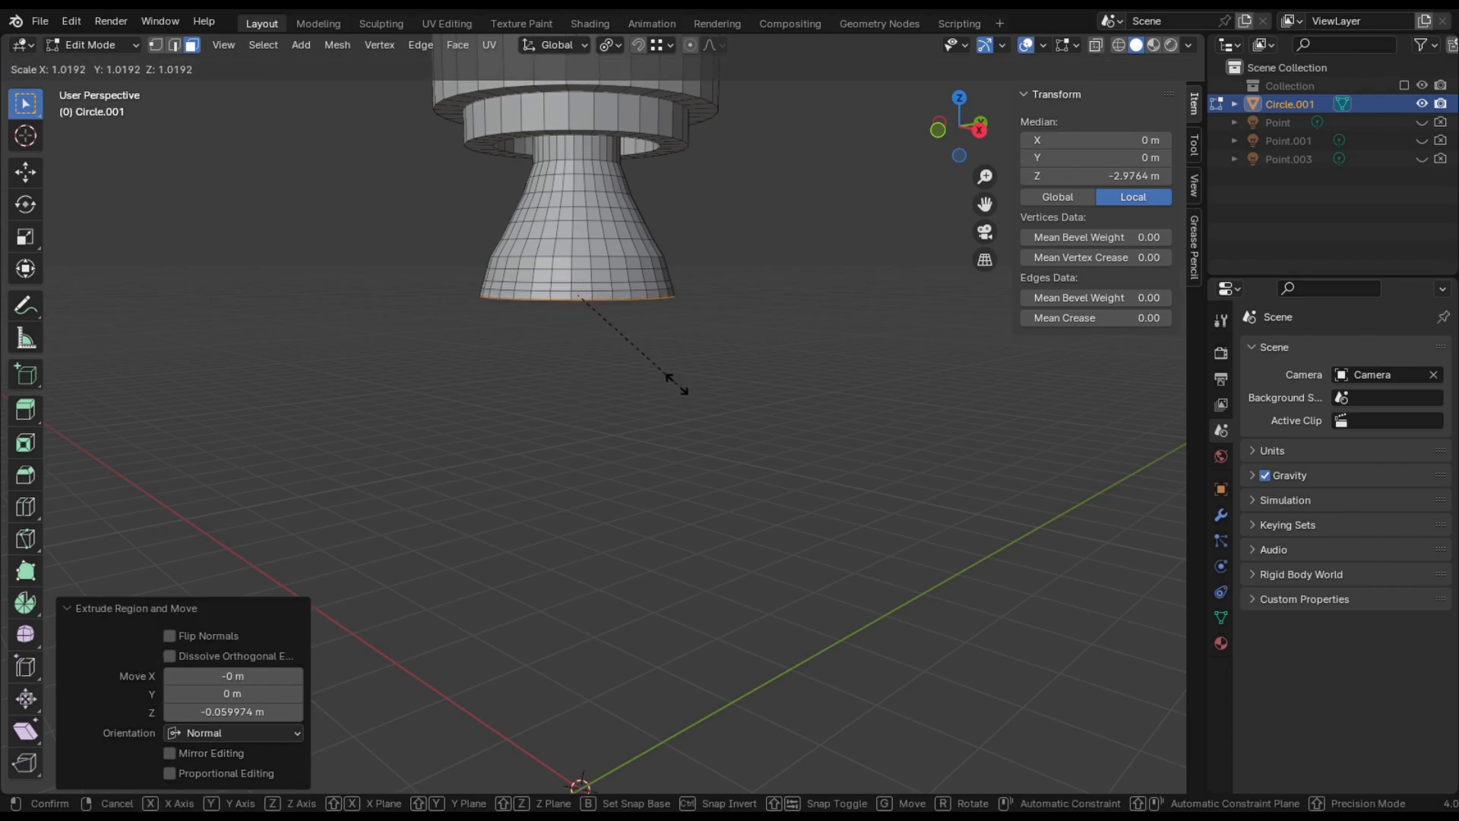
{"action": "left_click", "coordinate": [682, 387]}
{"action": "key", "text": "e"}
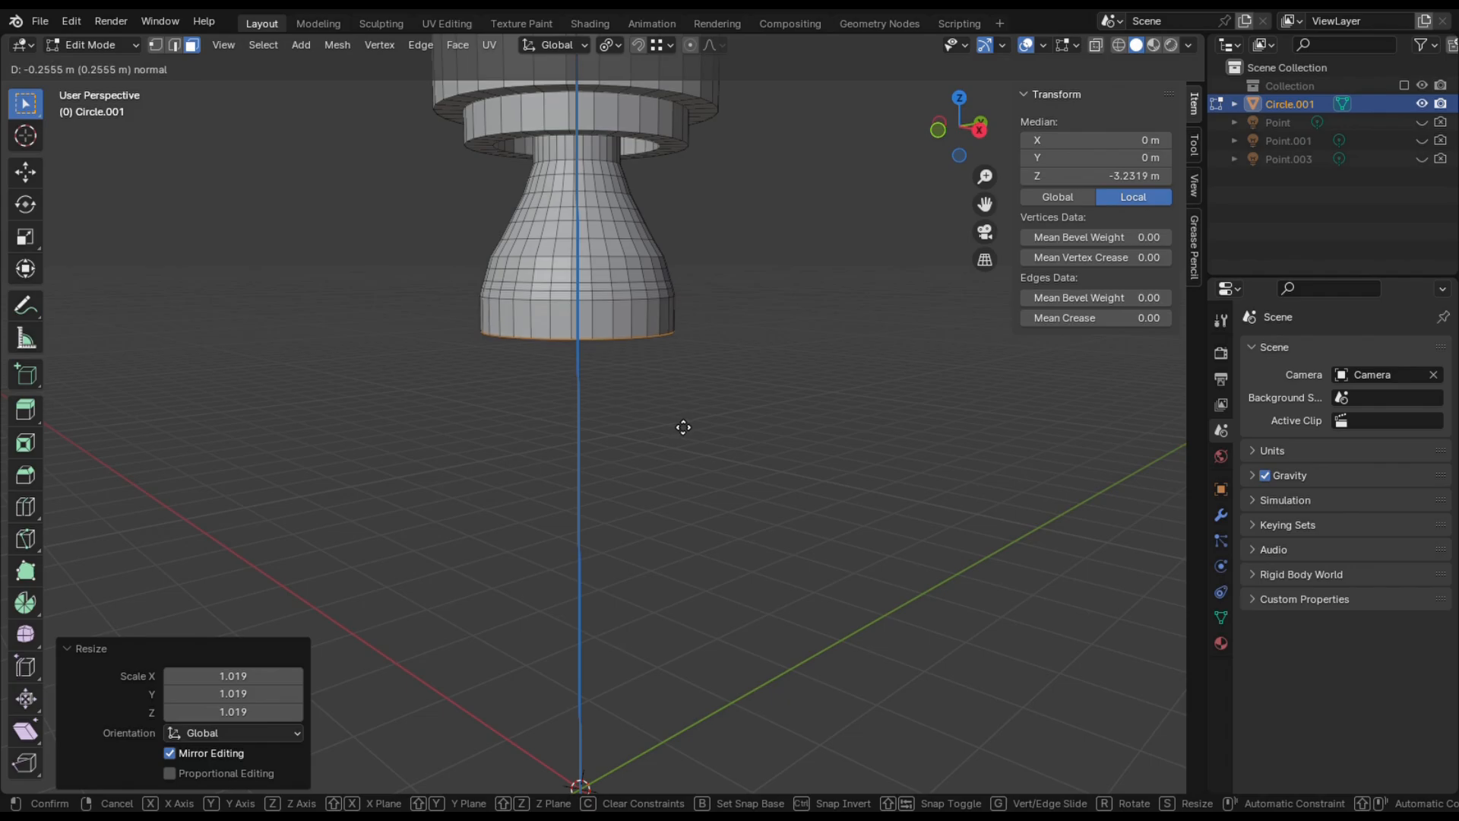
{"action": "left_click", "coordinate": [675, 561]}
Begin narrowing the lower body by extruding the end face about 0.11 m and scaling it to 0.982.
{"action": "scroll", "coordinate": [676, 546], "scroll_direction": "down", "scroll_amount": 3}
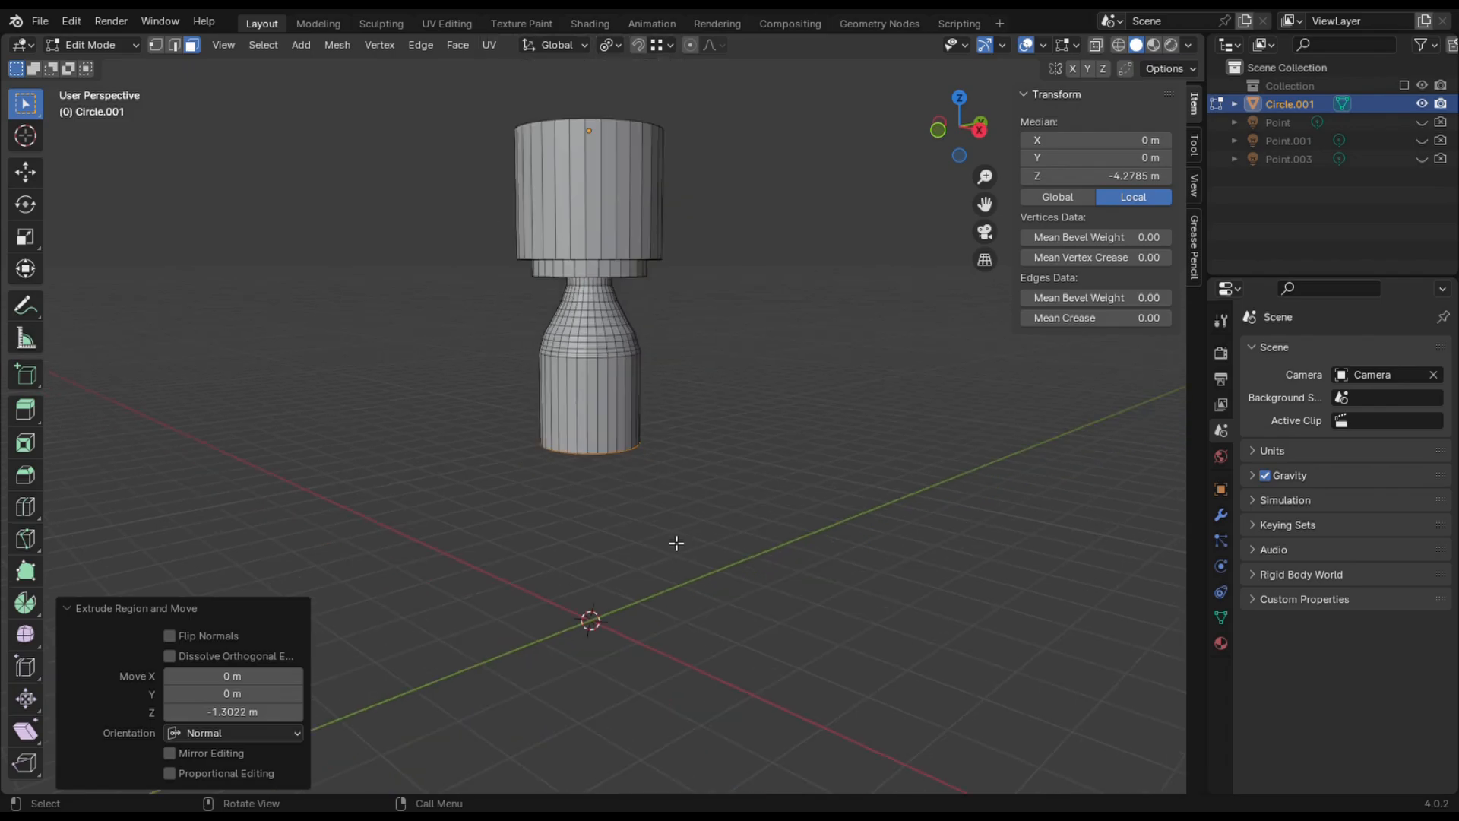
{"action": "scroll", "coordinate": [676, 542], "scroll_direction": "down", "scroll_amount": 1}
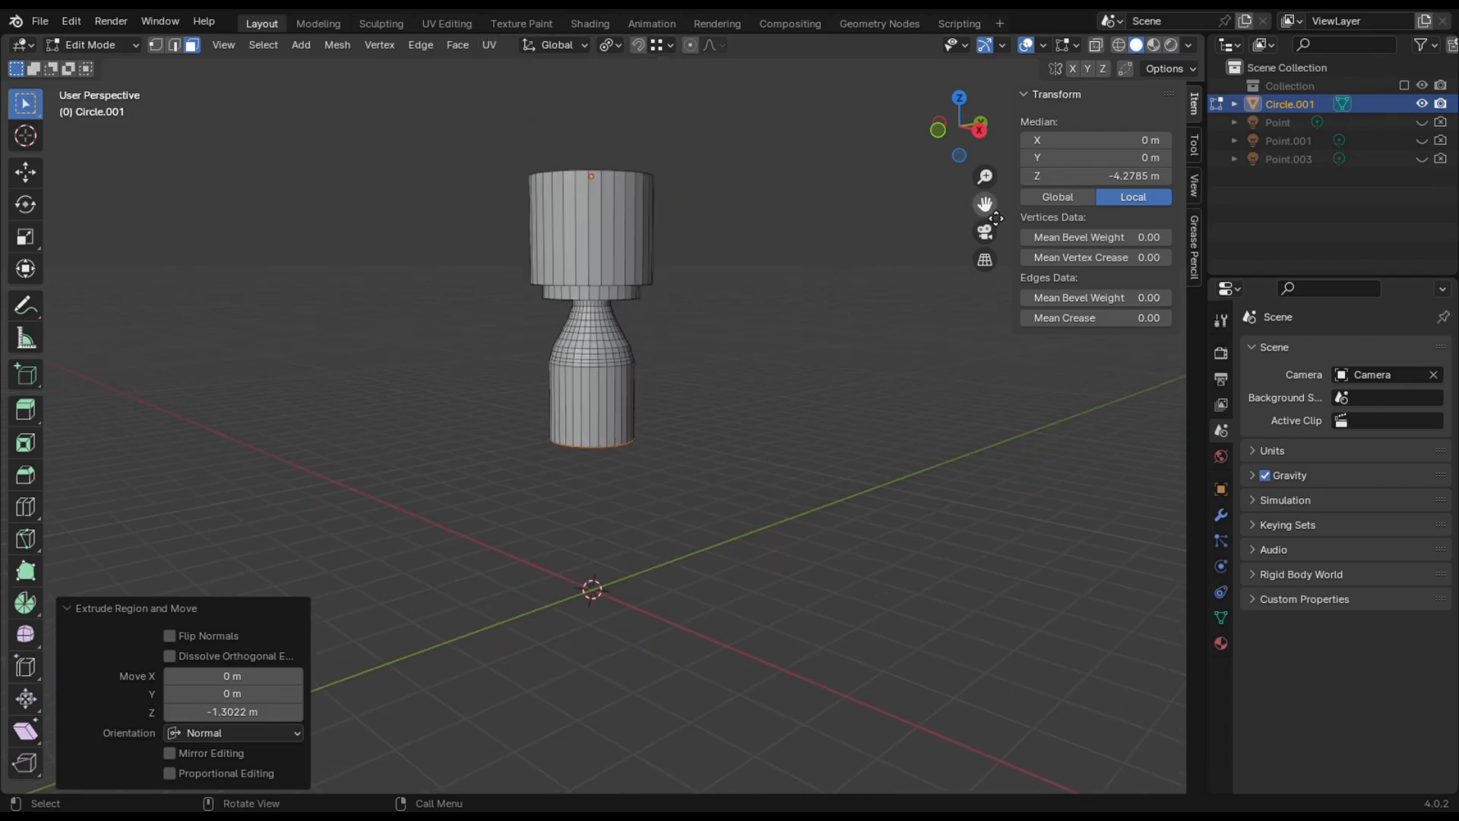
{"action": "left_click_drag", "start_coordinate": [989, 210], "coordinate": [994, 126]}
{"action": "scroll", "coordinate": [693, 354], "scroll_direction": "down", "scroll_amount": 1}
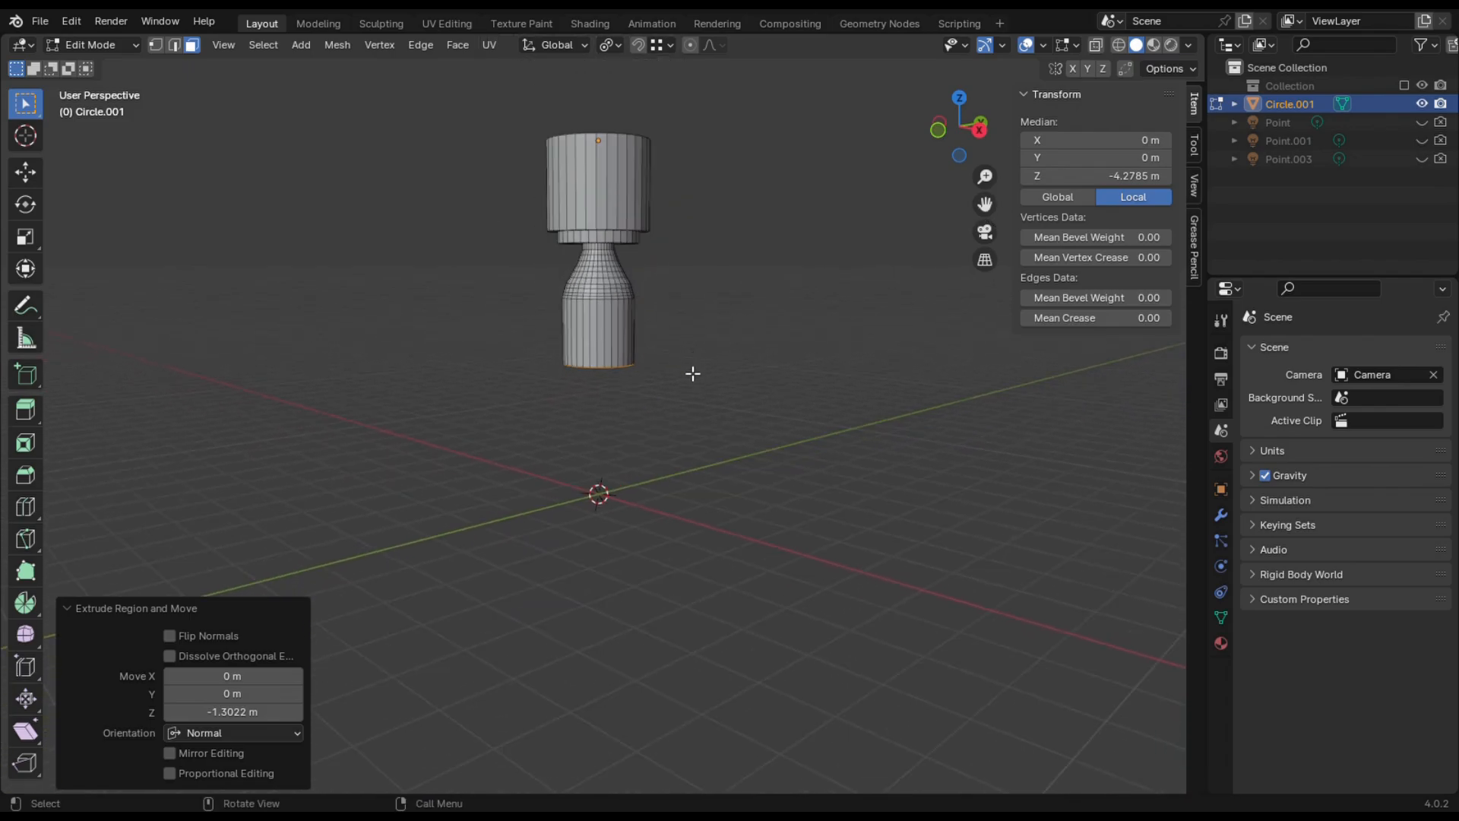
{"action": "scroll", "coordinate": [678, 403], "scroll_direction": "up", "scroll_amount": 3}
{"action": "key", "text": "e"}
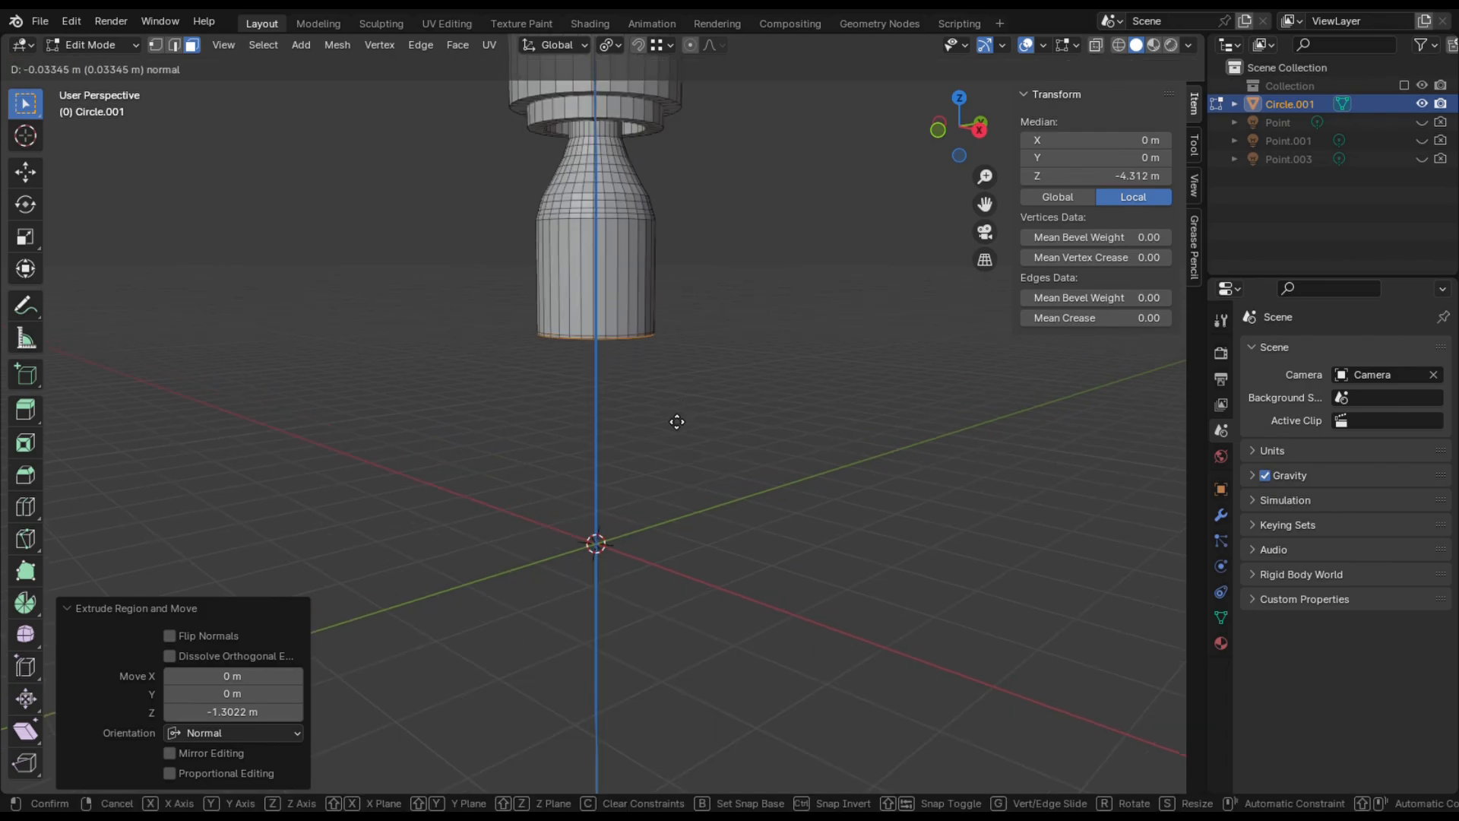
{"action": "left_click", "coordinate": [676, 427]}
{"action": "key", "text": "s"}
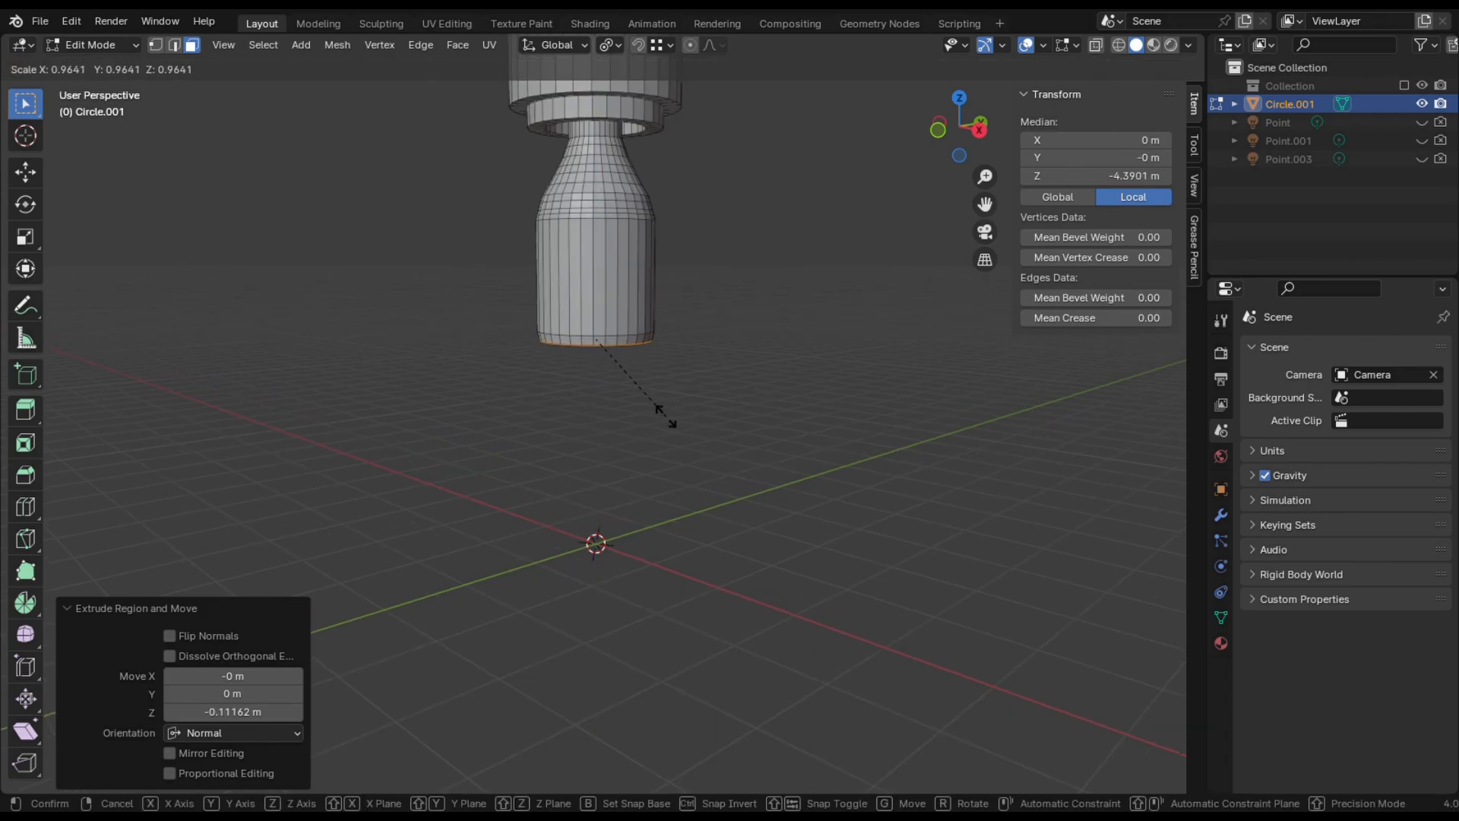
{"action": "left_click", "coordinate": [669, 419]}
Add two slightly narrowing segments at the lower end: extrude about 0.11 m and scale, and extrude about 0.09 m and scale 0.969.
{"action": "key", "text": "e"}
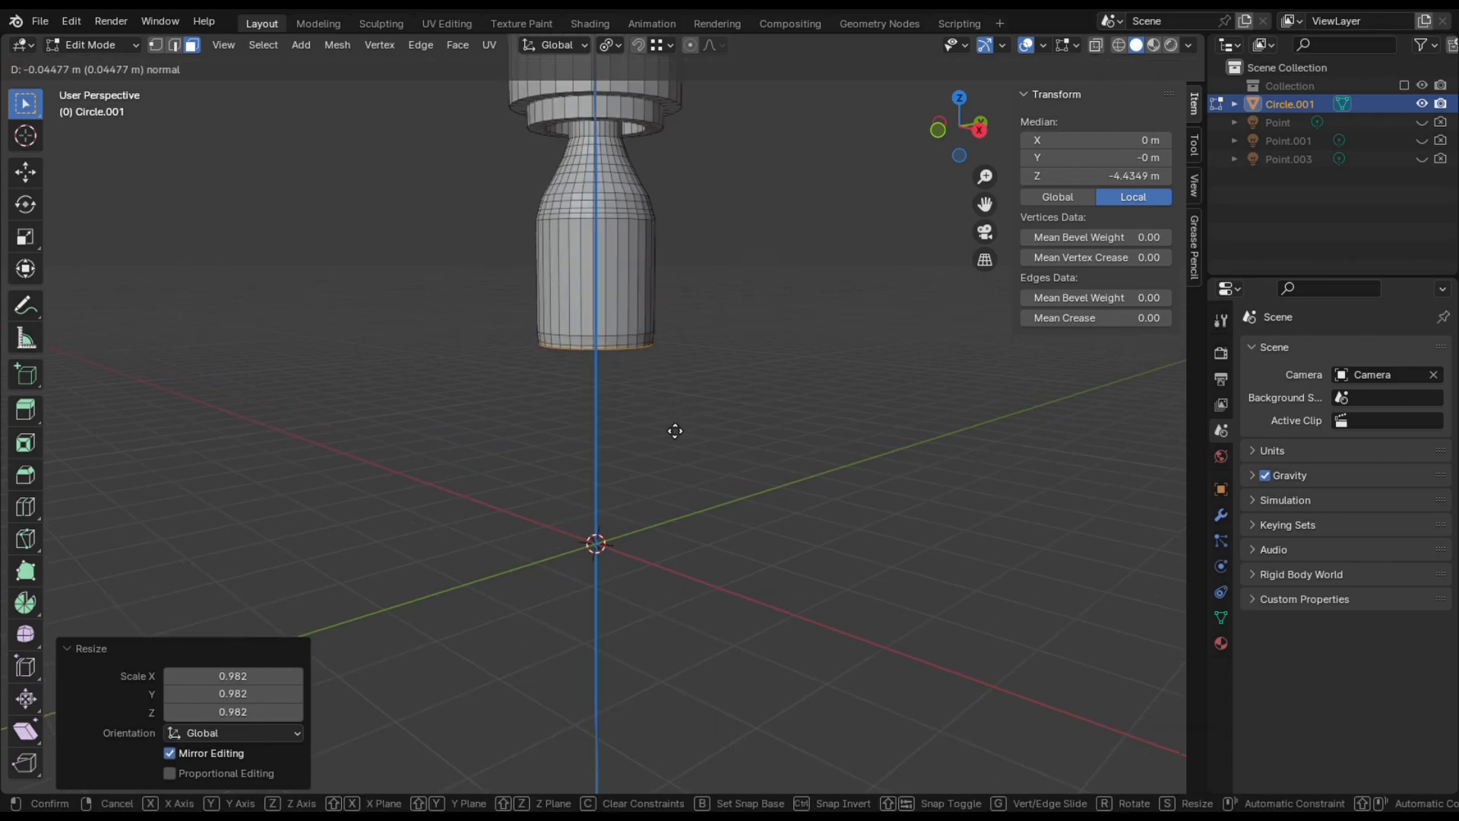
{"action": "left_click", "coordinate": [674, 435]}
{"action": "key", "text": "s"}
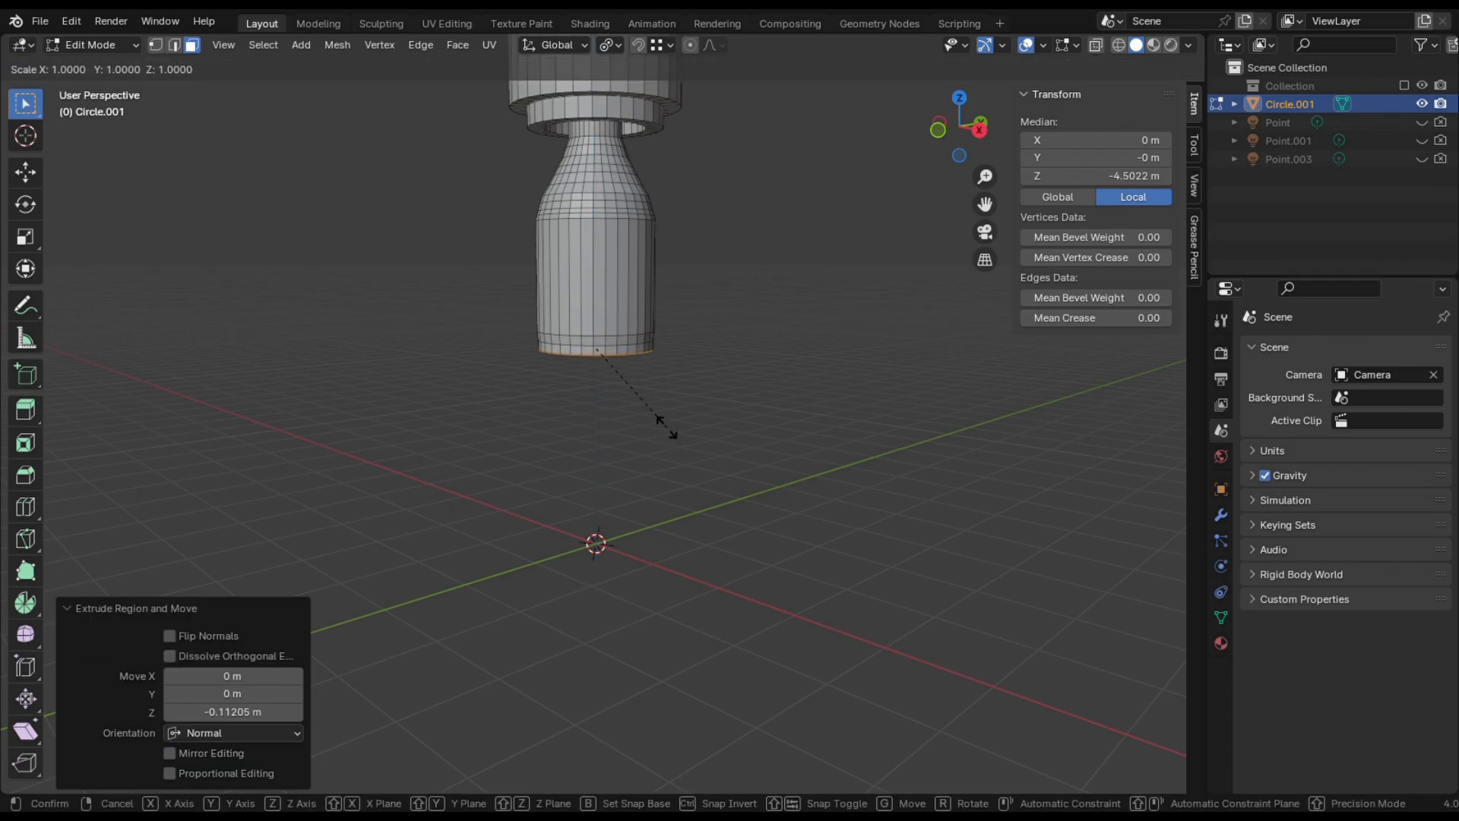
{"action": "left_click", "coordinate": [673, 431]}
{"action": "key", "text": "e"}
{"action": "left_click", "coordinate": [673, 438]}
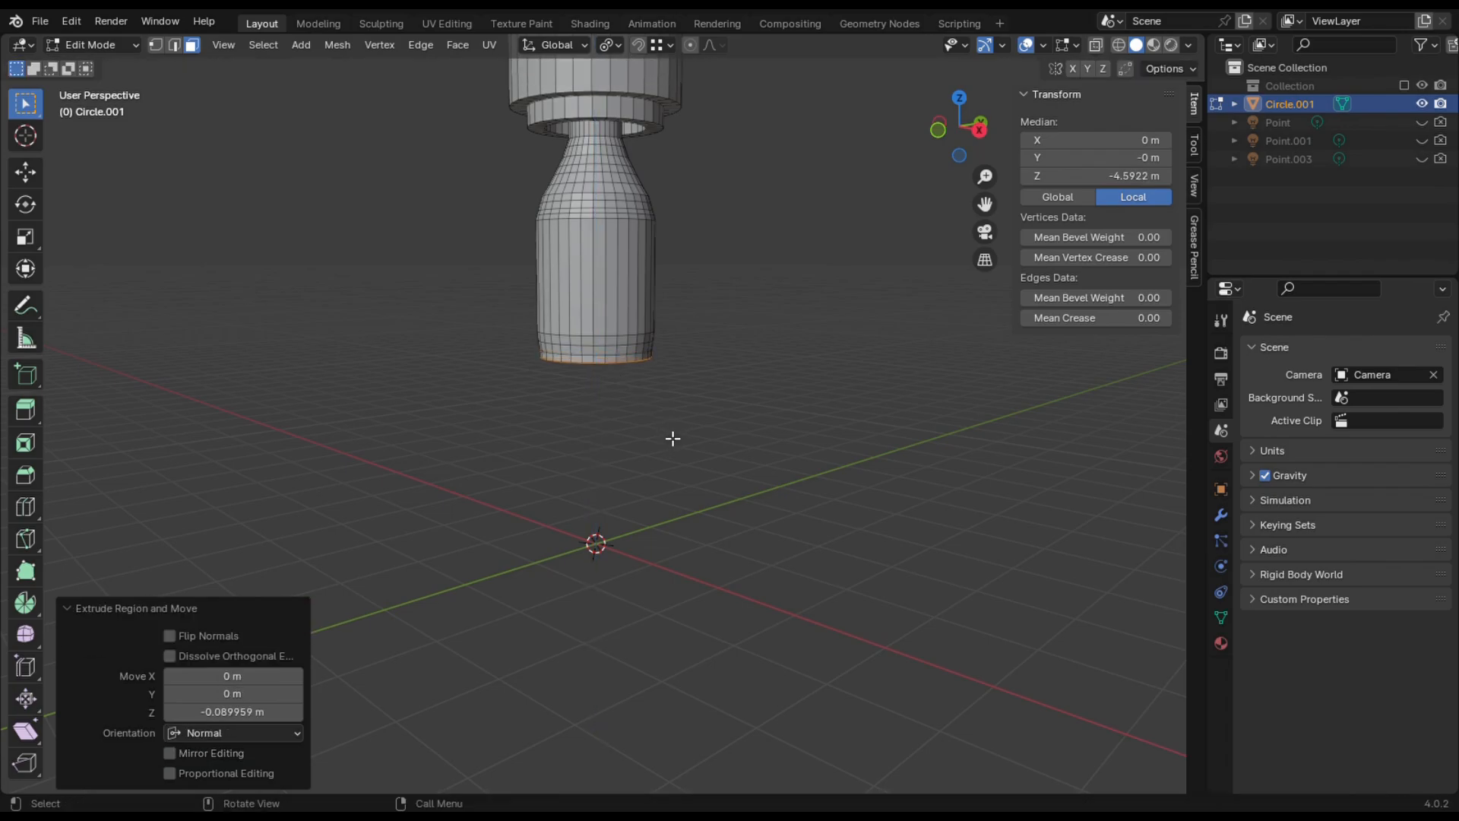
{"action": "key", "text": "s"}
{"action": "left_click", "coordinate": [661, 432]}
Continue the inward taper with two segments of about 0.10 m each, scaling the end face 0.955 and about 0.94.
{"action": "key", "text": "e"}
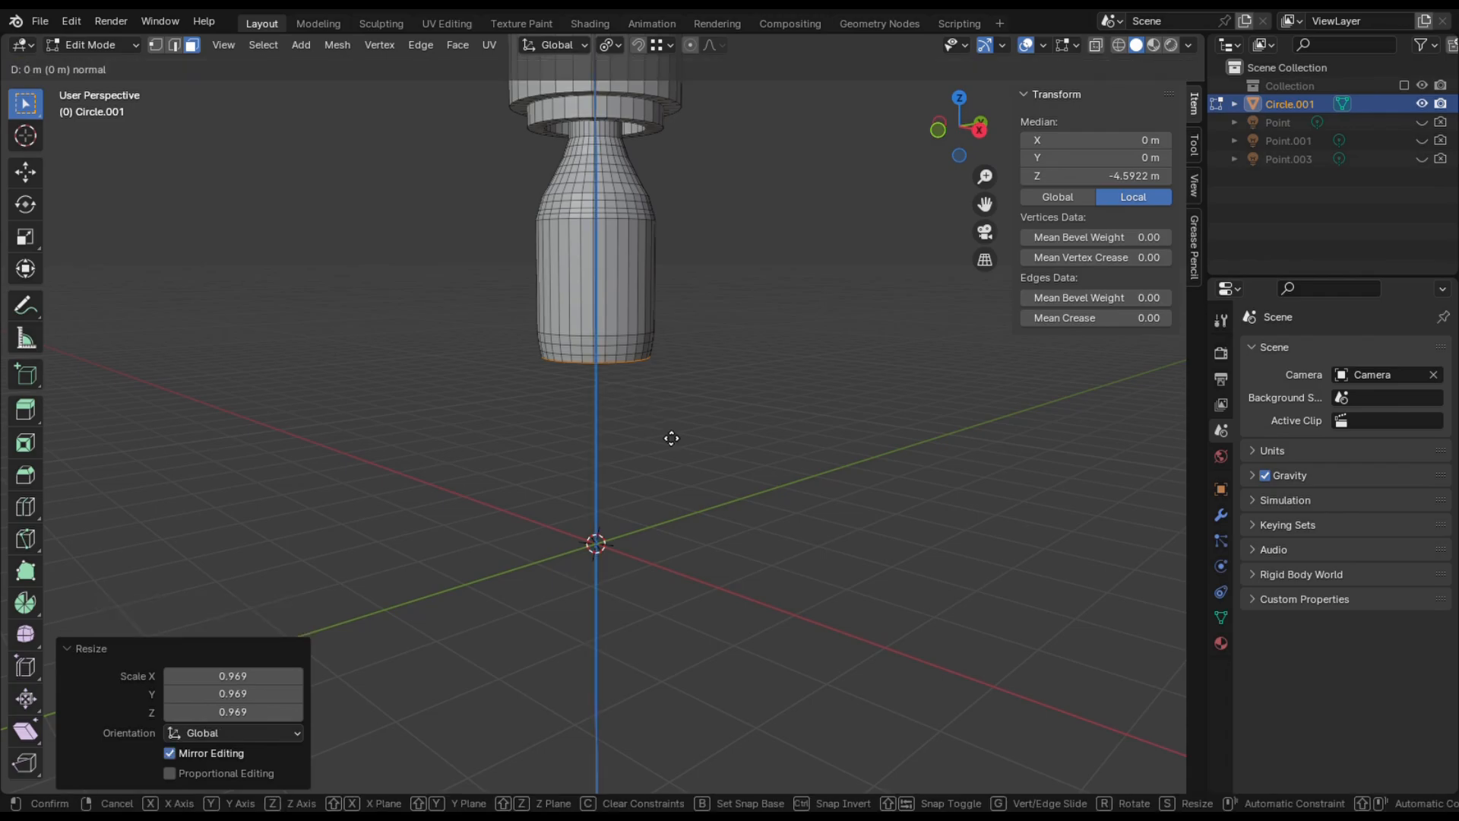
{"action": "left_click", "coordinate": [668, 433]}
{"action": "key", "text": "s"}
{"action": "left_click", "coordinate": [663, 438]}
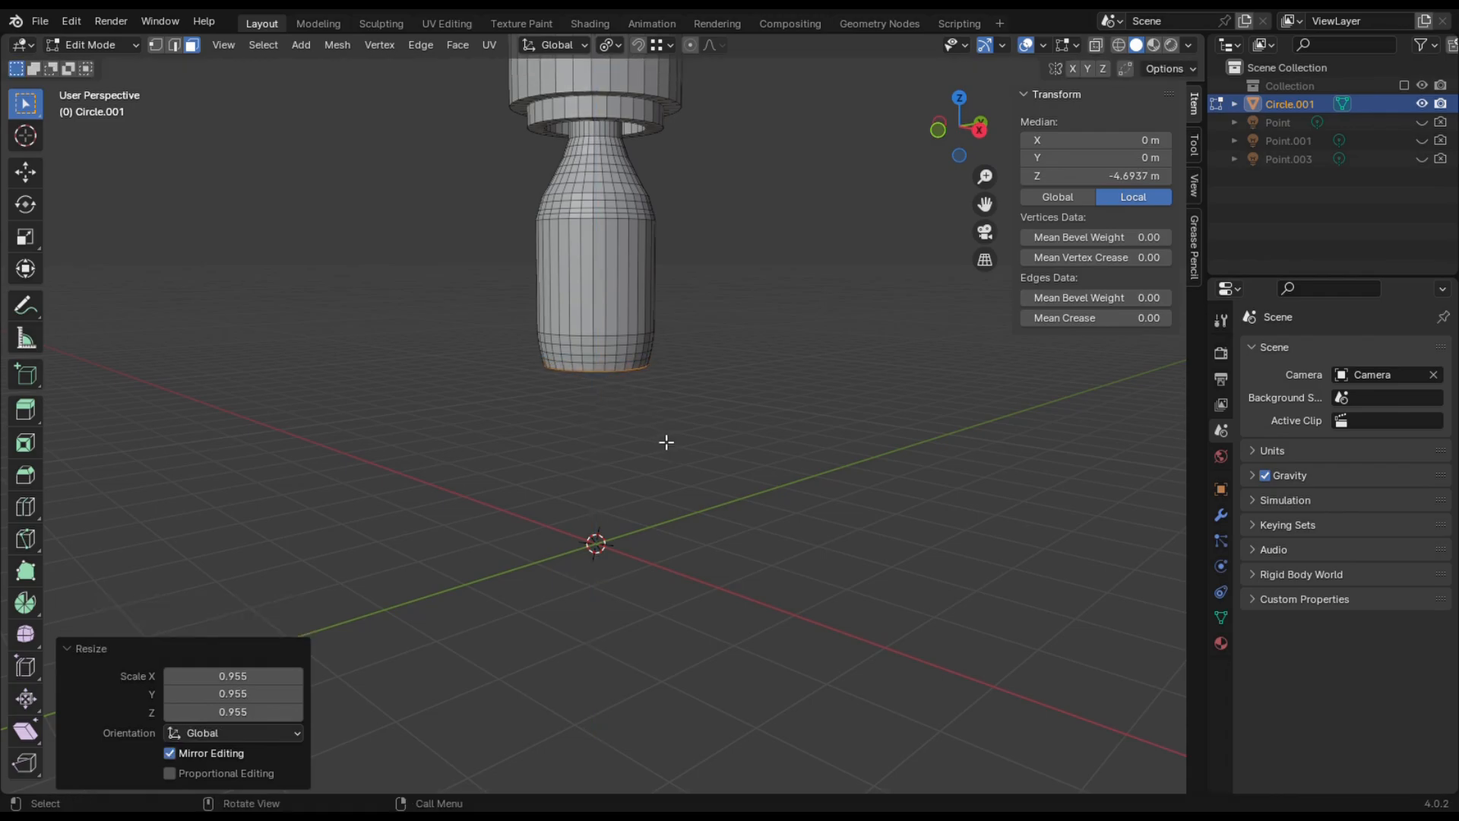
{"action": "key", "text": "e"}
{"action": "left_click", "coordinate": [667, 449]}
{"action": "key", "text": "s"}
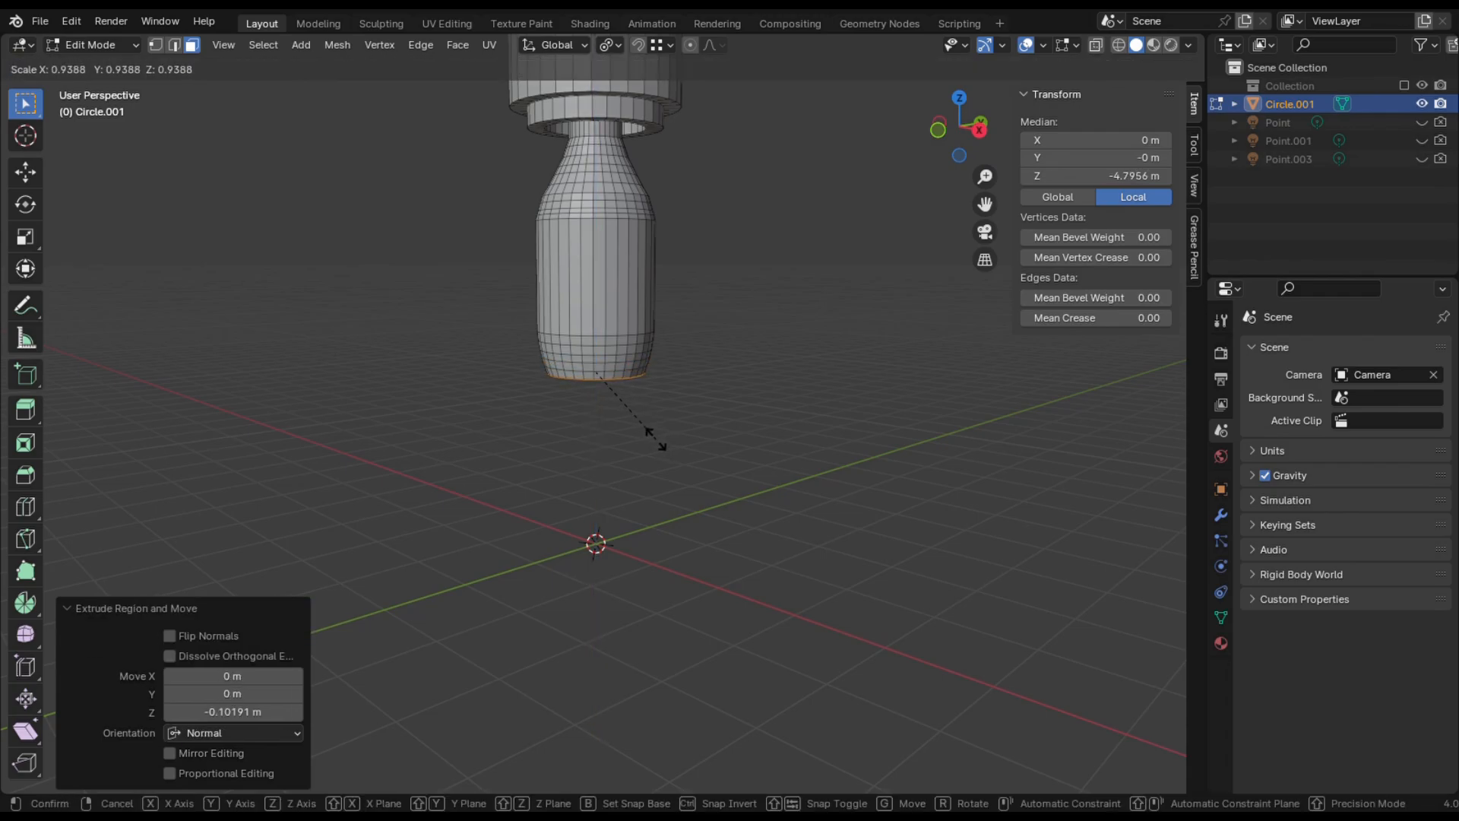
{"action": "left_click", "coordinate": [662, 445]}
Taper the lower end further with two segments: extrude about 0.09 m and scale 0.942, and extrude about 0.08 m and scale 0.939.
{"action": "key", "text": "e"}
{"action": "left_click", "coordinate": [662, 447]}
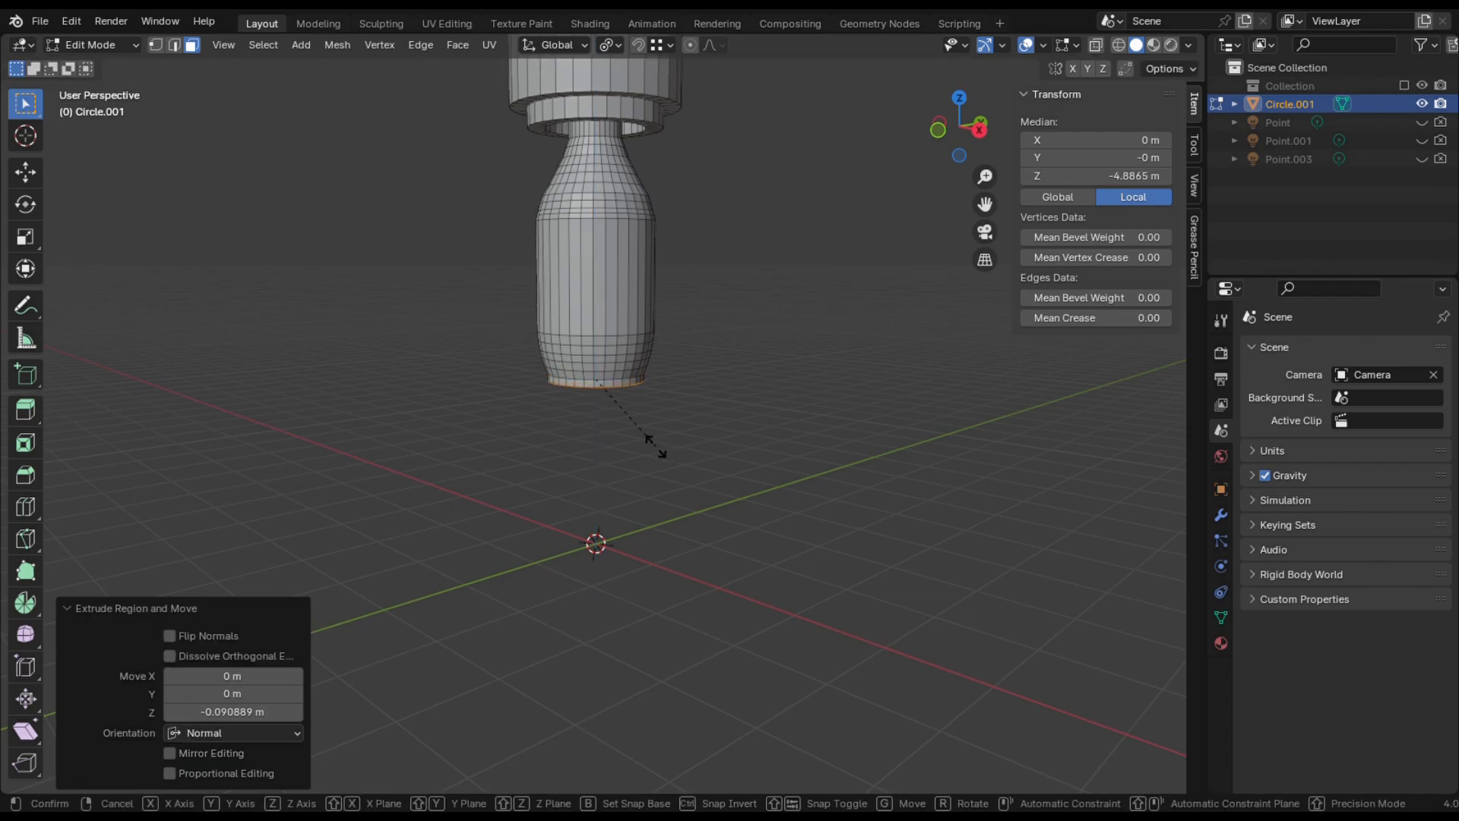
{"action": "key", "text": "s"}
{"action": "left_click", "coordinate": [661, 446]}
{"action": "key", "text": "e"}
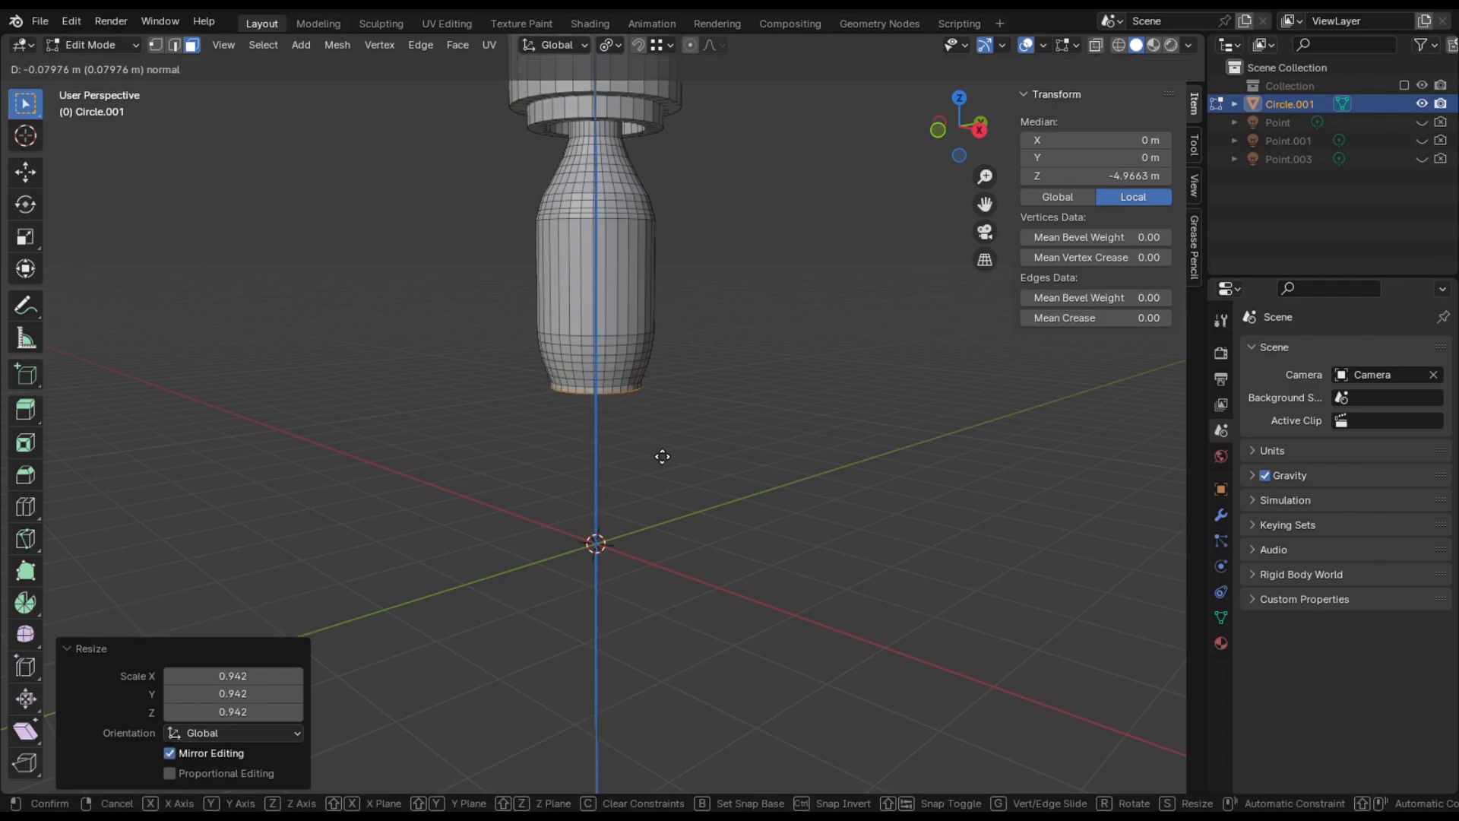
{"action": "left_click", "coordinate": [663, 455]}
{"action": "key", "text": "s"}
{"action": "left_click", "coordinate": [658, 450]}
Add two tapering segments of about 0.10 m each, scaling the first about 0.93 and the second 0.881, with a final 0.994 adjustment.
{"action": "key", "text": "e"}
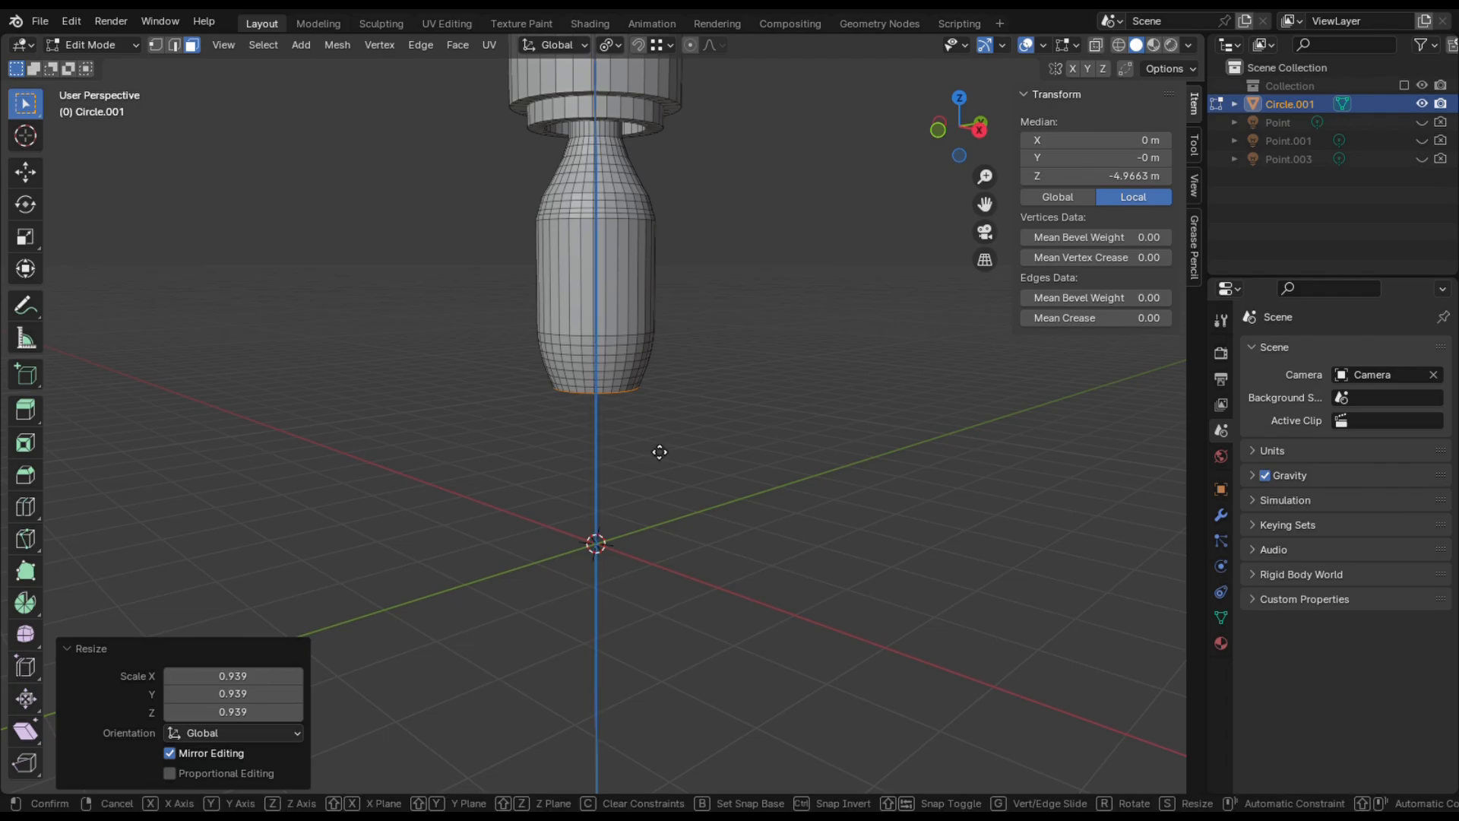
{"action": "left_click", "coordinate": [661, 456]}
{"action": "key", "text": "s"}
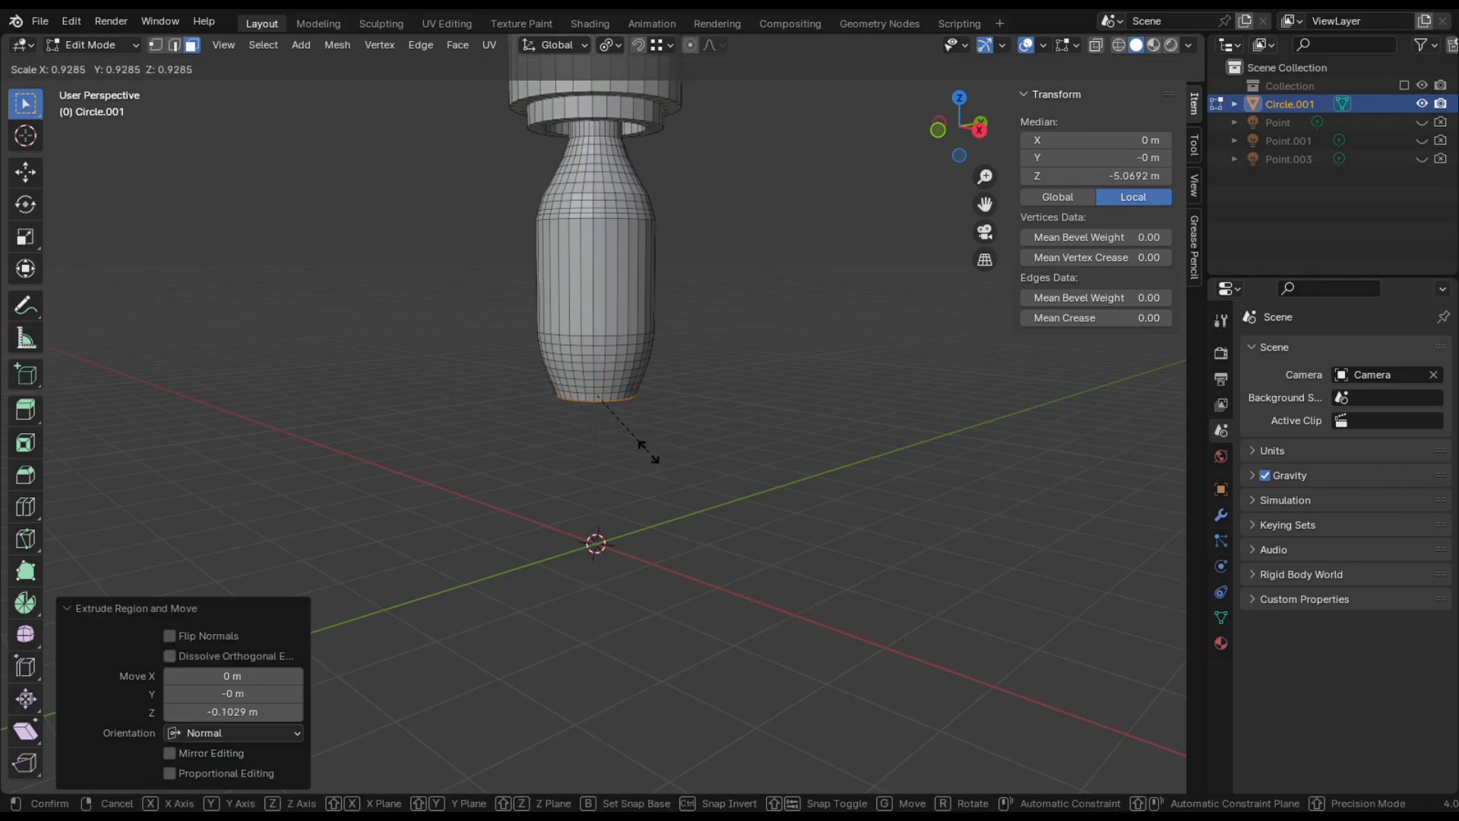
{"action": "left_click", "coordinate": [651, 456]}
{"action": "key", "text": "e"}
{"action": "left_click", "coordinate": [654, 466]}
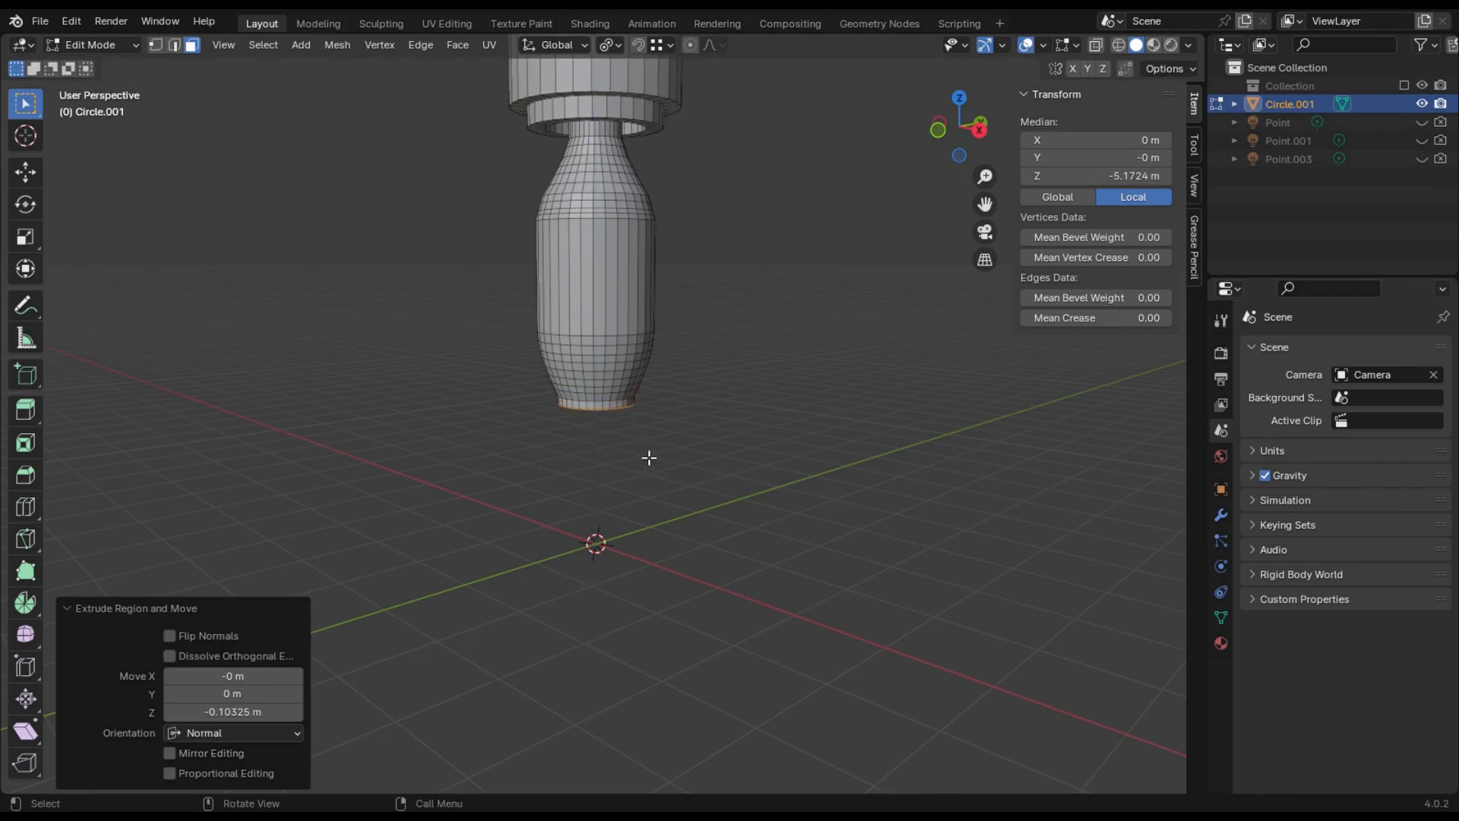
{"action": "key", "text": "s"}
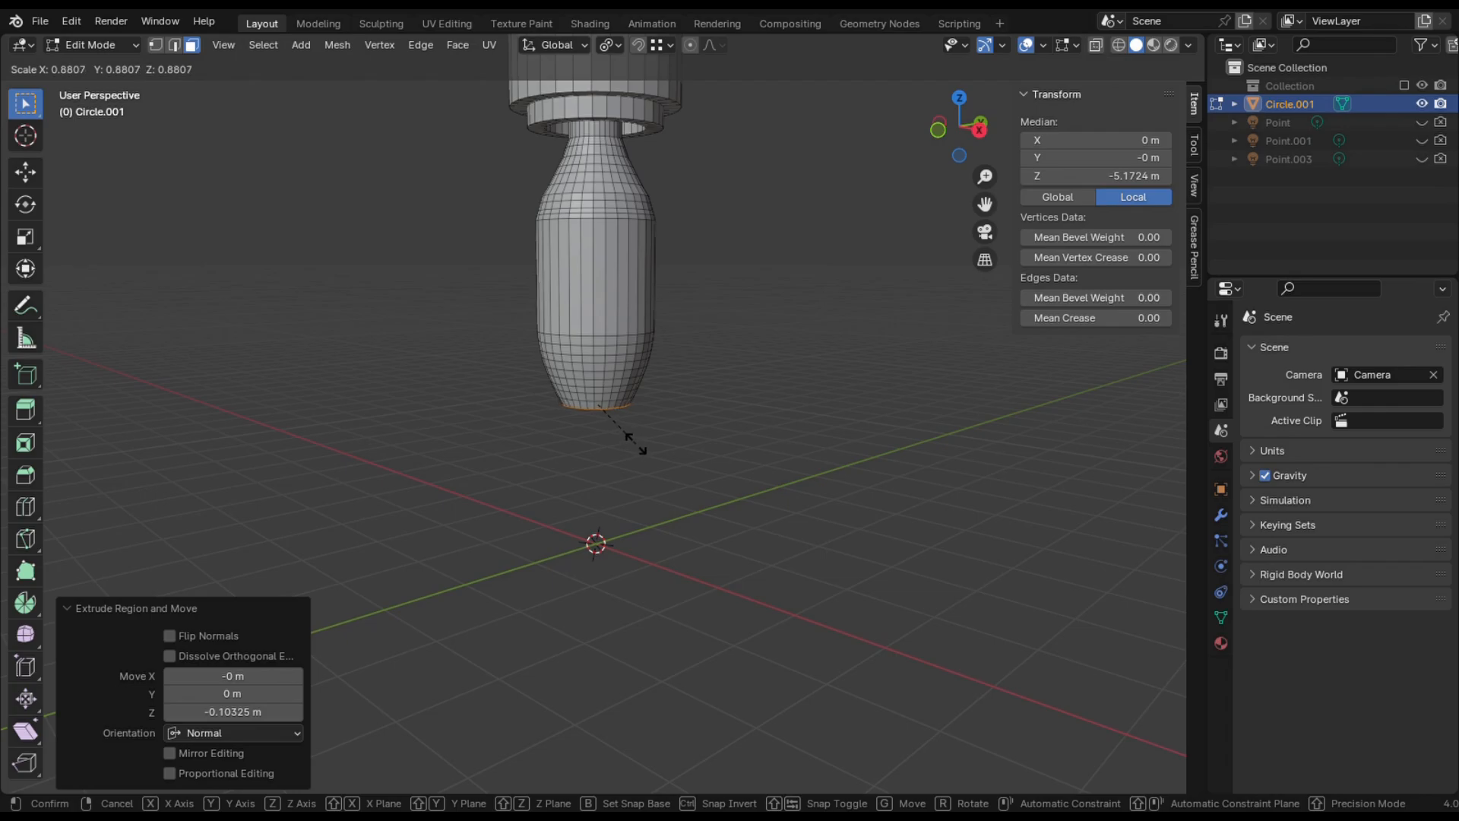
{"action": "left_click", "coordinate": [635, 447]}
{"action": "key", "text": "s"}
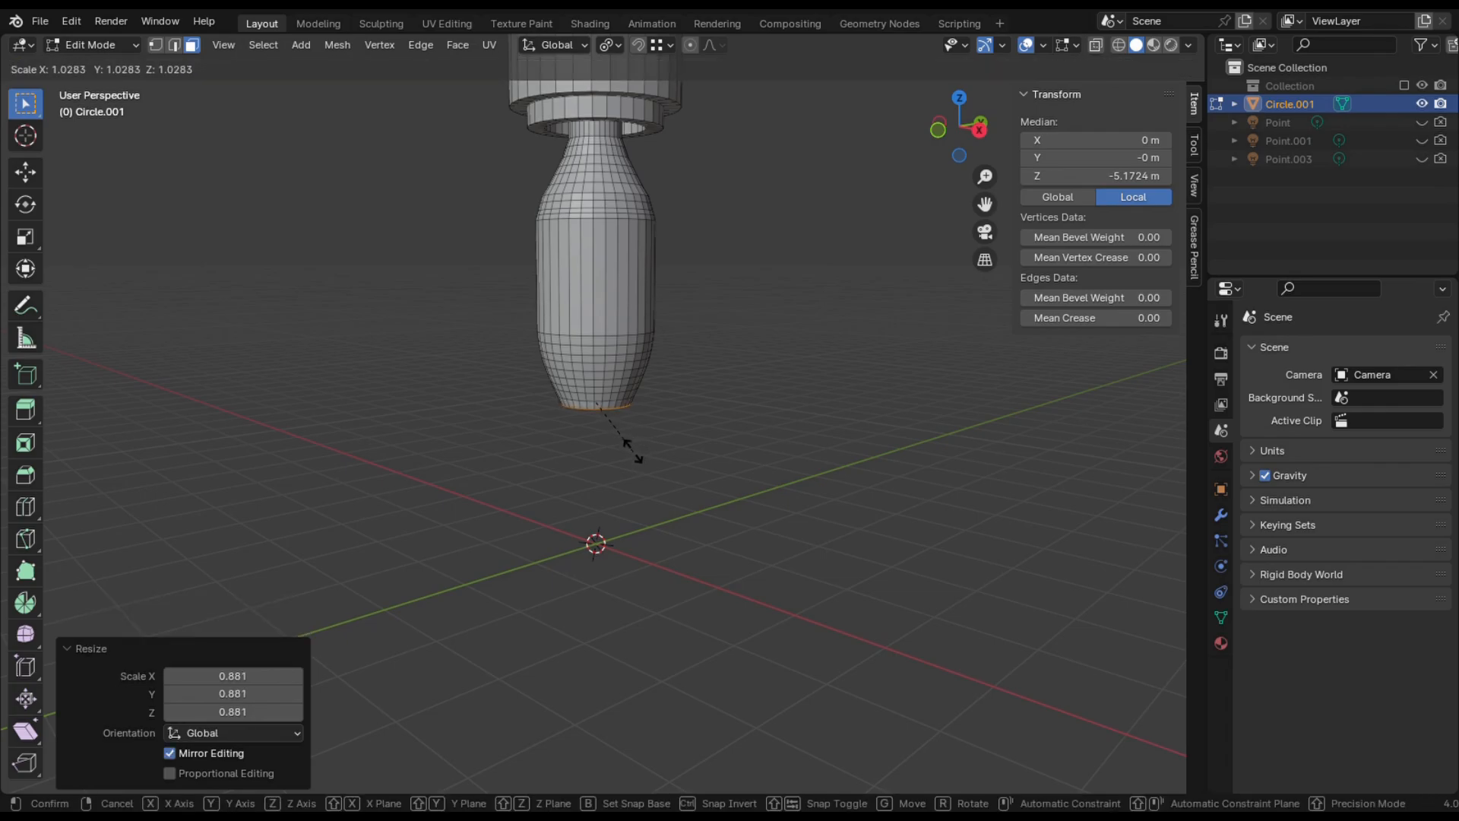
{"action": "left_click", "coordinate": [636, 452]}
Narrow the body with two more segments: extrude about 0.08 m and scale about 0.89, and extrude about 0.10 m and scale 0.821.
{"action": "scroll", "coordinate": [635, 449], "scroll_direction": "up", "scroll_amount": 2}
{"action": "key", "text": "e"}
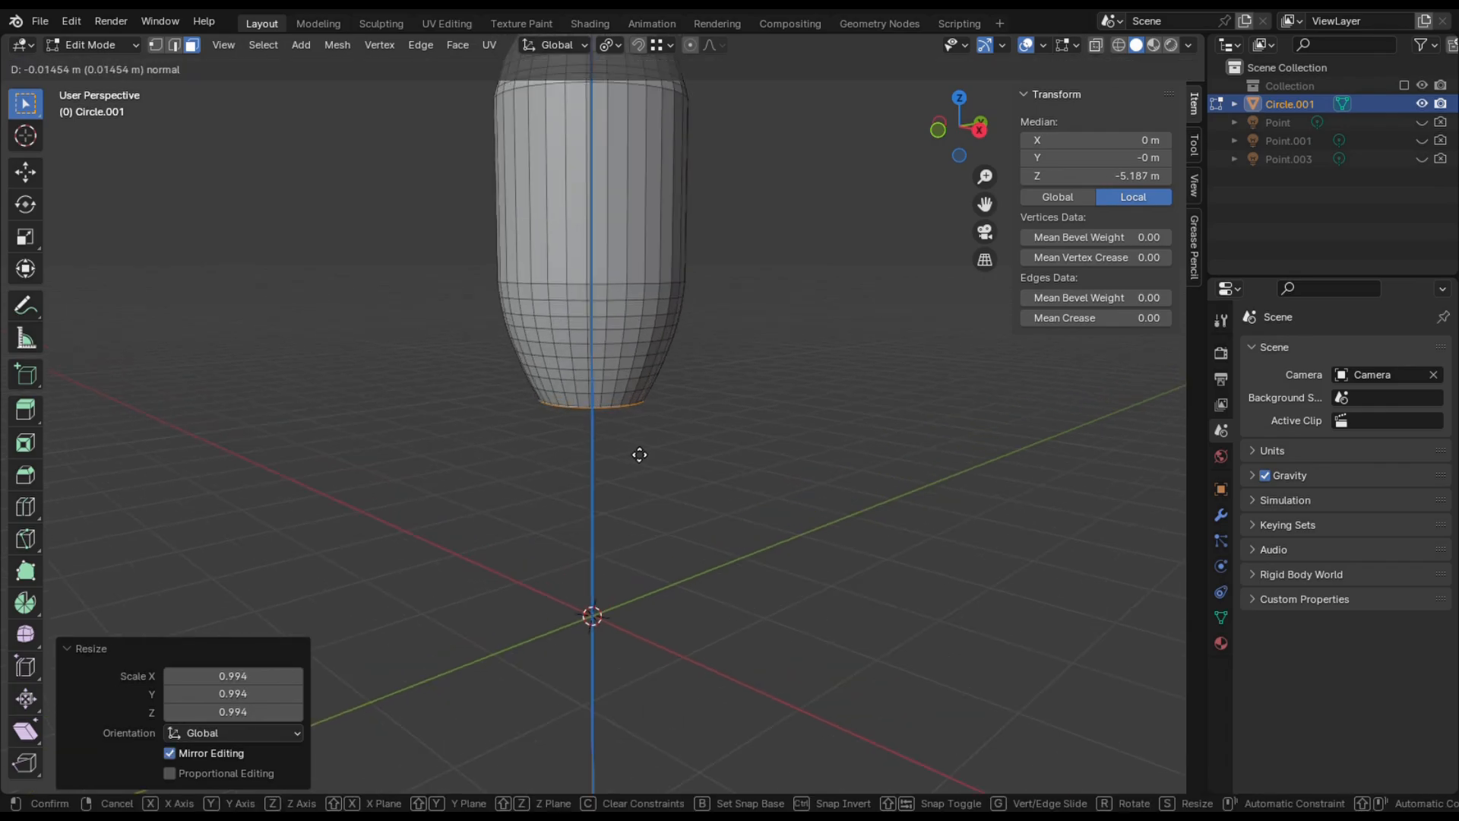
{"action": "left_click", "coordinate": [639, 459]}
{"action": "key", "text": "s"}
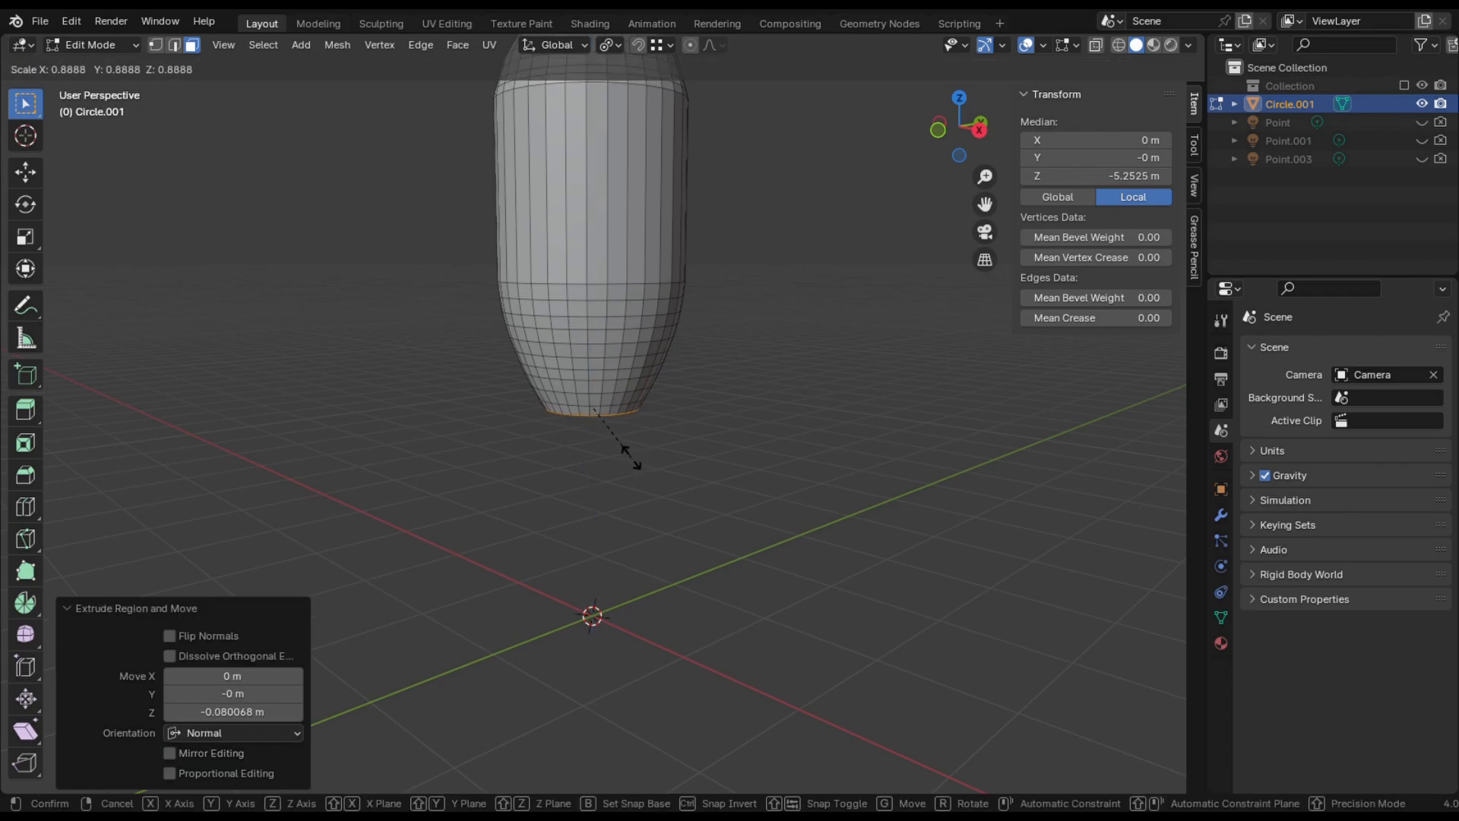
{"action": "left_click", "coordinate": [639, 465]}
{"action": "key", "text": "e"}
{"action": "left_click", "coordinate": [639, 479]}
{"action": "key", "text": "s"}
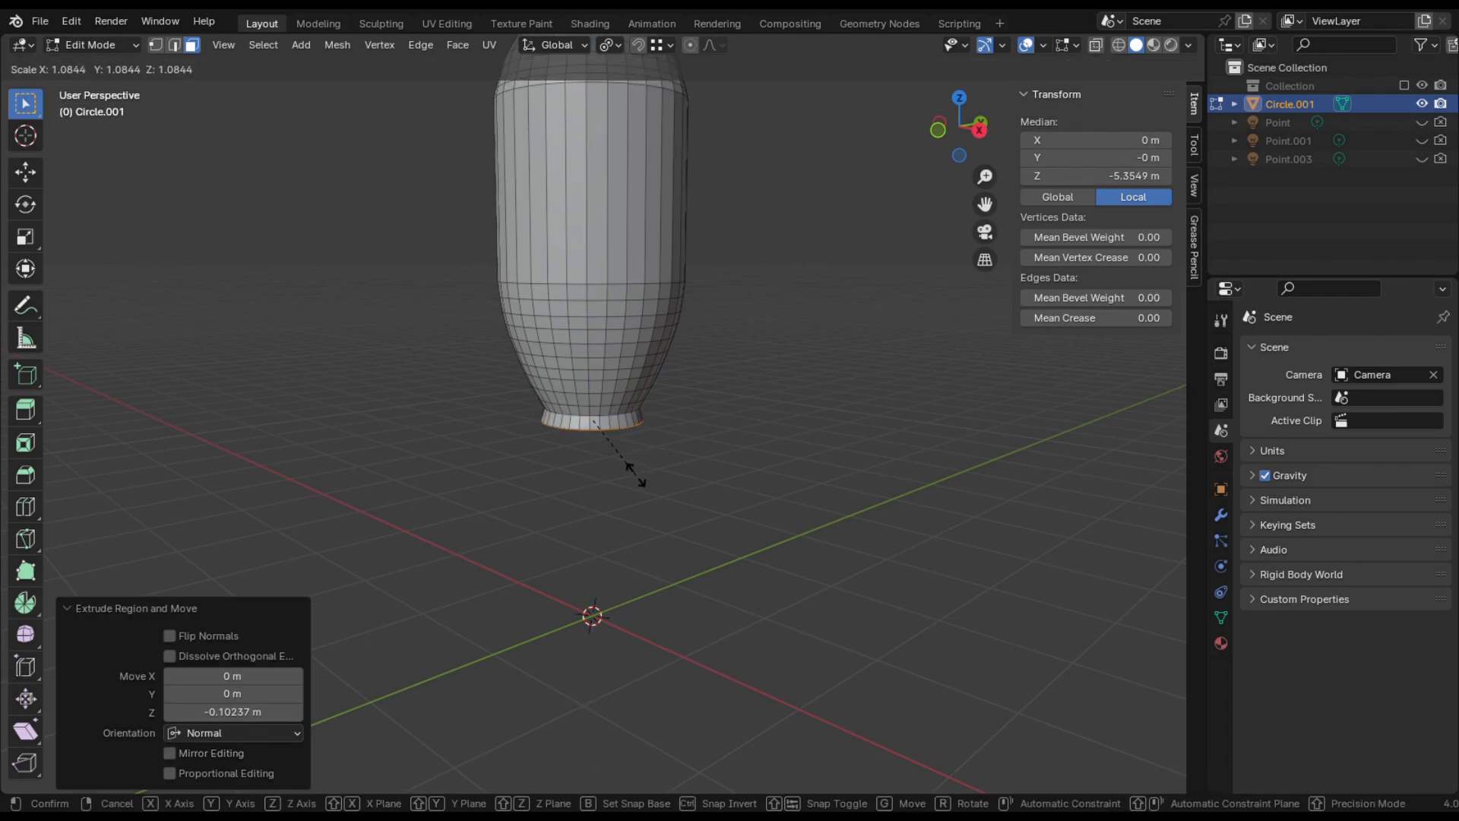
{"action": "left_click", "coordinate": [621, 470]}
Sharpen the taper with two segments of about 0.10 m each, scaling the end face 0.791 and 0.727, and fine-tune the last size.
{"action": "key", "text": "e"}
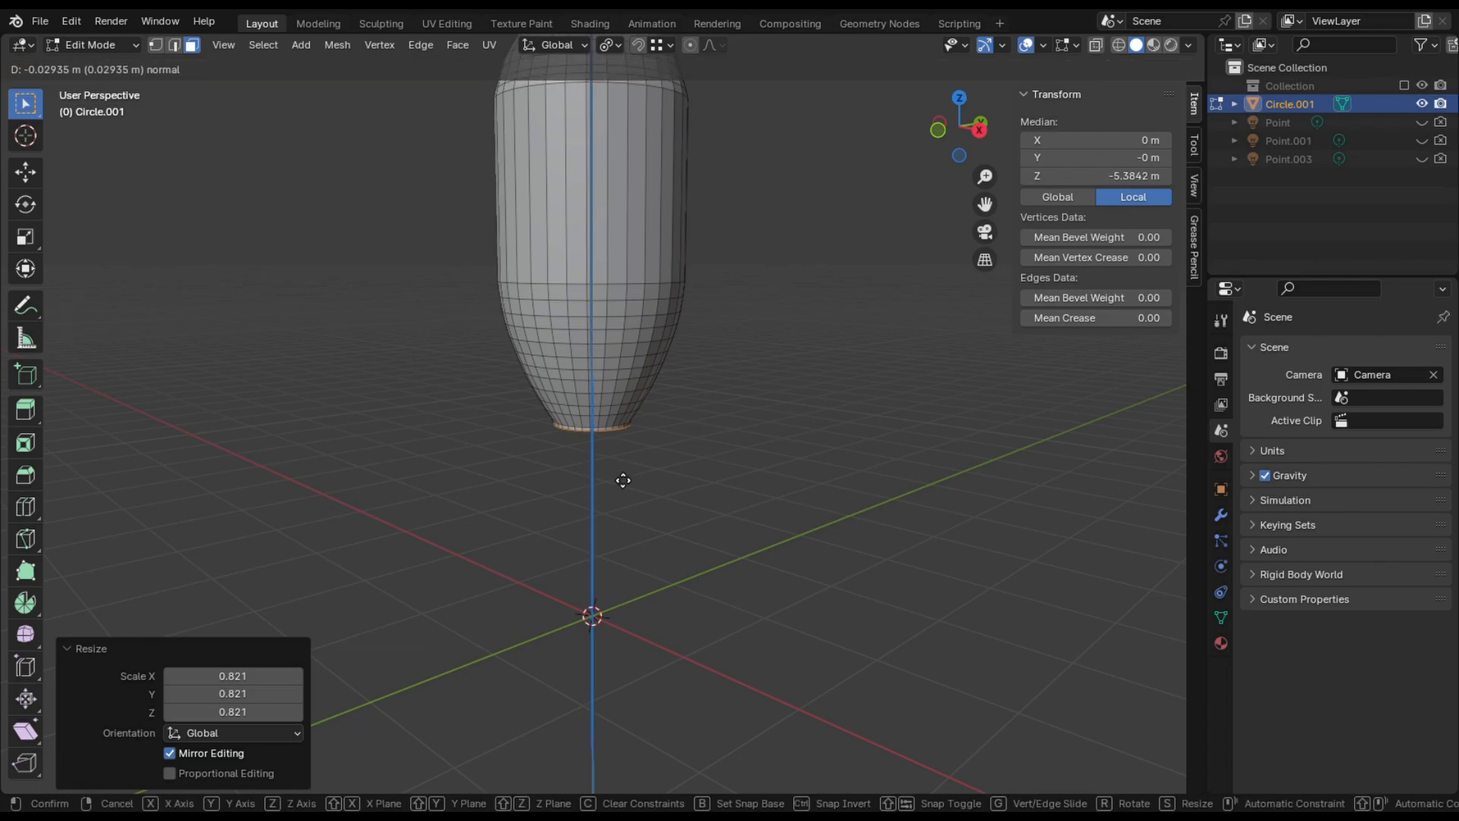
{"action": "left_click", "coordinate": [617, 496]}
{"action": "key", "text": "s"}
{"action": "left_click", "coordinate": [614, 490]}
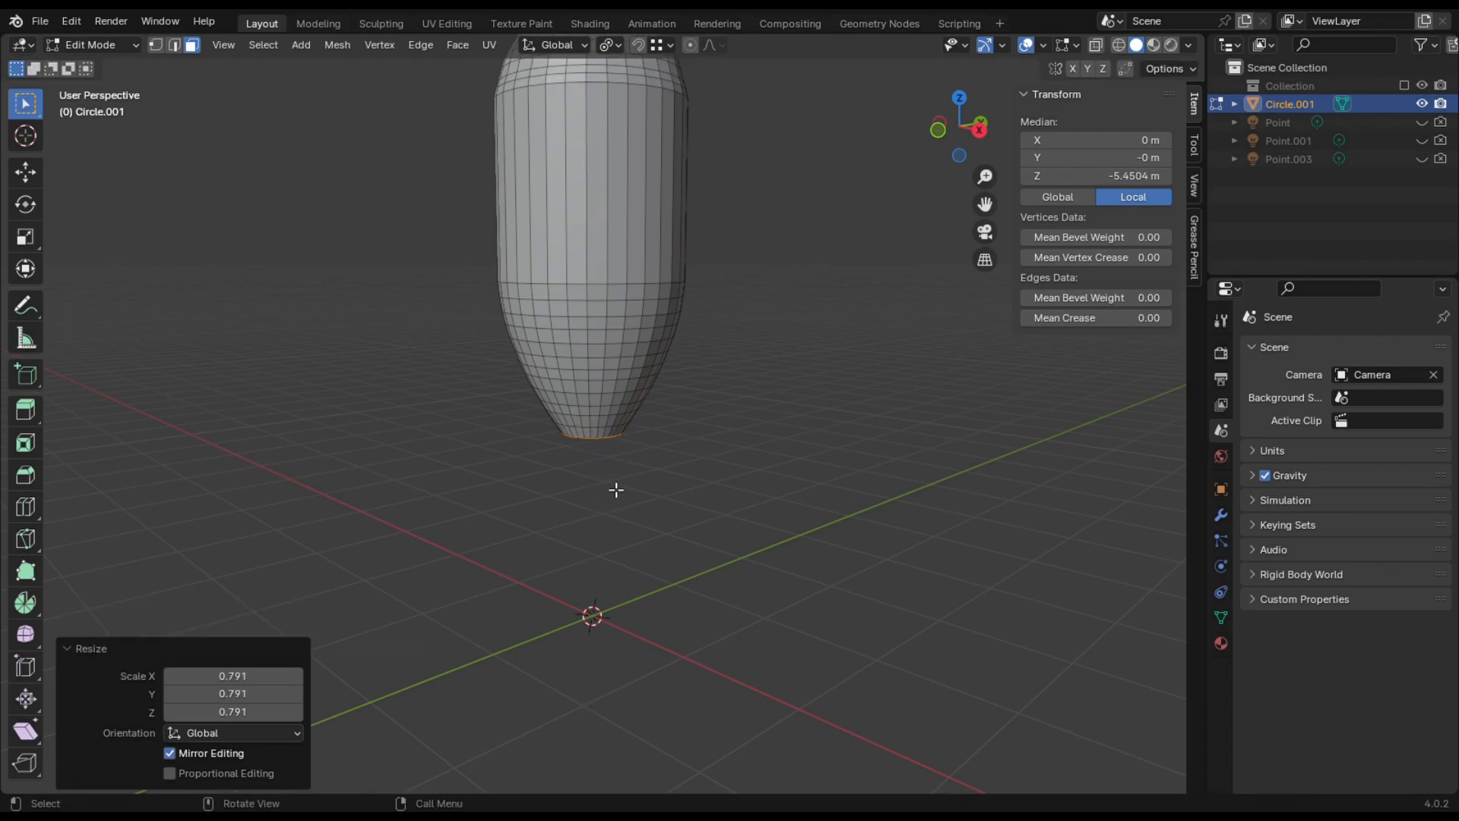
{"action": "key", "text": "e"}
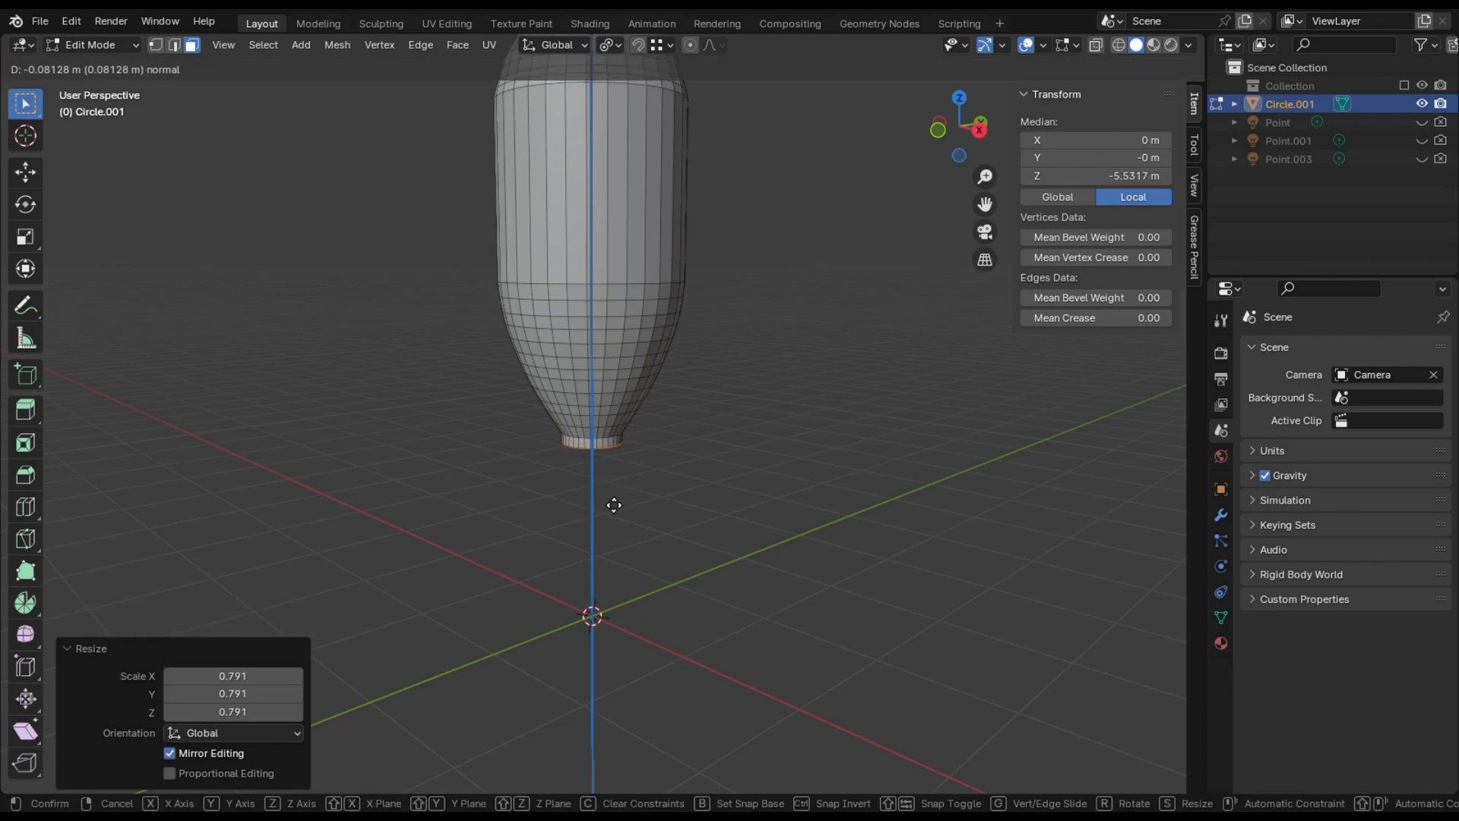
{"action": "left_click", "coordinate": [614, 505]}
{"action": "key", "text": "s"}
{"action": "left_click", "coordinate": [603, 493]}
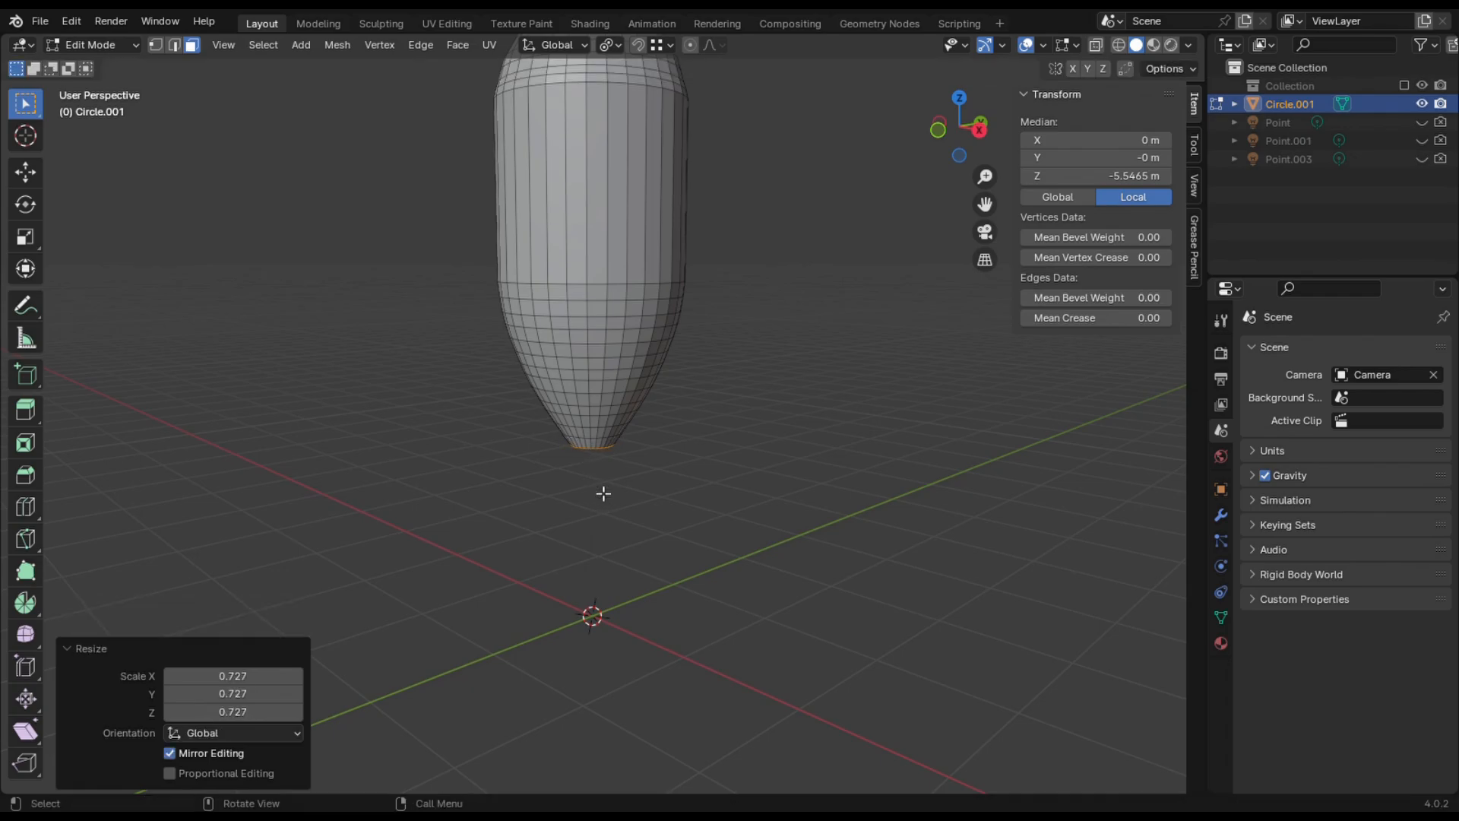
{"action": "key", "text": "s"}
{"action": "left_click", "coordinate": [602, 498]}
Bring the lower end toward a point: extrude about 0.11 m and scale 0.565, and extrude about 0.06 m and scale 0.598.
{"action": "key", "text": "e"}
{"action": "left_click", "coordinate": [605, 506]}
{"action": "key", "text": "s"}
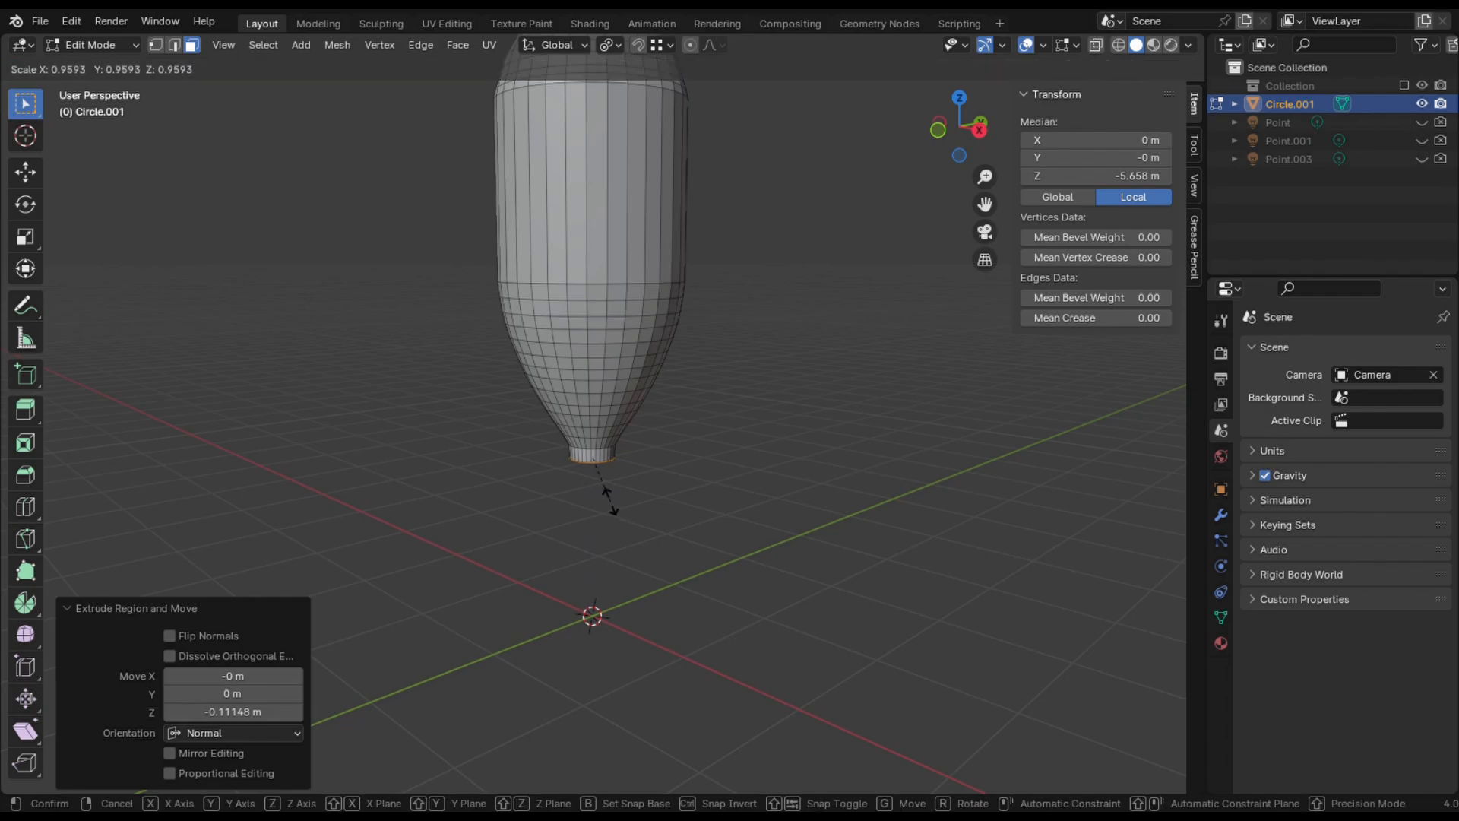
{"action": "left_click", "coordinate": [606, 489]}
{"action": "scroll", "coordinate": [620, 484], "scroll_direction": "up", "scroll_amount": 4}
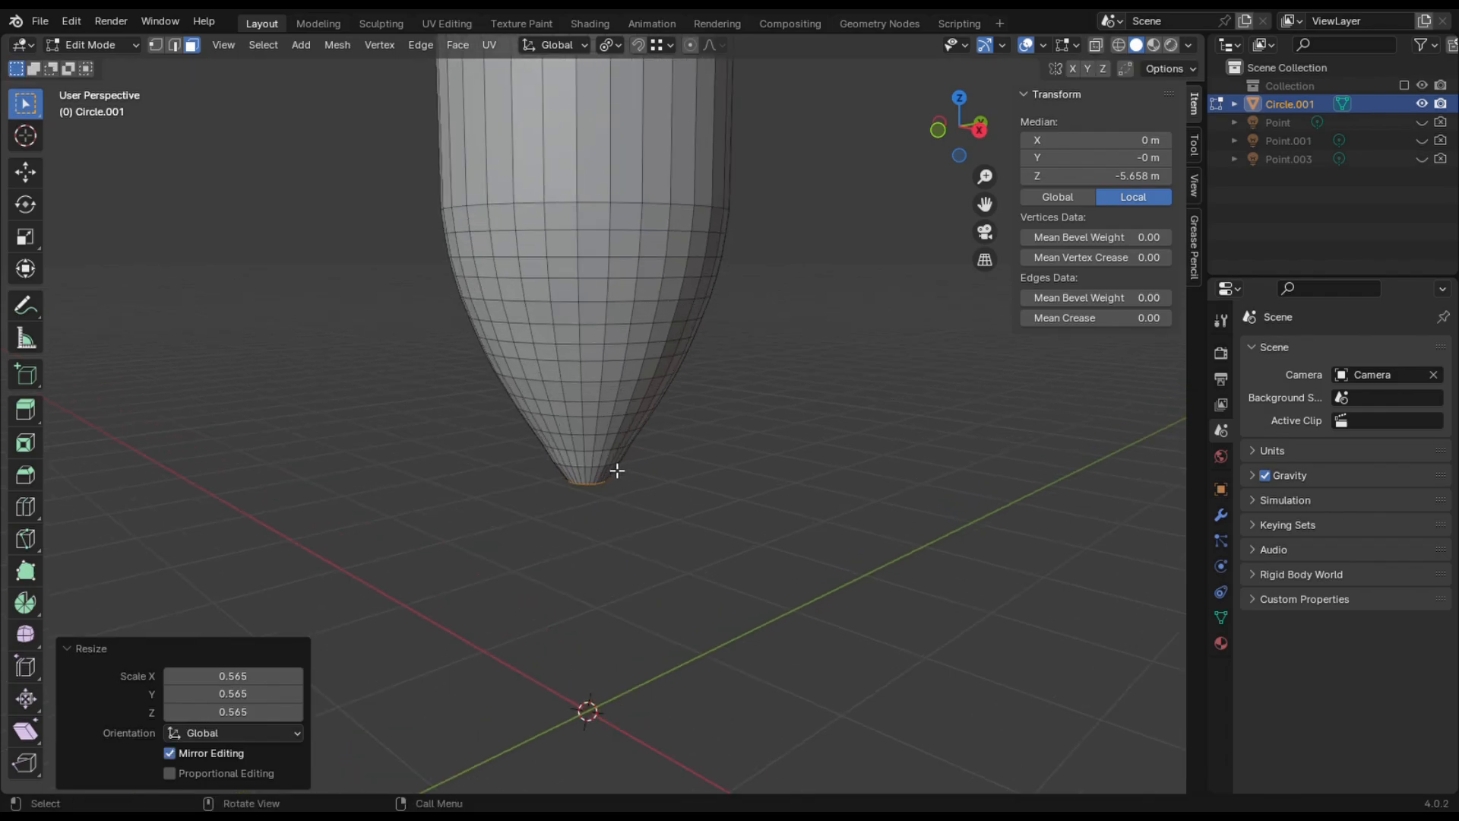
{"action": "key", "text": "e"}
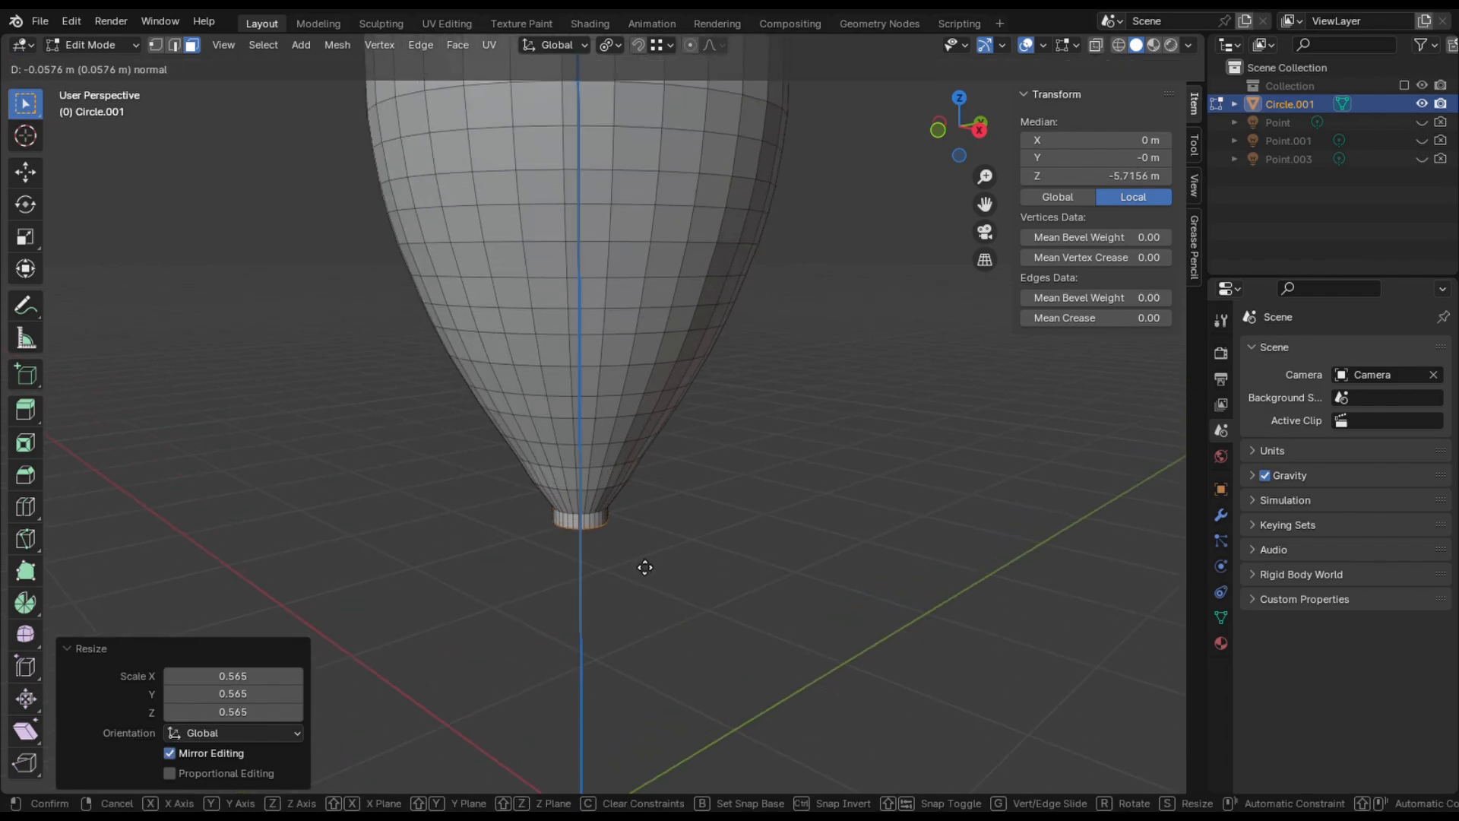
{"action": "left_click", "coordinate": [642, 564]}
{"action": "key", "text": "s"}
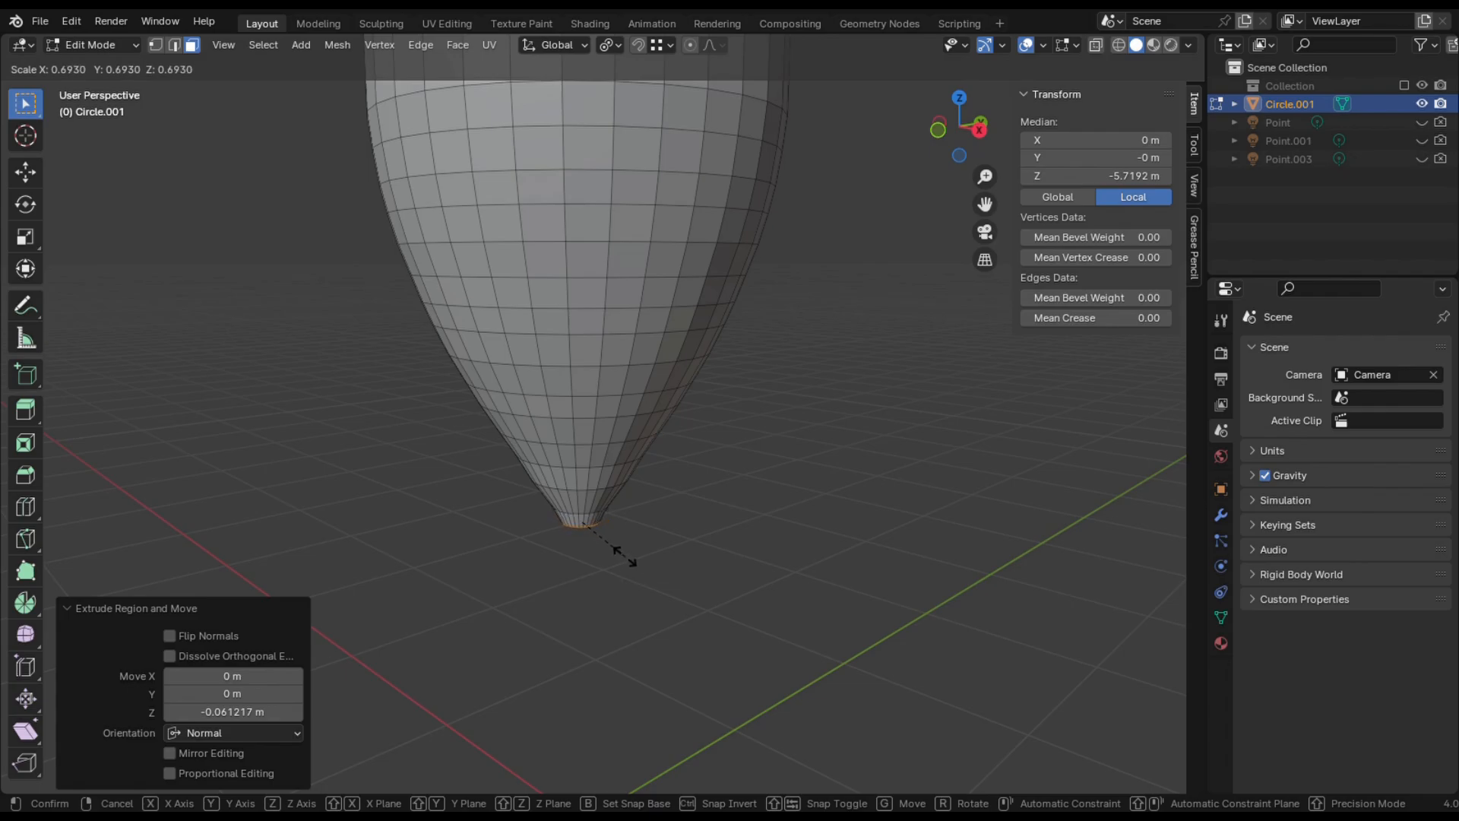
{"action": "left_click", "coordinate": [617, 554]}
{"action": "key", "text": "s"}
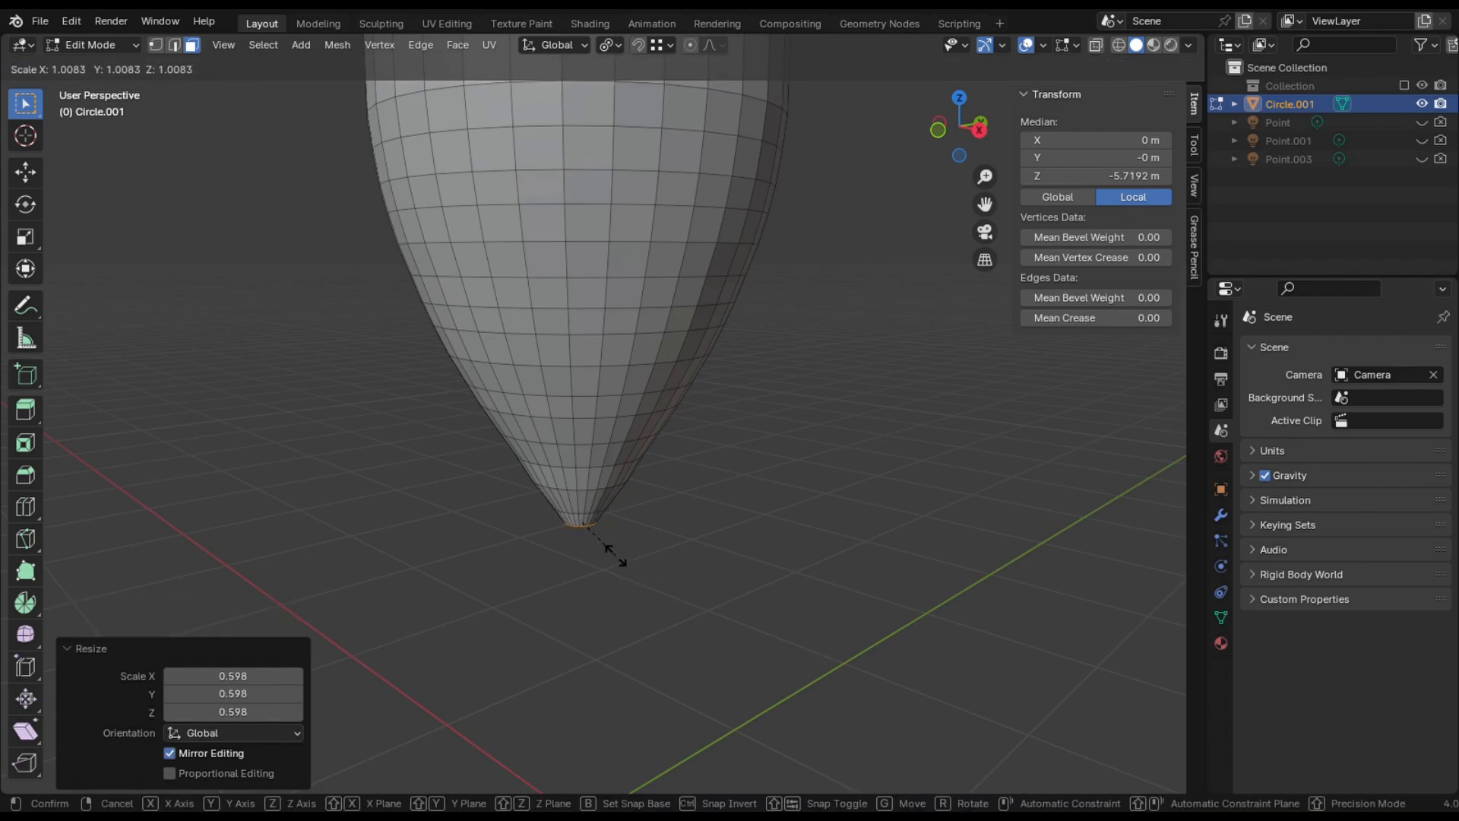
{"action": "left_click", "coordinate": [614, 556]}
Finish the pointed lower tip by extruding about 0.05 m and scaling the end face 0.250, and return to Object Mode.
{"action": "key", "text": "e"}
{"action": "left_click", "coordinate": [627, 585]}
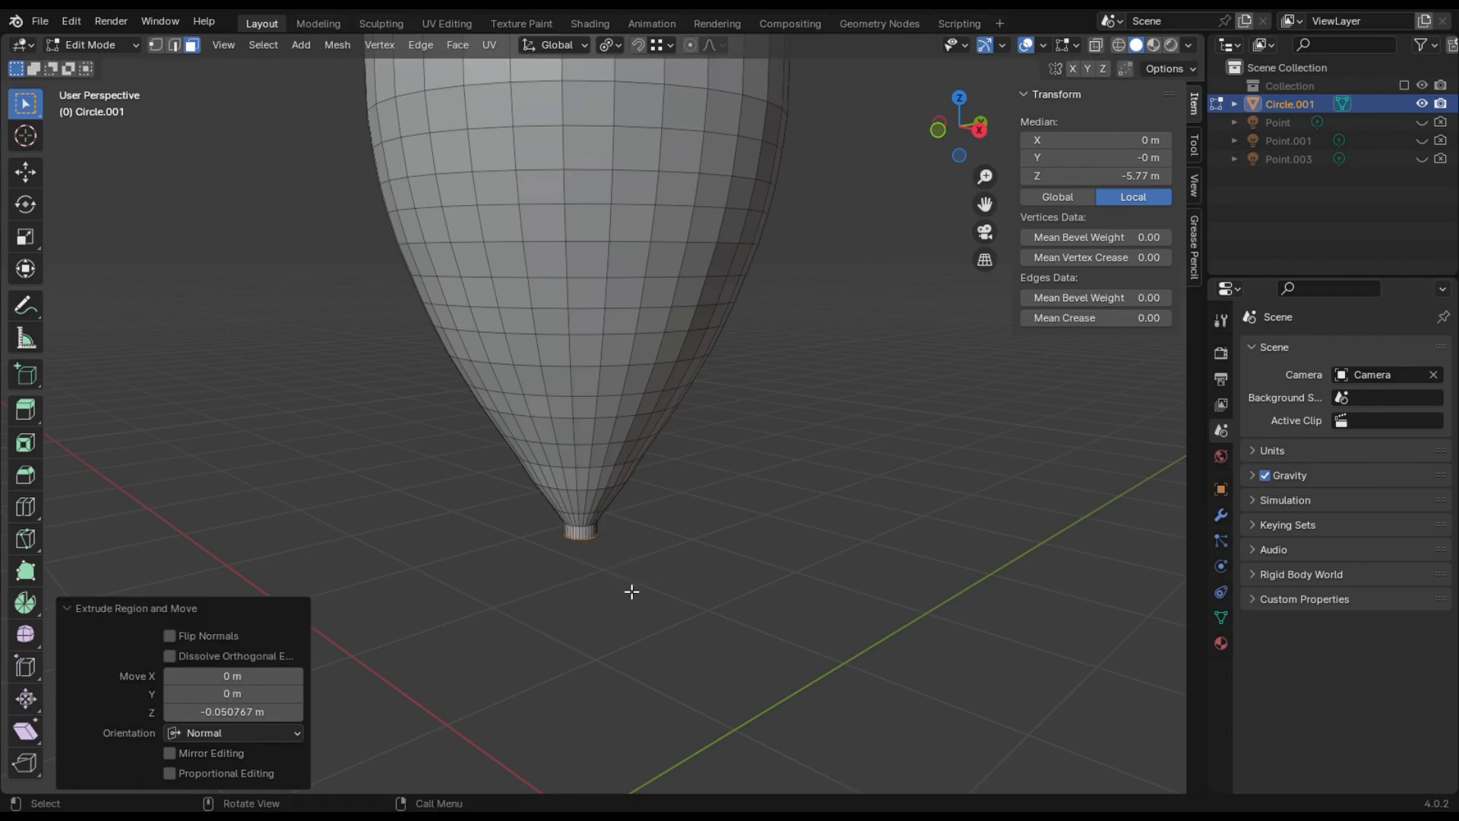
{"action": "key", "text": "s"}
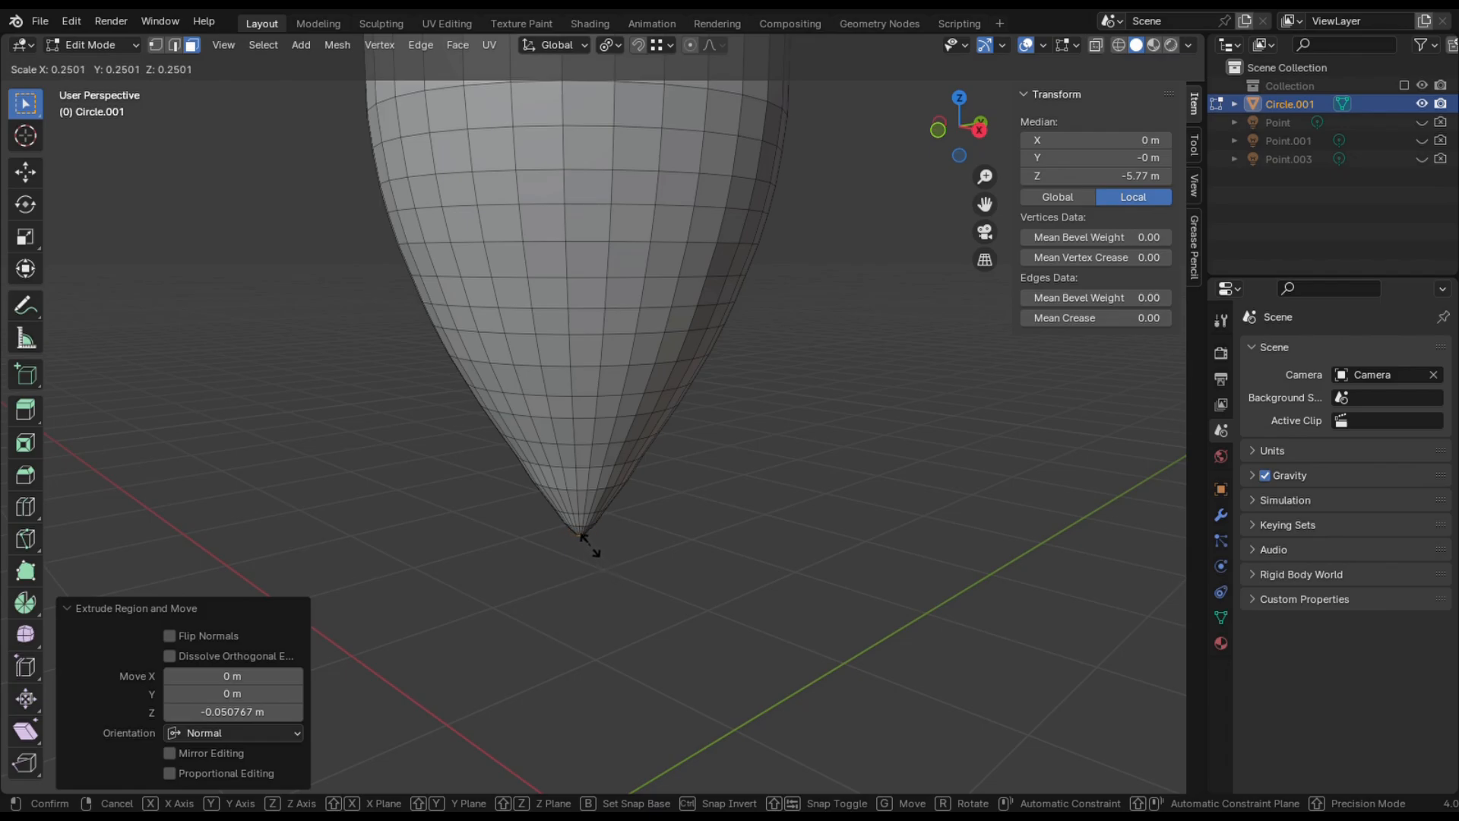
{"action": "left_click", "coordinate": [585, 543]}
{"action": "scroll", "coordinate": [700, 489], "scroll_direction": "down", "scroll_amount": 8}
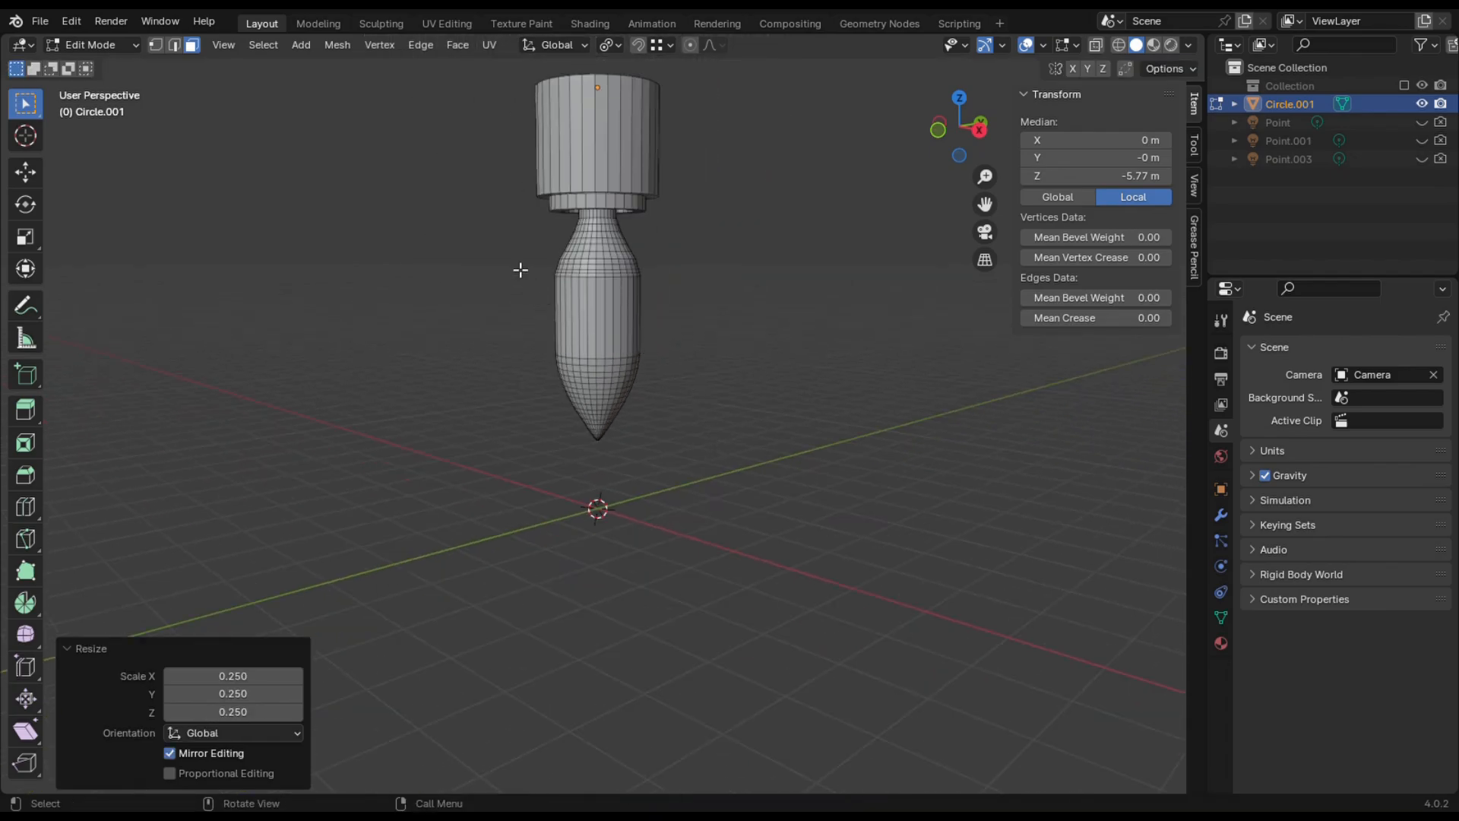
{"action": "left_click", "coordinate": [105, 47]}
{"action": "left_click", "coordinate": [107, 66]}
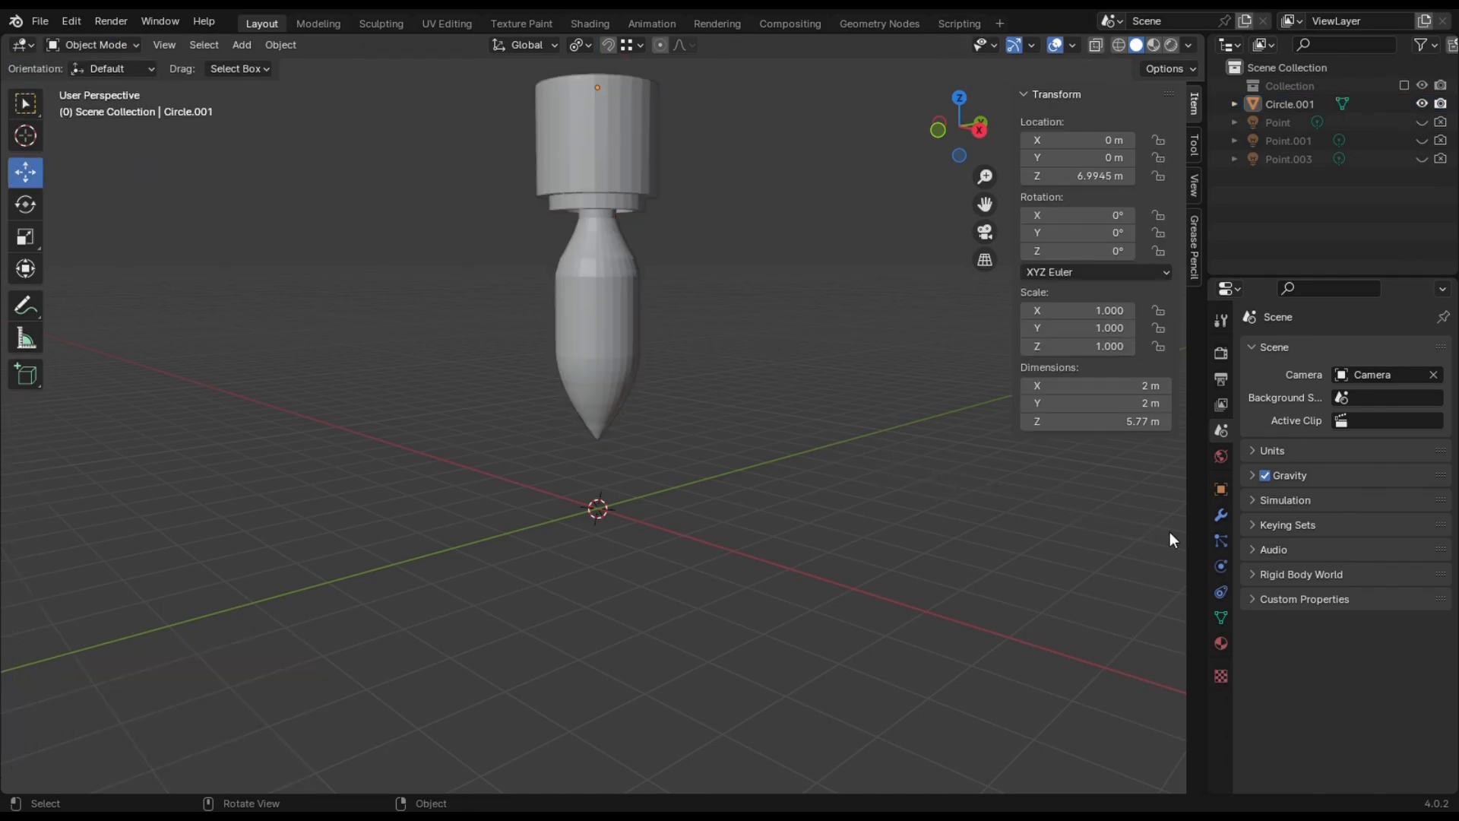
Shade the body smooth and enable Auto Smooth at 30° in its normals settings.
{"action": "left_click", "coordinate": [600, 166]}
{"action": "right_click", "coordinate": [600, 166]}
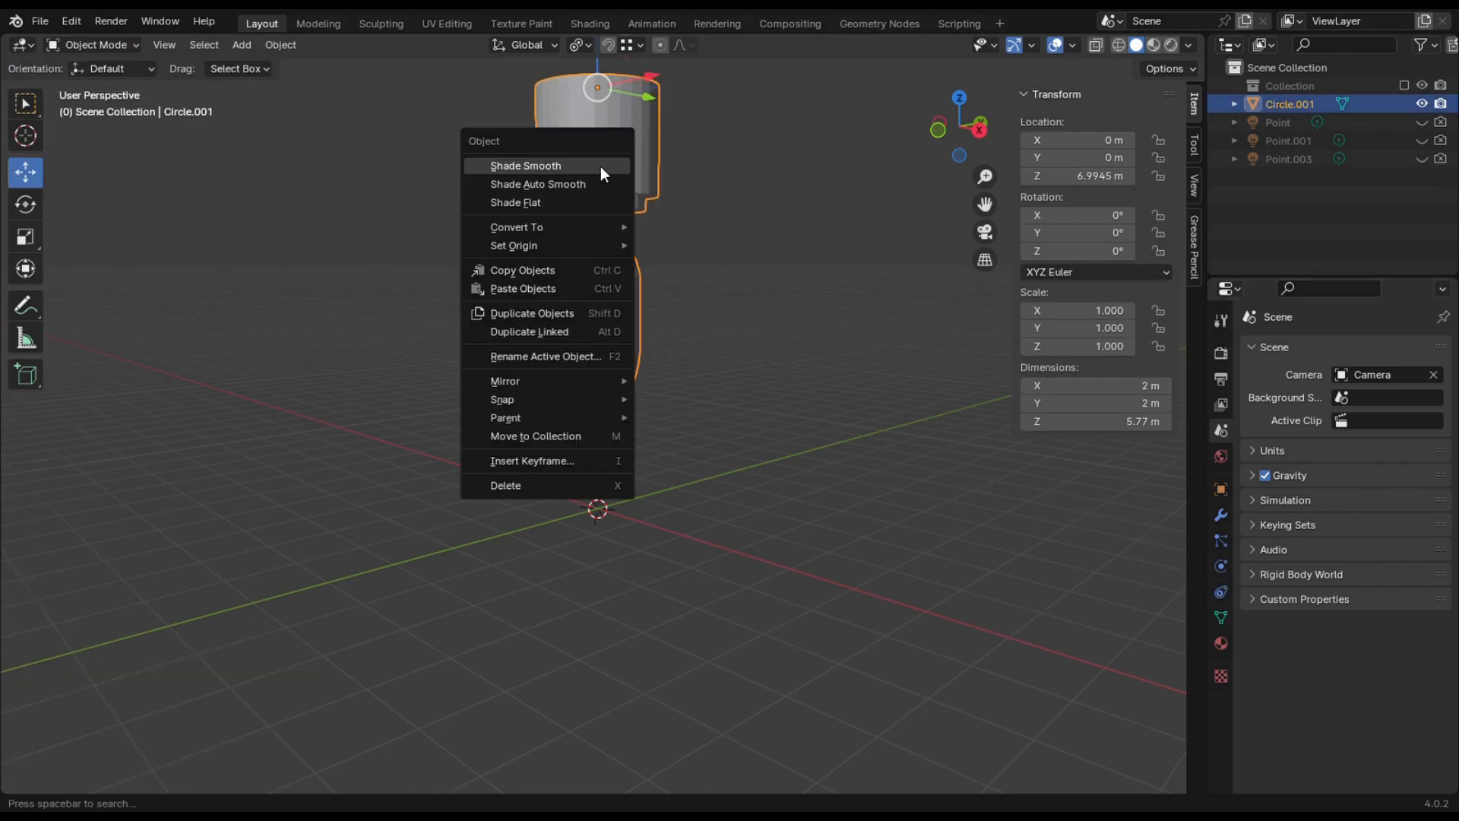
{"action": "left_click", "coordinate": [600, 167]}
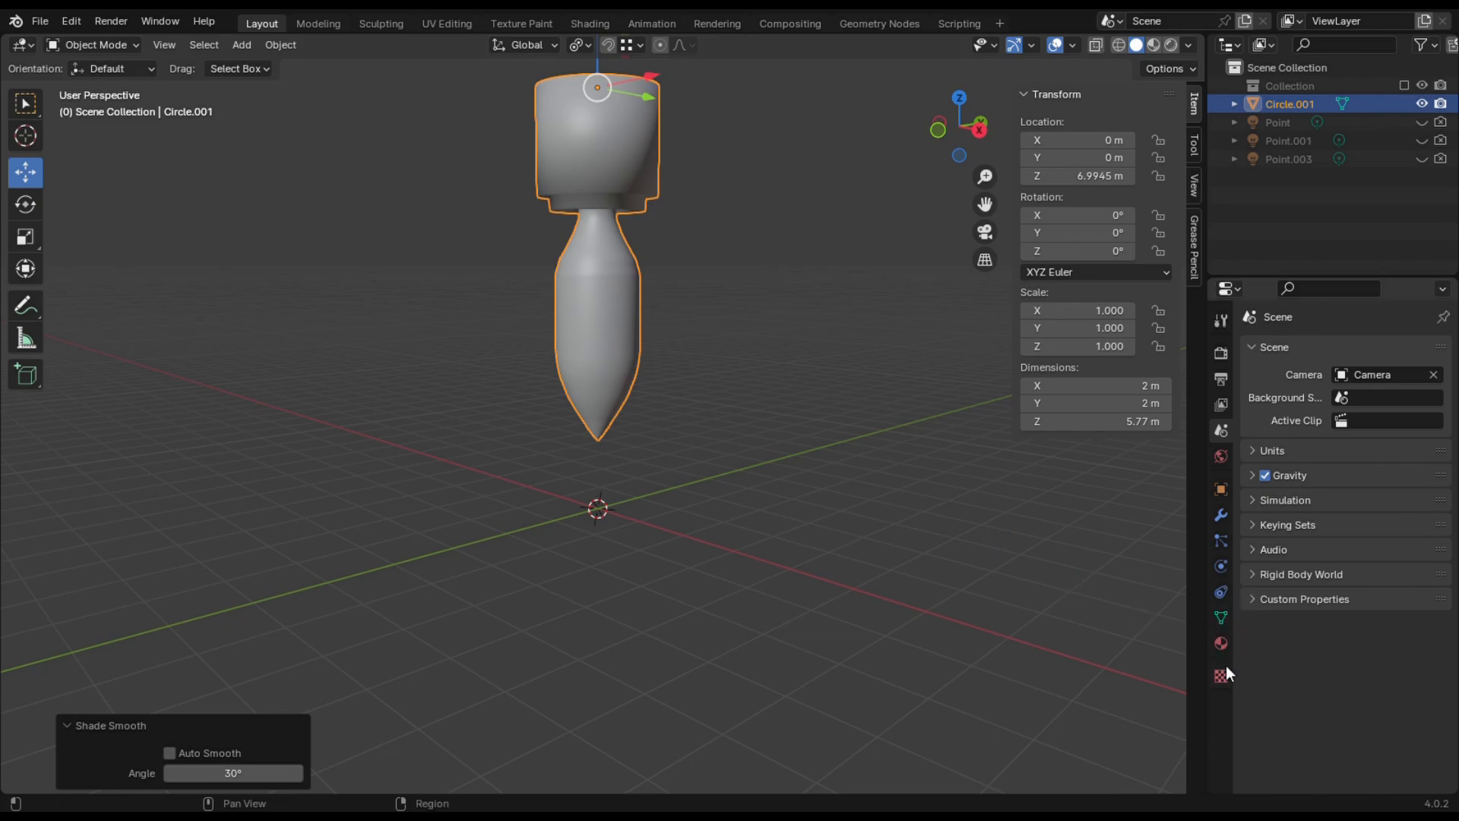
{"action": "left_click", "coordinate": [1220, 617]}
{"action": "left_click", "coordinate": [1329, 729]}
{"action": "left_click", "coordinate": [885, 478]}
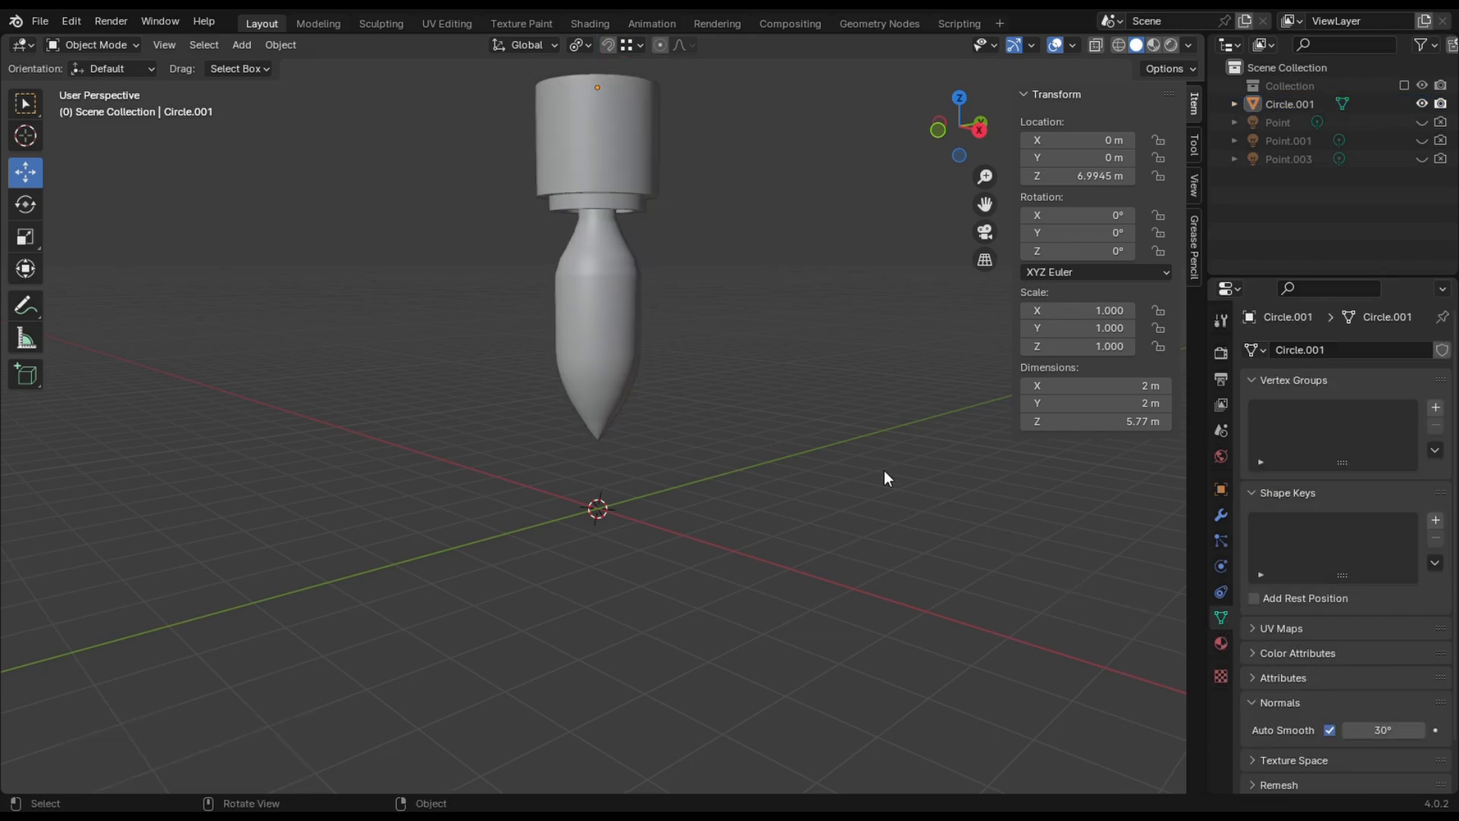
Add a Bezier curve at the origin beneath the body's tip and scale it up by about 5.15.
{"action": "left_click_drag", "start_coordinate": [959, 126], "coordinate": [836, 210]}
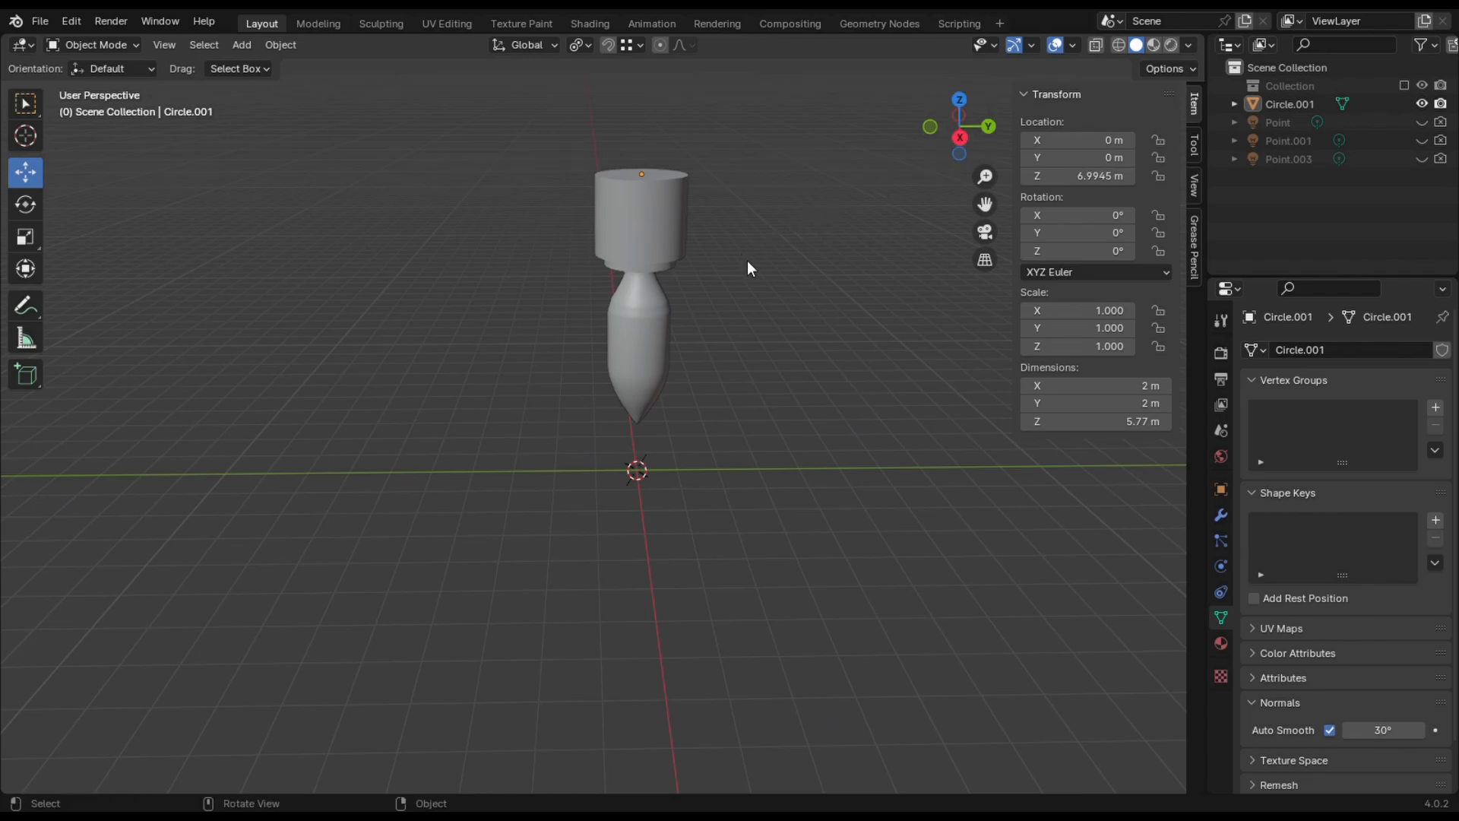
{"action": "left_click", "coordinate": [241, 44]}
{"action": "mouse_move", "coordinate": [281, 85]}
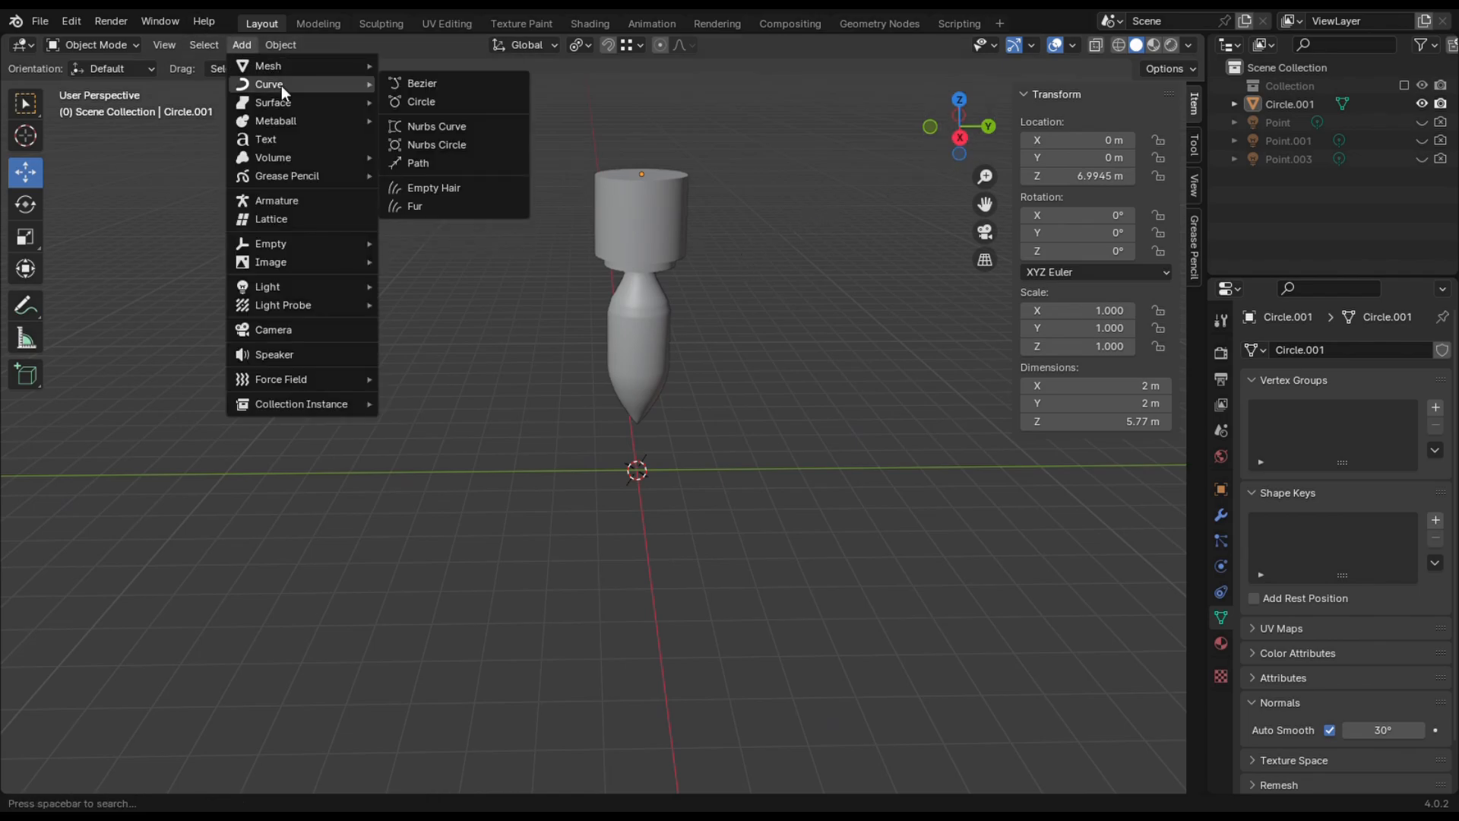
{"action": "left_click", "coordinate": [423, 84]}
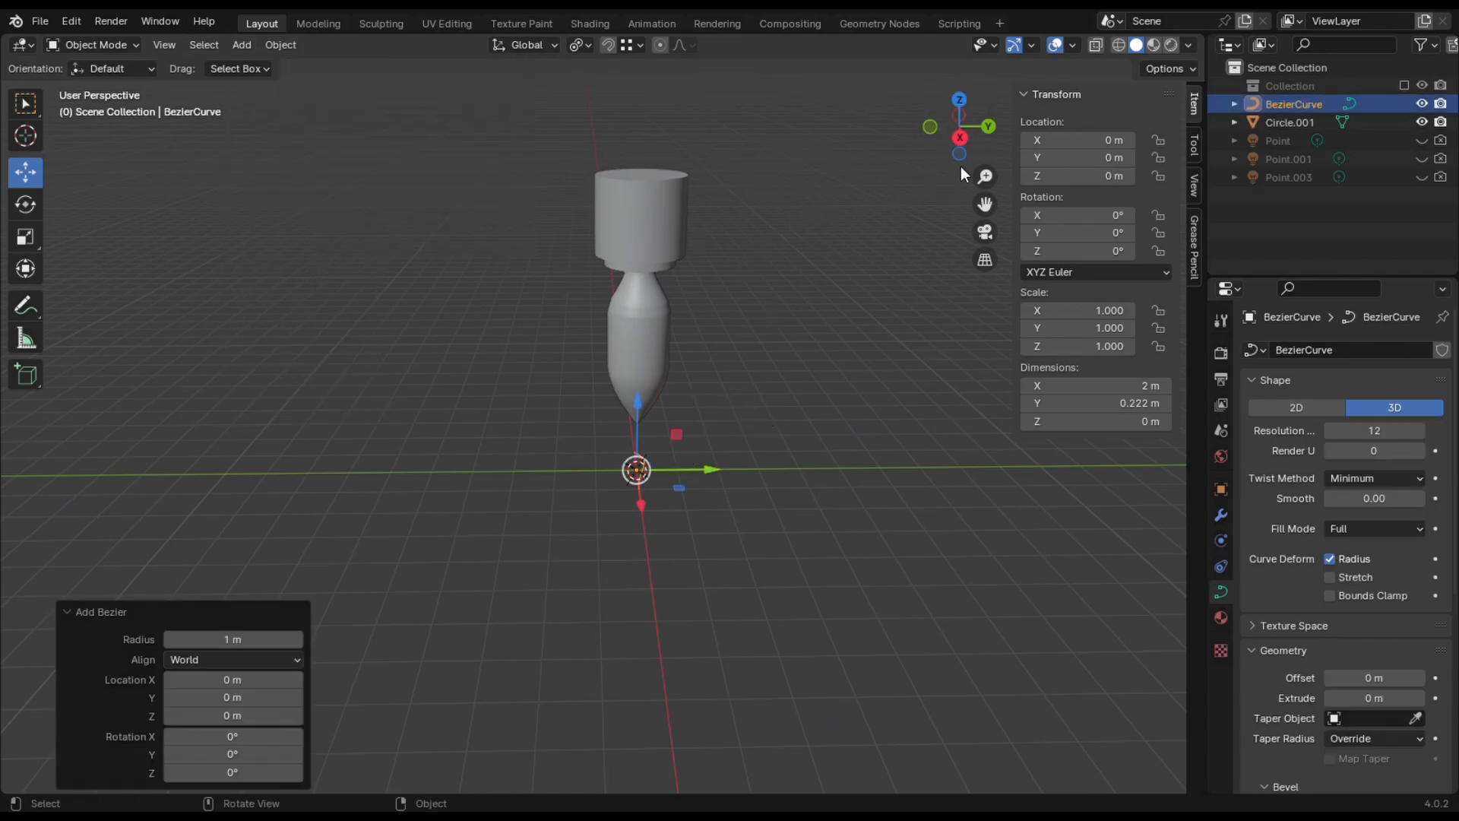
{"action": "left_click_drag", "start_coordinate": [959, 158], "coordinate": [843, 168]}
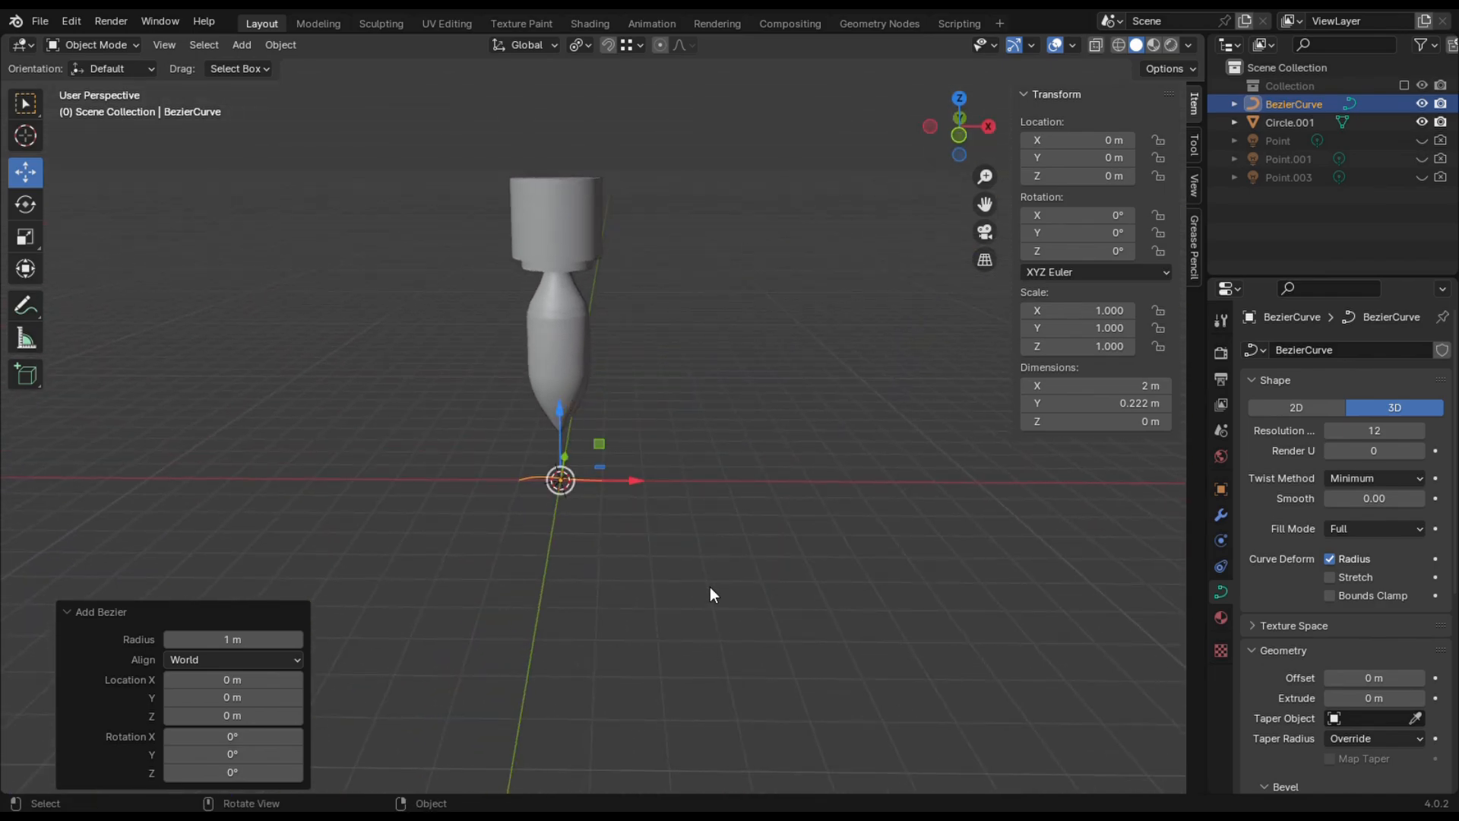
{"action": "key", "text": "s"}
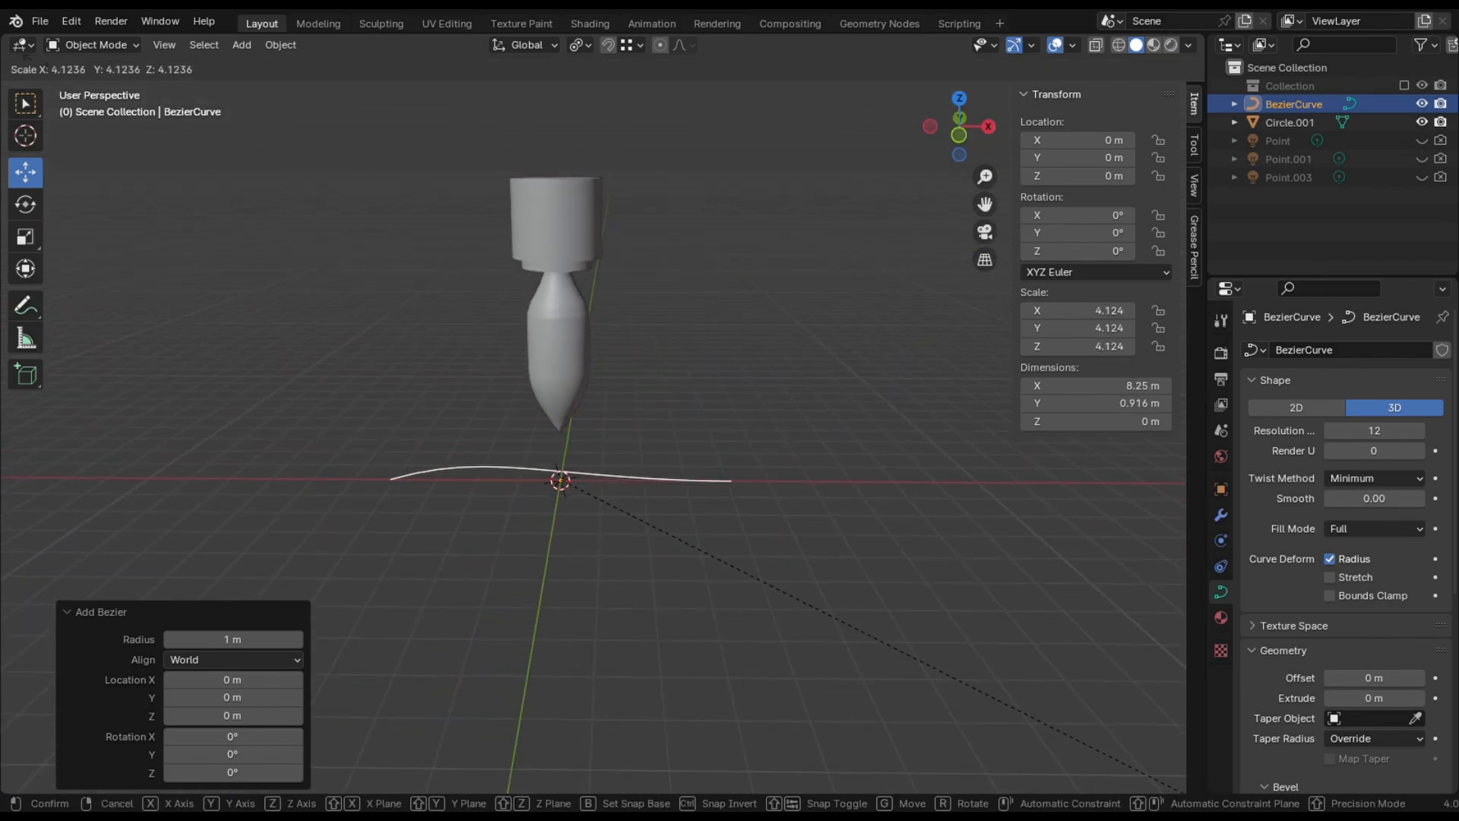
{"action": "left_click", "coordinate": [219, 99]}
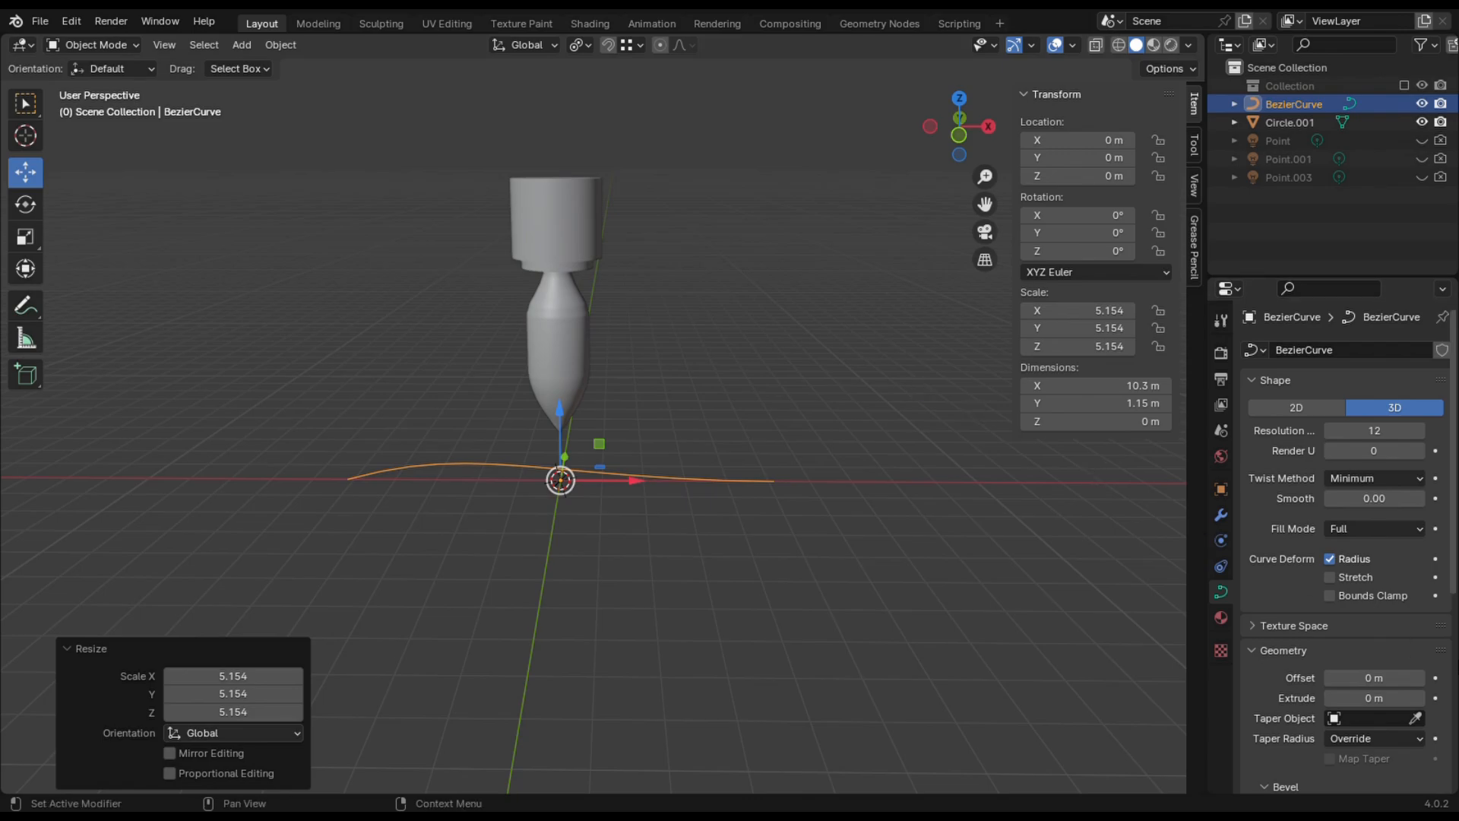
Give the Bezier curve a round bevel with a depth of 0.01 m.
{"action": "scroll", "coordinate": [1402, 681], "scroll_direction": "down", "scroll_amount": 5}
{"action": "left_click", "coordinate": [1420, 654]}
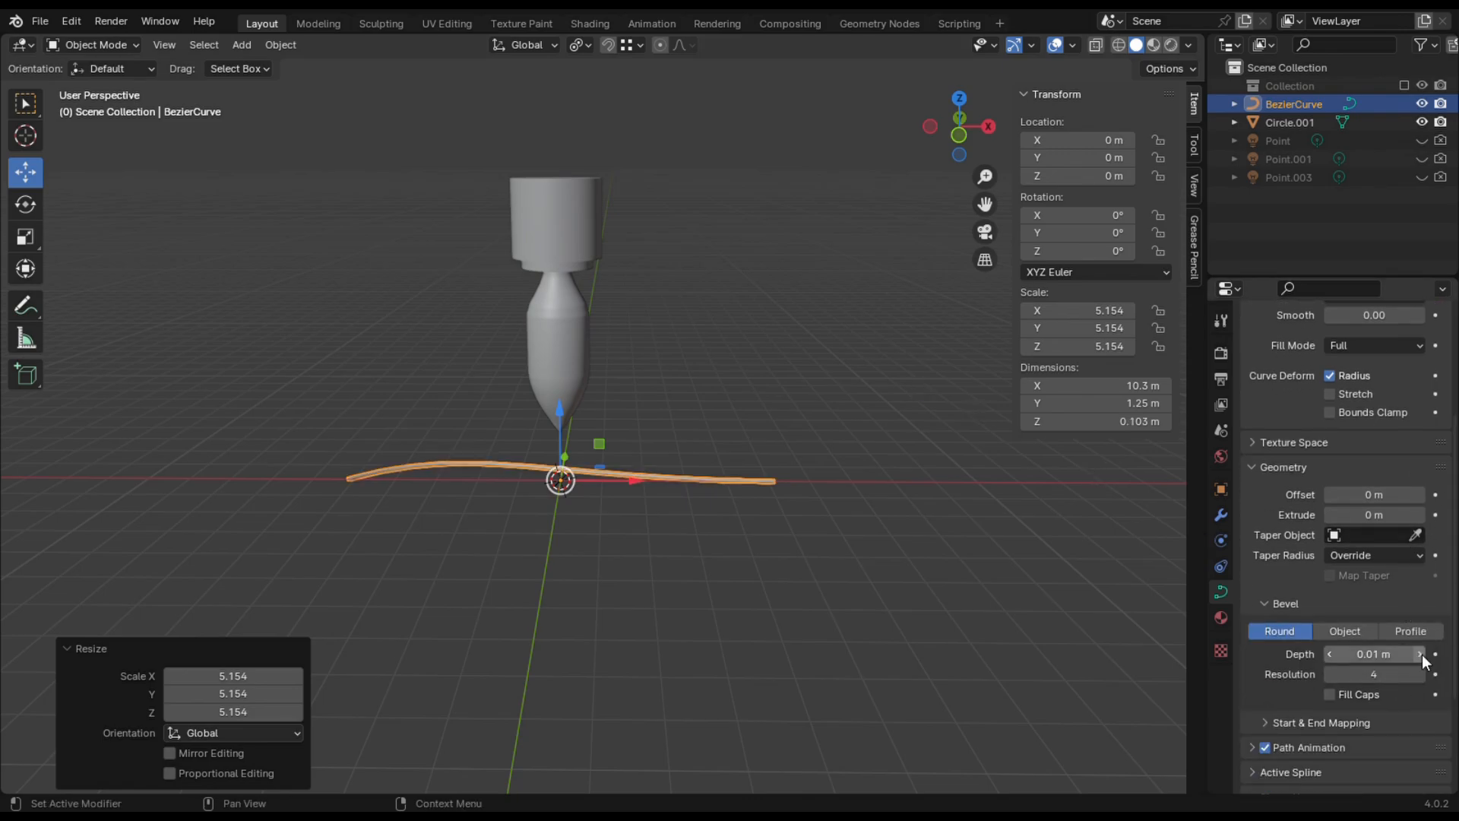
{"action": "left_click", "coordinate": [676, 524]}
In the Shading workspace with rendered viewport shading, create a new material for the body with a light grey base colour.
{"action": "left_click", "coordinate": [578, 345]}
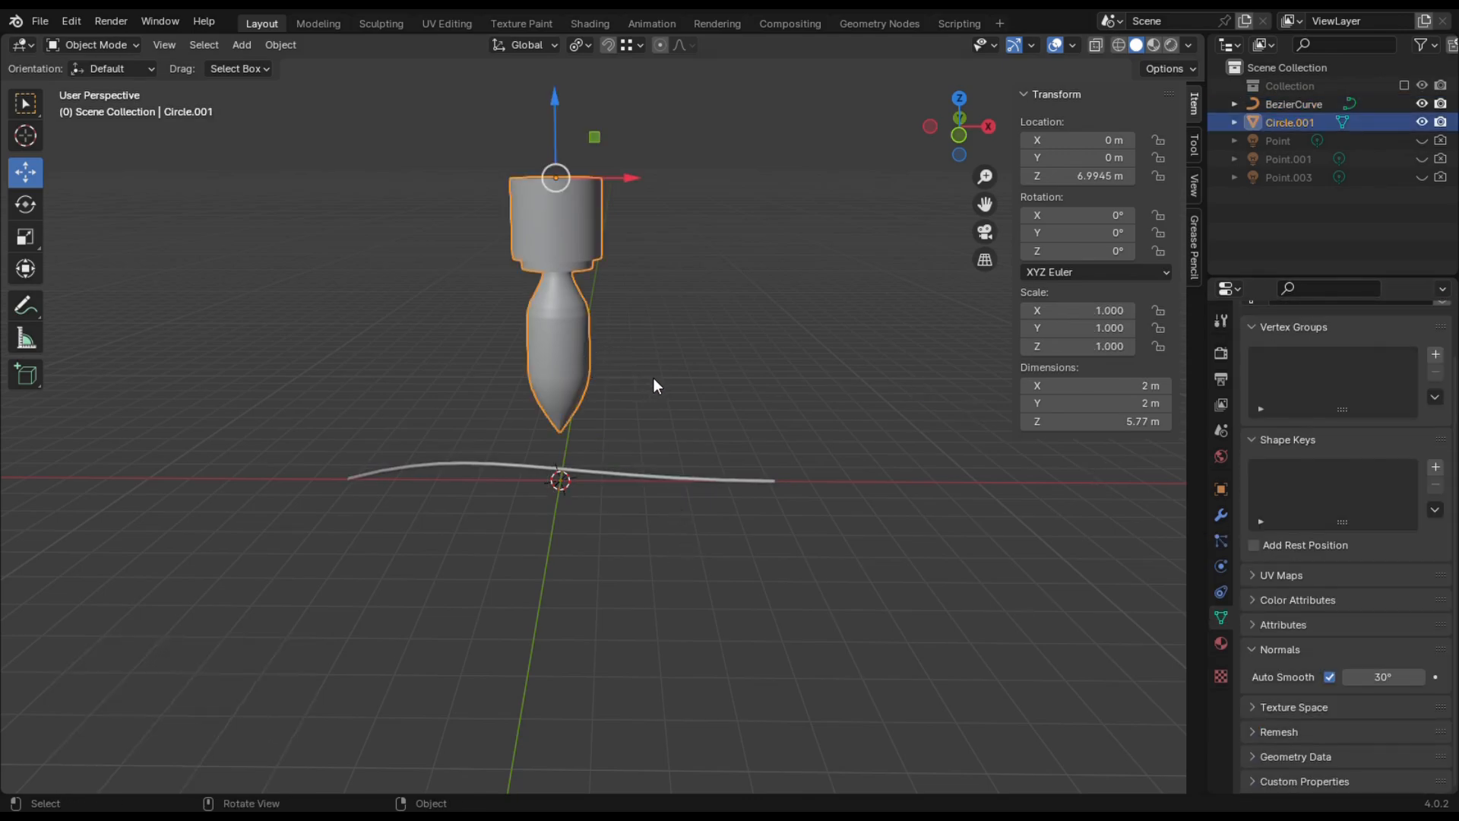
{"action": "left_click", "coordinate": [718, 275]}
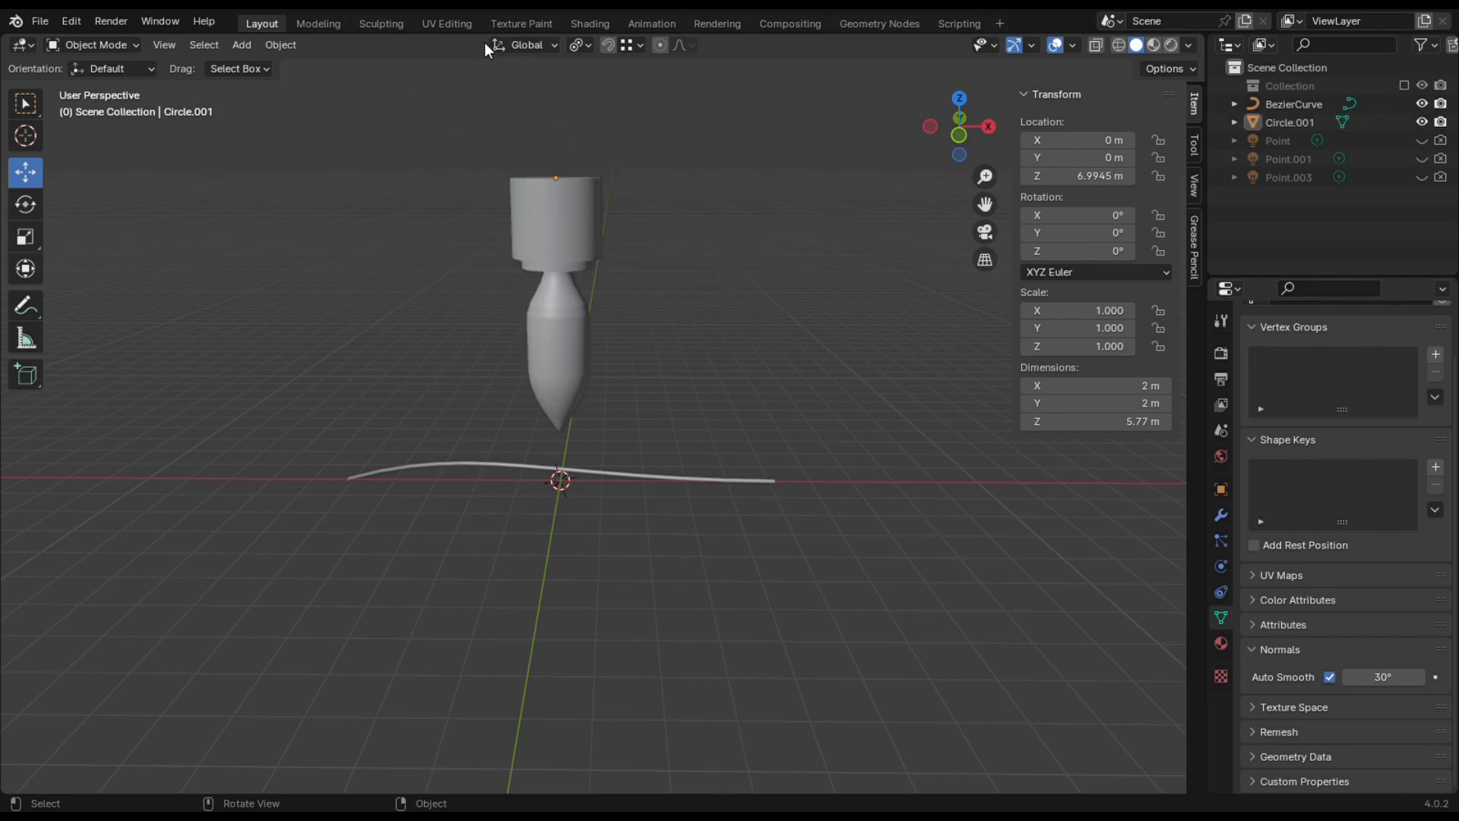
{"action": "left_click", "coordinate": [600, 24]}
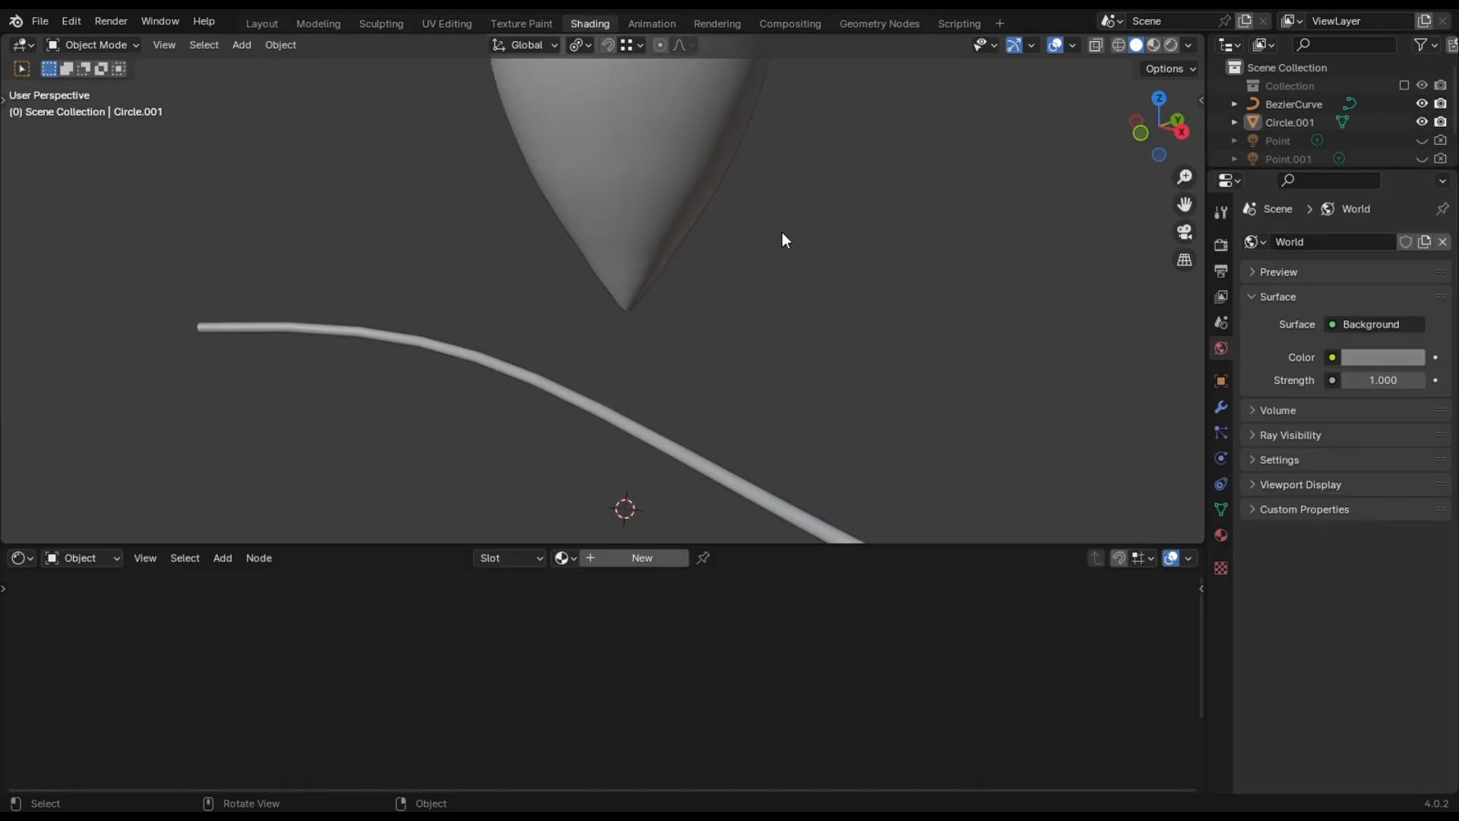
{"action": "scroll", "coordinate": [791, 231], "scroll_direction": "down", "scroll_amount": 4}
{"action": "mouse_move", "coordinate": [1184, 203]}
{"action": "left_mouse_down"}
{"action": "mouse_move", "coordinate": [1123, 272]}
{"action": "mouse_move", "coordinate": [1101, 363]}
{"action": "left_mouse_up"}
{"action": "left_click", "coordinate": [1171, 45]}
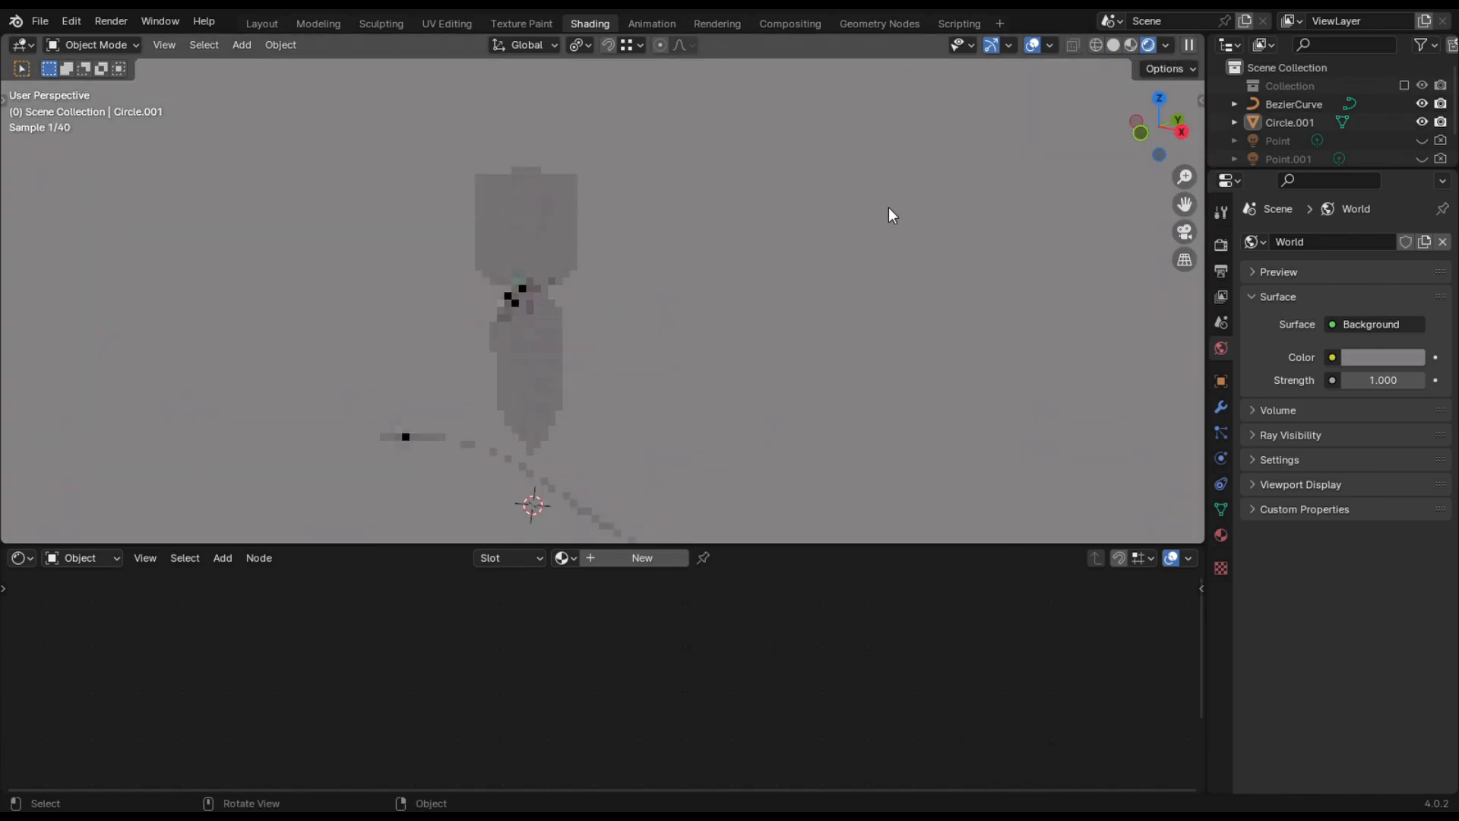
{"action": "left_click", "coordinate": [1149, 125]}
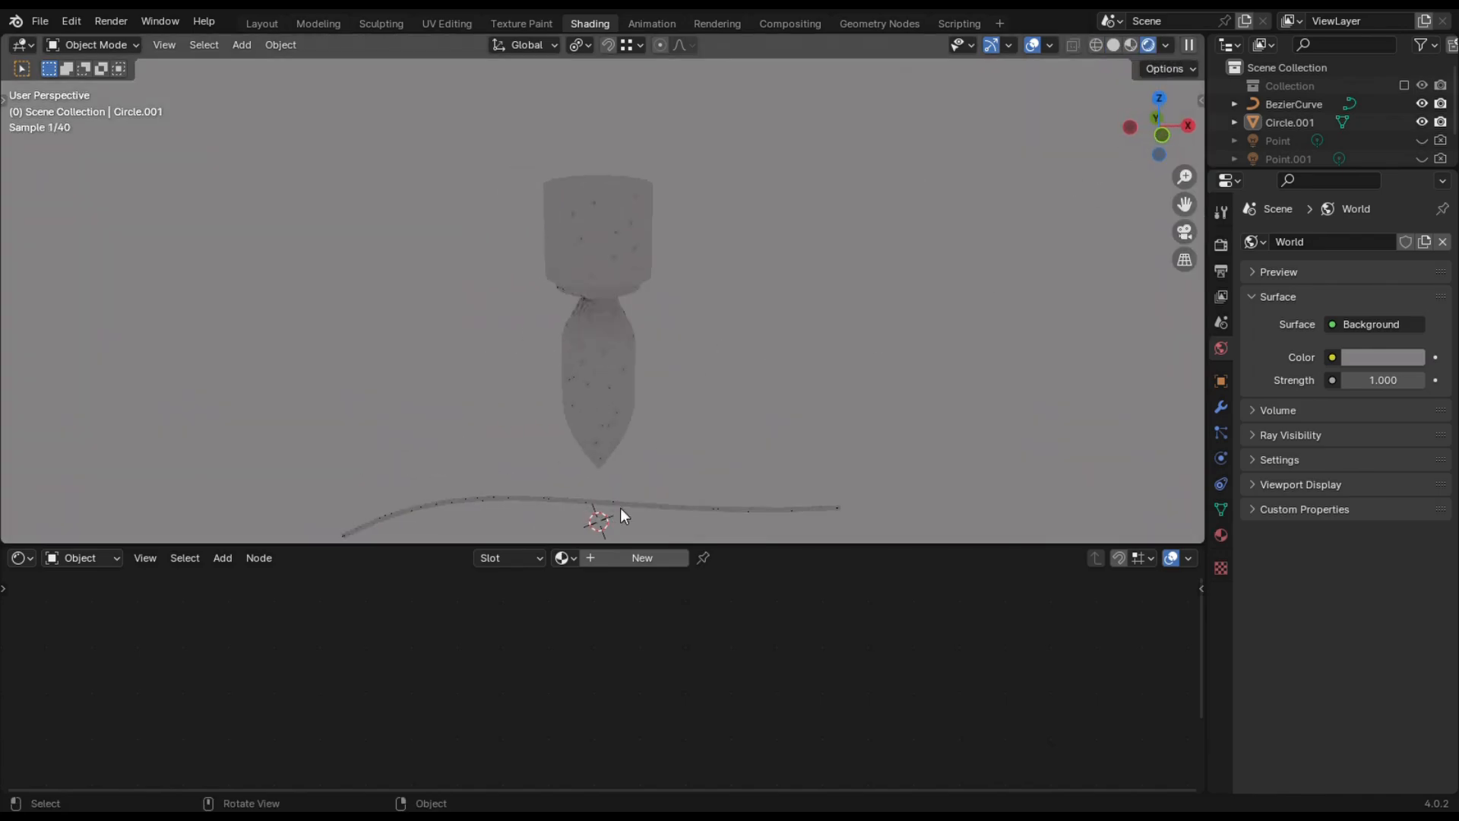
{"action": "left_click", "coordinate": [591, 558]}
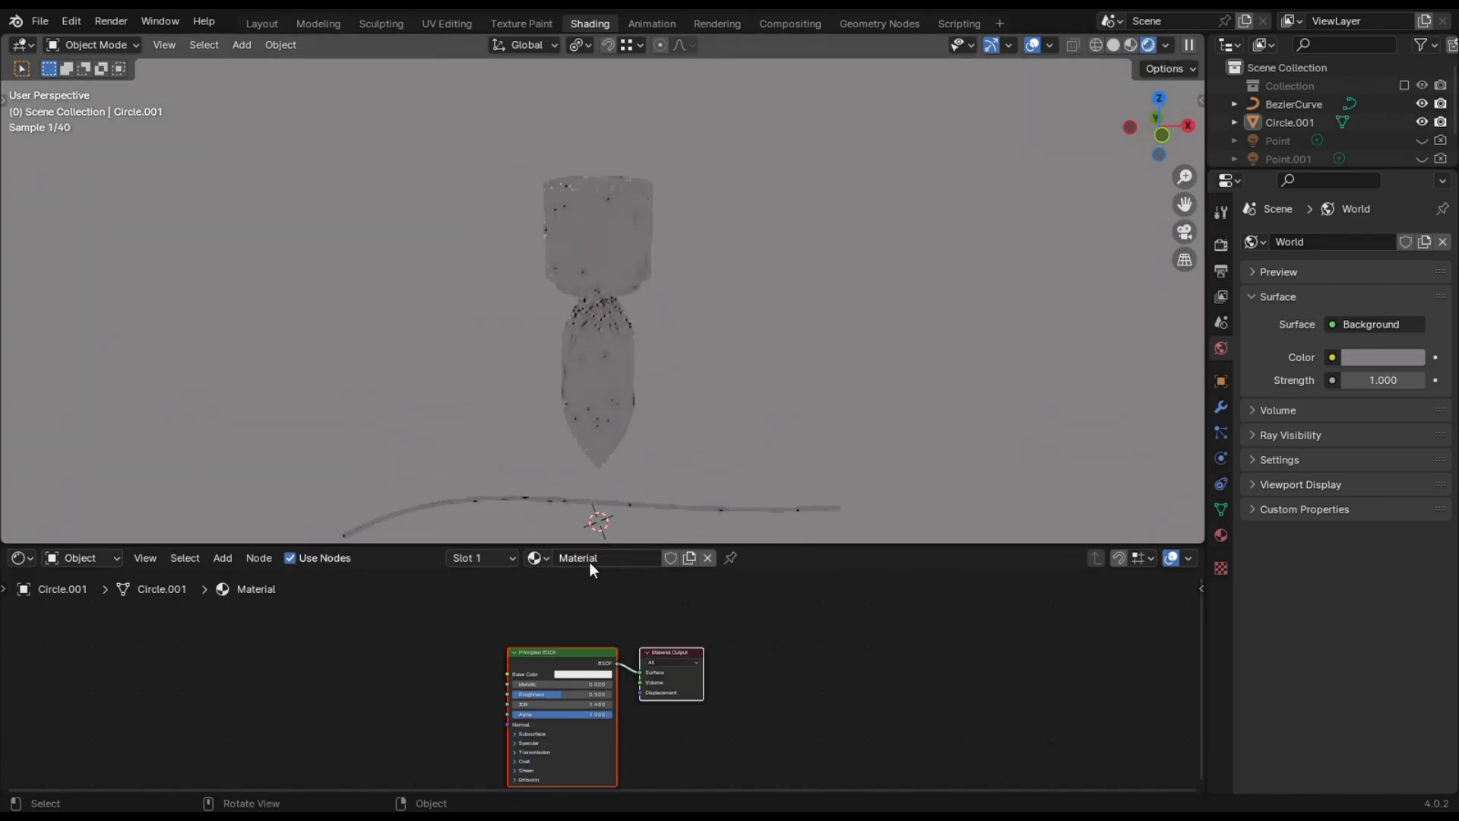
{"action": "left_click", "coordinate": [608, 674]}
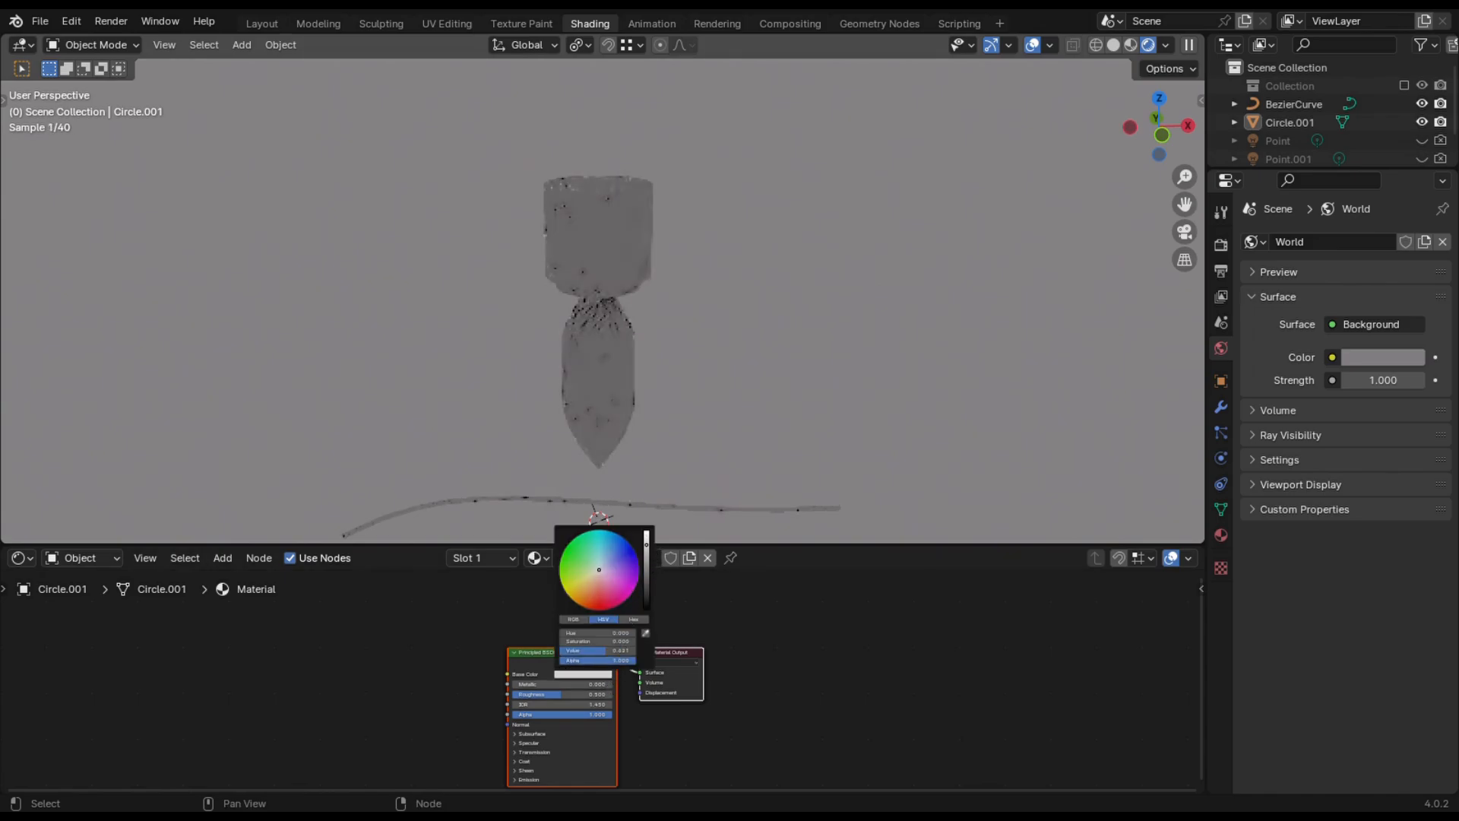
Enter Edit Mode on the body with X-ray on and box-select all faces from the flared neck down to the tip.
{"action": "left_click", "coordinate": [94, 47]}
{"action": "left_click", "coordinate": [94, 86]}
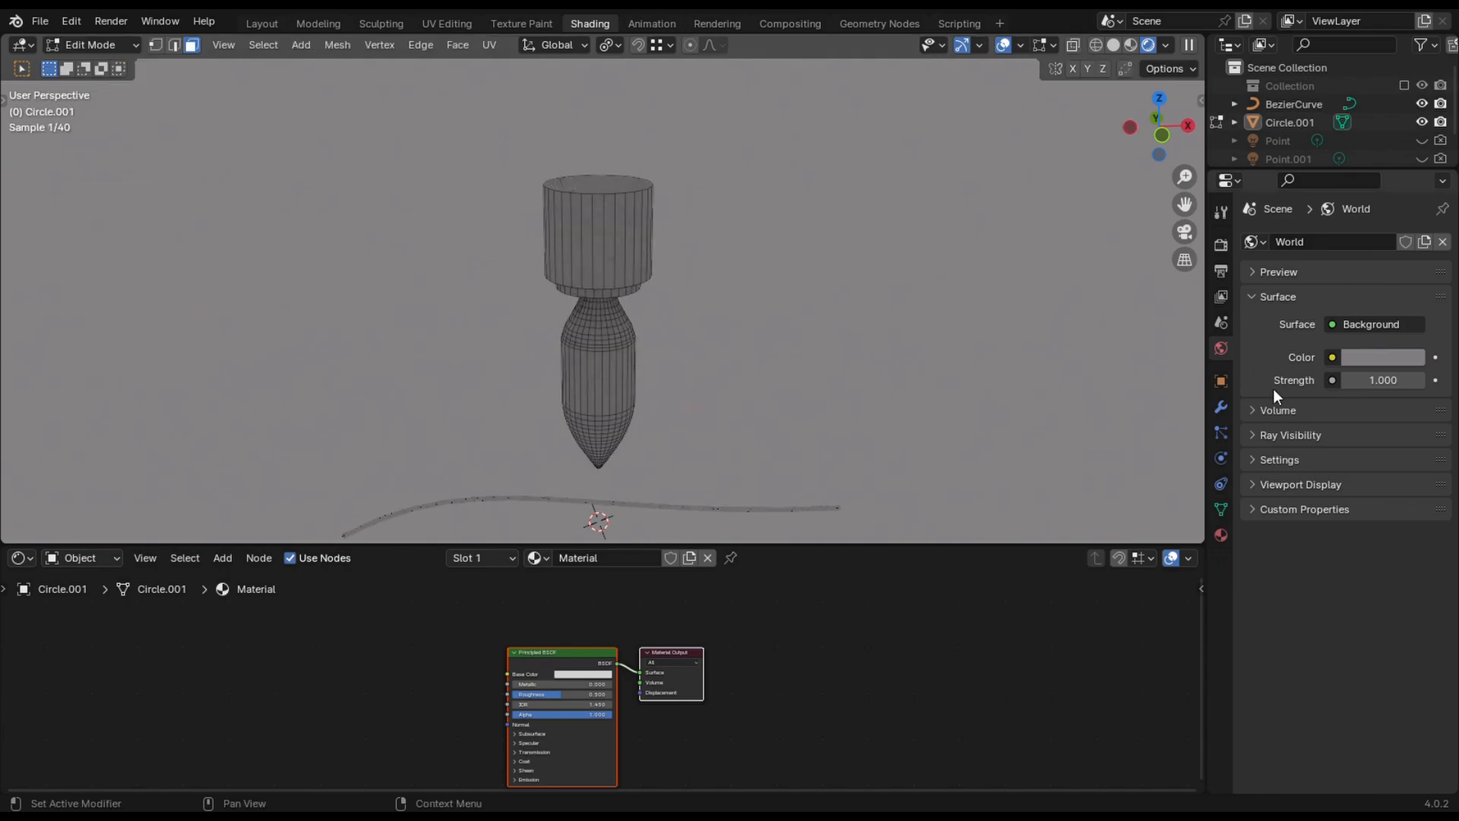
{"action": "left_click_drag", "start_coordinate": [1157, 160], "coordinate": [1158, 120]}
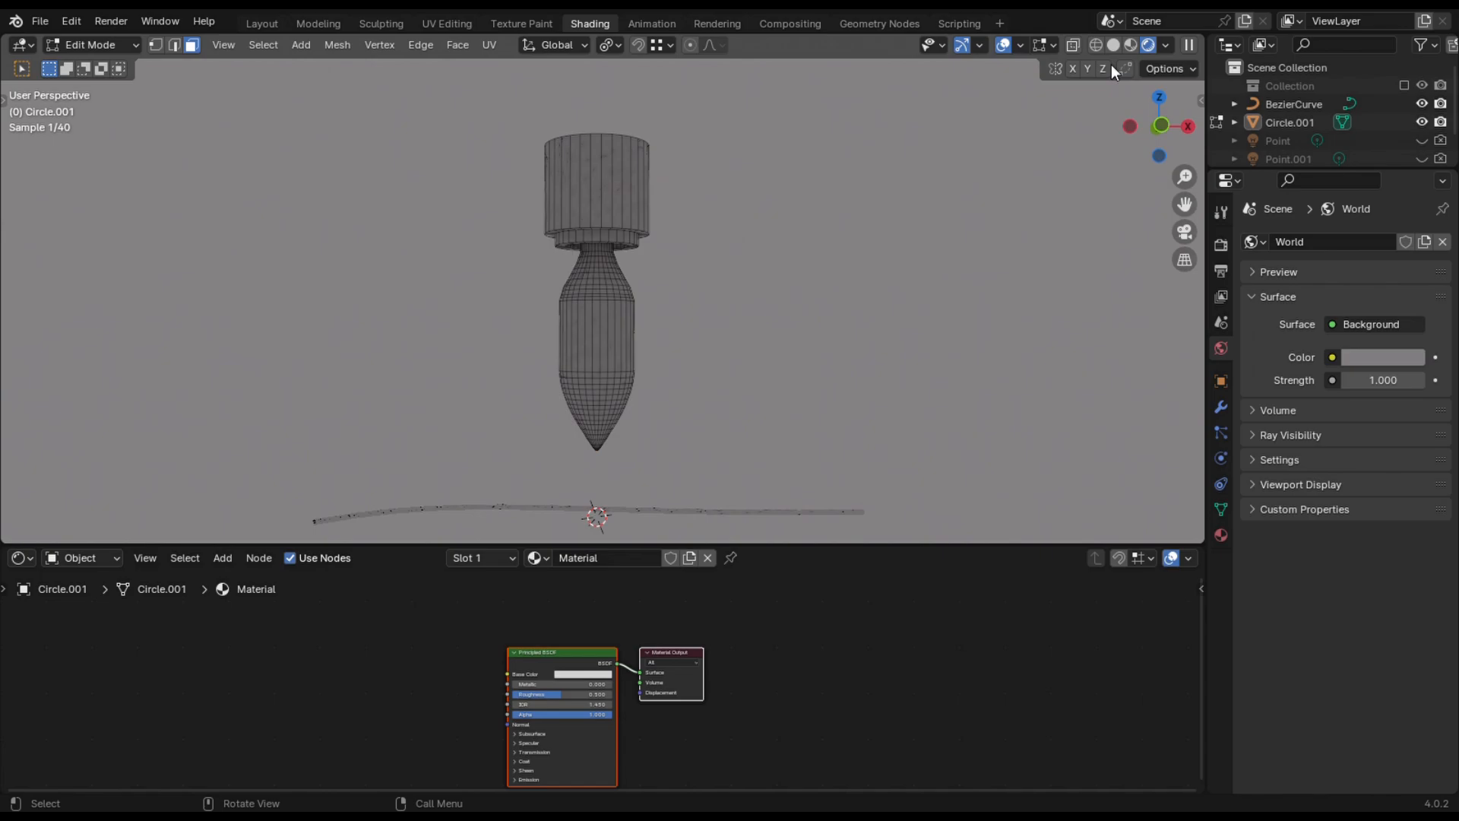
{"action": "left_click", "coordinate": [1072, 45]}
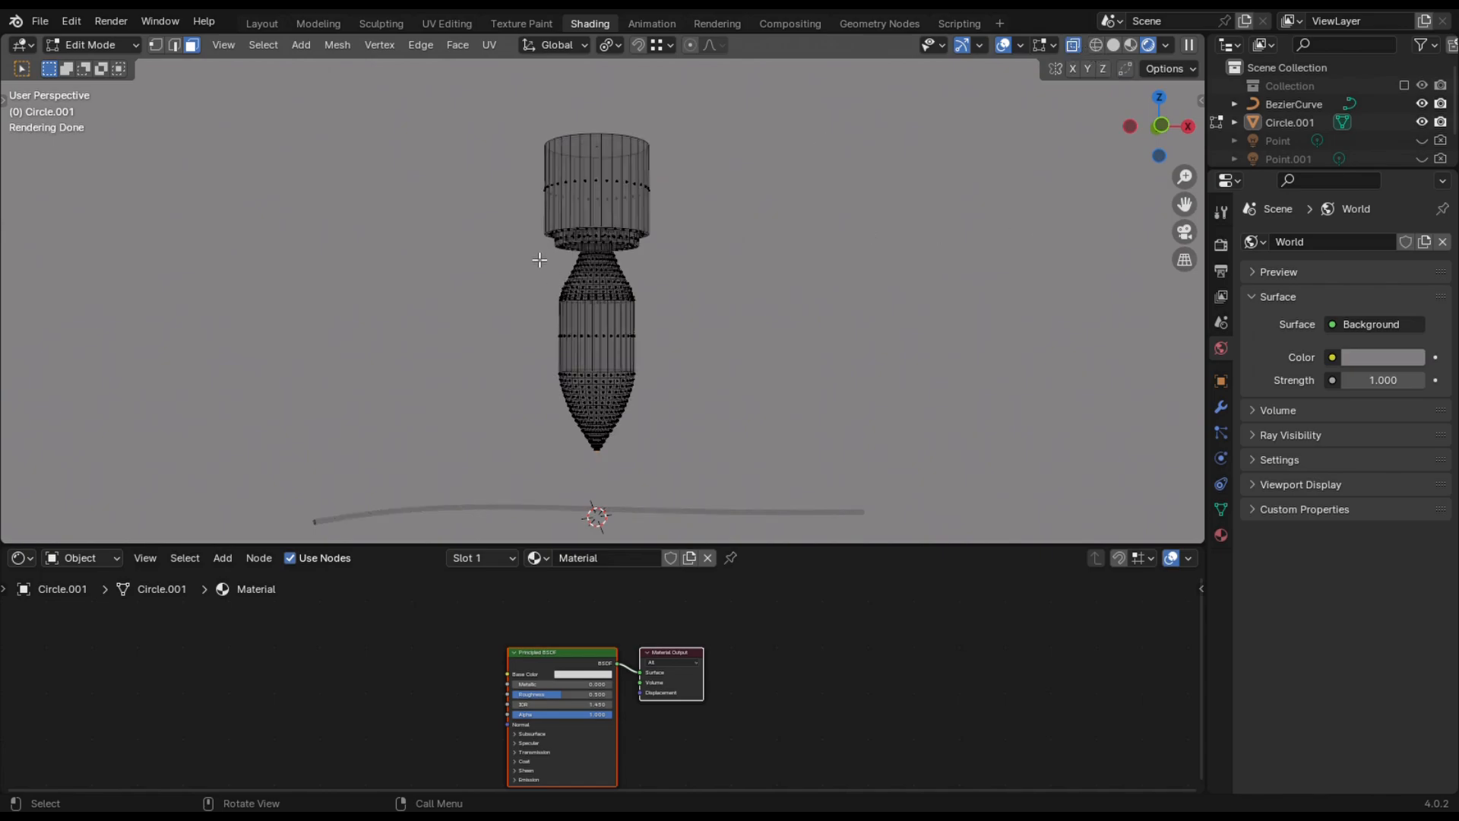
{"action": "left_click_drag", "start_coordinate": [540, 261], "coordinate": [753, 502]}
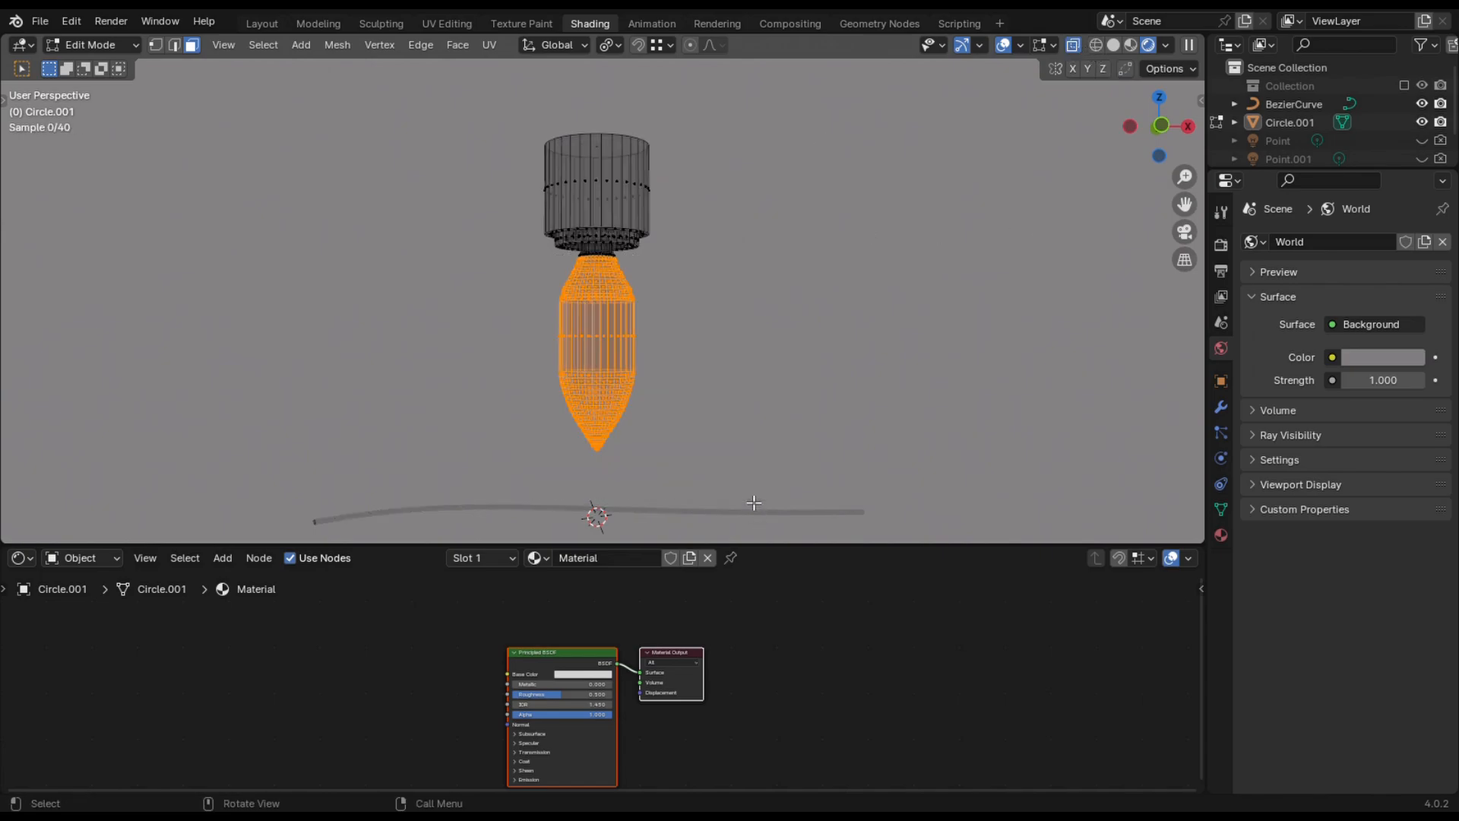
{"action": "left_click", "coordinate": [1234, 122]}
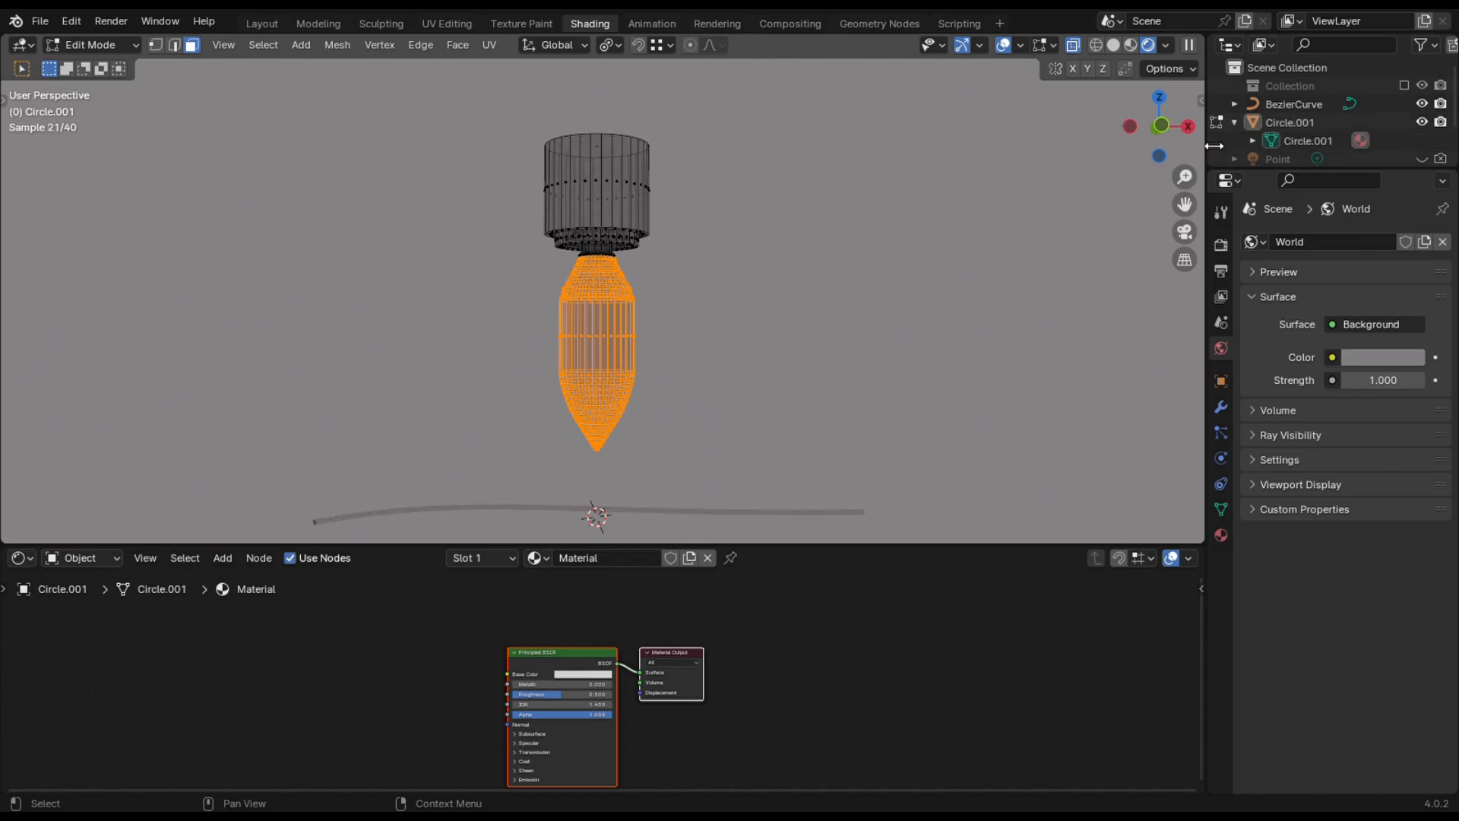
Turn X-ray off and add the two remaining face rings of the neck, up to the collar, to the selection.
{"action": "middle_click_drag", "start_coordinate": [787, 360], "coordinate": [759, 377]}
{"action": "scroll", "coordinate": [759, 378], "scroll_direction": "up", "scroll_amount": 1}
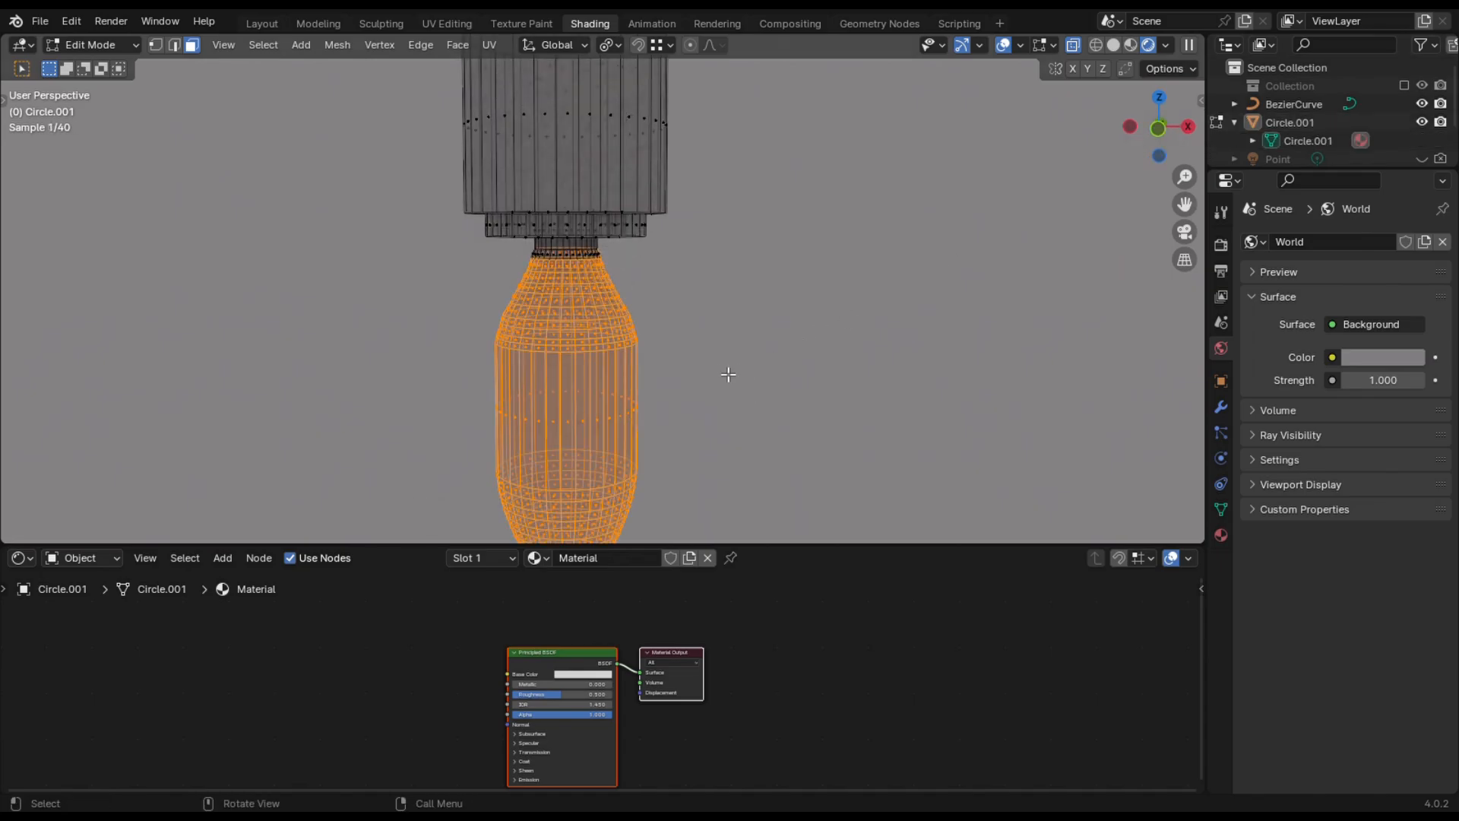
{"action": "scroll", "coordinate": [727, 374], "scroll_direction": "up", "scroll_amount": 5}
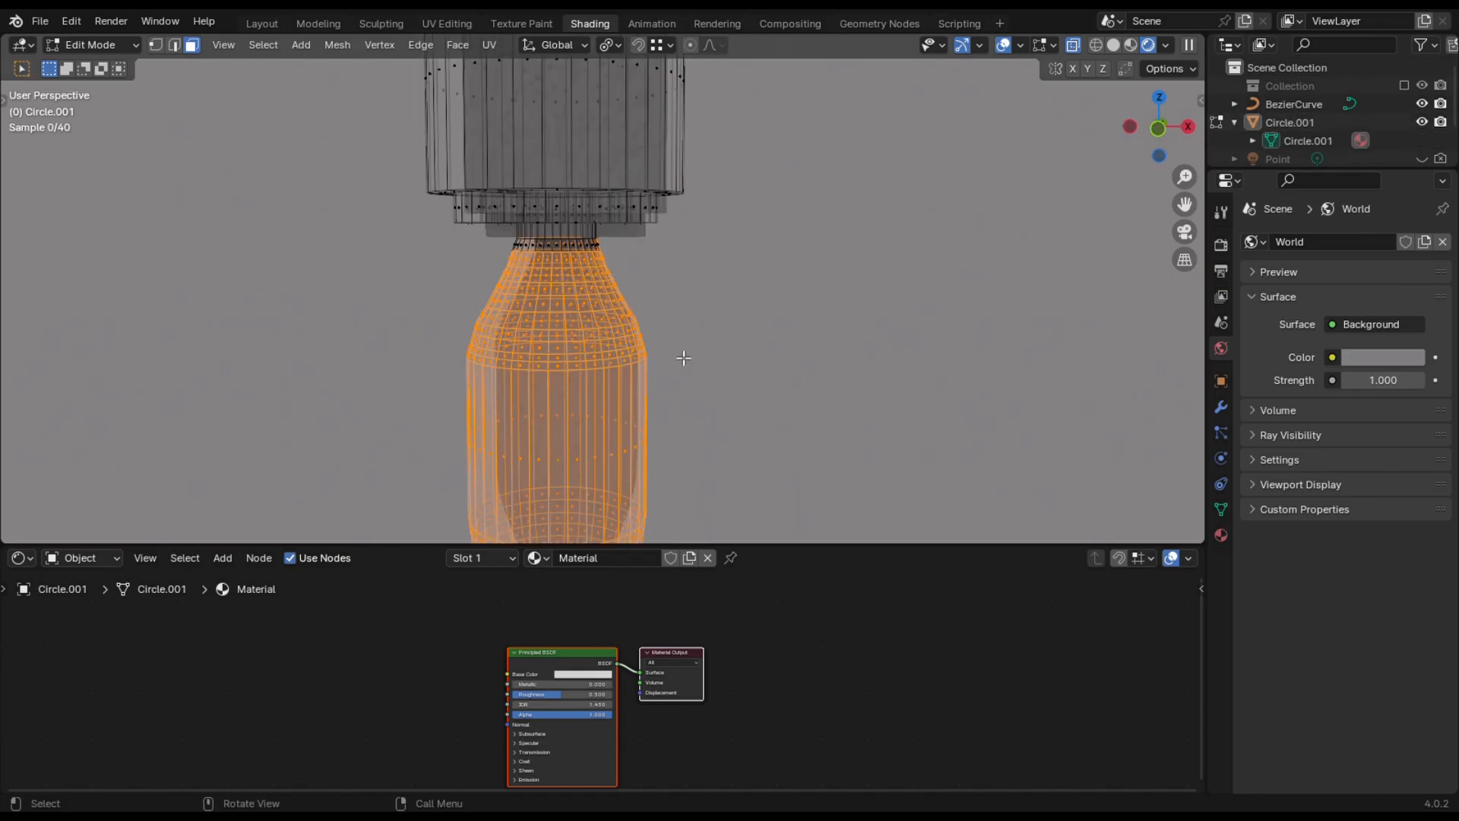
{"action": "left_click", "coordinate": [1071, 47]}
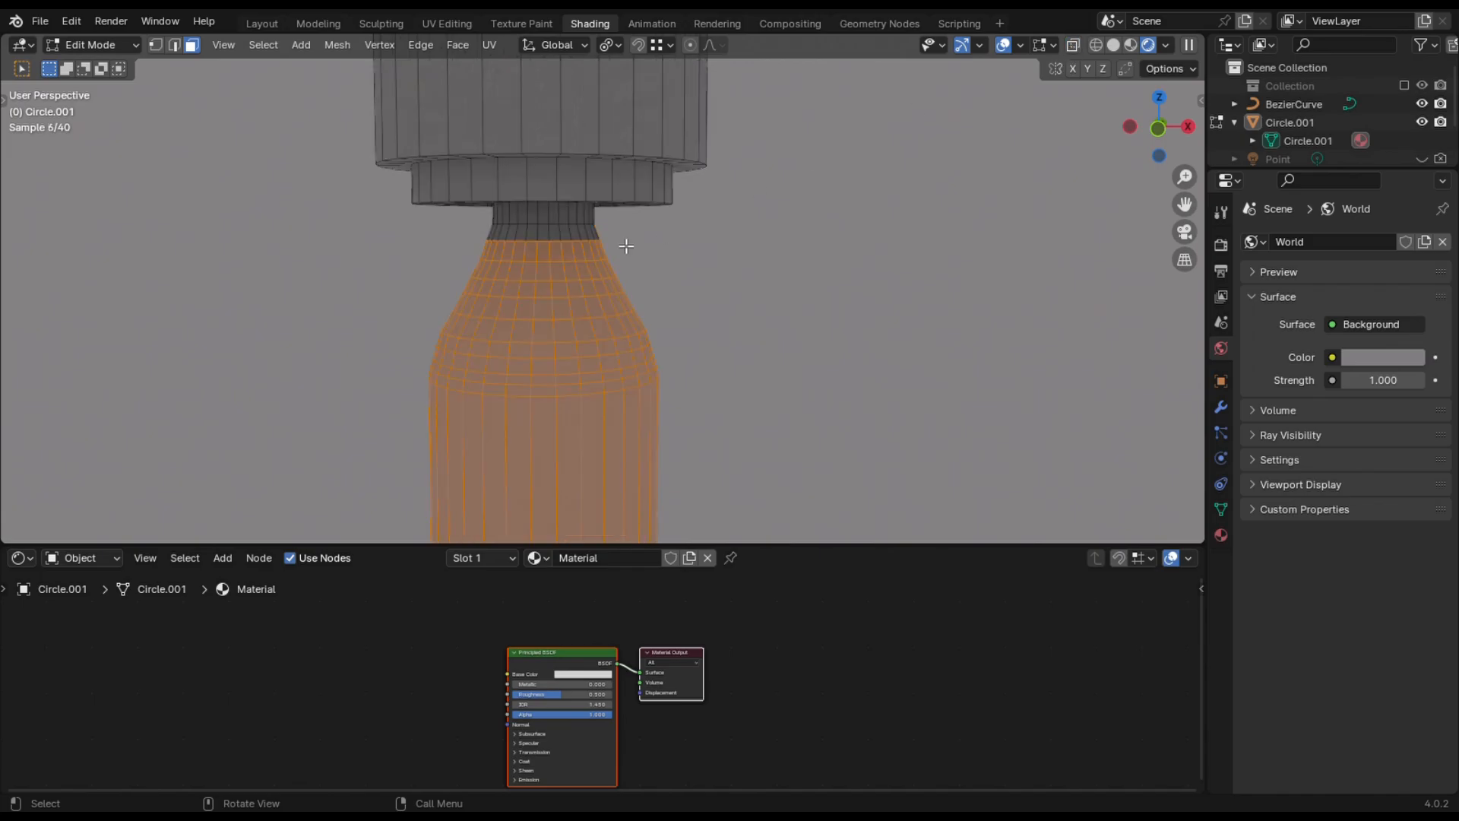
{"action": "left_click", "coordinate": [544, 232], "text": "alt+shift"}
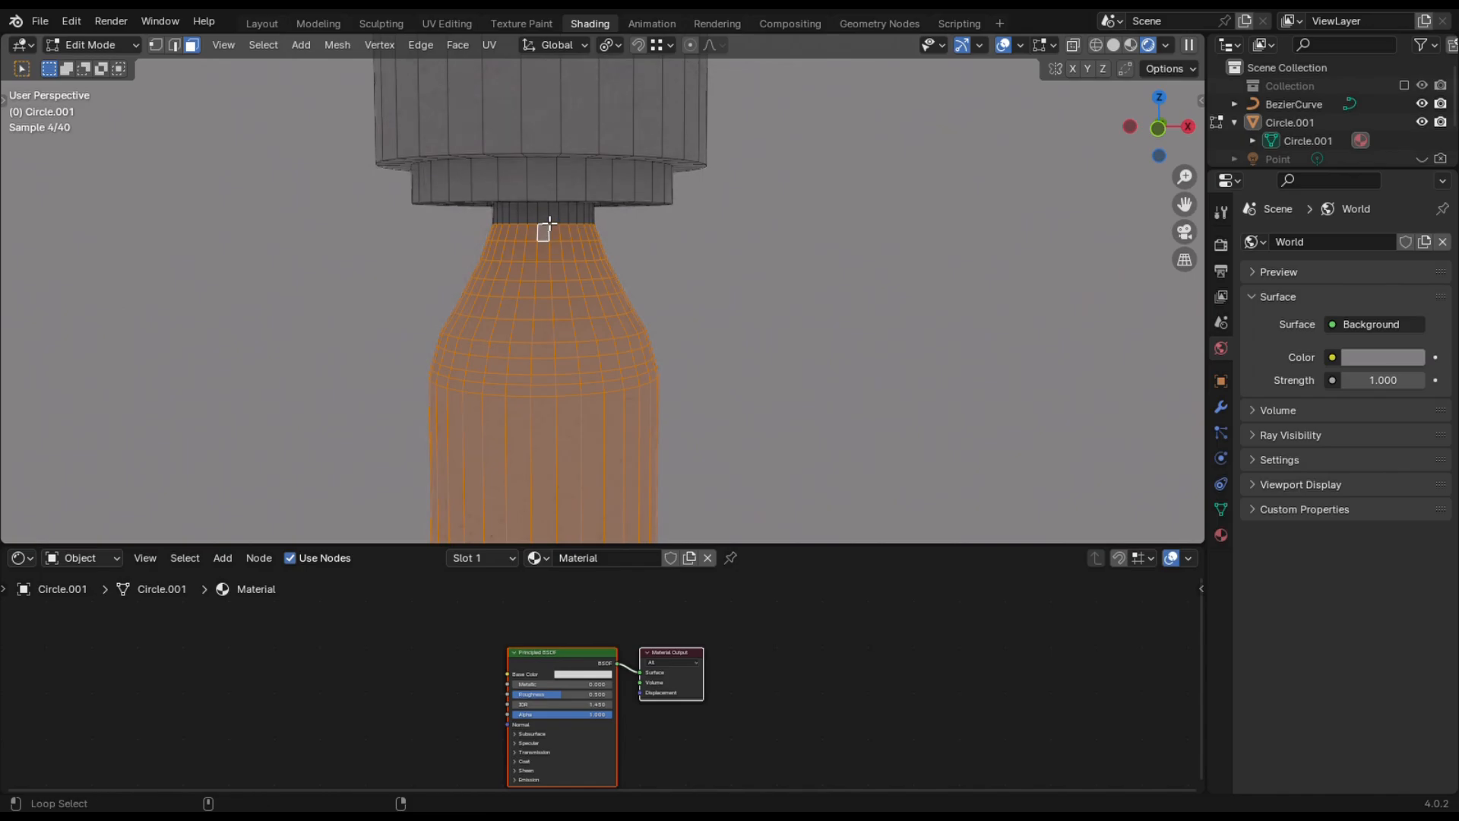
{"action": "left_click", "coordinate": [544, 215], "text": "alt+shift"}
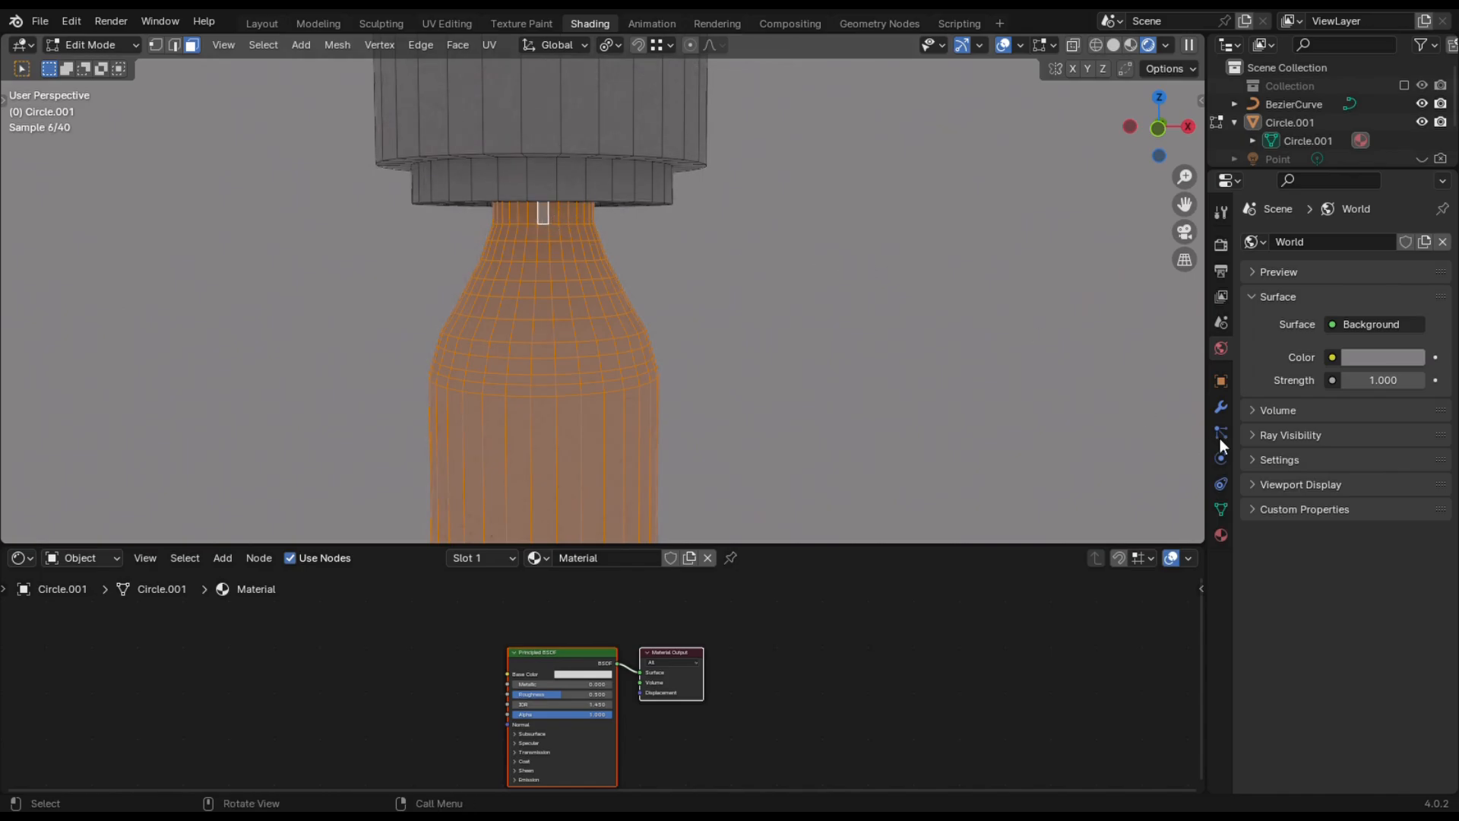
Add a second material slot to the body with a new material and an orange base colour of hue 0.031, saturation 0.880.
{"action": "left_click", "coordinate": [1222, 534]}
{"action": "left_click", "coordinate": [1443, 241]}
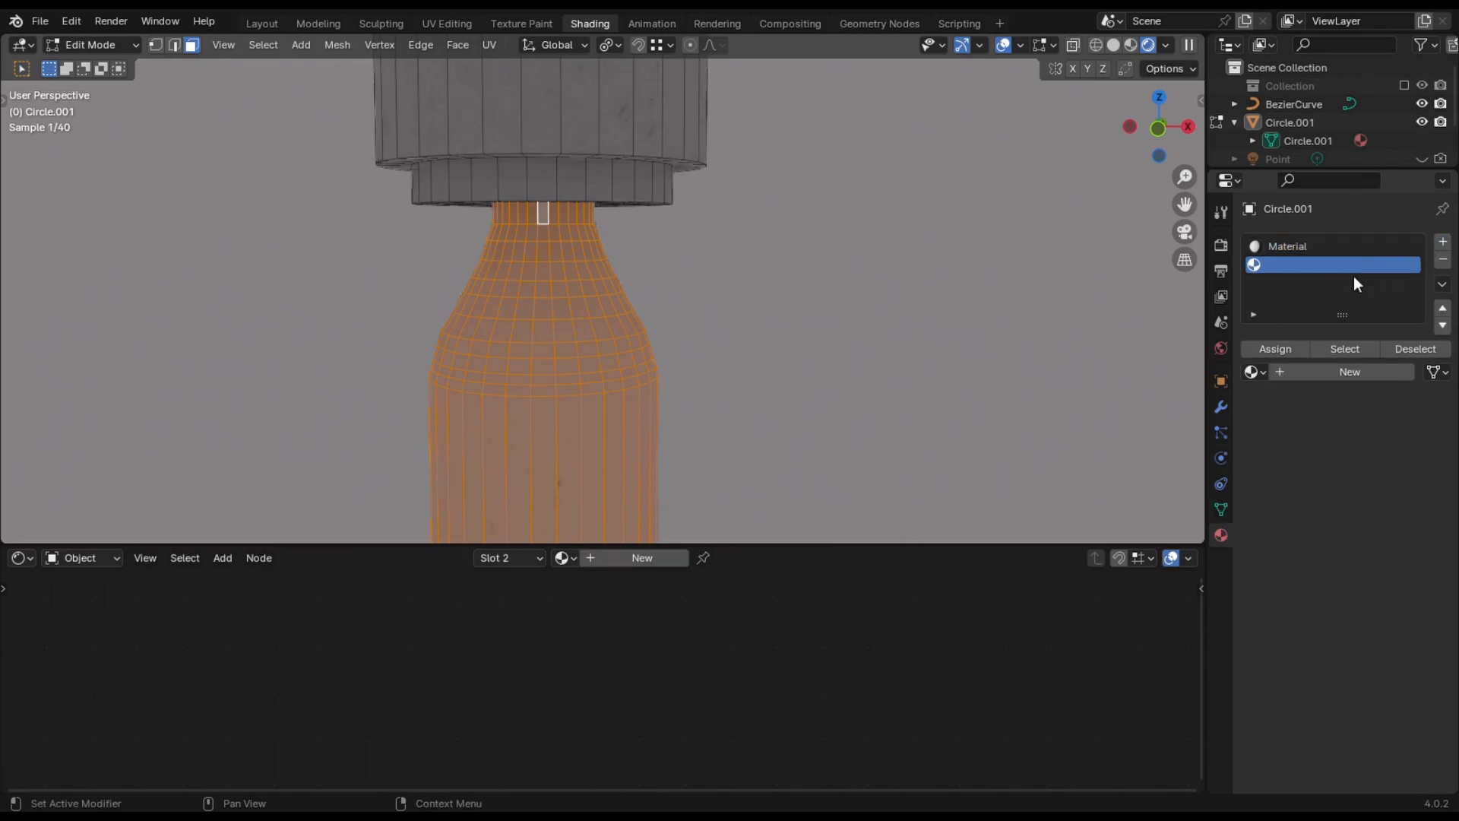
{"action": "left_click", "coordinate": [1280, 374]}
{"action": "scroll", "coordinate": [1337, 628], "scroll_direction": "down", "scroll_amount": 3}
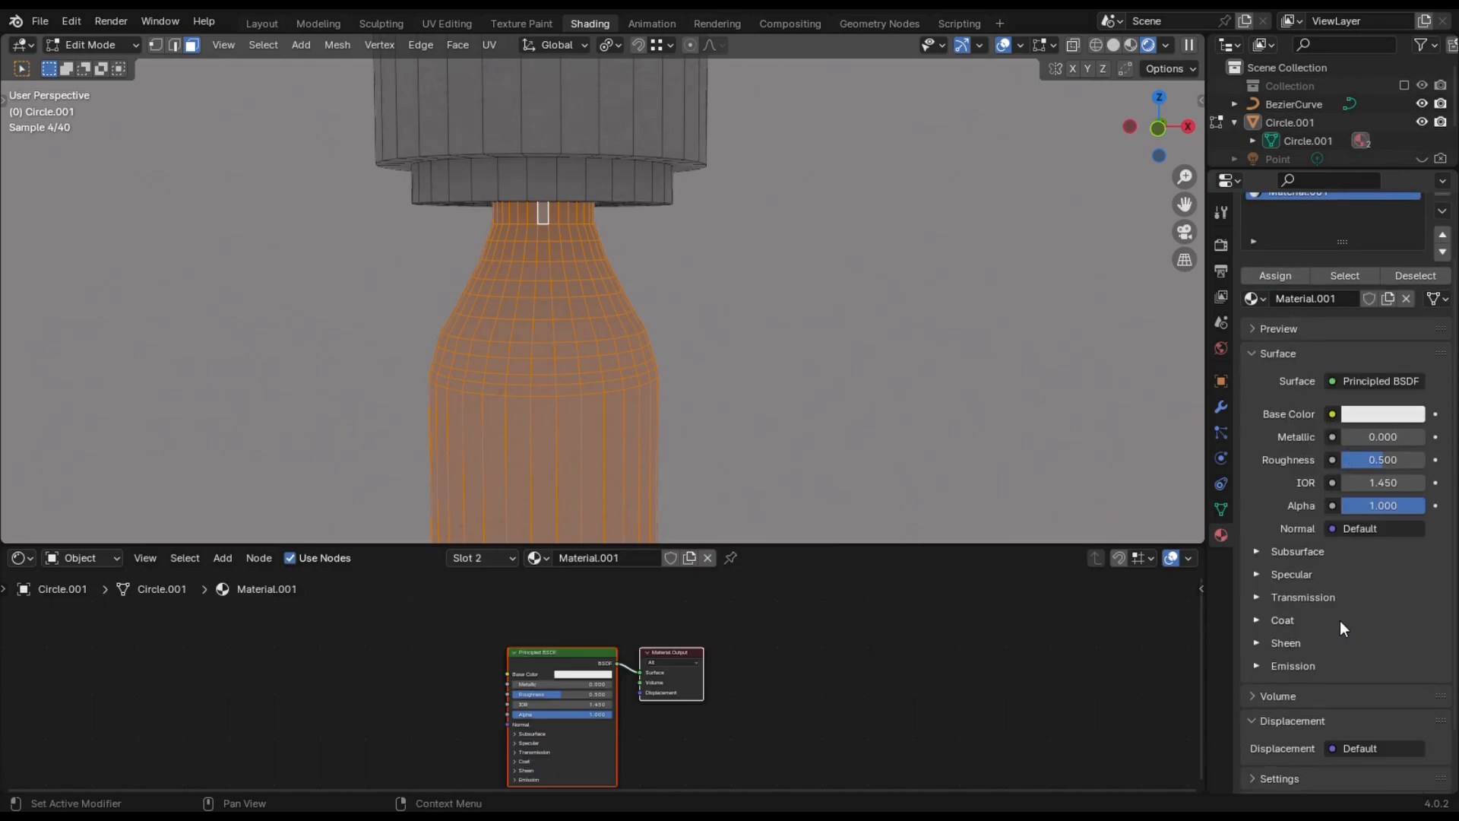
{"action": "left_click", "coordinate": [1372, 380]}
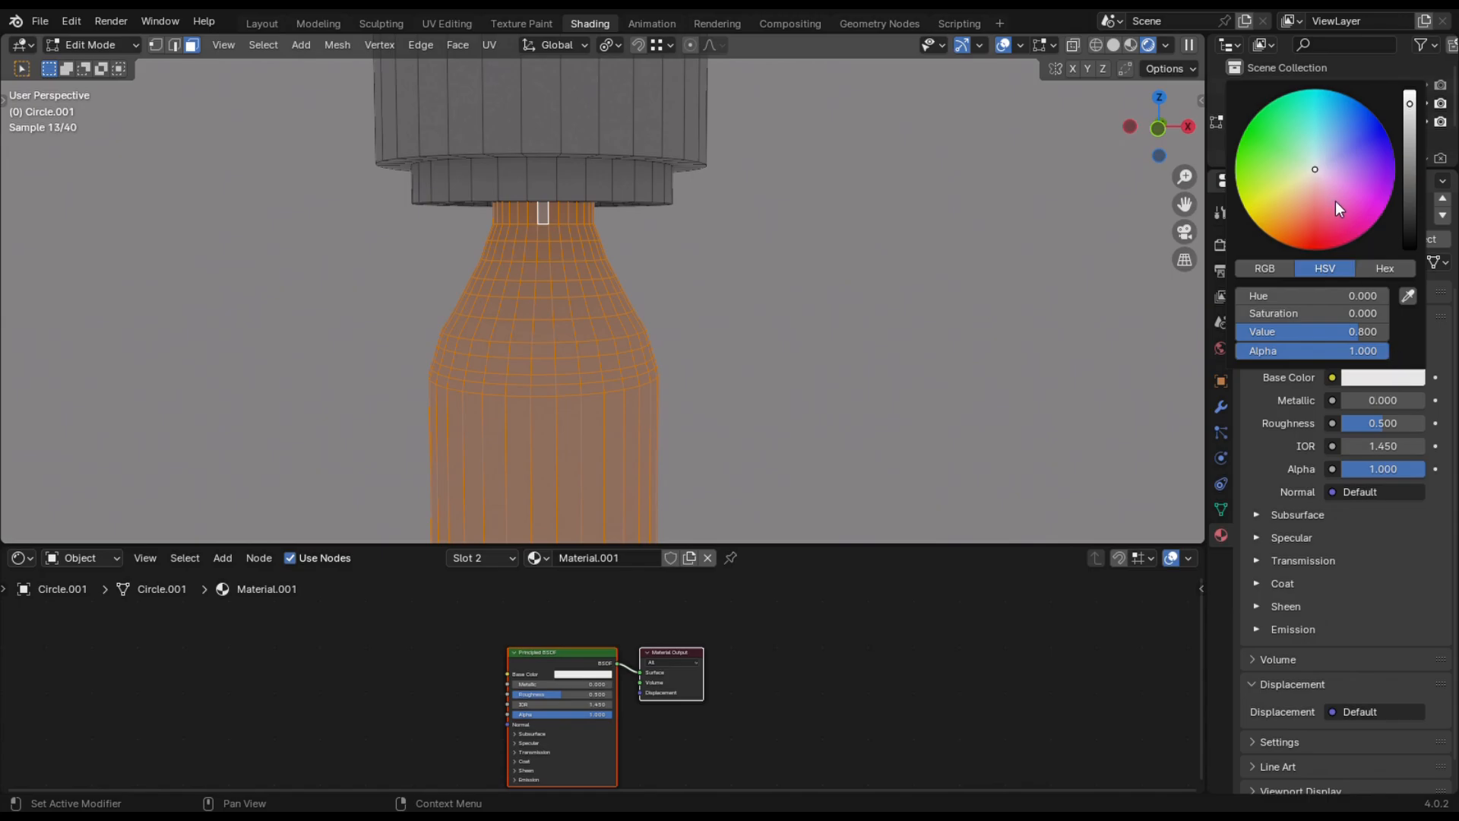
{"action": "left_click", "coordinate": [1300, 215]}
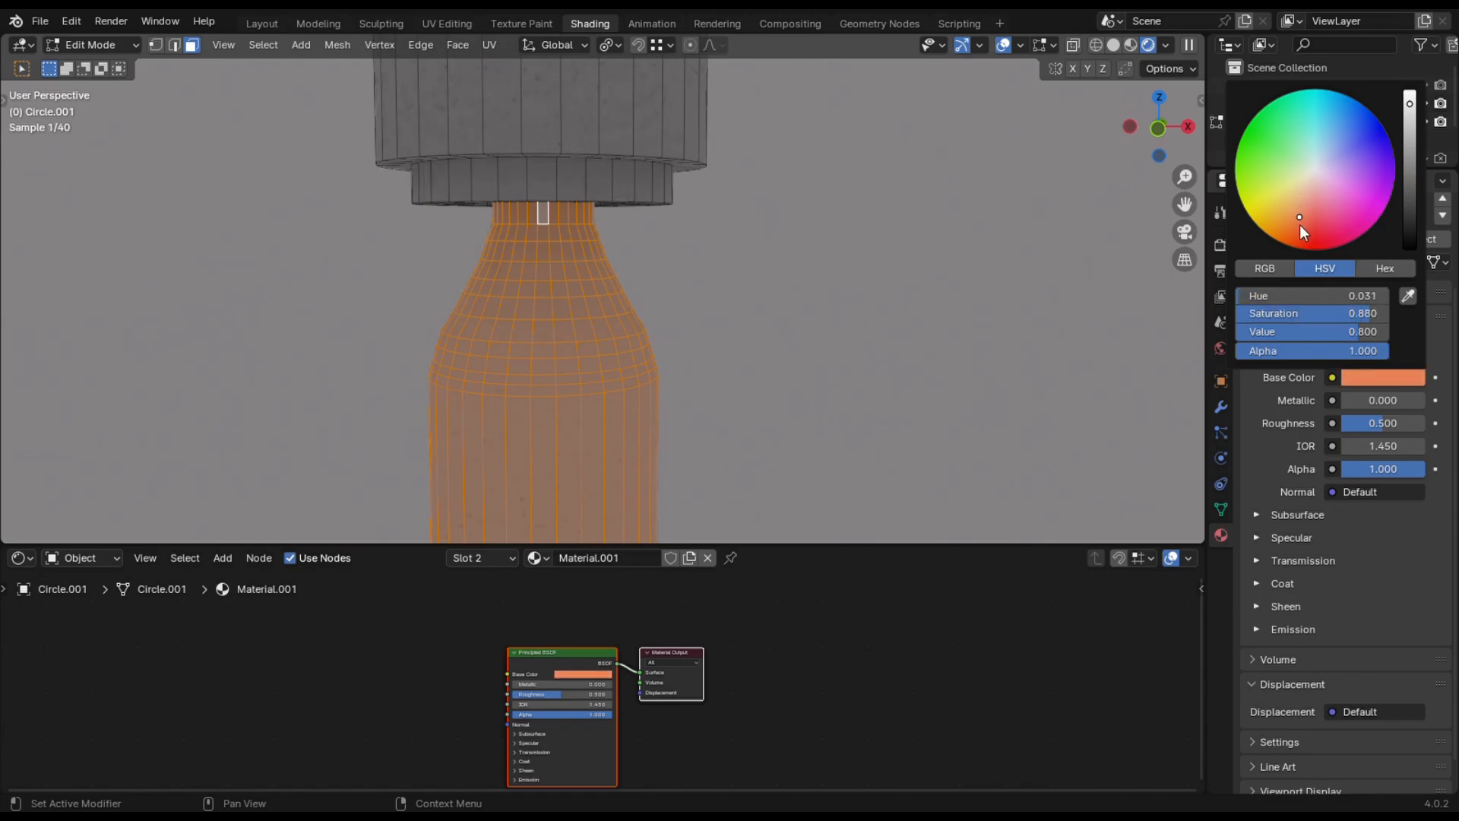
Assign the orange material to the selected lower faces of the body and return to Object Mode.
{"action": "left_click", "coordinate": [1274, 241]}
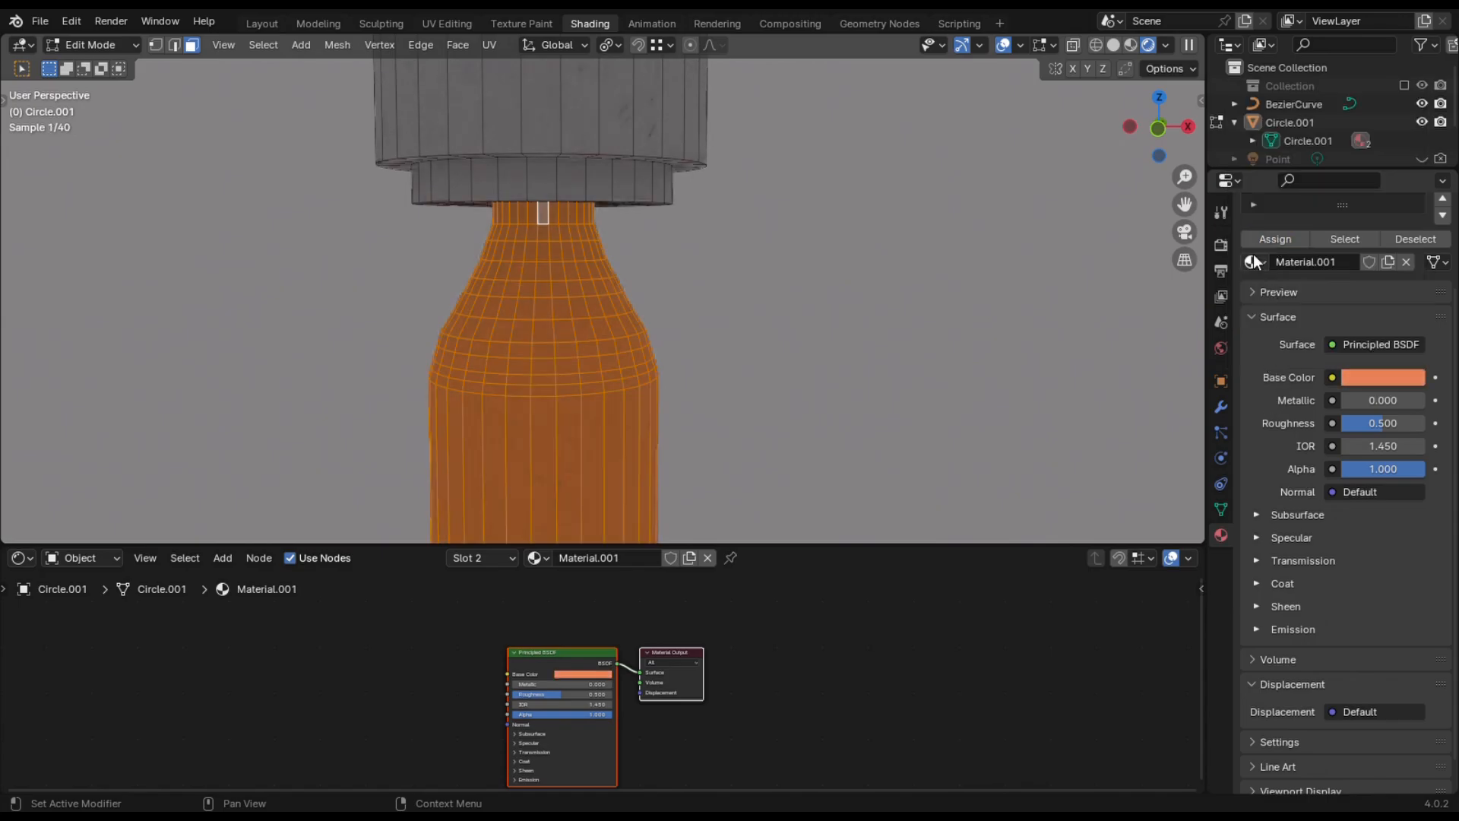
{"action": "left_click", "coordinate": [108, 47]}
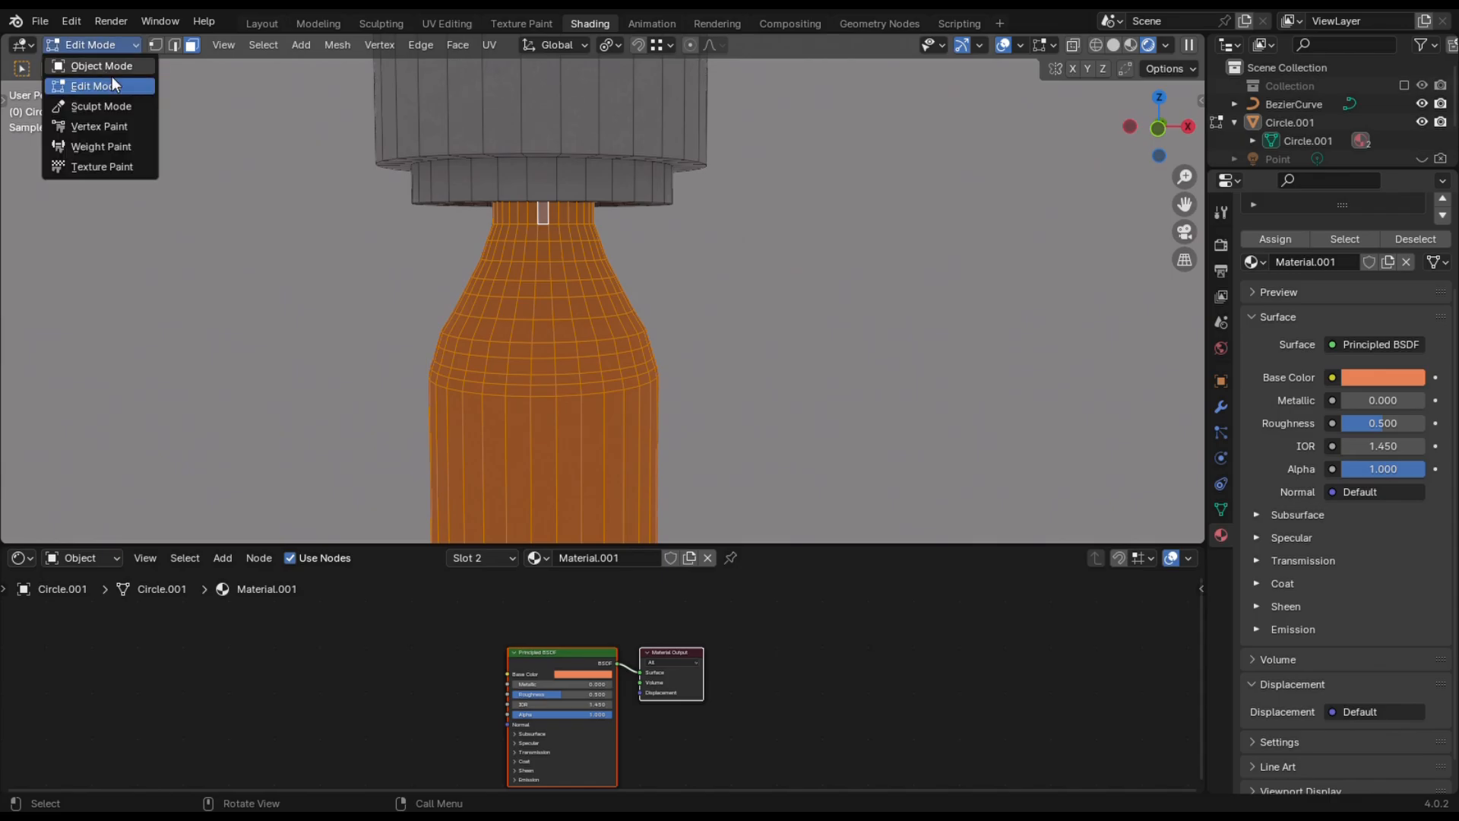
{"action": "left_click", "coordinate": [102, 66]}
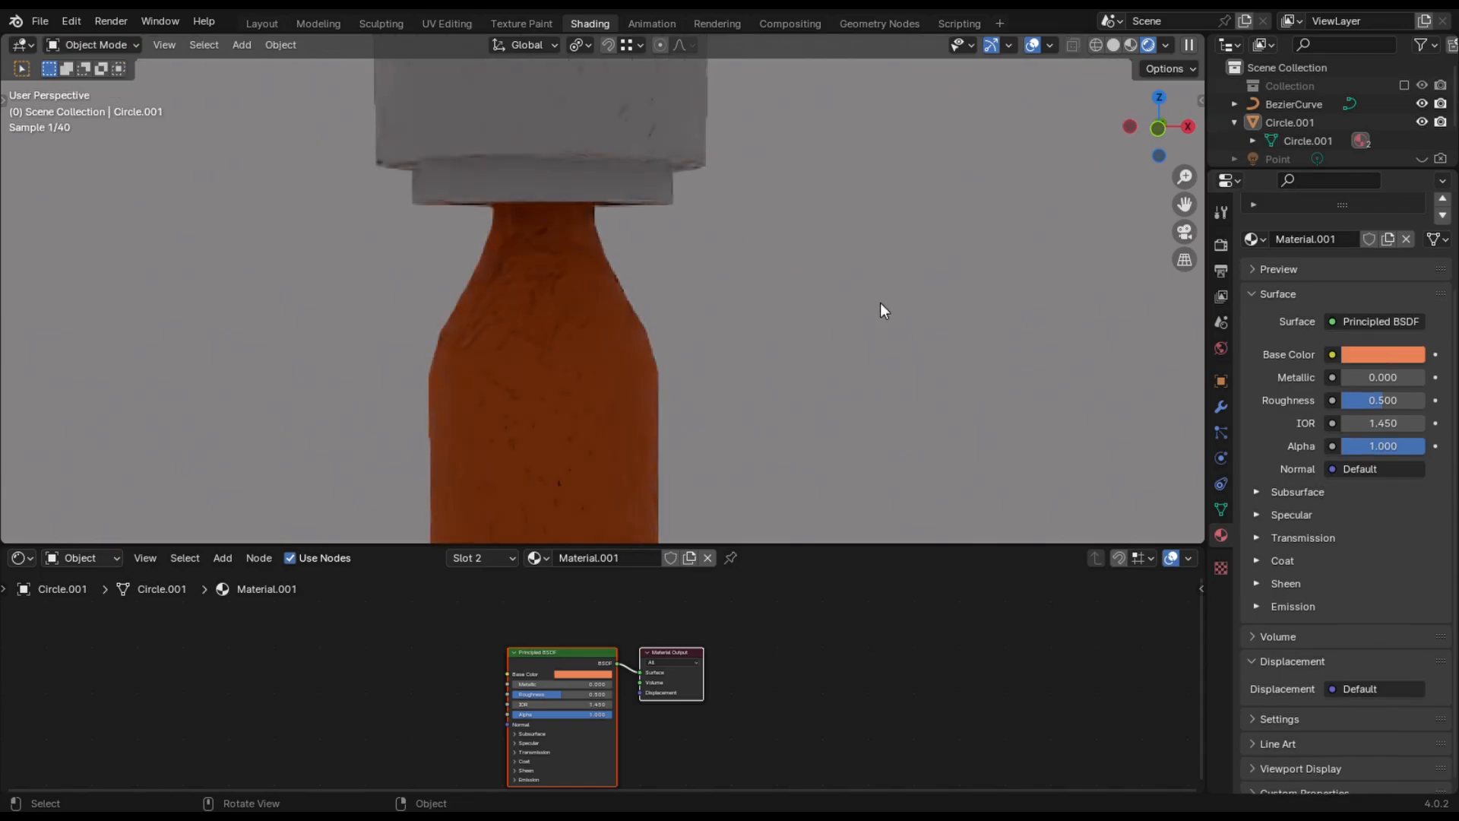
Give the orange material an emission colour of hue 0.042, saturation 0.897, with emission strength 0.400.
{"action": "left_click", "coordinate": [1284, 606]}
{"action": "left_click", "coordinate": [1358, 632]}
{"action": "left_click", "coordinate": [1300, 457]}
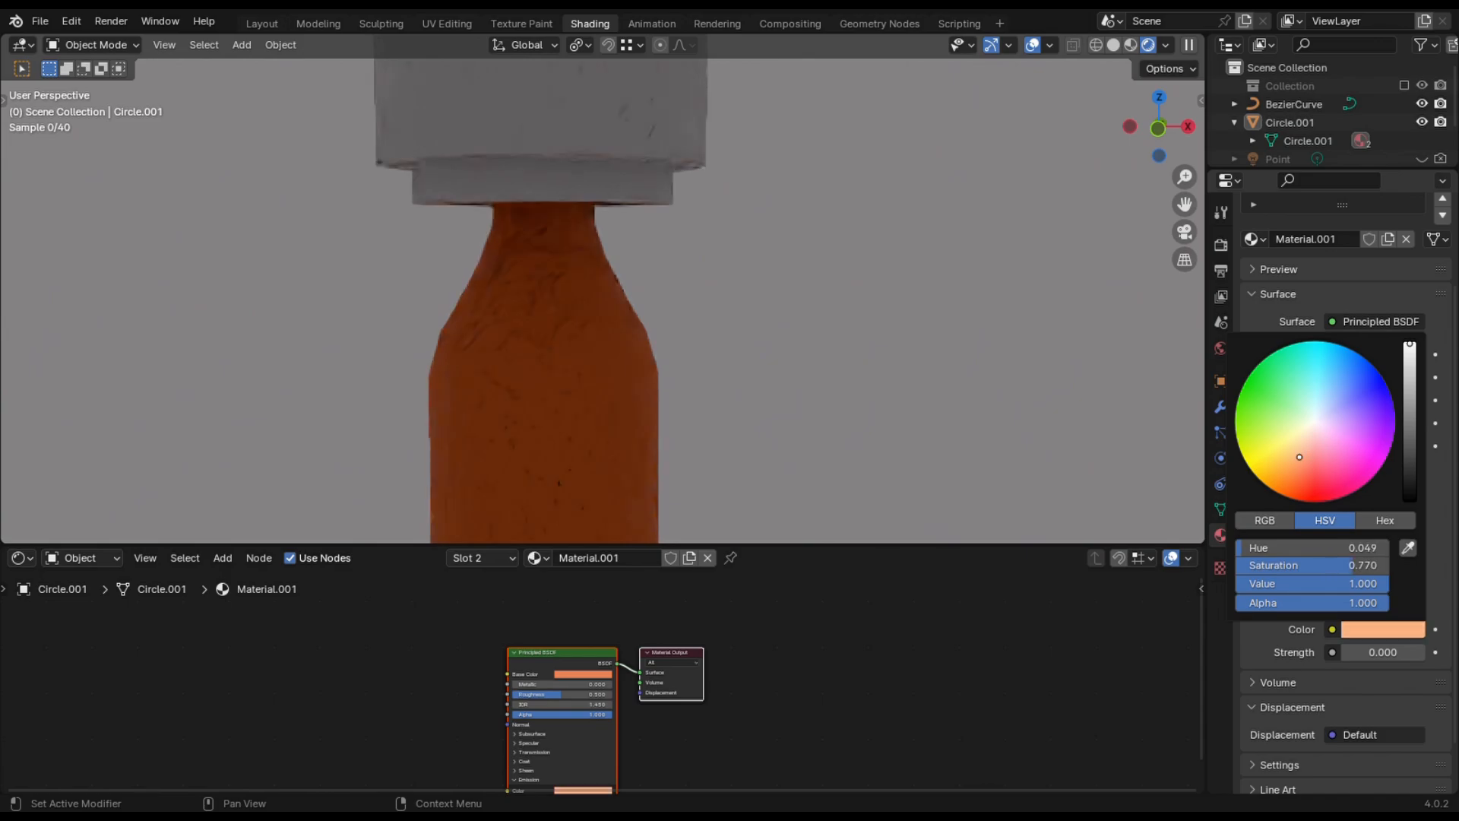
{"action": "left_click_drag", "start_coordinate": [1300, 457], "coordinate": [1294, 469]}
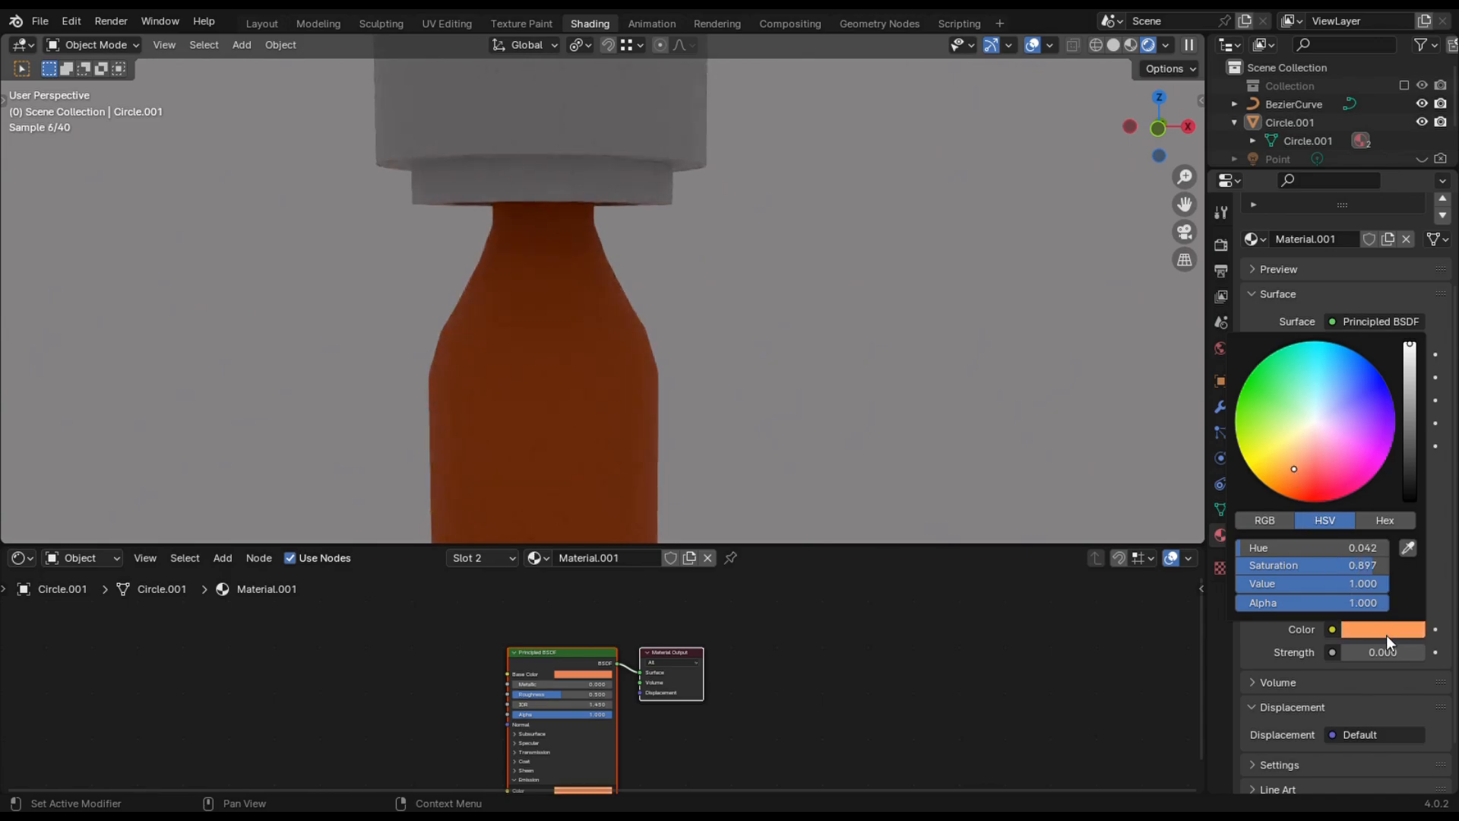
{"action": "left_click_drag", "start_coordinate": [1388, 658], "coordinate": [1408, 658]}
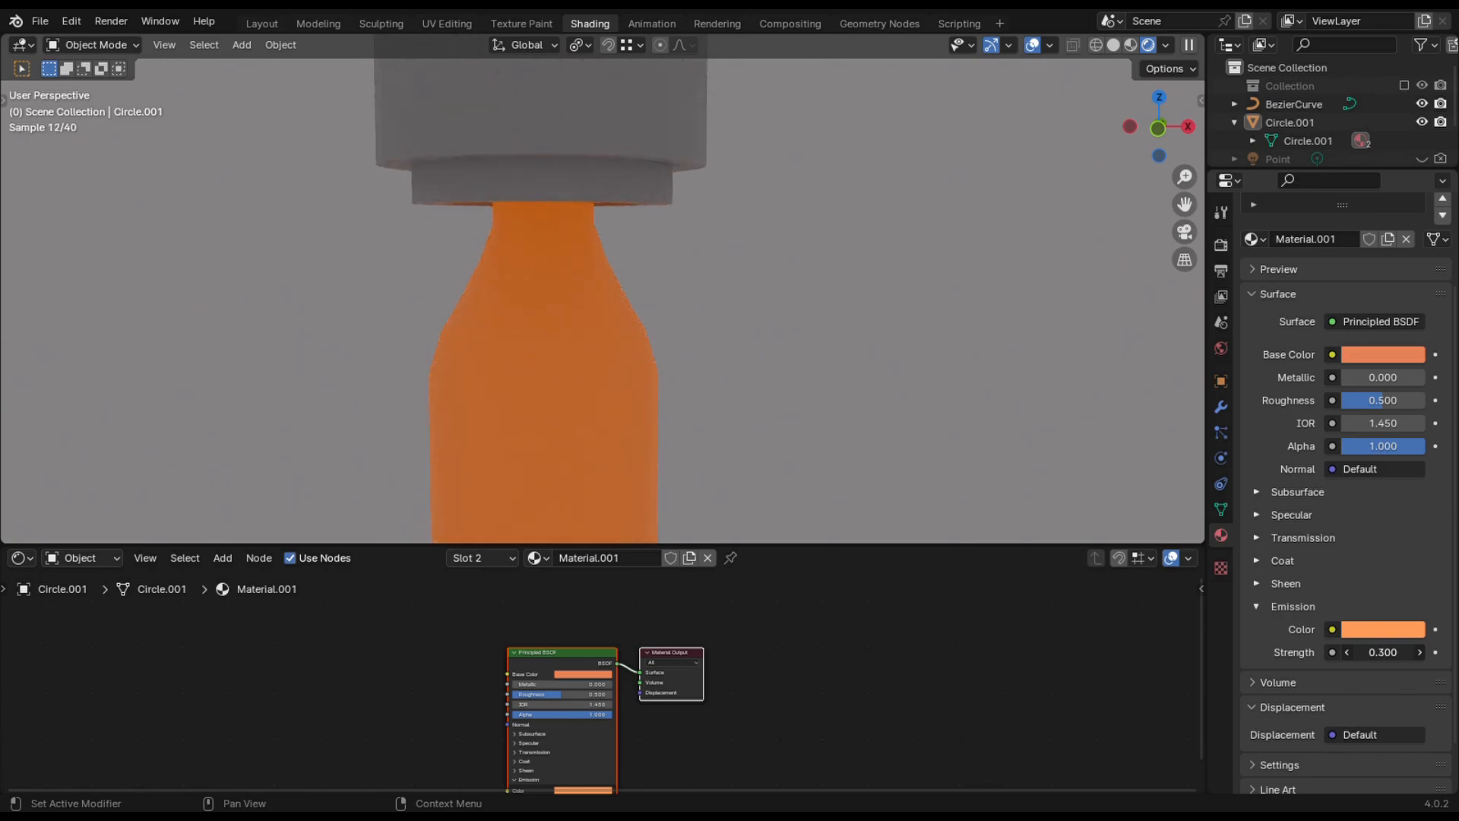
{"action": "left_click_drag", "start_coordinate": [1407, 658], "coordinate": [1413, 658]}
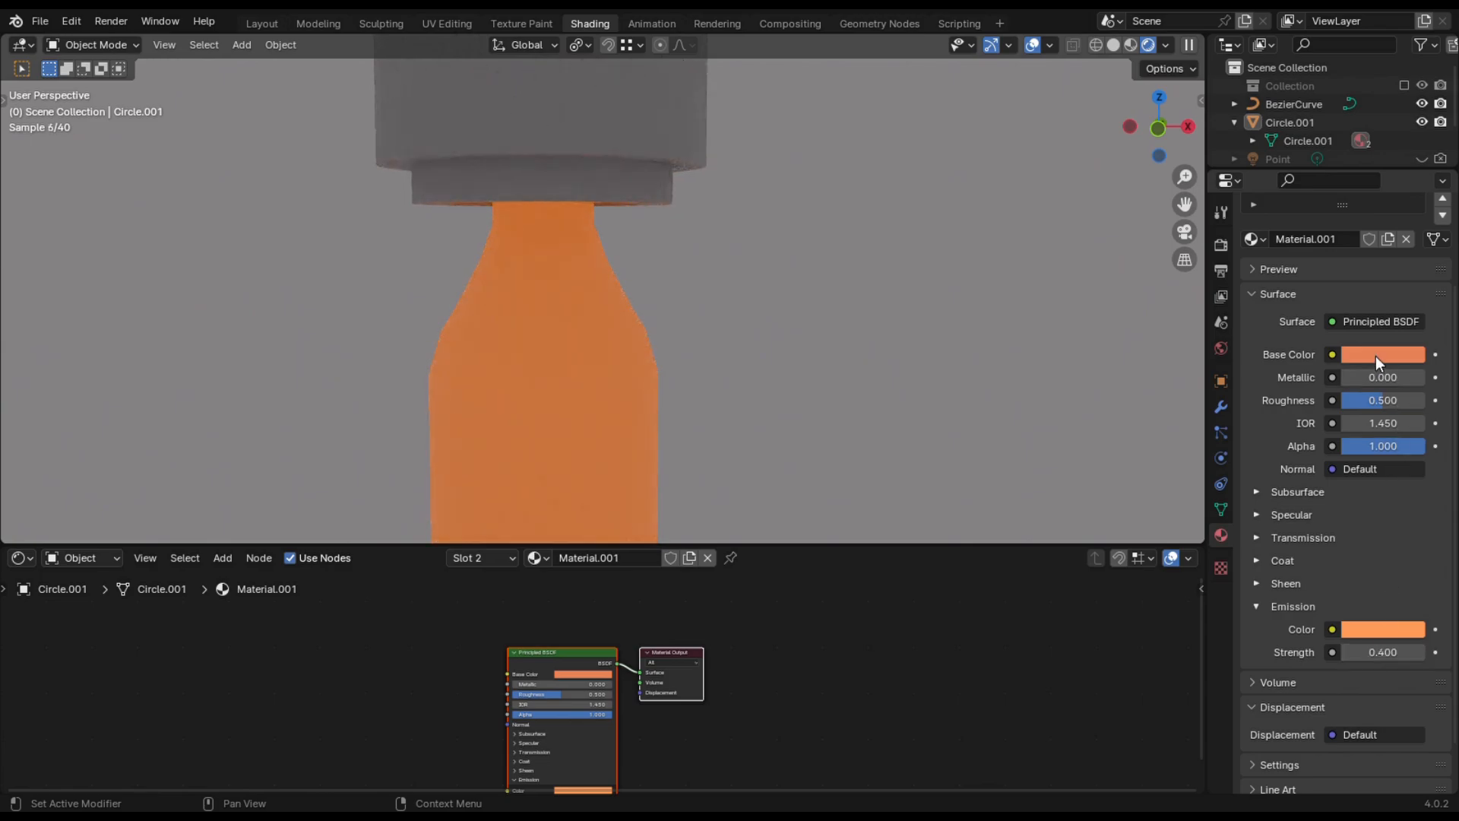
Set the orange material's base colour to hue 0.029, saturation 0.963, and deepen its emission colour to a stronger orange.
{"action": "left_click", "coordinate": [1375, 356]}
{"action": "left_click", "coordinate": [1292, 205]}
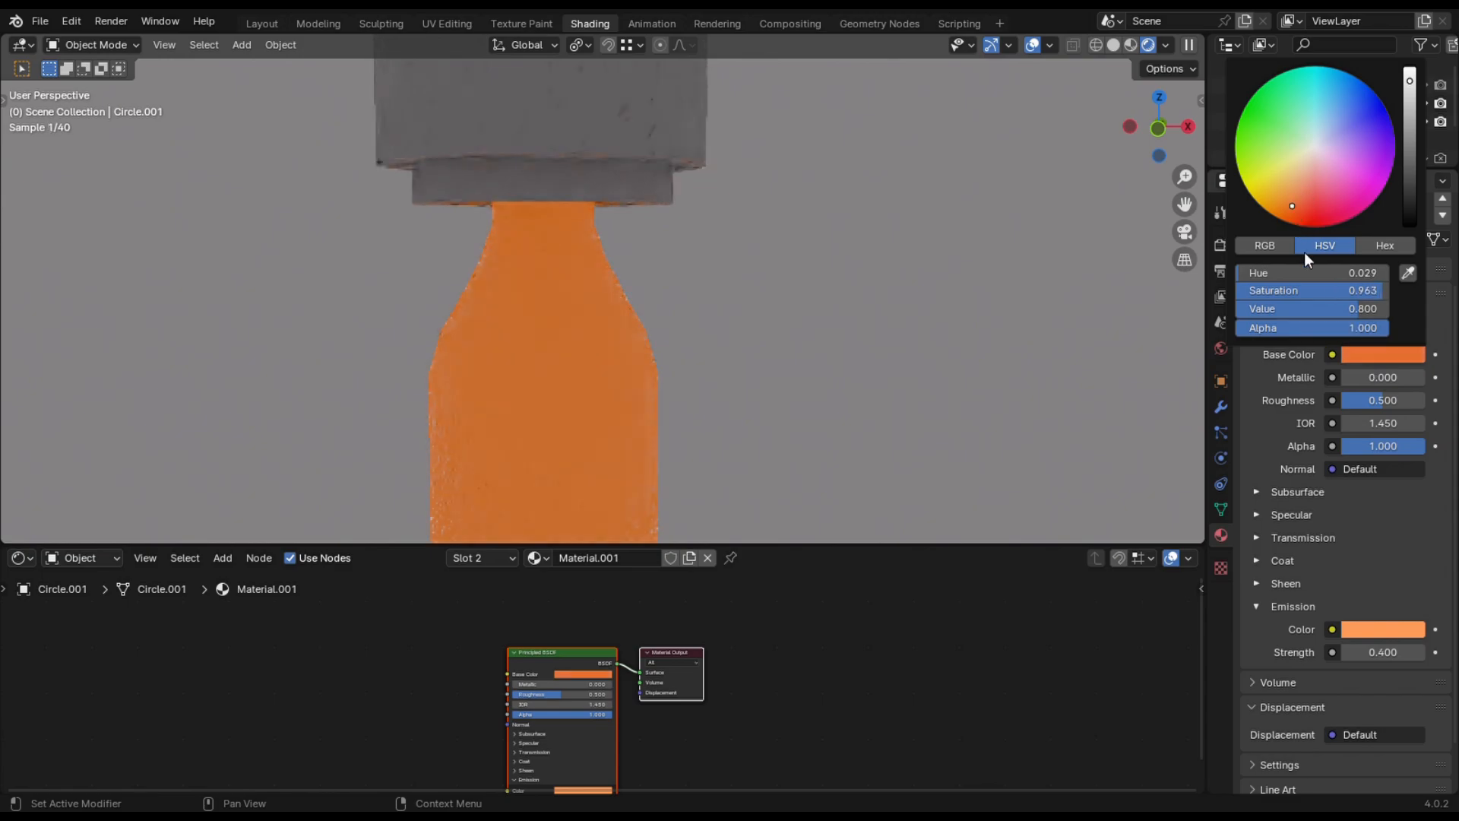
{"action": "left_click", "coordinate": [1379, 631]}
{"action": "left_click_drag", "start_coordinate": [1295, 467], "coordinate": [1294, 479]}
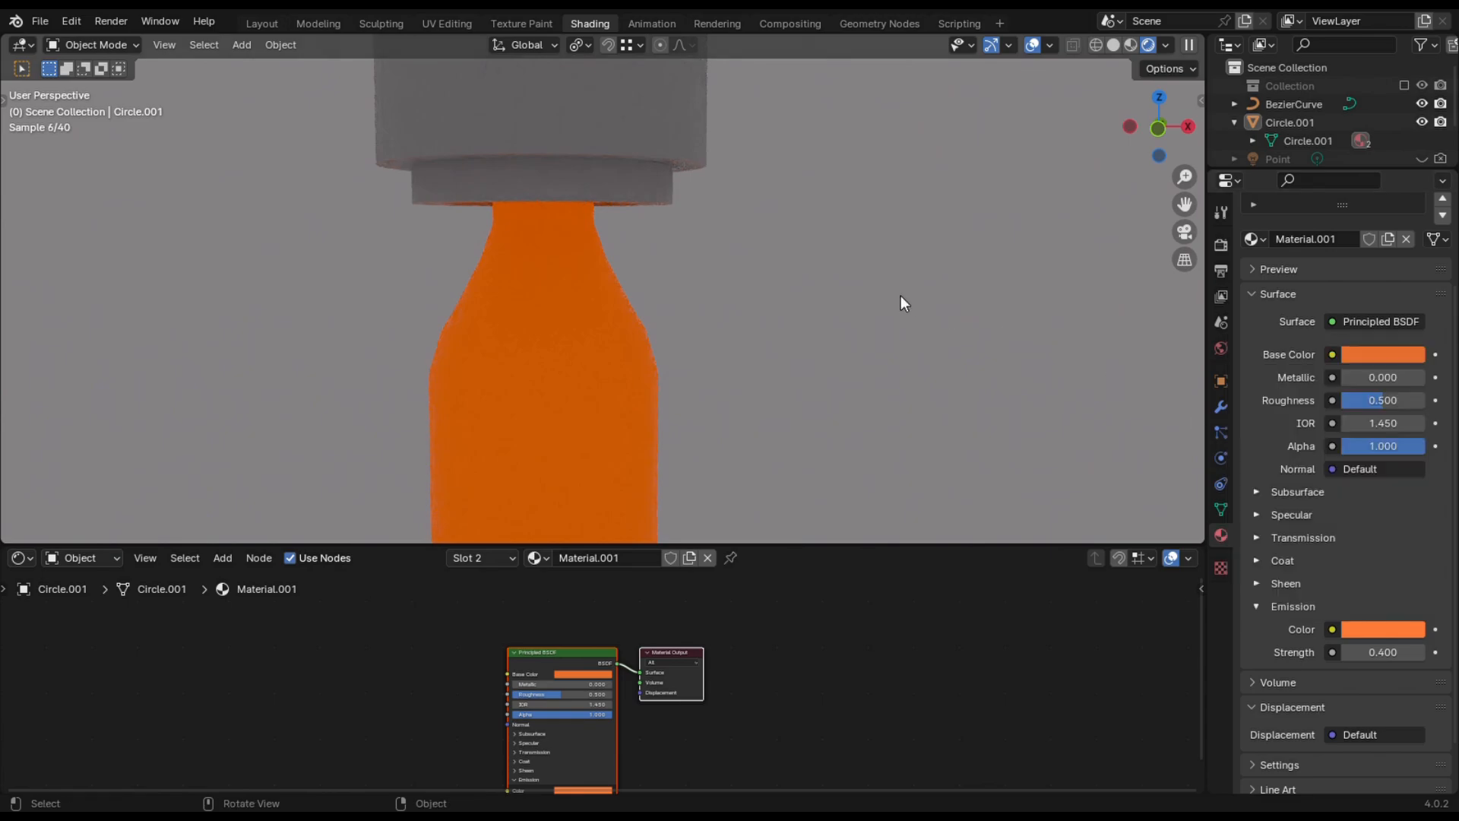
Try a near-black world background colour with value 0.022, and bring it back to a mid grey with value 0.247.
{"action": "scroll", "coordinate": [897, 295], "scroll_direction": "down", "scroll_amount": 5}
{"action": "scroll", "coordinate": [896, 300], "scroll_direction": "down", "scroll_amount": 2}
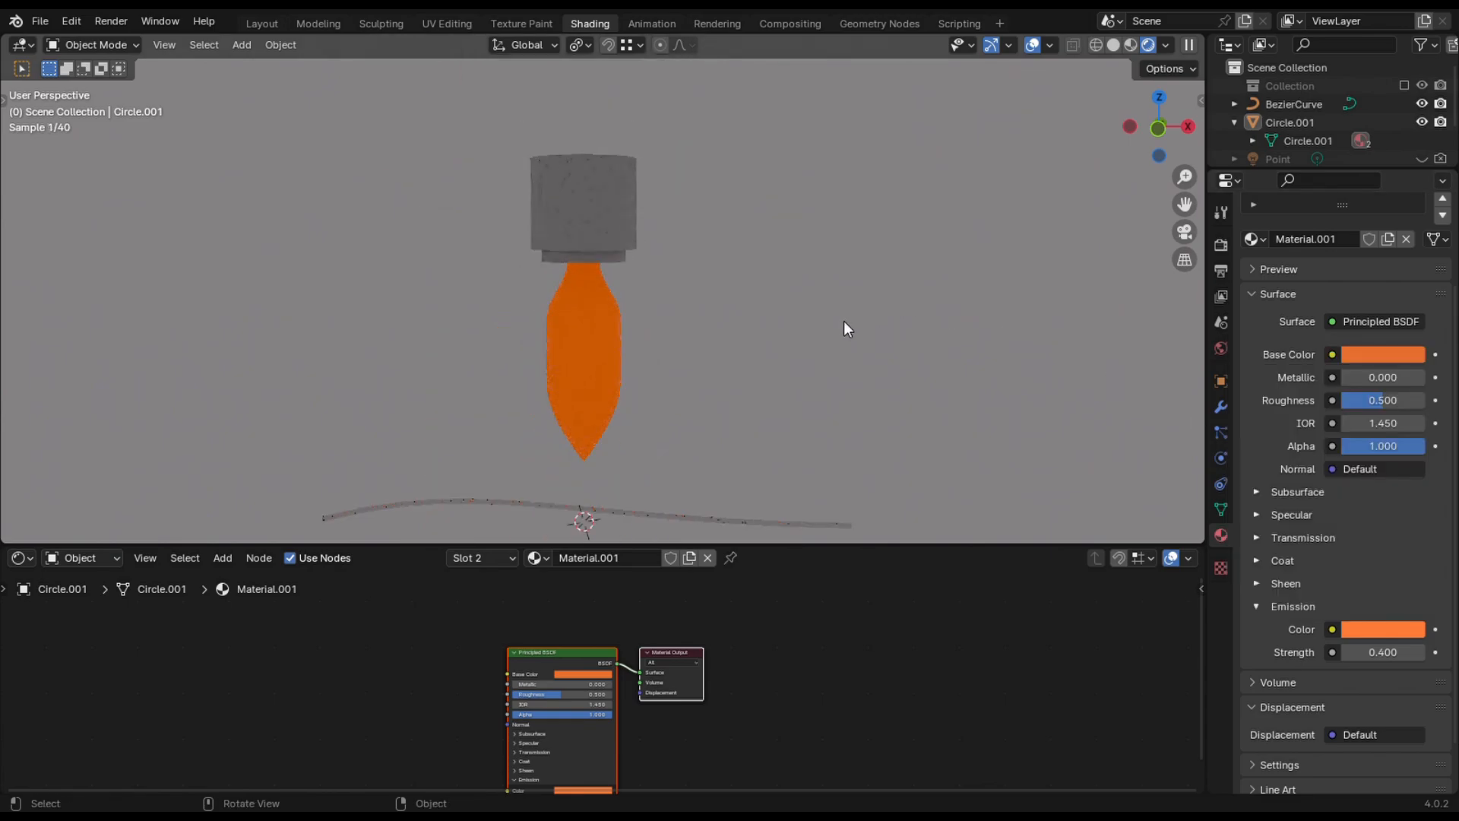
{"action": "left_click", "coordinate": [1221, 347]}
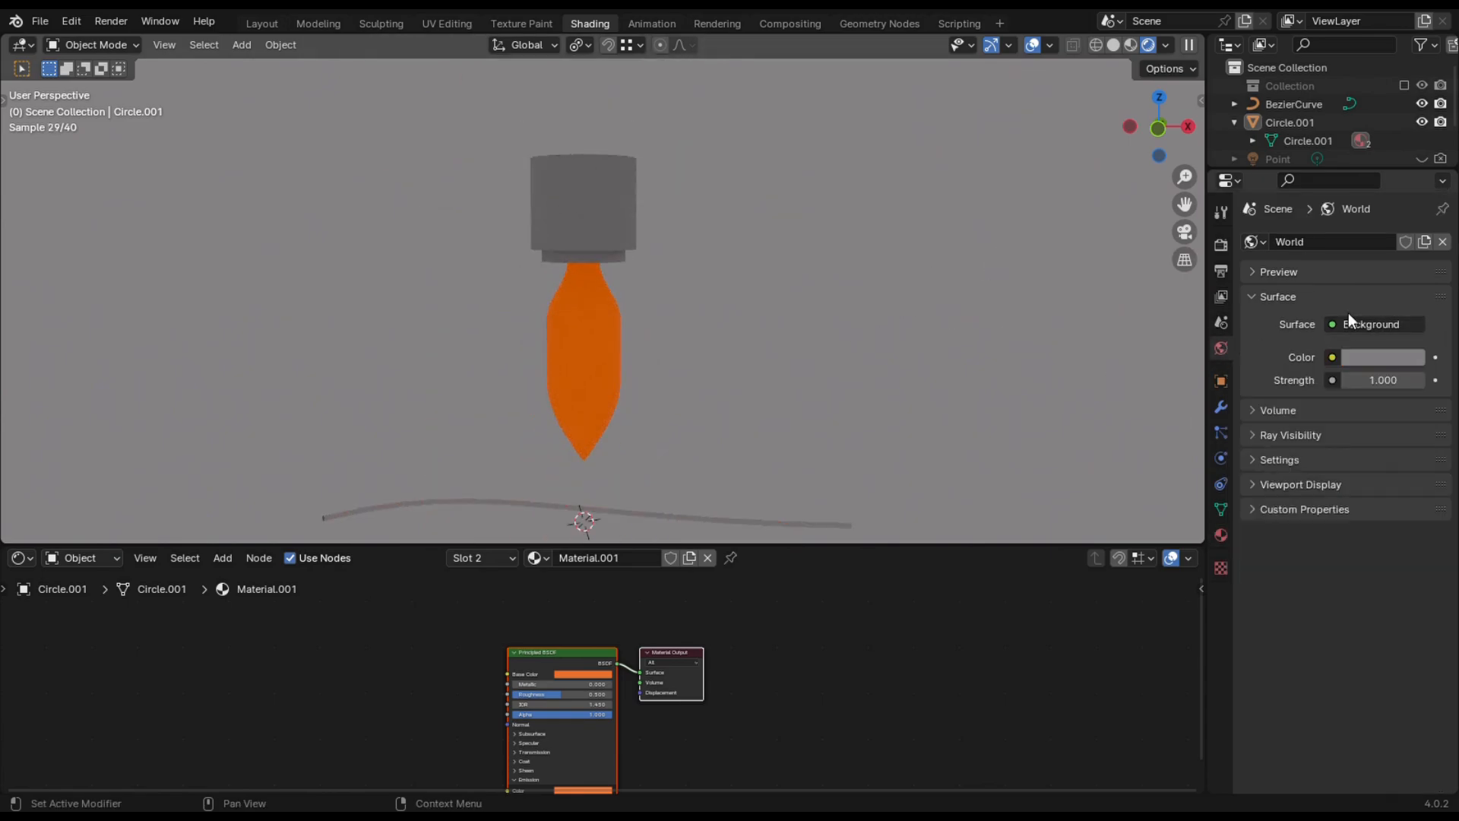
{"action": "left_click", "coordinate": [1361, 358]}
{"action": "left_click_drag", "start_coordinate": [1397, 143], "coordinate": [1409, 210]}
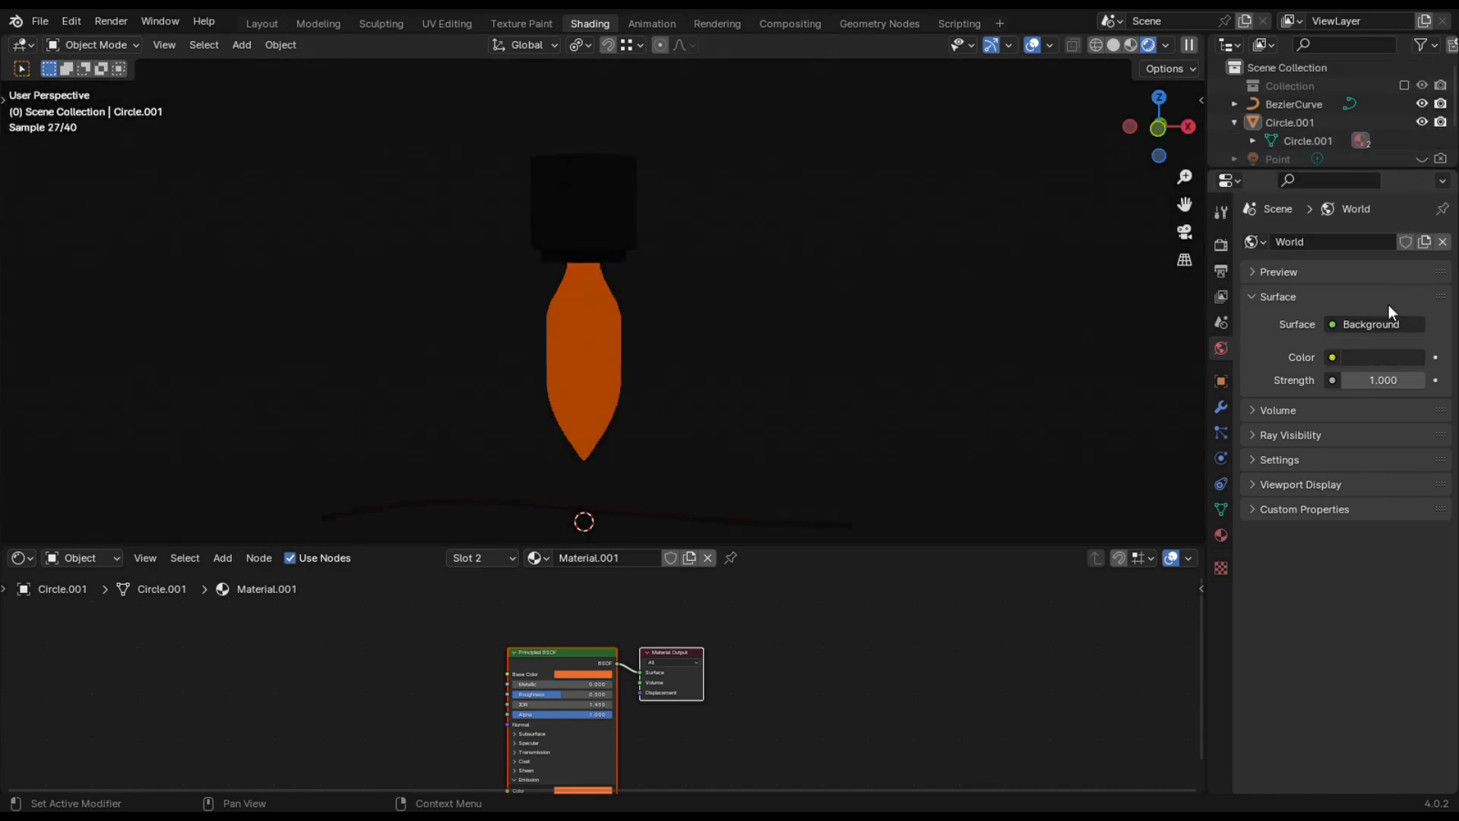
{"action": "left_click", "coordinate": [1361, 359]}
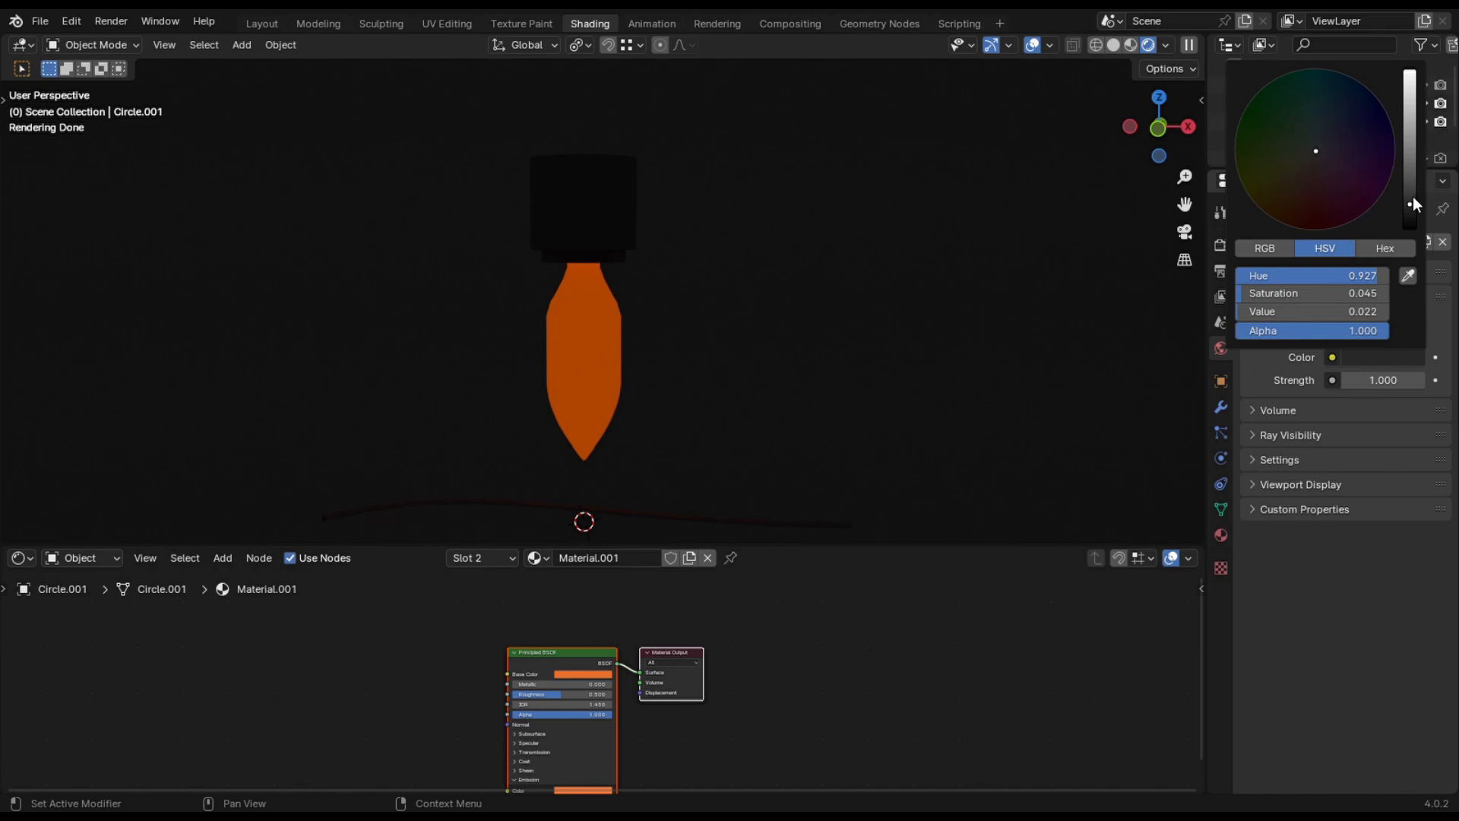
{"action": "left_click_drag", "start_coordinate": [1411, 199], "coordinate": [1409, 144]}
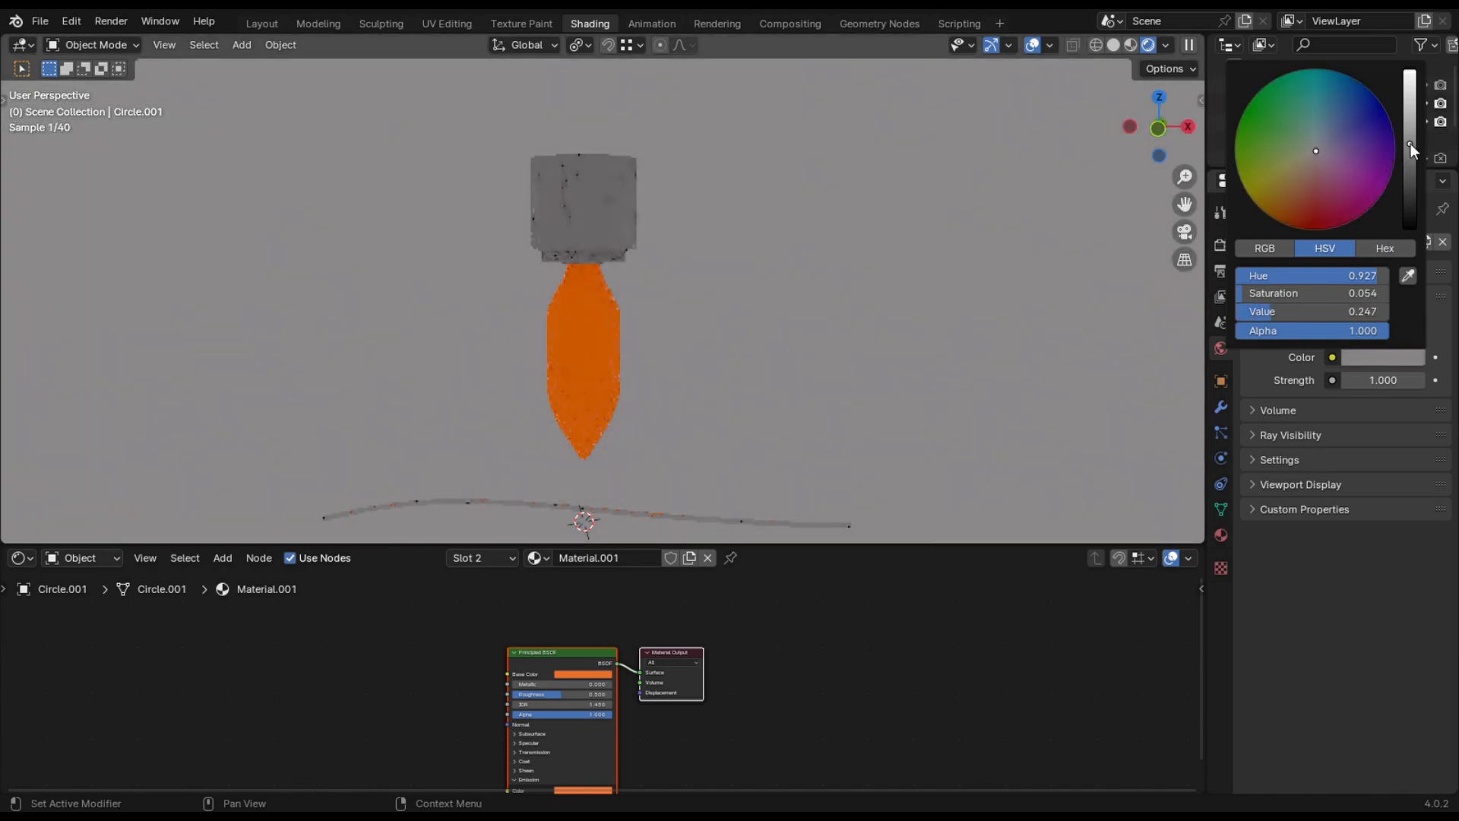
Darken the base colour of the body's first material, used on the upper cylinder, to a medium grey.
{"action": "left_click", "coordinate": [588, 213]}
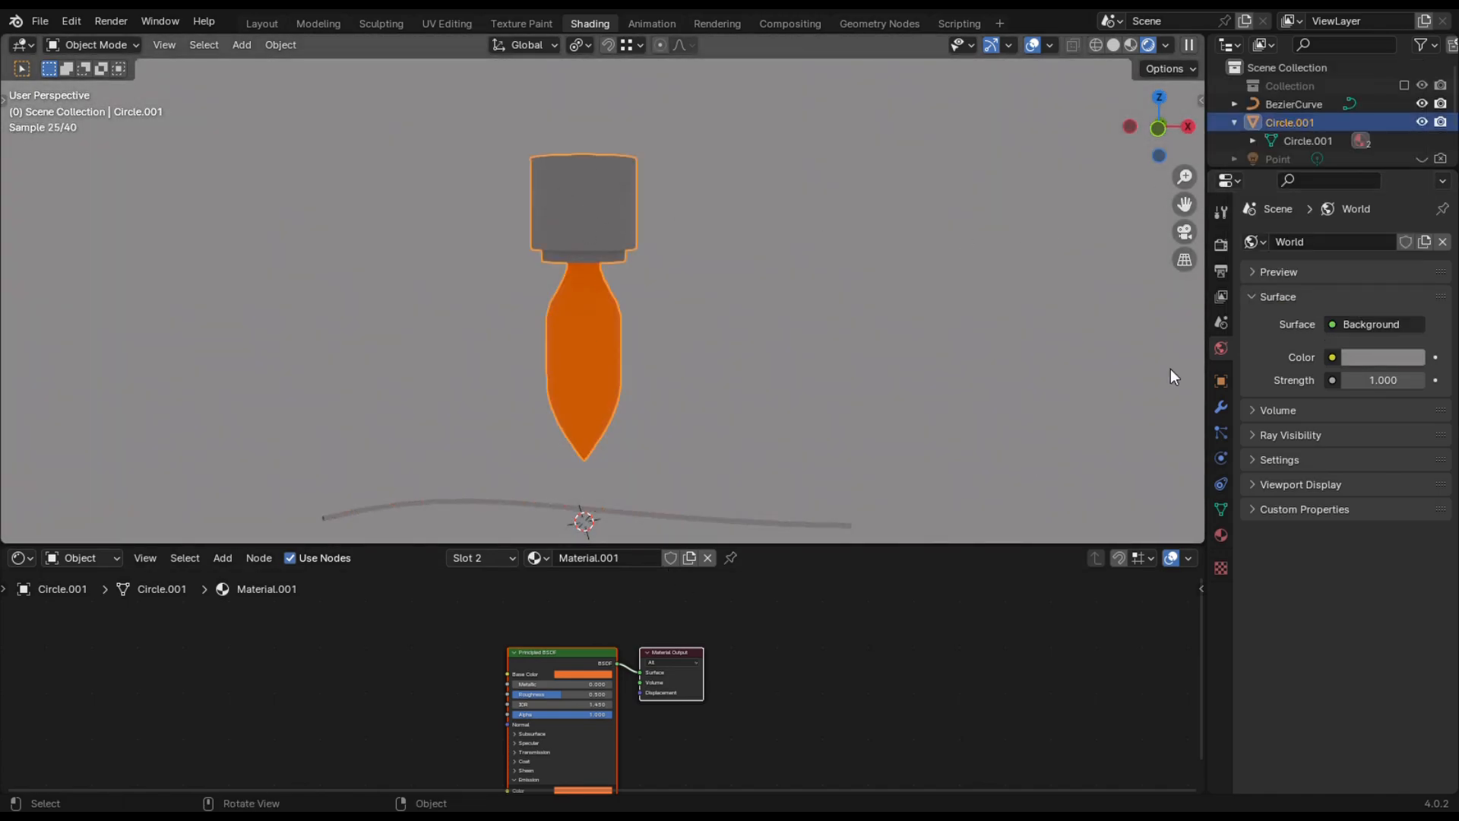
{"action": "left_click", "coordinate": [1221, 535]}
{"action": "left_click", "coordinate": [1292, 246]}
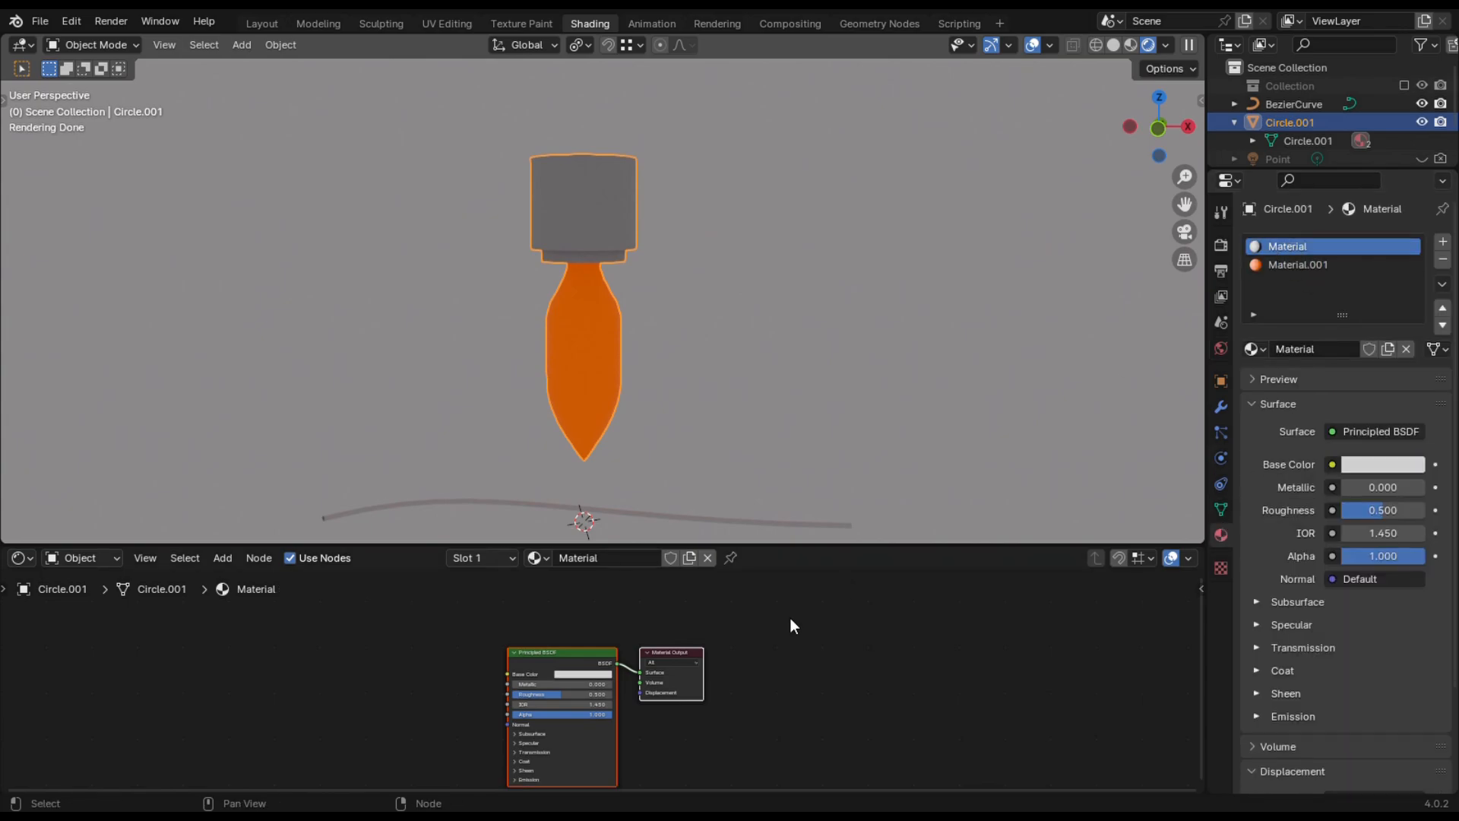
{"action": "left_click", "coordinate": [1350, 468]}
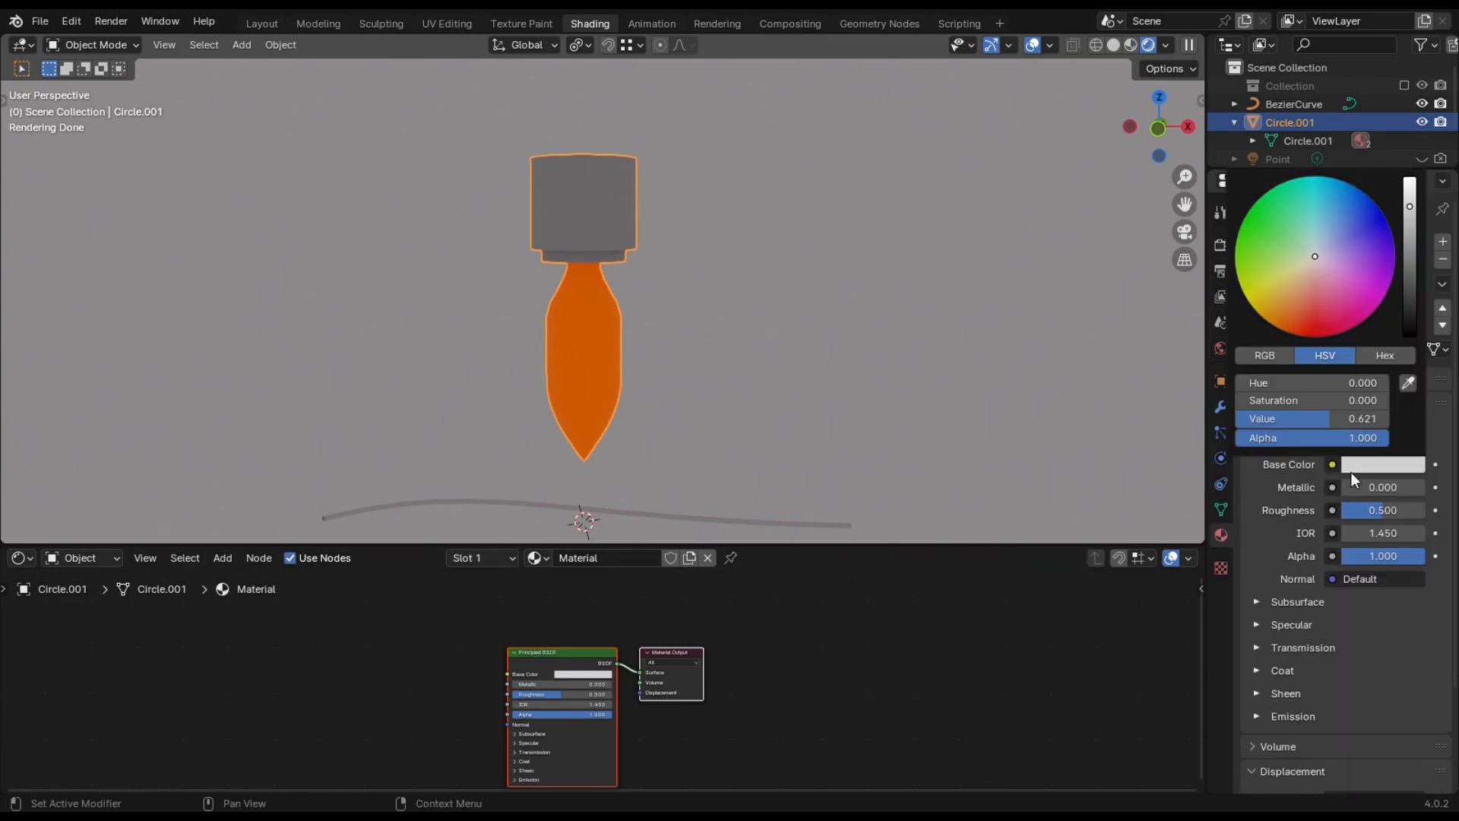
{"action": "left_click_drag", "start_coordinate": [1407, 207], "coordinate": [1409, 242]}
{"action": "left_click", "coordinate": [754, 455]}
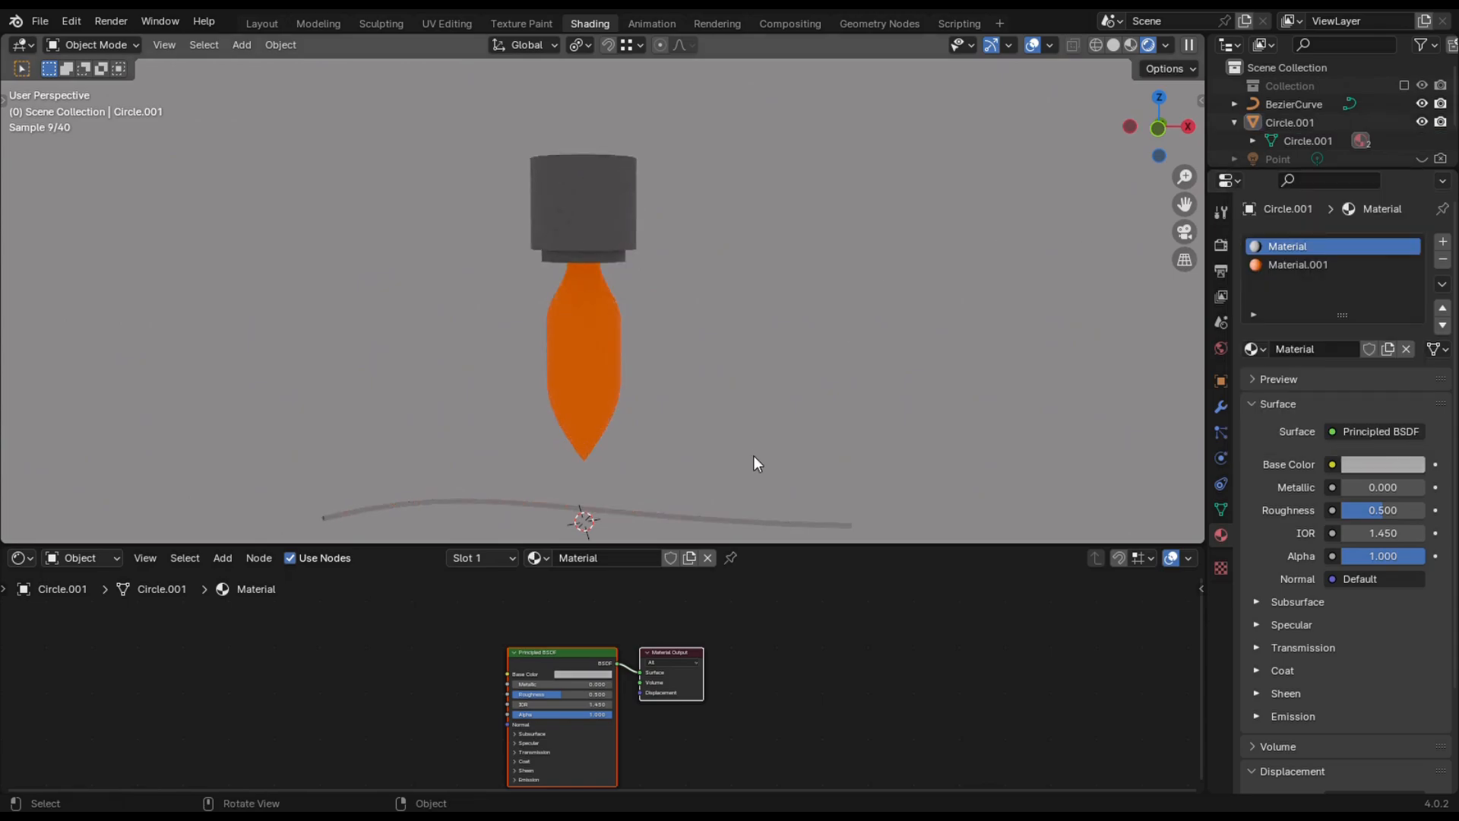
Create a new material for the Bezier curve with a brown base colour of hue 0.034, saturation 0.710, value 0.342.
{"action": "left_click", "coordinate": [479, 505]}
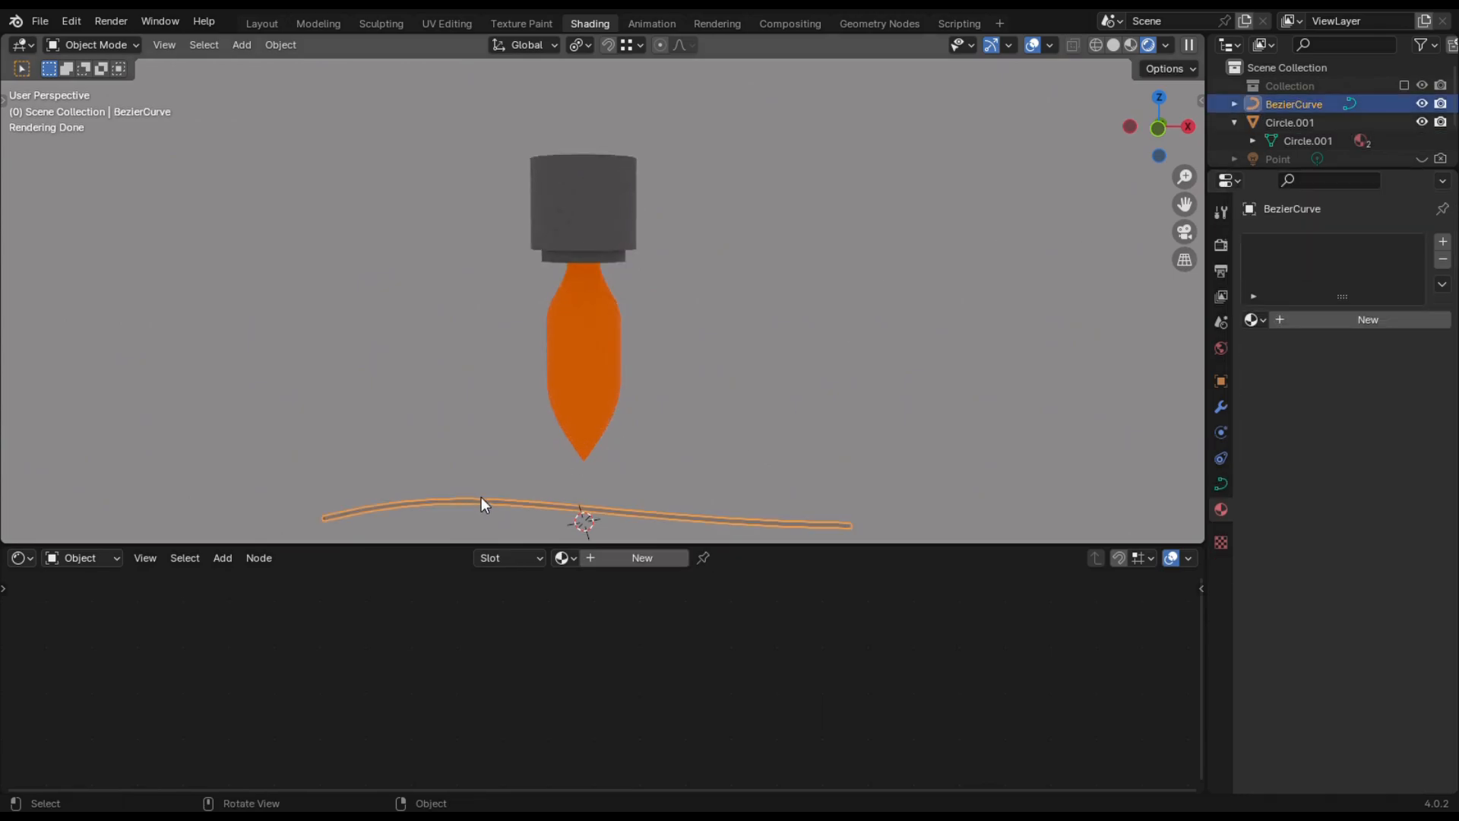
{"action": "left_click", "coordinate": [586, 559]}
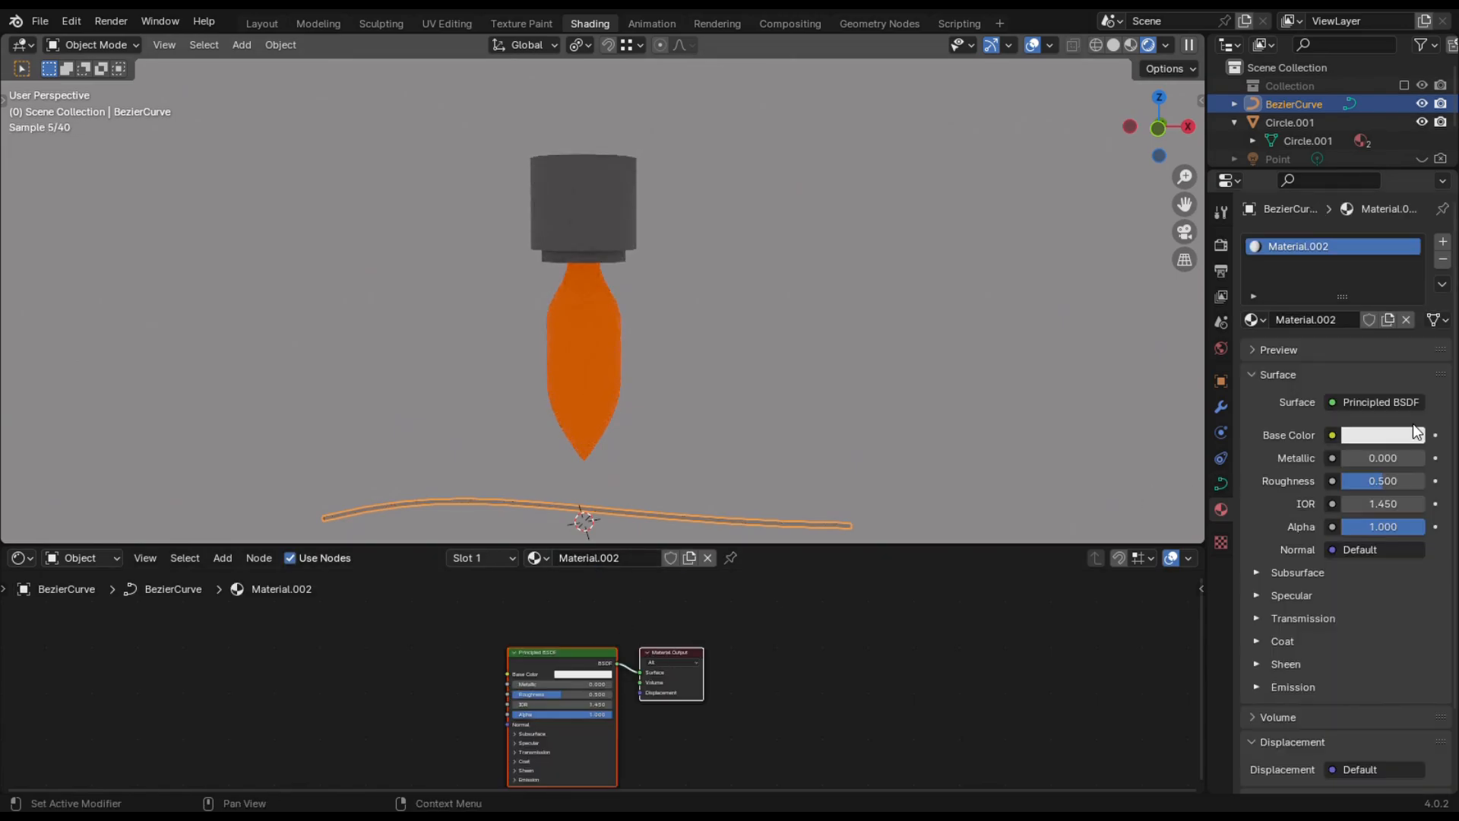
{"action": "left_click", "coordinate": [1389, 436]}
{"action": "left_click_drag", "start_coordinate": [1410, 162], "coordinate": [1410, 205]}
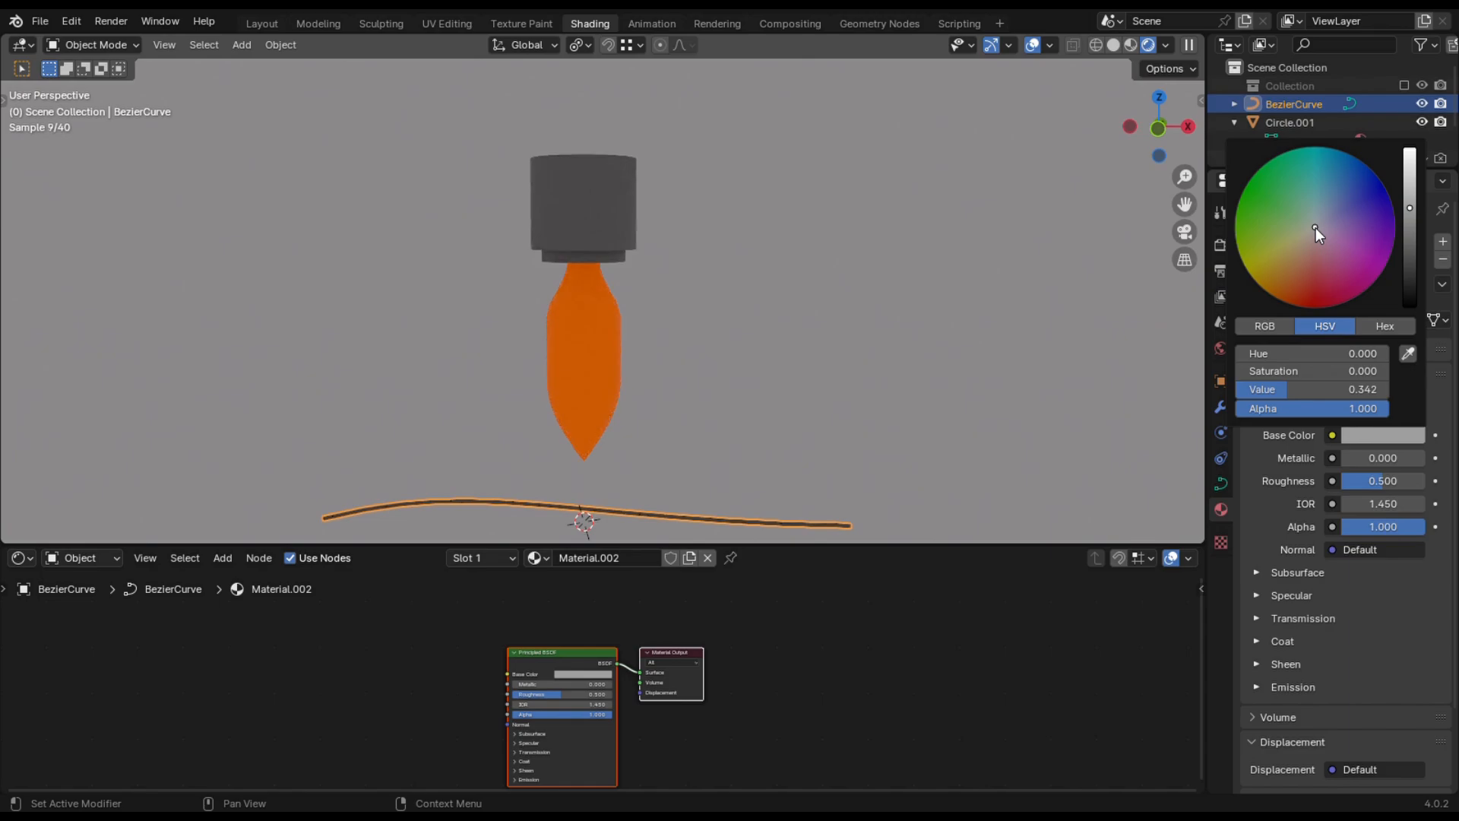
{"action": "left_click_drag", "start_coordinate": [1315, 227], "coordinate": [1306, 261]}
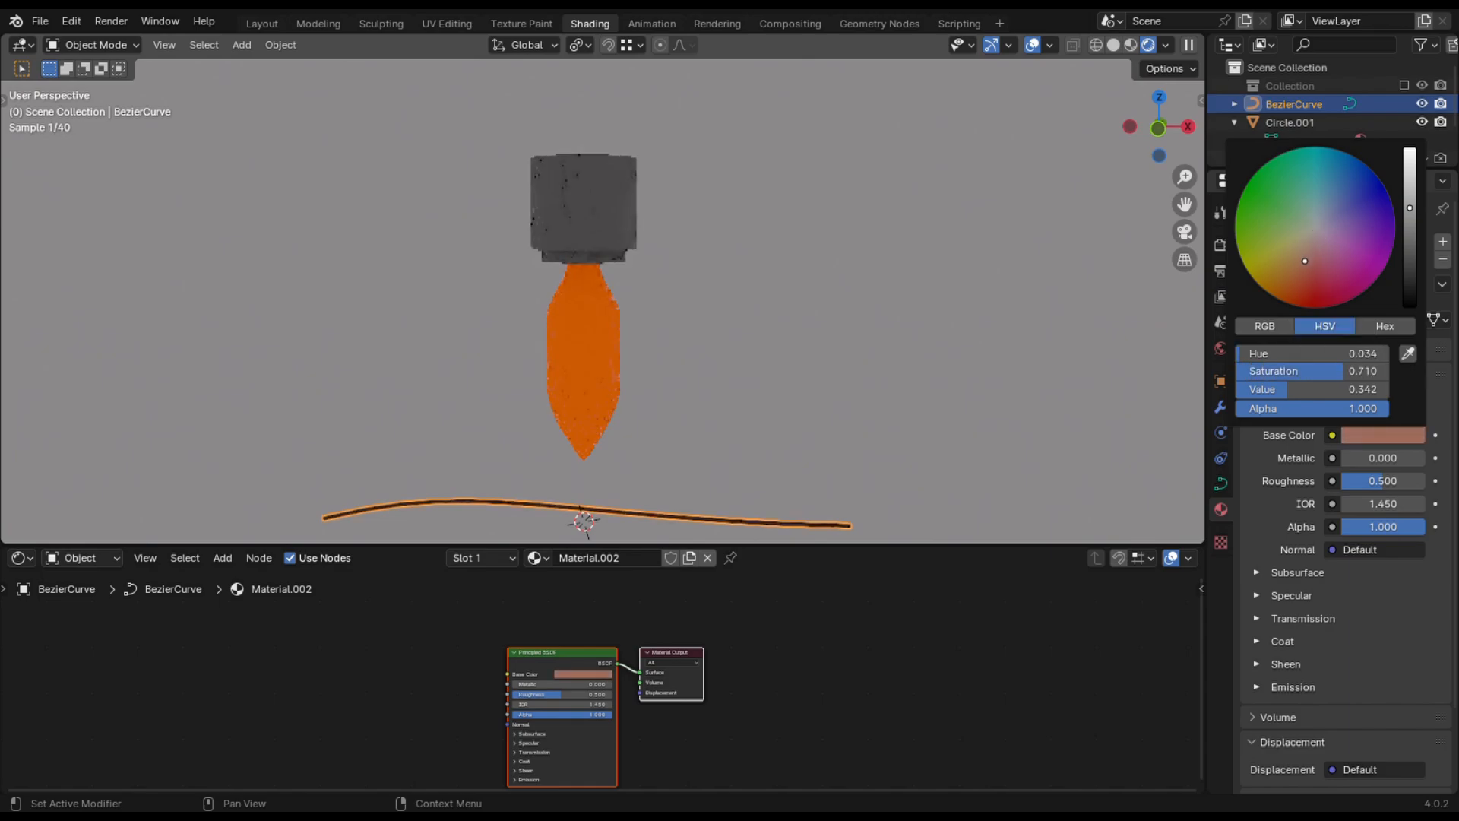
{"action": "left_click", "coordinate": [865, 319]}
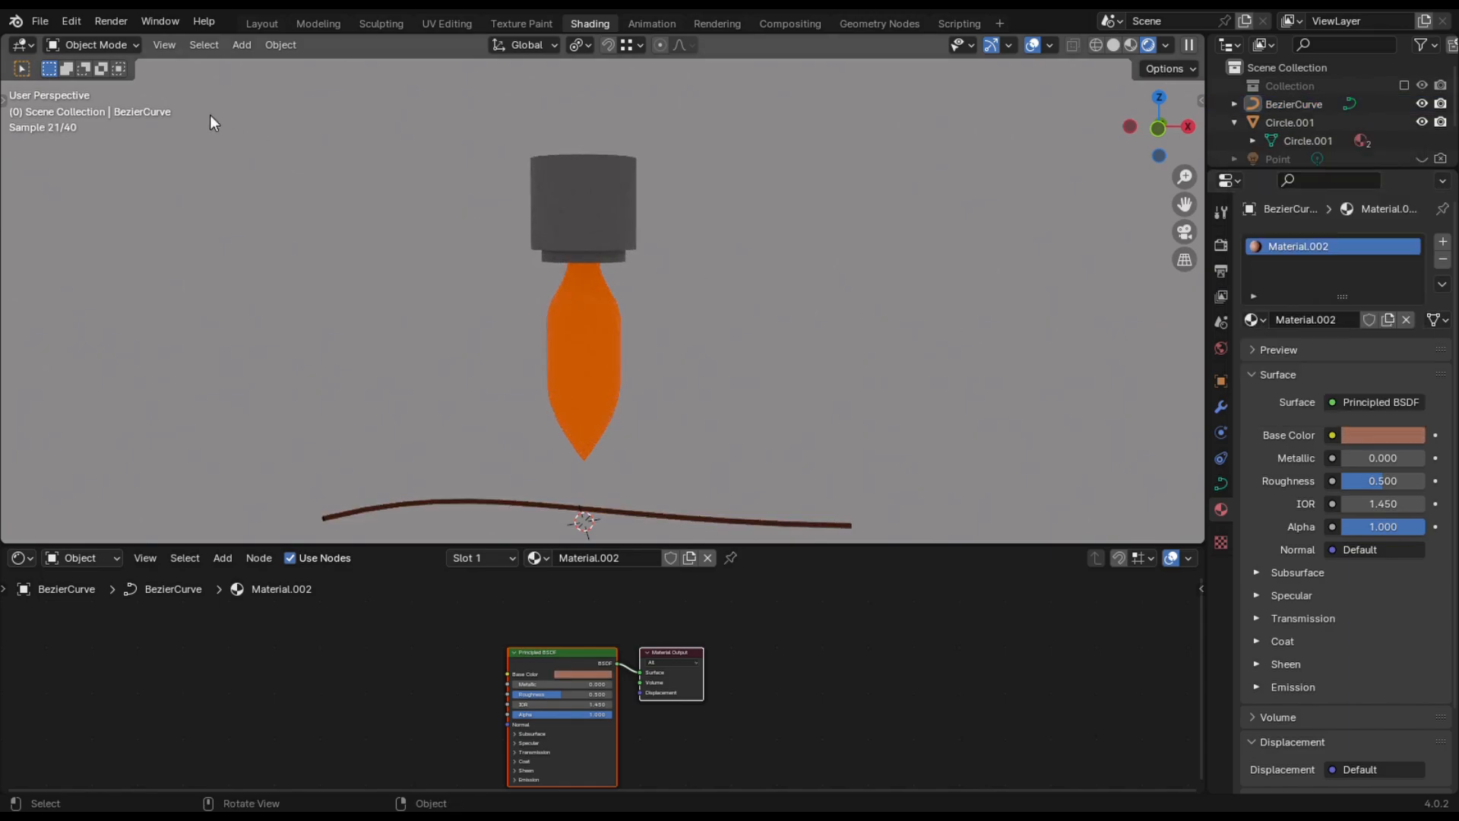
Switch to the Layout workspace and scale the body down uniformly to about 0.347.
{"action": "left_click", "coordinate": [260, 23]}
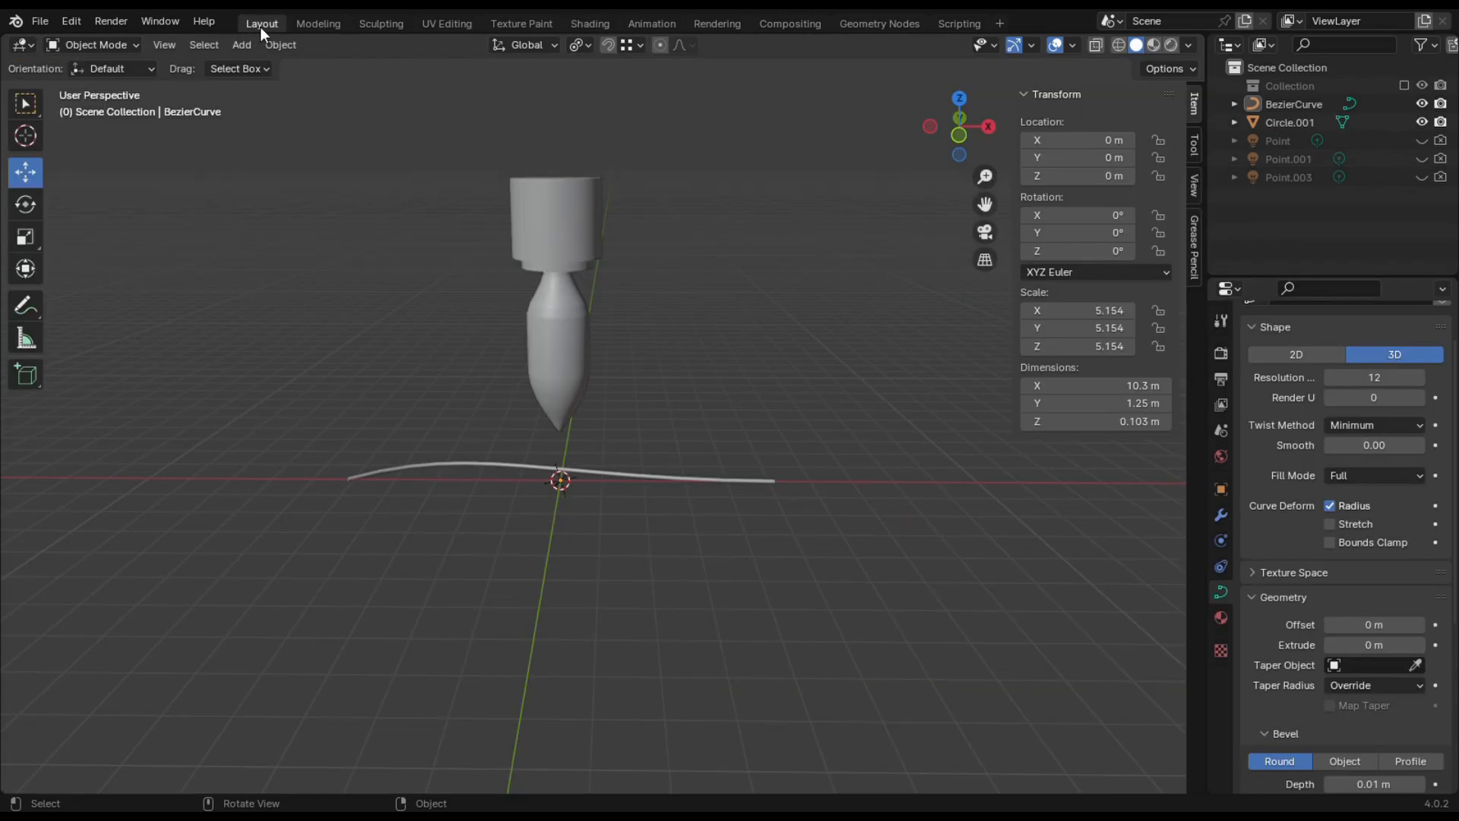
{"action": "scroll", "coordinate": [577, 235], "scroll_direction": "up", "scroll_amount": 1}
{"action": "left_click", "coordinate": [542, 224]}
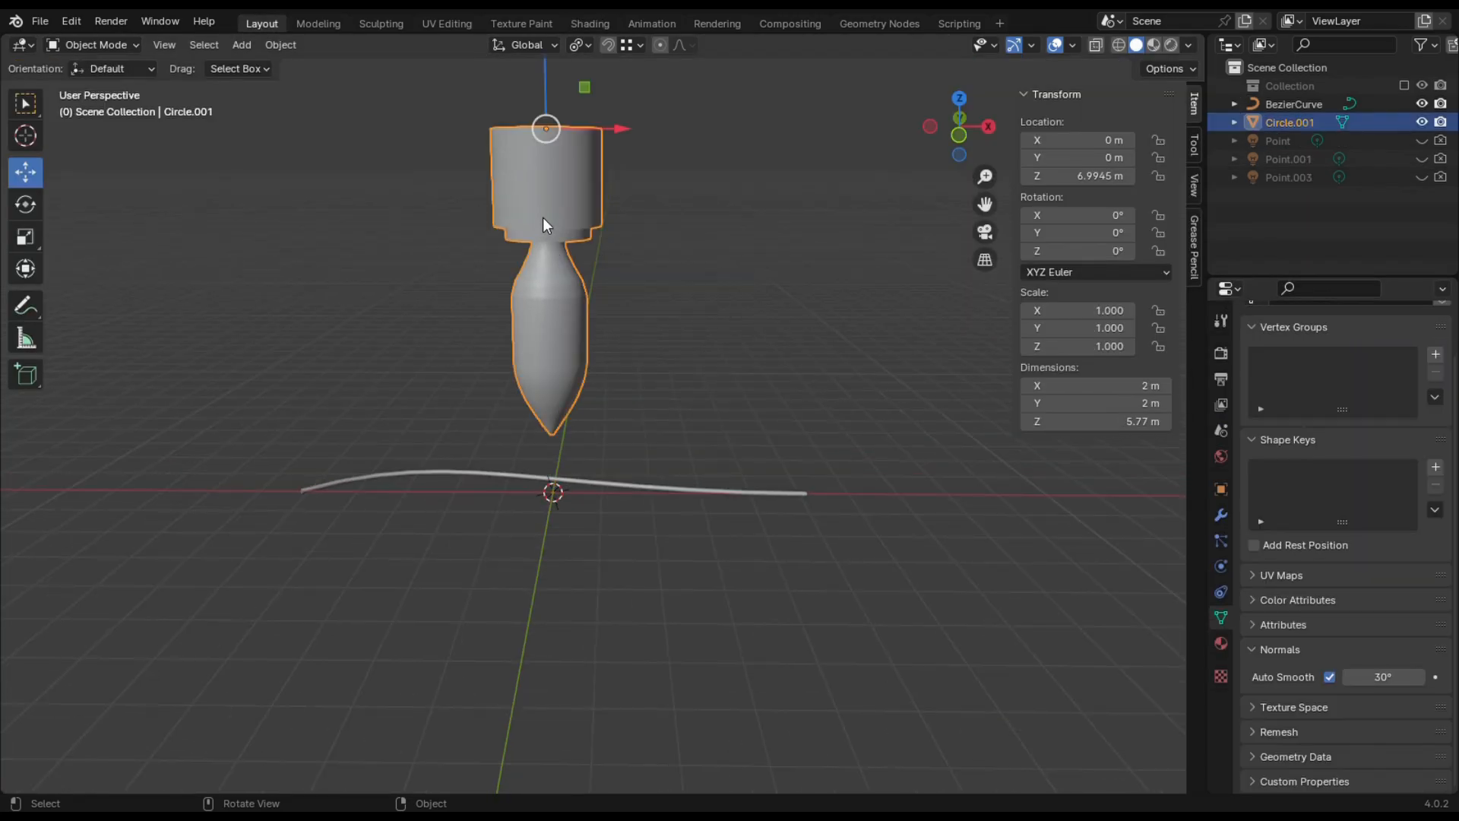
{"action": "key", "text": "s"}
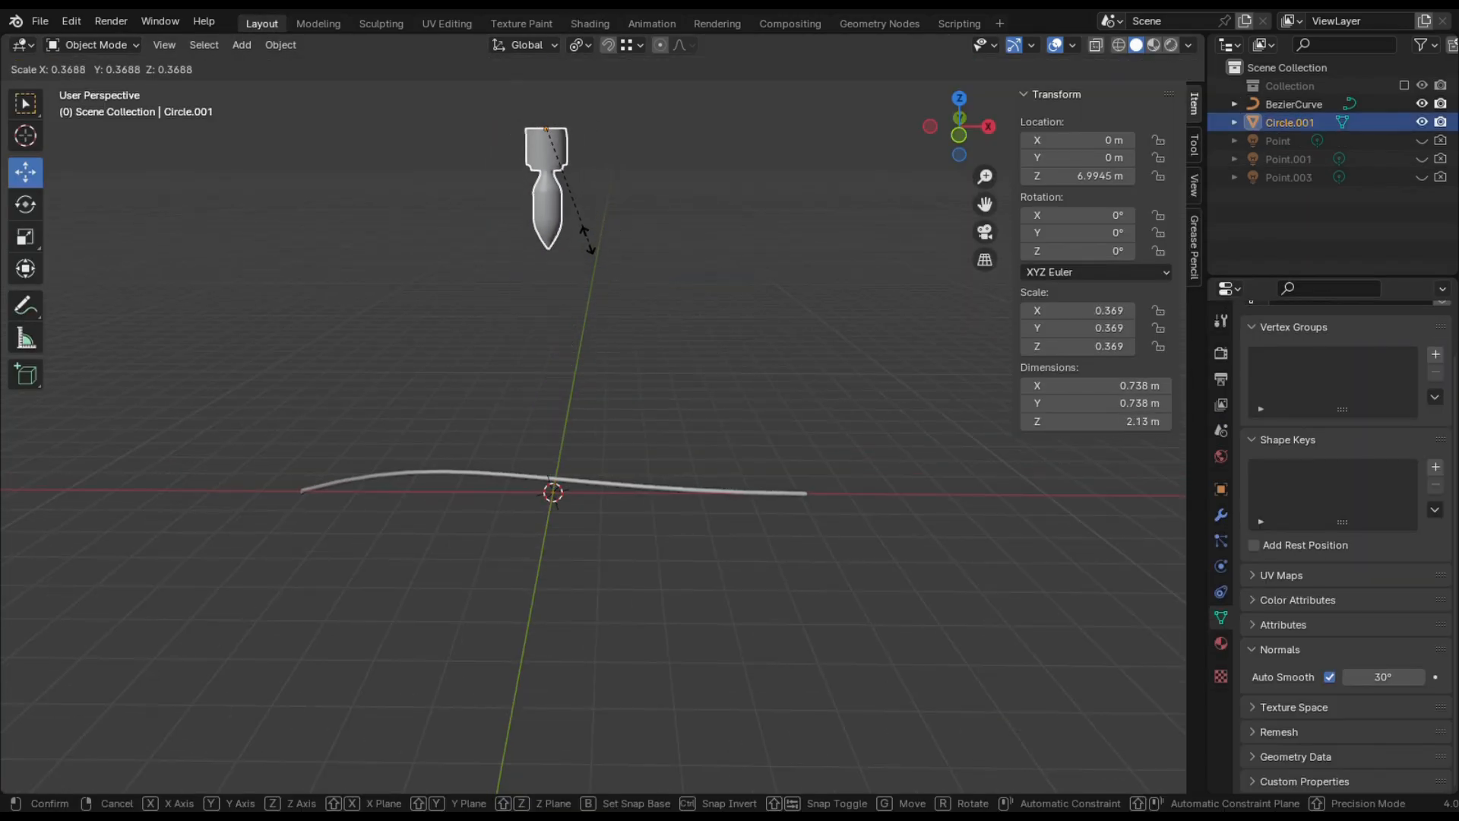
{"action": "left_click", "coordinate": [586, 234]}
Add an Array modifier to the body.
{"action": "left_click", "coordinate": [1221, 515]}
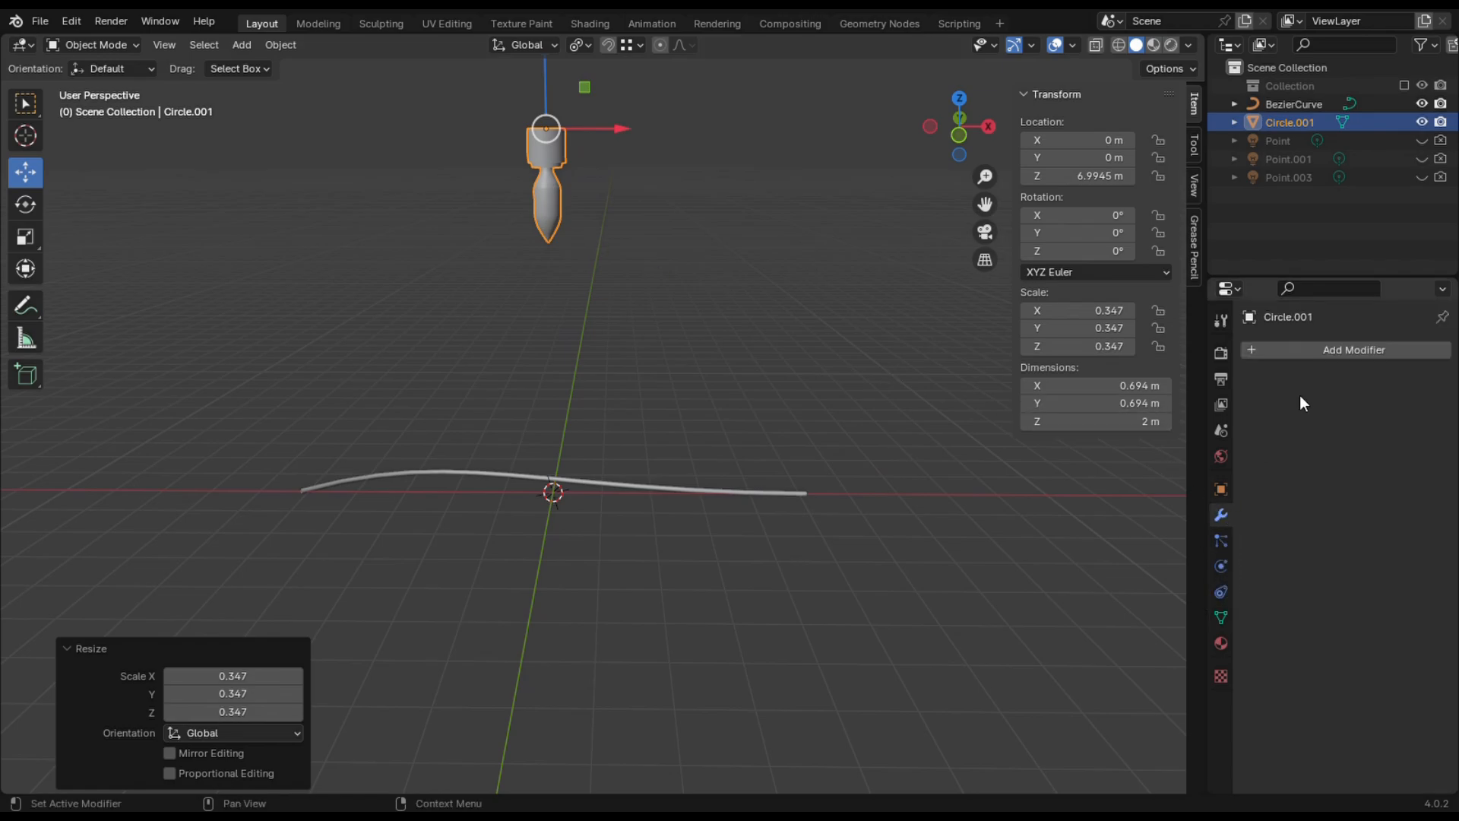
{"action": "left_click", "coordinate": [1286, 351]}
{"action": "mouse_move", "coordinate": [1199, 422]}
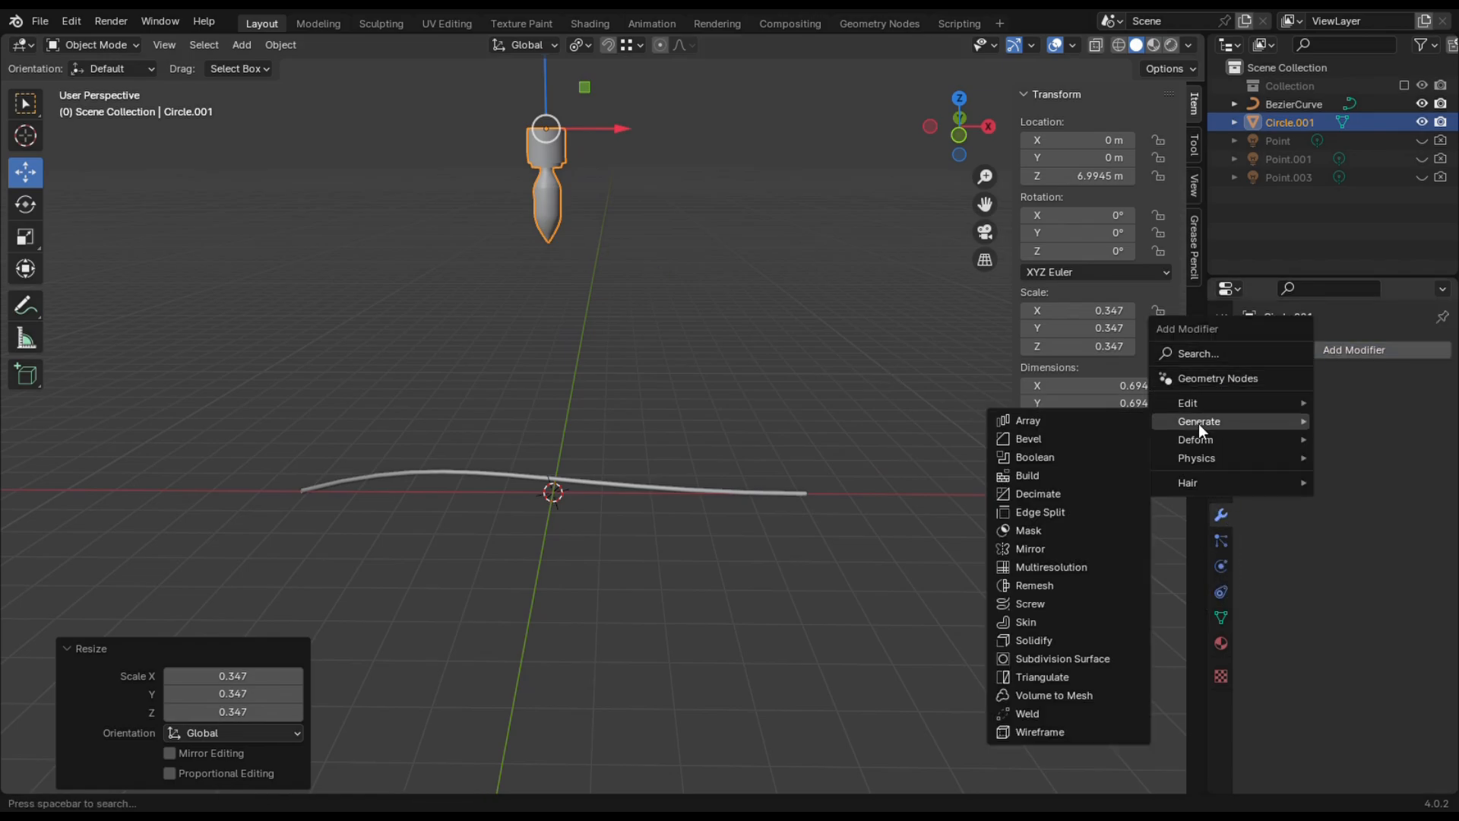
{"action": "left_click", "coordinate": [1085, 423]}
Add a Curve deform modifier to the body below the Array, with BezierCurve as its curve object.
{"action": "left_click", "coordinate": [1286, 351]}
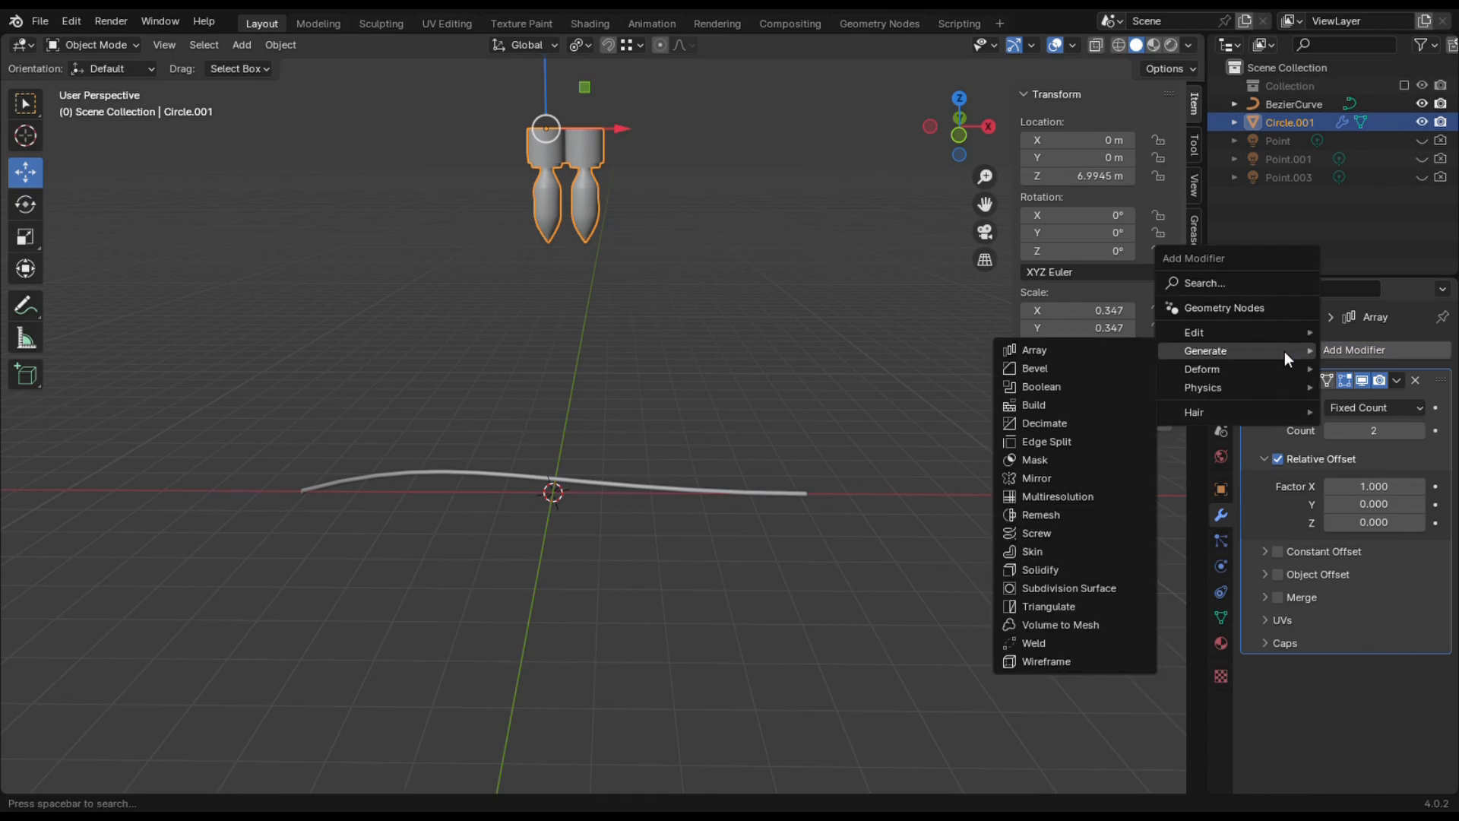
{"action": "mouse_move", "coordinate": [1235, 371]}
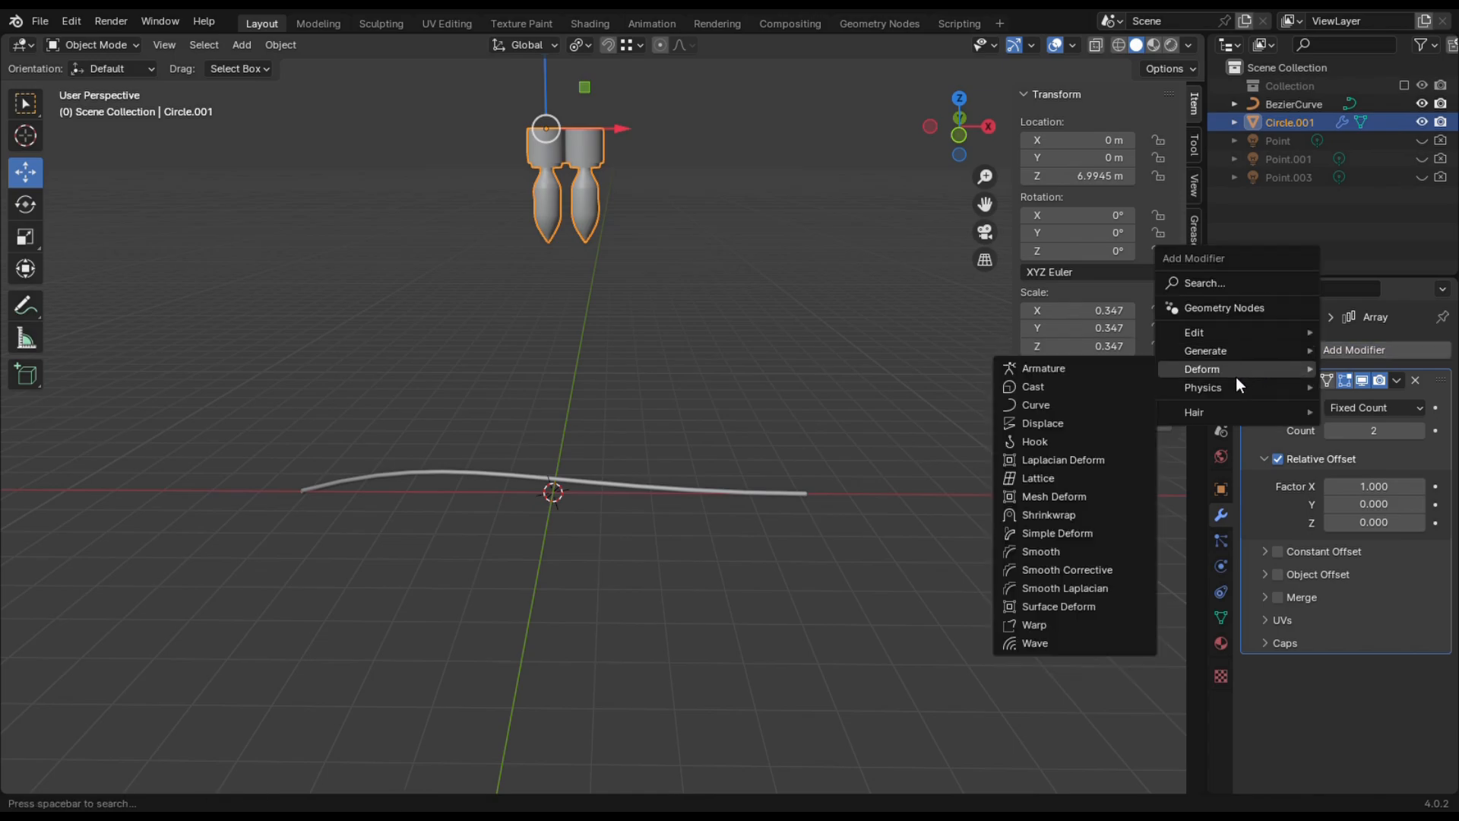
{"action": "left_click", "coordinate": [1074, 402]}
{"action": "left_click", "coordinate": [1415, 695]}
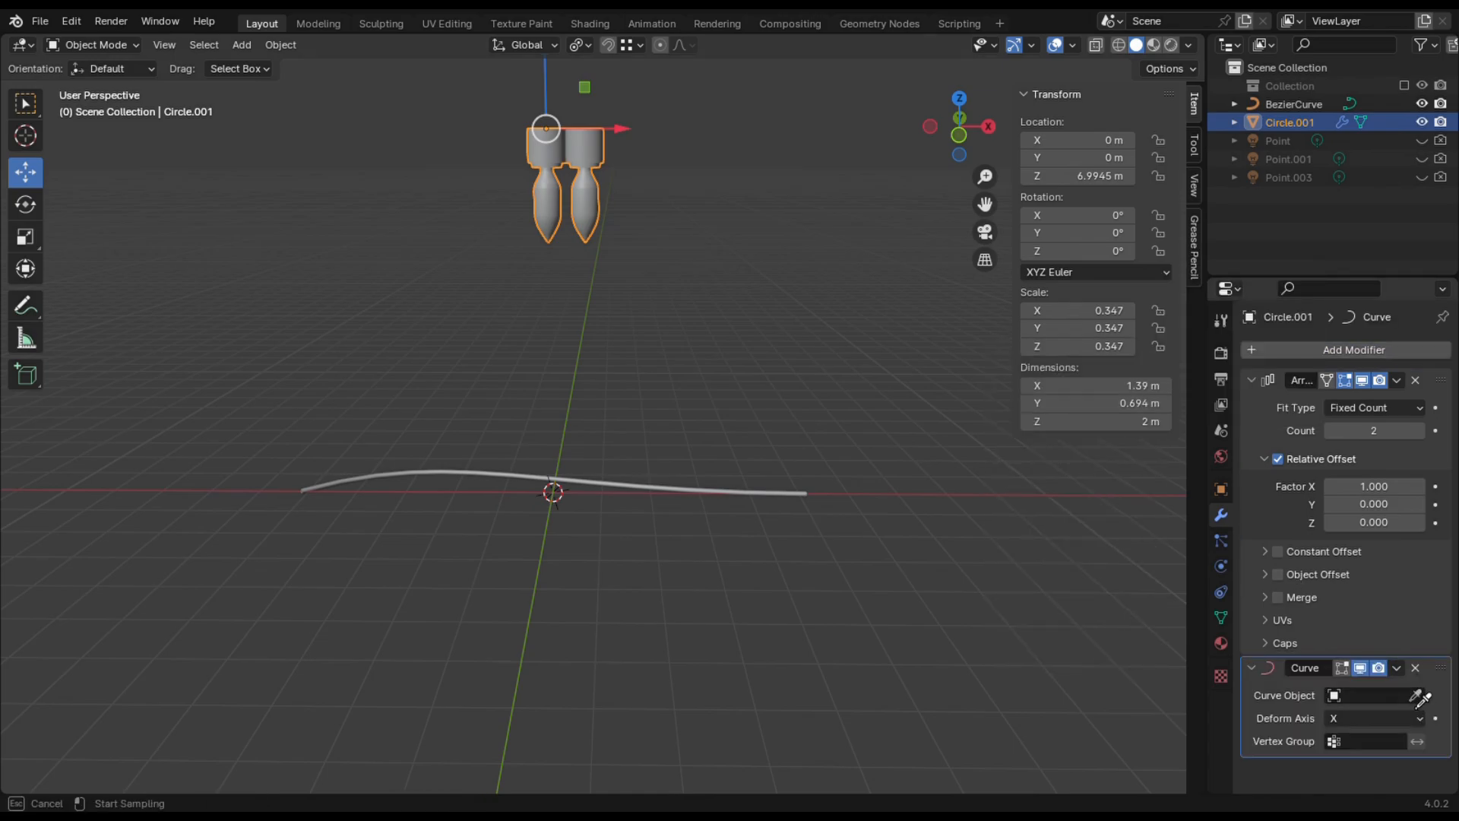
{"action": "left_click", "coordinate": [764, 495]}
Lower the arrayed body along Z to about 0.1 m so its tops sit at the start of the curve.
{"action": "left_click_drag", "start_coordinate": [553, 112], "coordinate": [559, 467]}
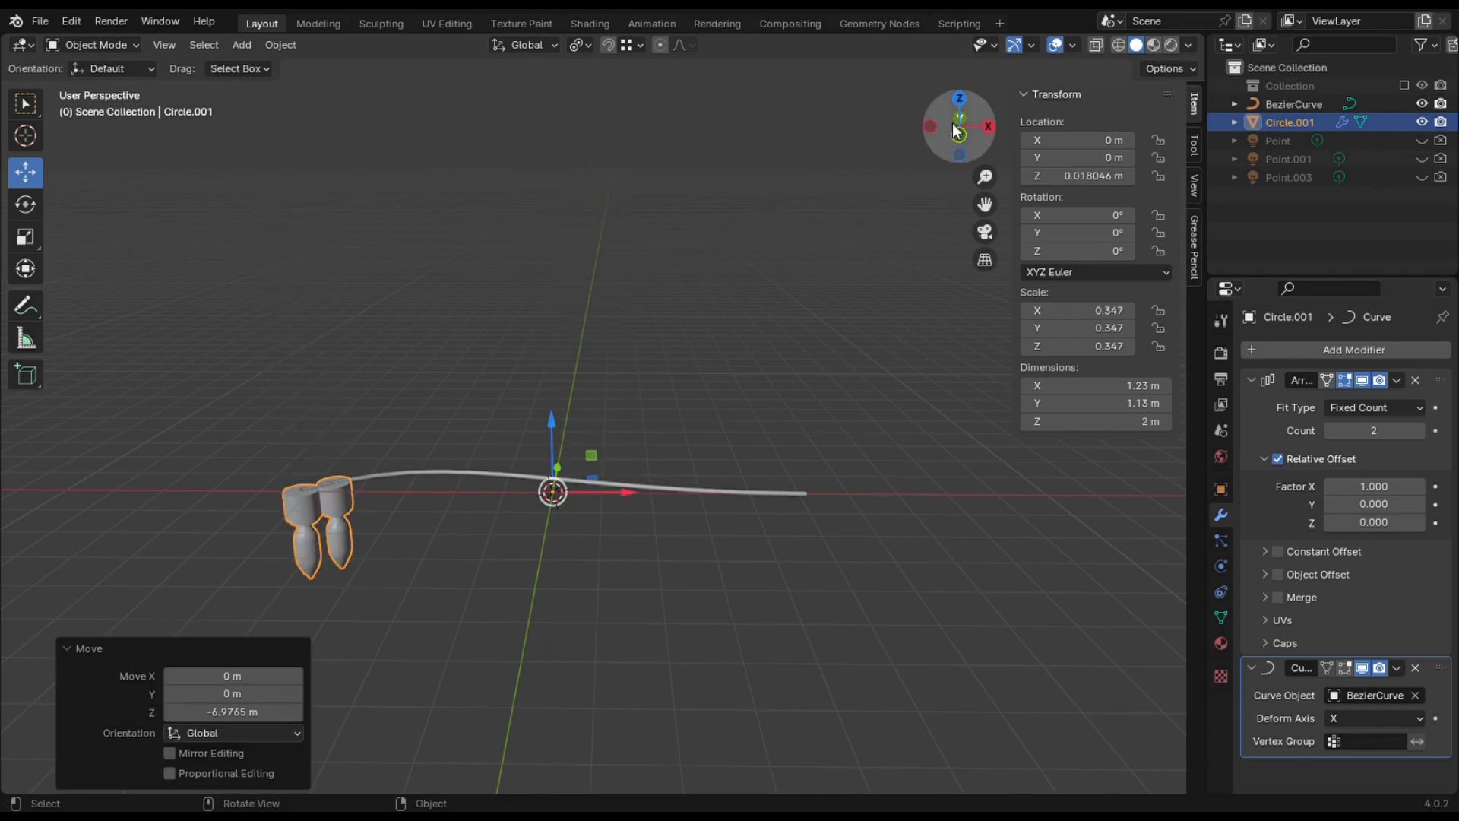
{"action": "left_click_drag", "start_coordinate": [952, 124], "coordinate": [542, 340]}
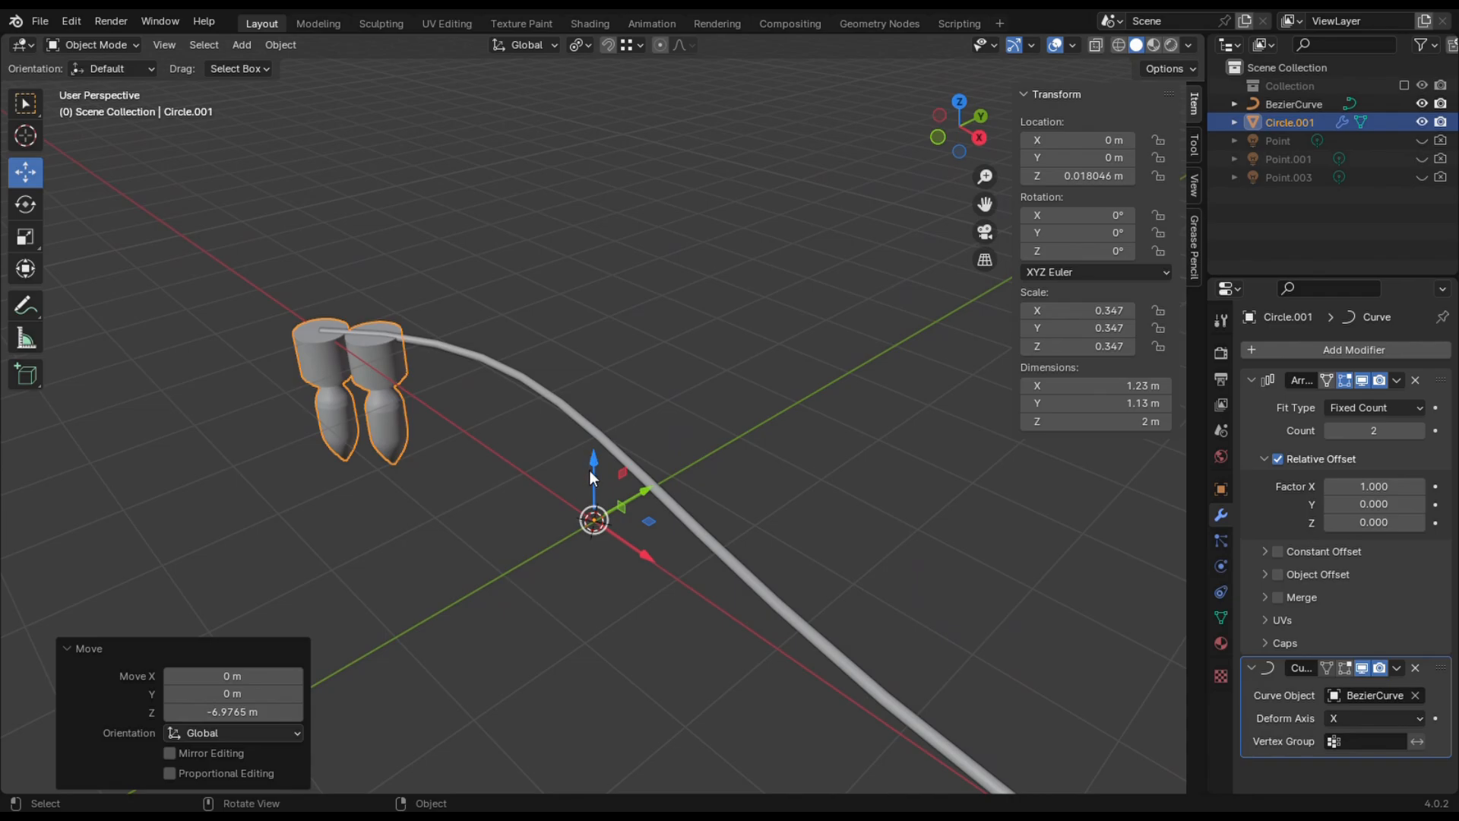
{"action": "left_click_drag", "start_coordinate": [589, 470], "coordinate": [590, 462]}
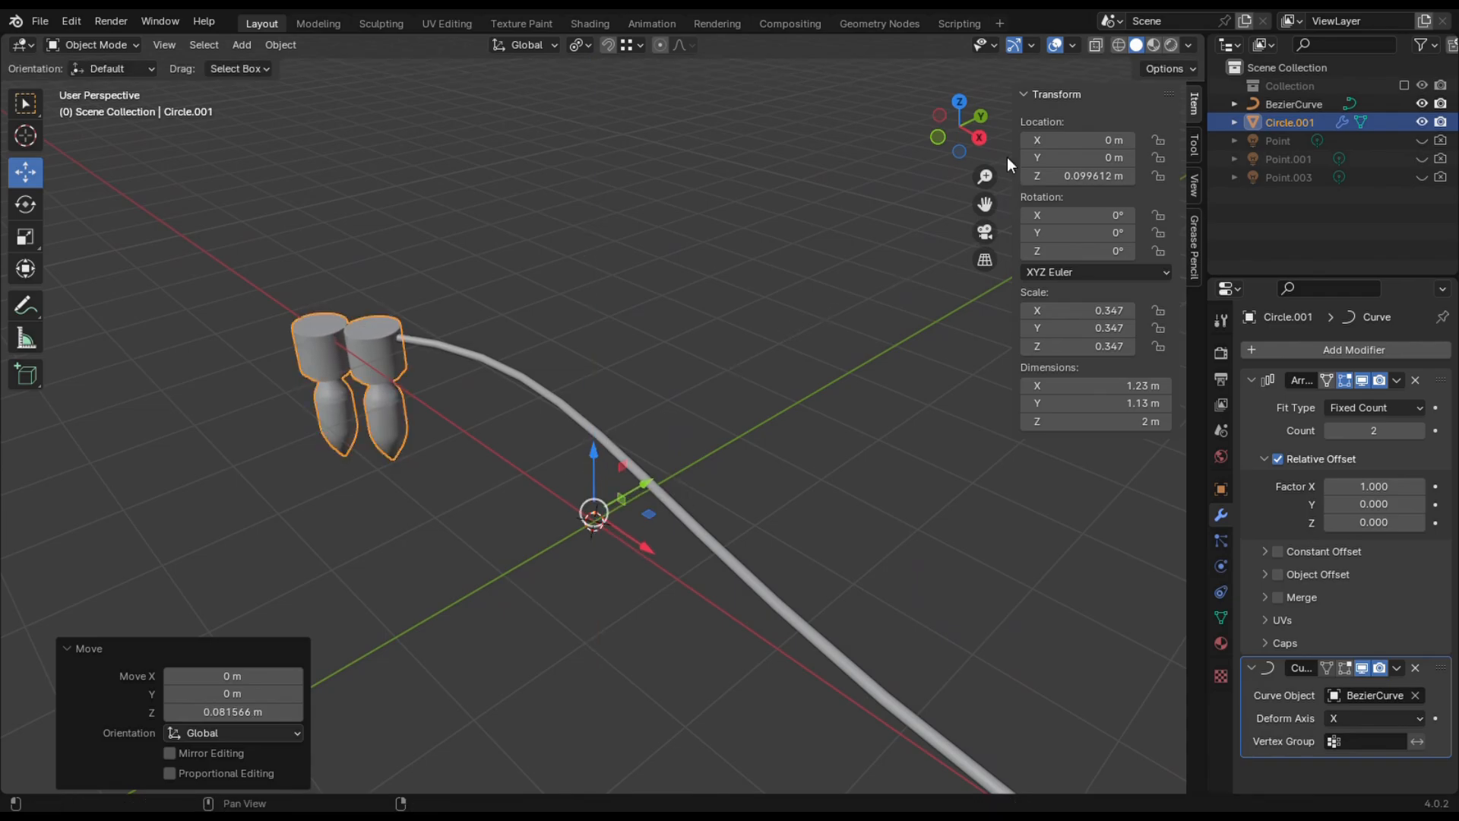
{"action": "left_click_drag", "start_coordinate": [976, 138], "coordinate": [946, 146]}
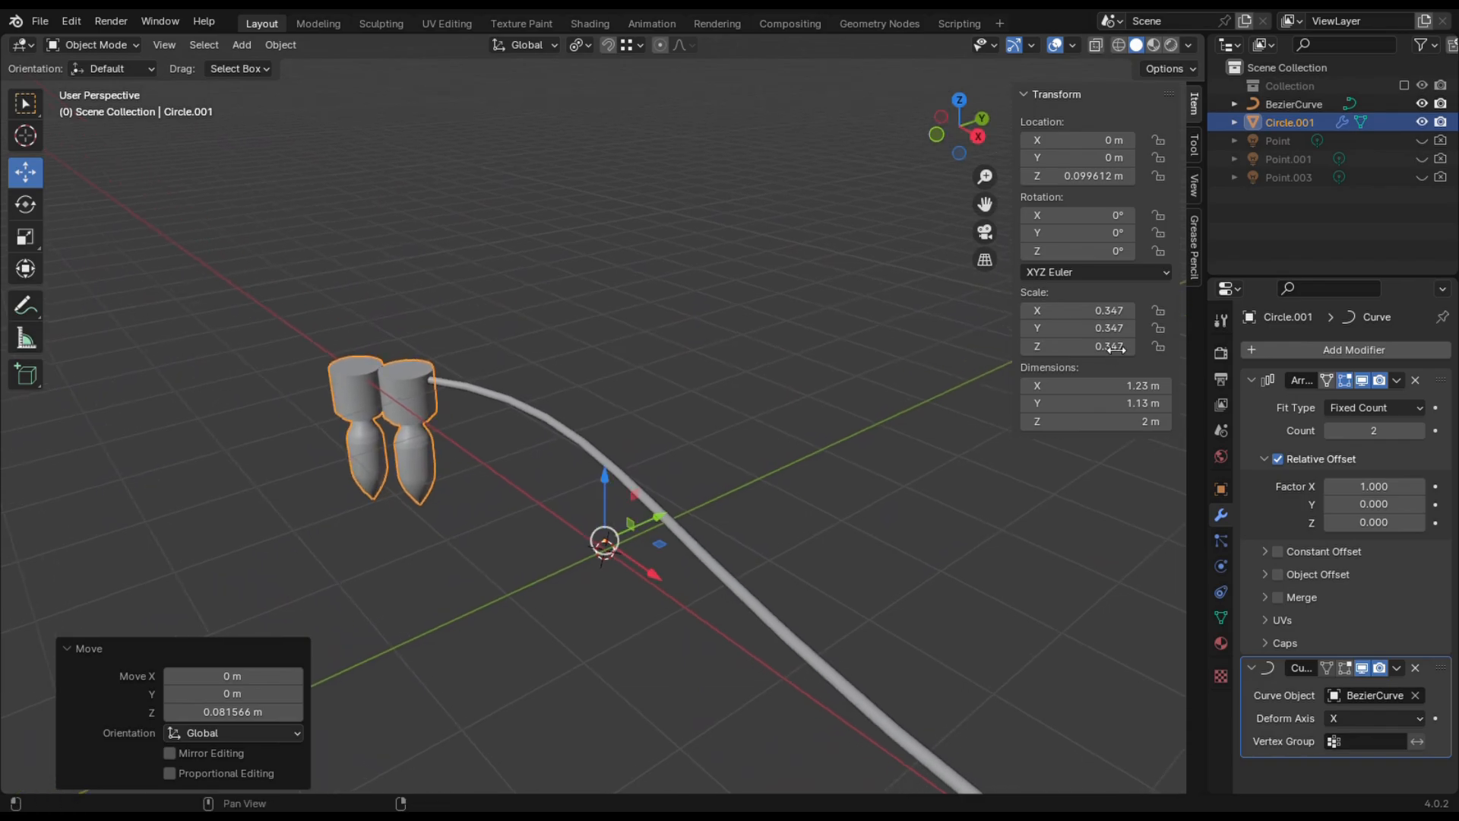
Set the Array modifier's relative offset X factor to 1.7 to space the bodies apart along the curve.
{"action": "left_click", "coordinate": [1418, 486]}
{"action": "left_click", "coordinate": [1419, 486]}
{"action": "left_click", "coordinate": [1419, 486]}
{"action": "left_click", "coordinate": [1419, 487]}
{"action": "left_click", "coordinate": [1419, 486]}
{"action": "left_click", "coordinate": [1418, 486]}
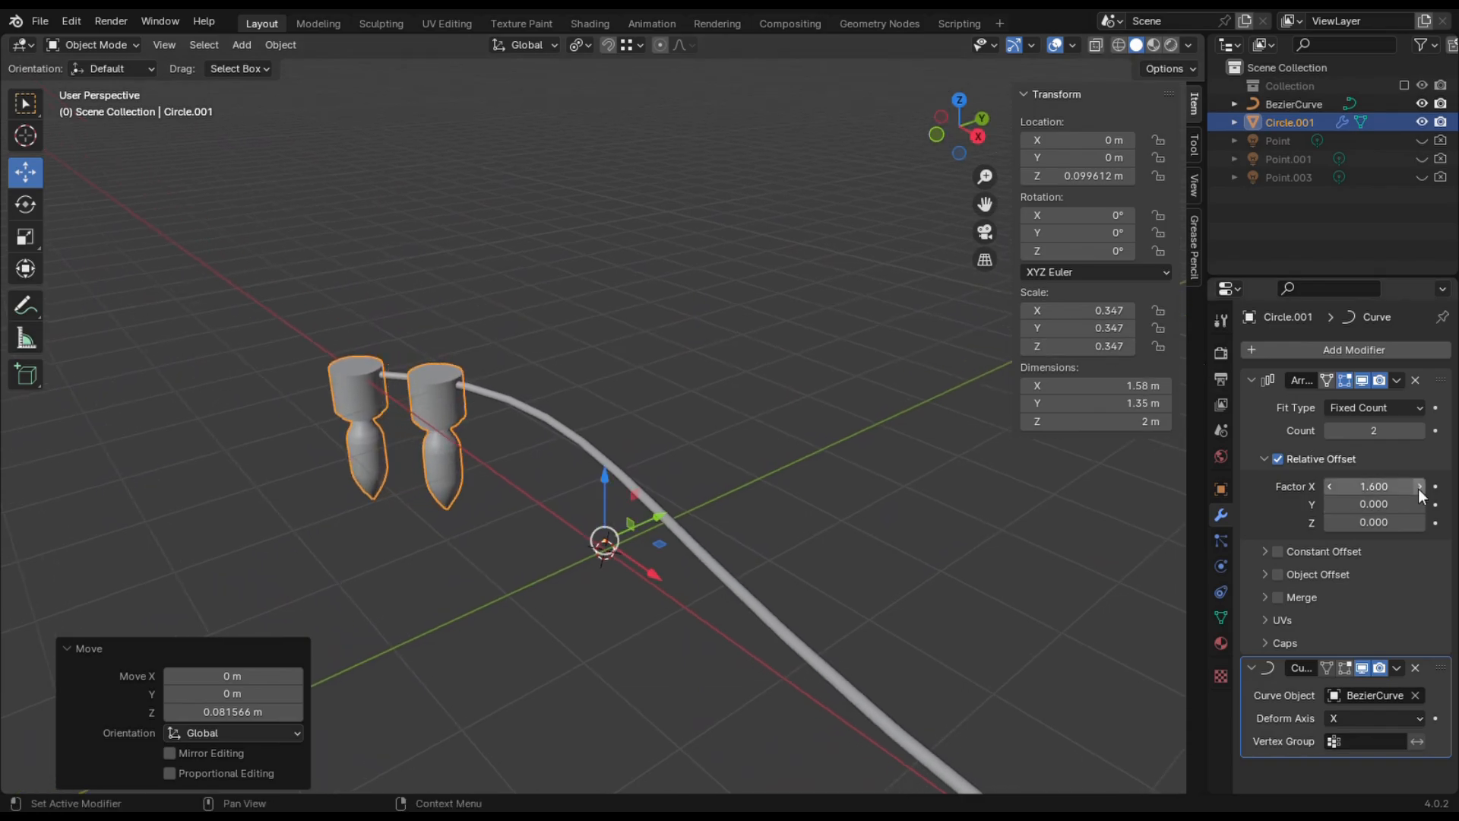
{"action": "left_click", "coordinate": [1418, 487]}
Scale the arrayed body down uniformly to about 0.161 and deselect it.
{"action": "left_click_drag", "start_coordinate": [979, 117], "coordinate": [959, 118]}
{"action": "scroll", "coordinate": [797, 331], "scroll_direction": "down", "scroll_amount": 4}
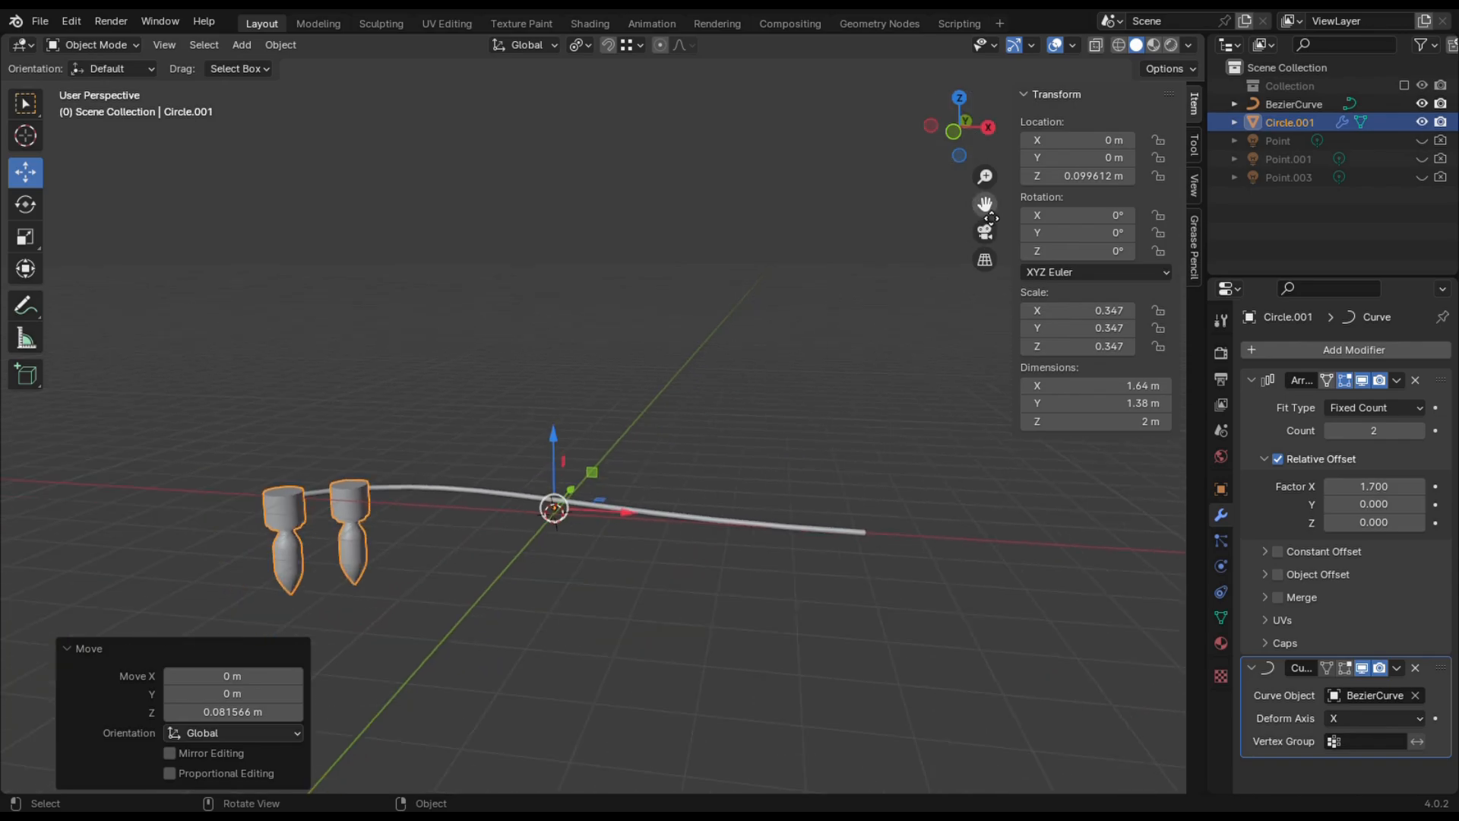
{"action": "left_click_drag", "start_coordinate": [984, 204], "coordinate": [1102, 120]}
{"action": "scroll", "coordinate": [460, 515], "scroll_direction": "up", "scroll_amount": 2}
{"action": "key", "text": "s"}
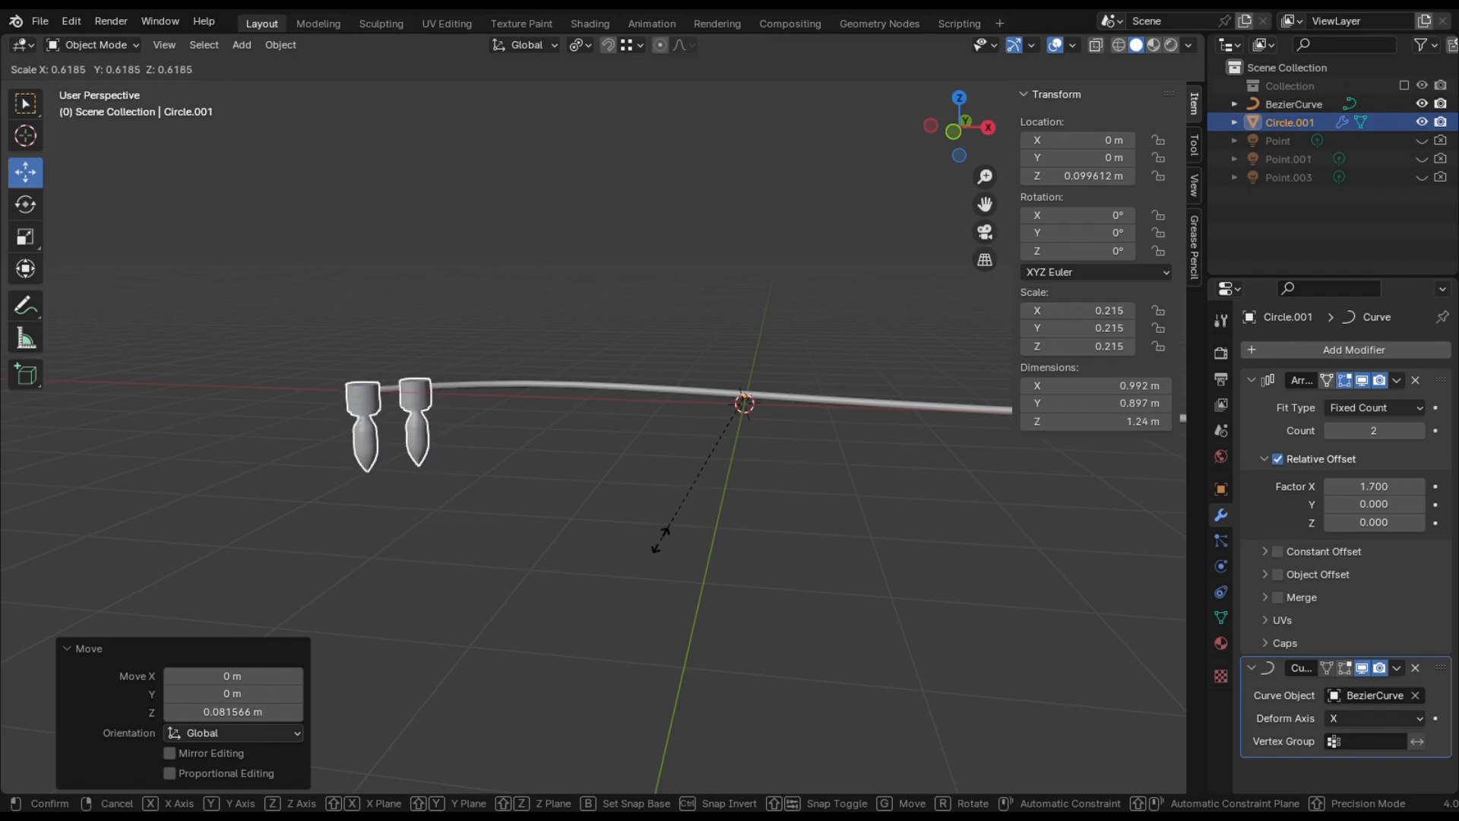
{"action": "left_click", "coordinate": [702, 496]}
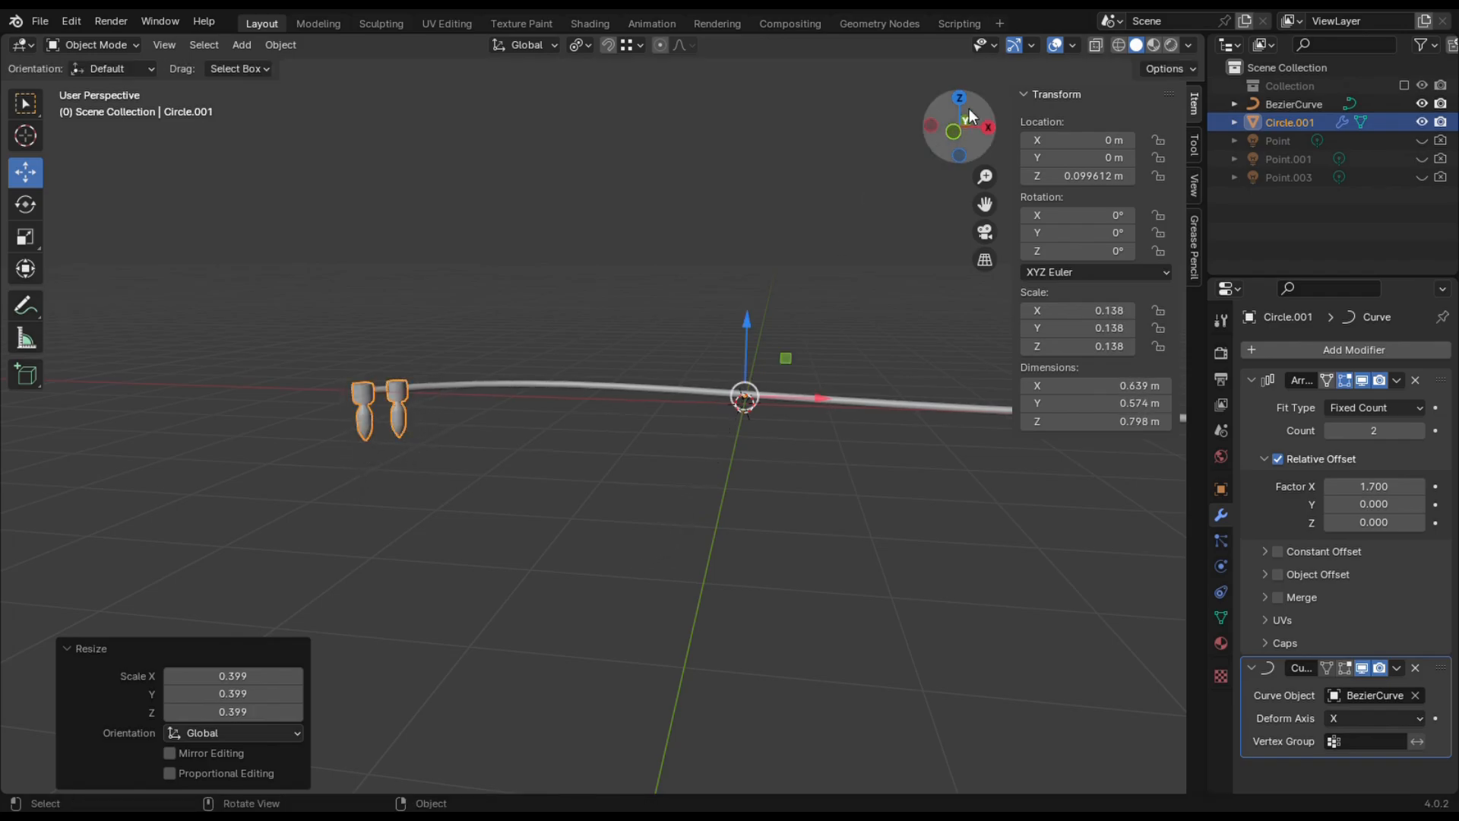
{"action": "left_click_drag", "start_coordinate": [969, 108], "coordinate": [647, 444]}
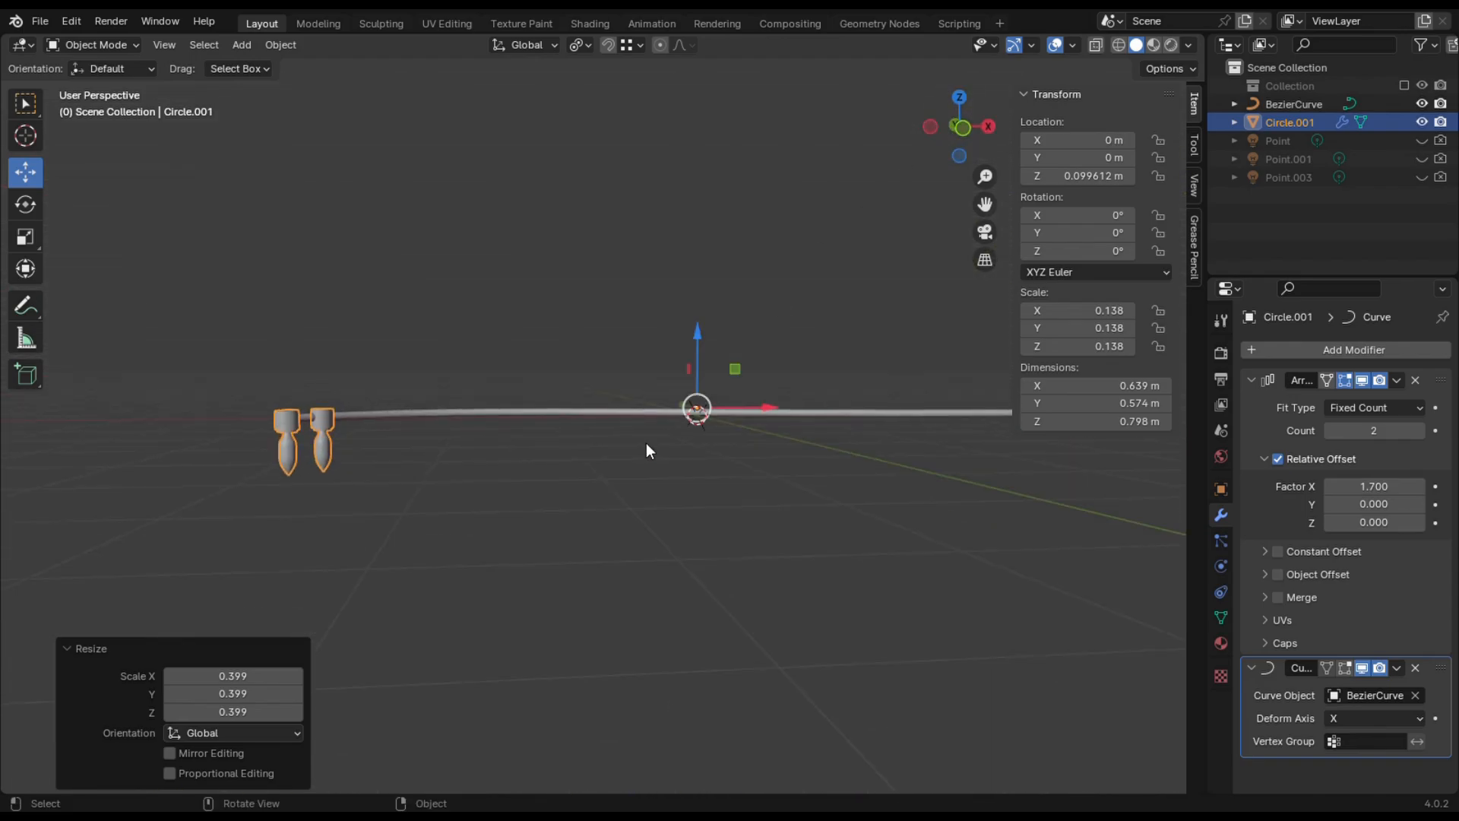
{"action": "key", "text": "s"}
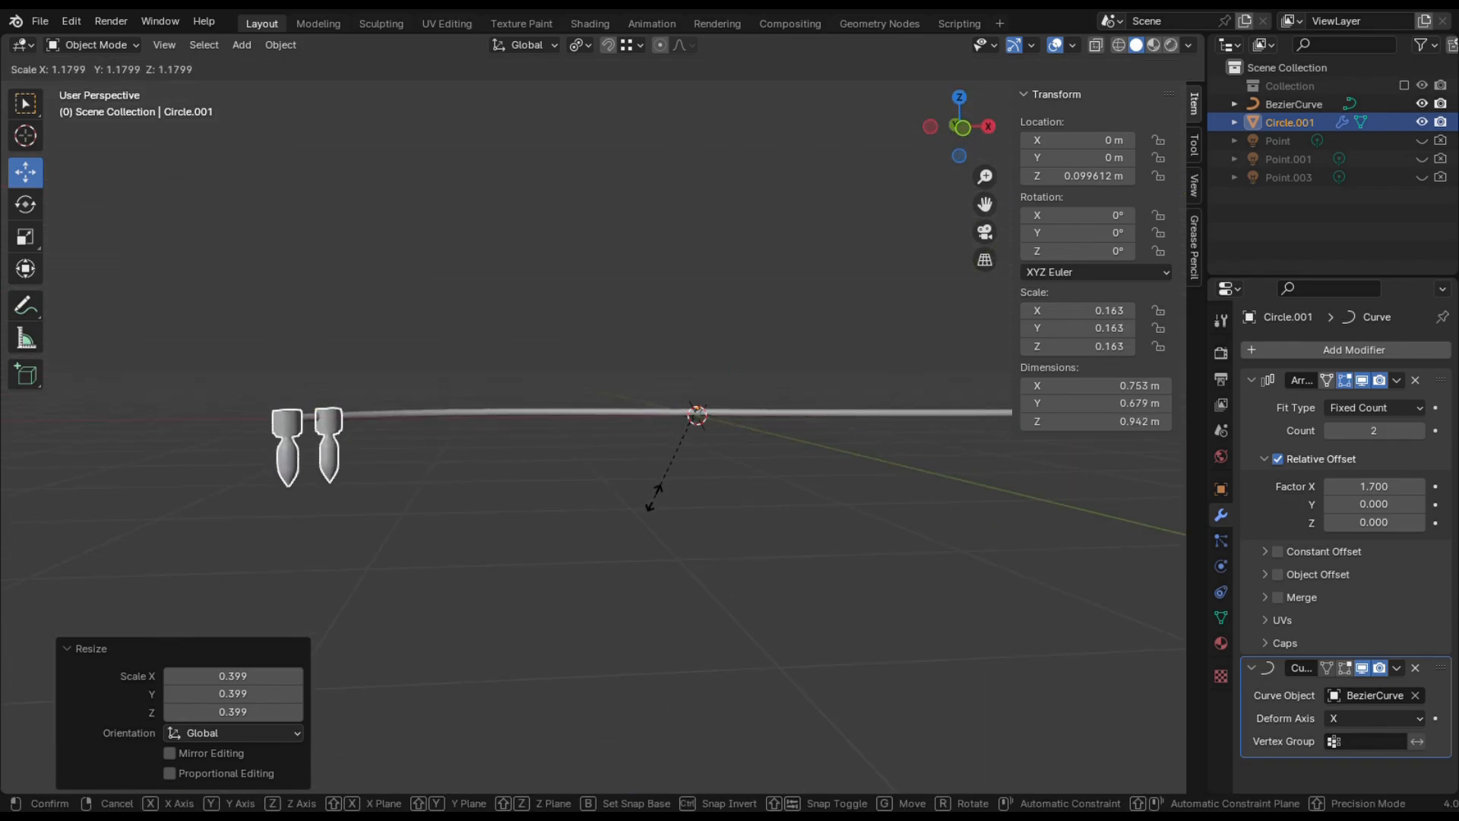
{"action": "left_click", "coordinate": [651, 505]}
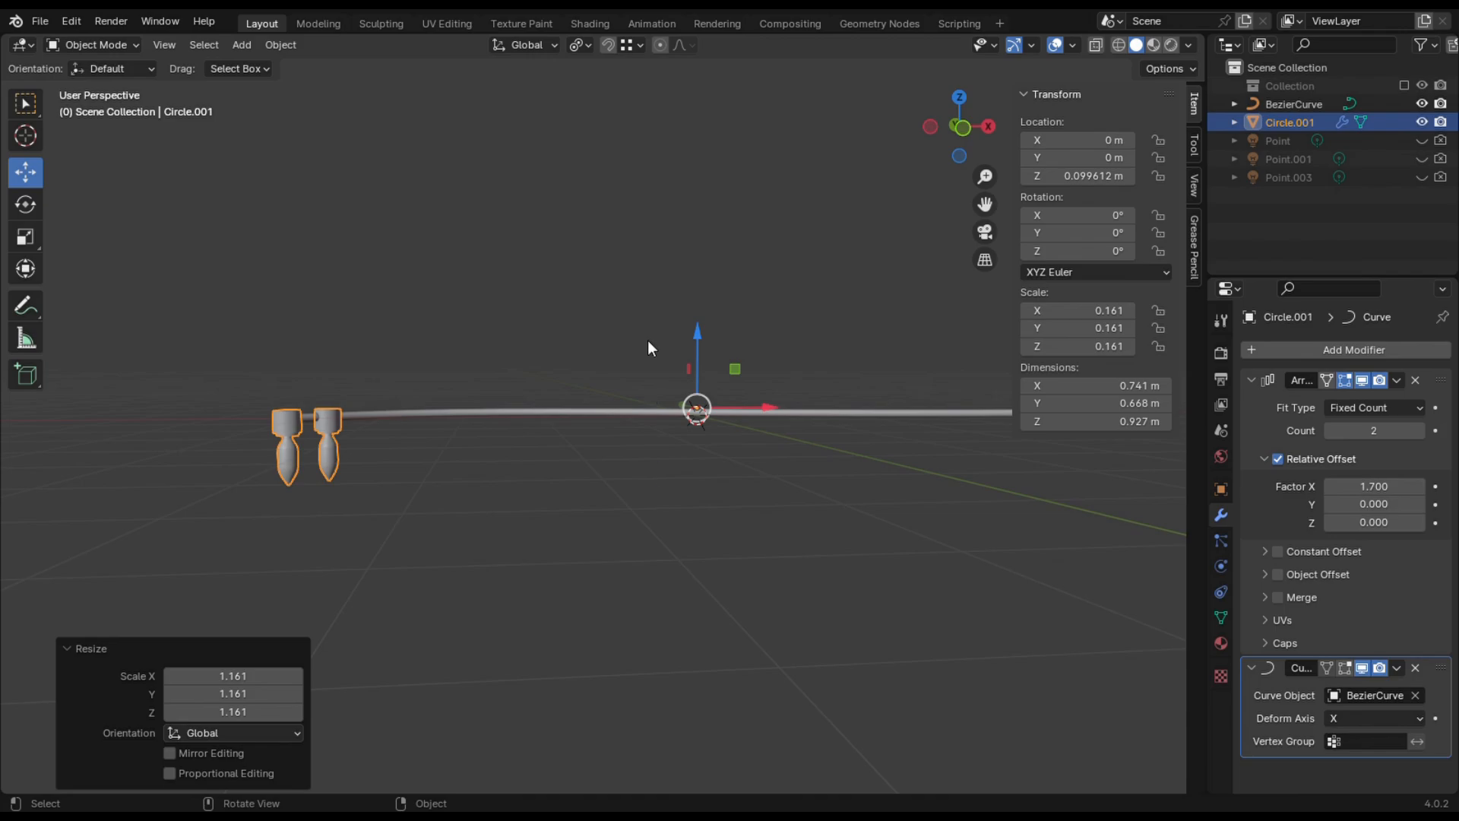
{"action": "left_click", "coordinate": [646, 335]}
Set the Bezier curve's round bevel depth to 0.005 m to make the wire thinner.
{"action": "scroll", "coordinate": [640, 320], "scroll_direction": "down", "scroll_amount": 2}
{"action": "scroll", "coordinate": [727, 287], "scroll_direction": "up", "scroll_amount": 4}
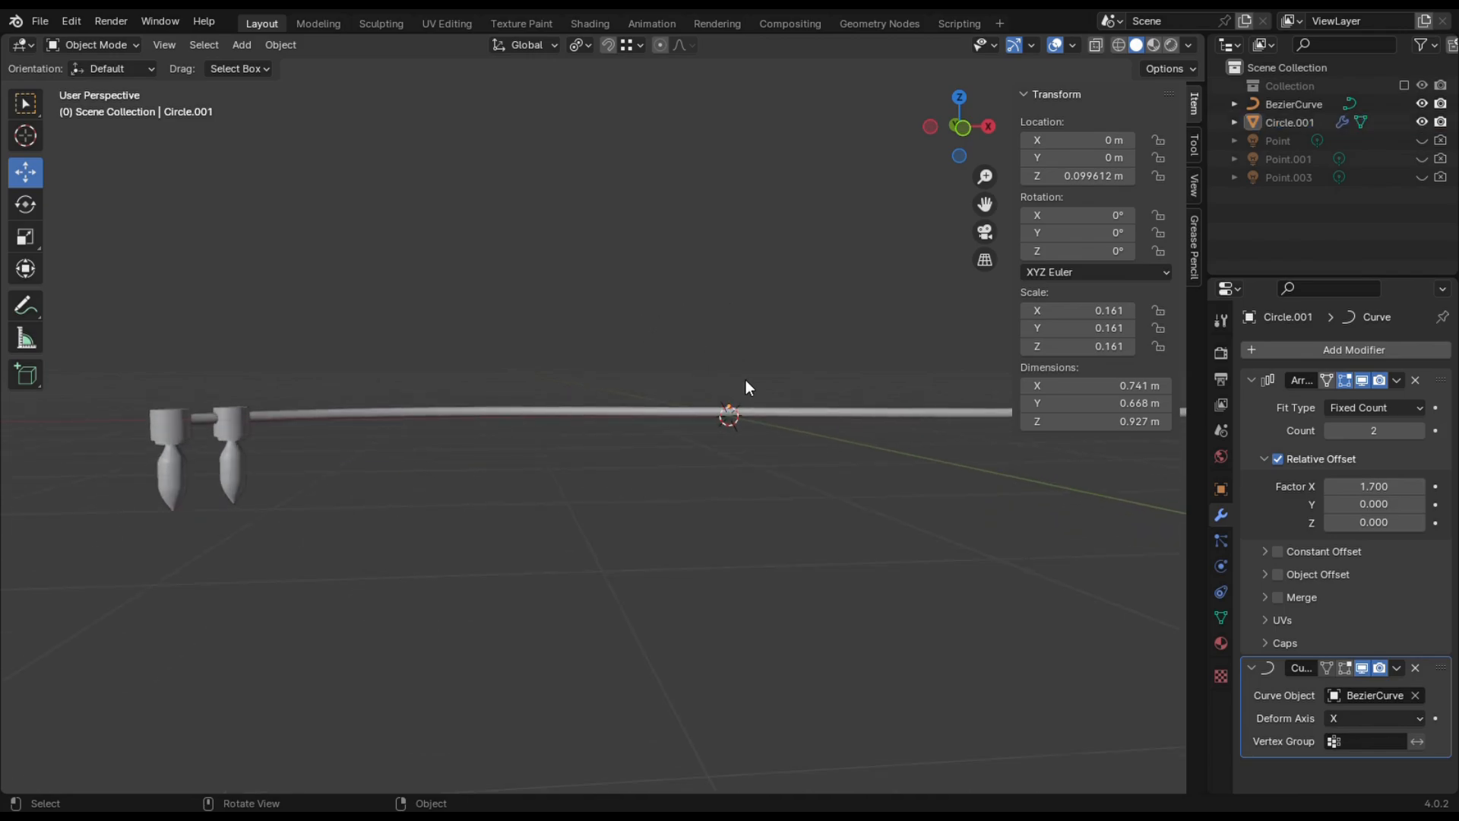
{"action": "left_click", "coordinate": [698, 415]}
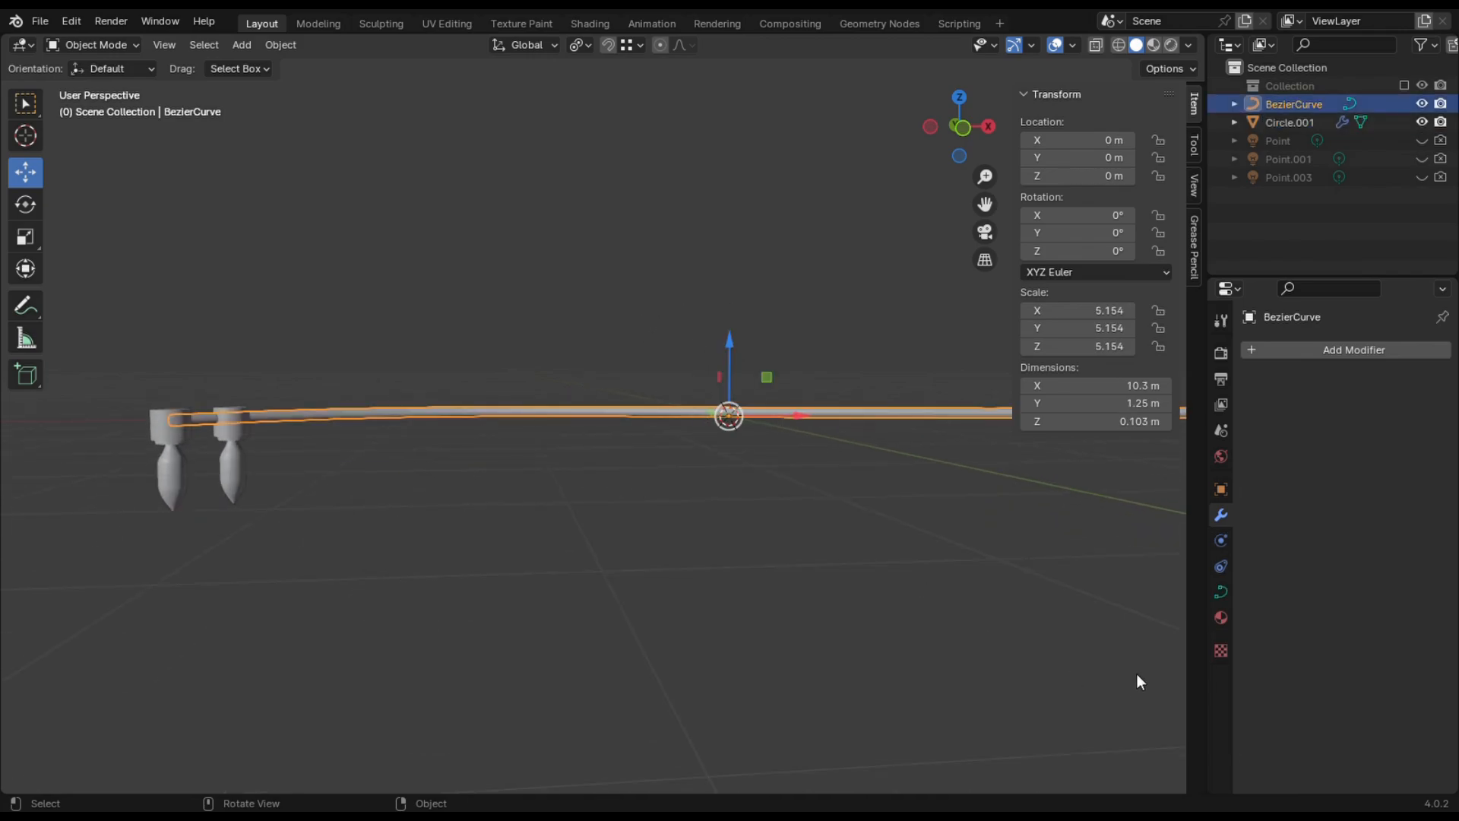
{"action": "left_click", "coordinate": [1220, 591]}
{"action": "scroll", "coordinate": [1301, 663], "scroll_direction": "down", "scroll_amount": 5}
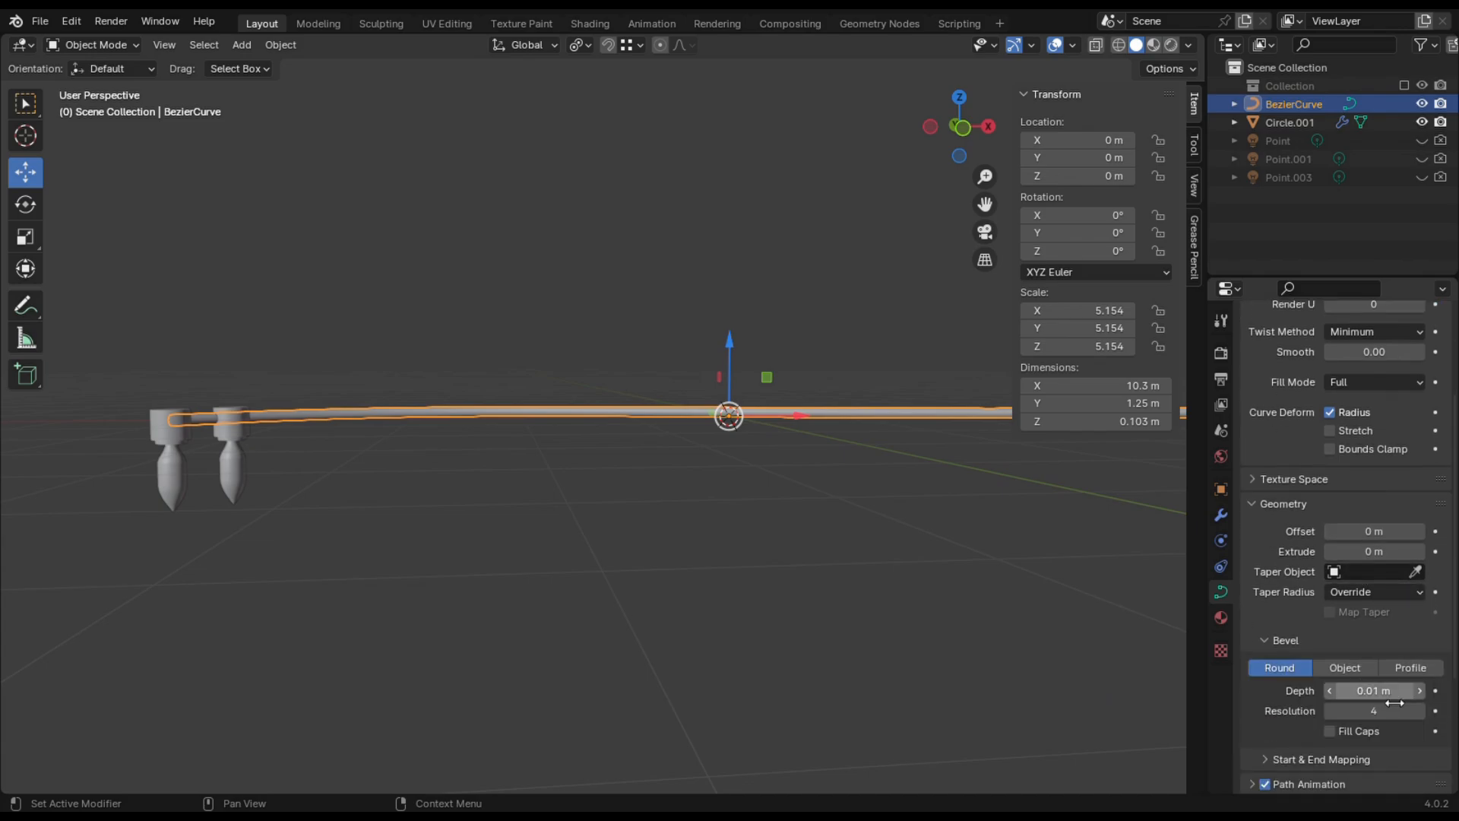
{"action": "left_click", "coordinate": [1390, 697]}
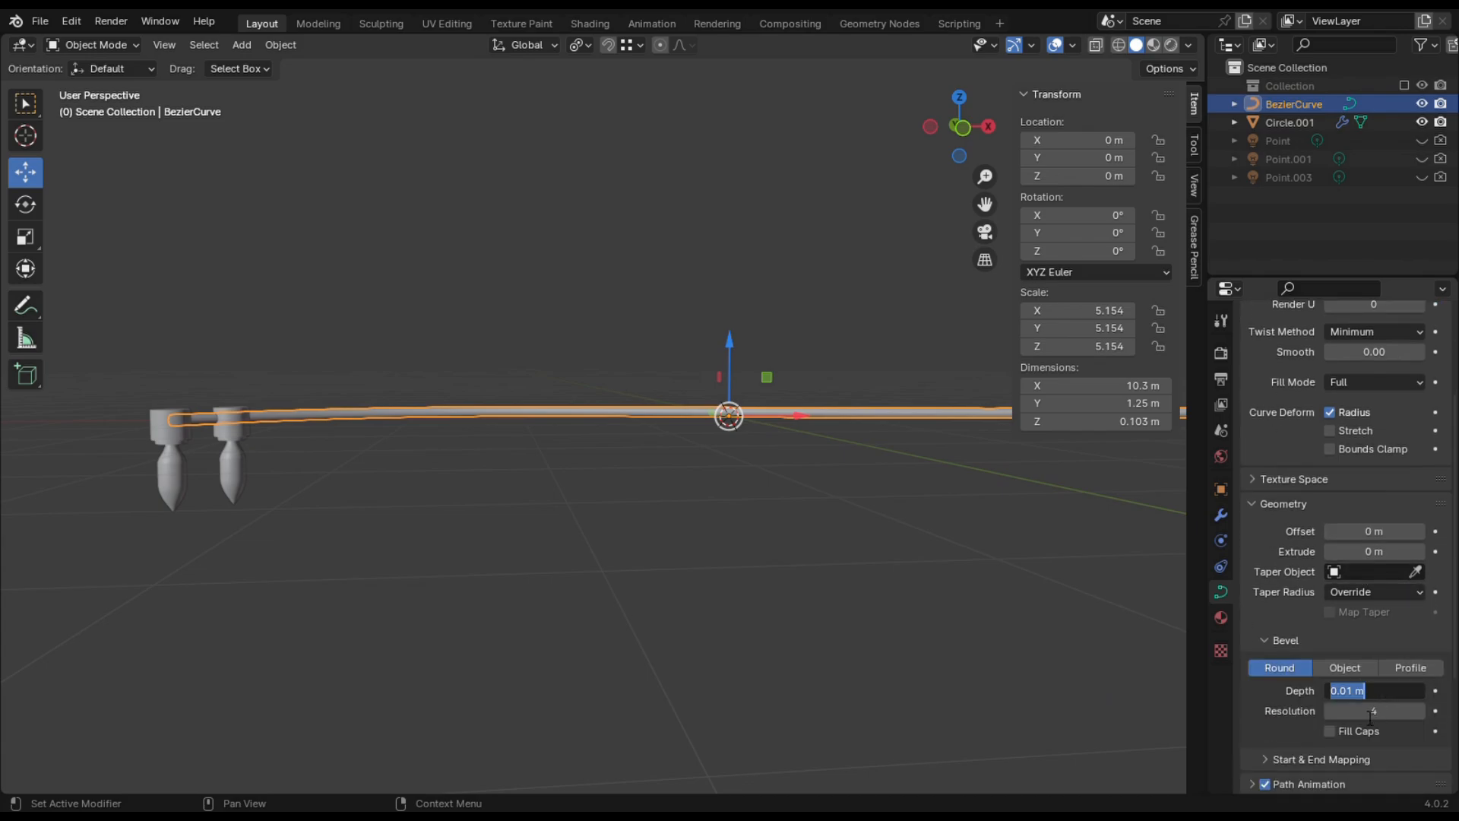
{"action": "type", "text": "0."}
{"action": "key", "text": "Return"}
{"action": "left_click", "coordinate": [804, 595]}
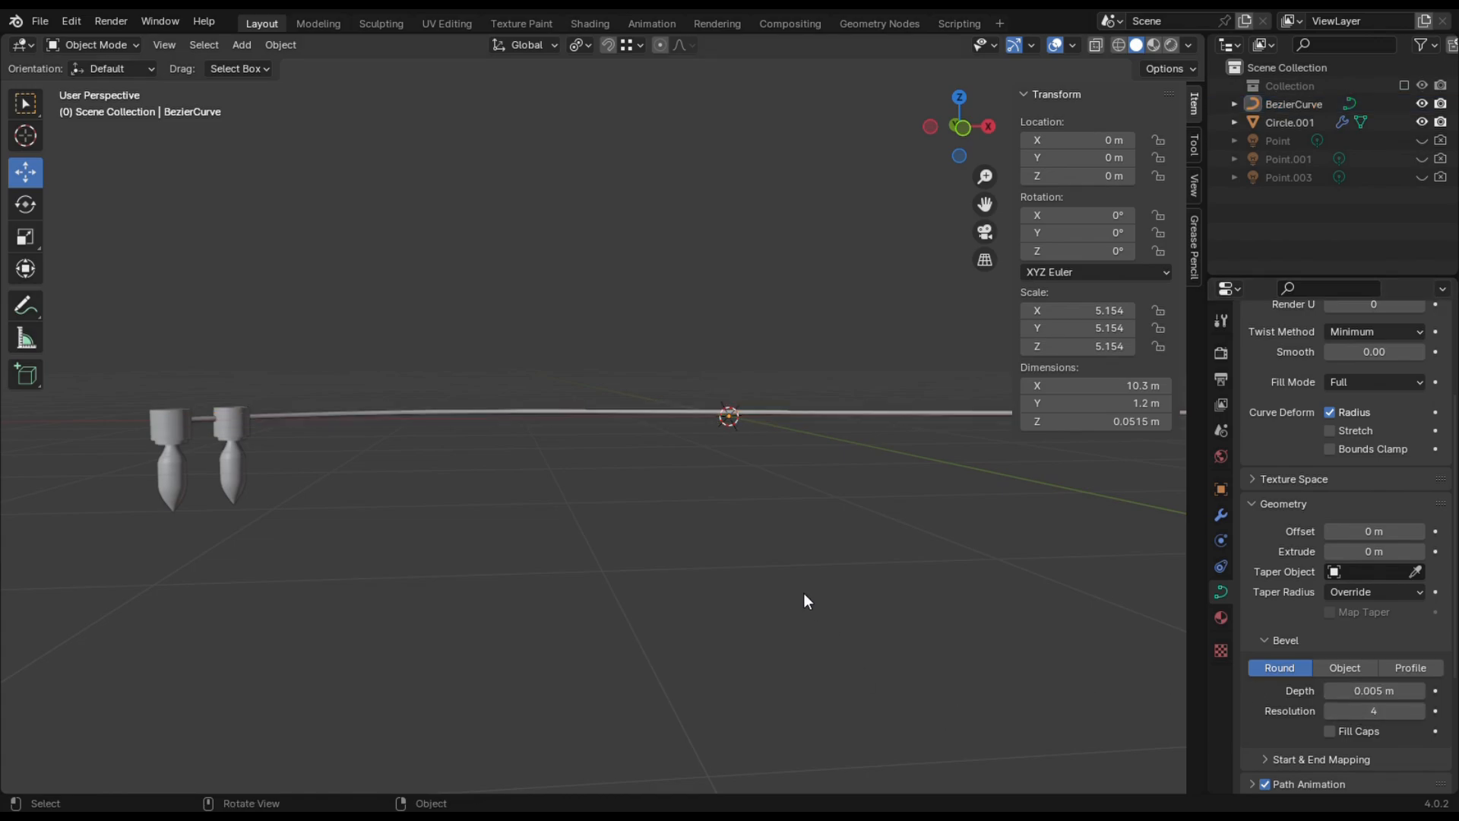
Raise the body's Array count to 21 so the lights fill the whole length of the curve.
{"action": "left_click_drag", "start_coordinate": [959, 127], "coordinate": [921, 132]}
{"action": "scroll", "coordinate": [1342, 473], "scroll_direction": "up", "scroll_amount": 3}
{"action": "scroll", "coordinate": [1342, 479], "scroll_direction": "up", "scroll_amount": 2}
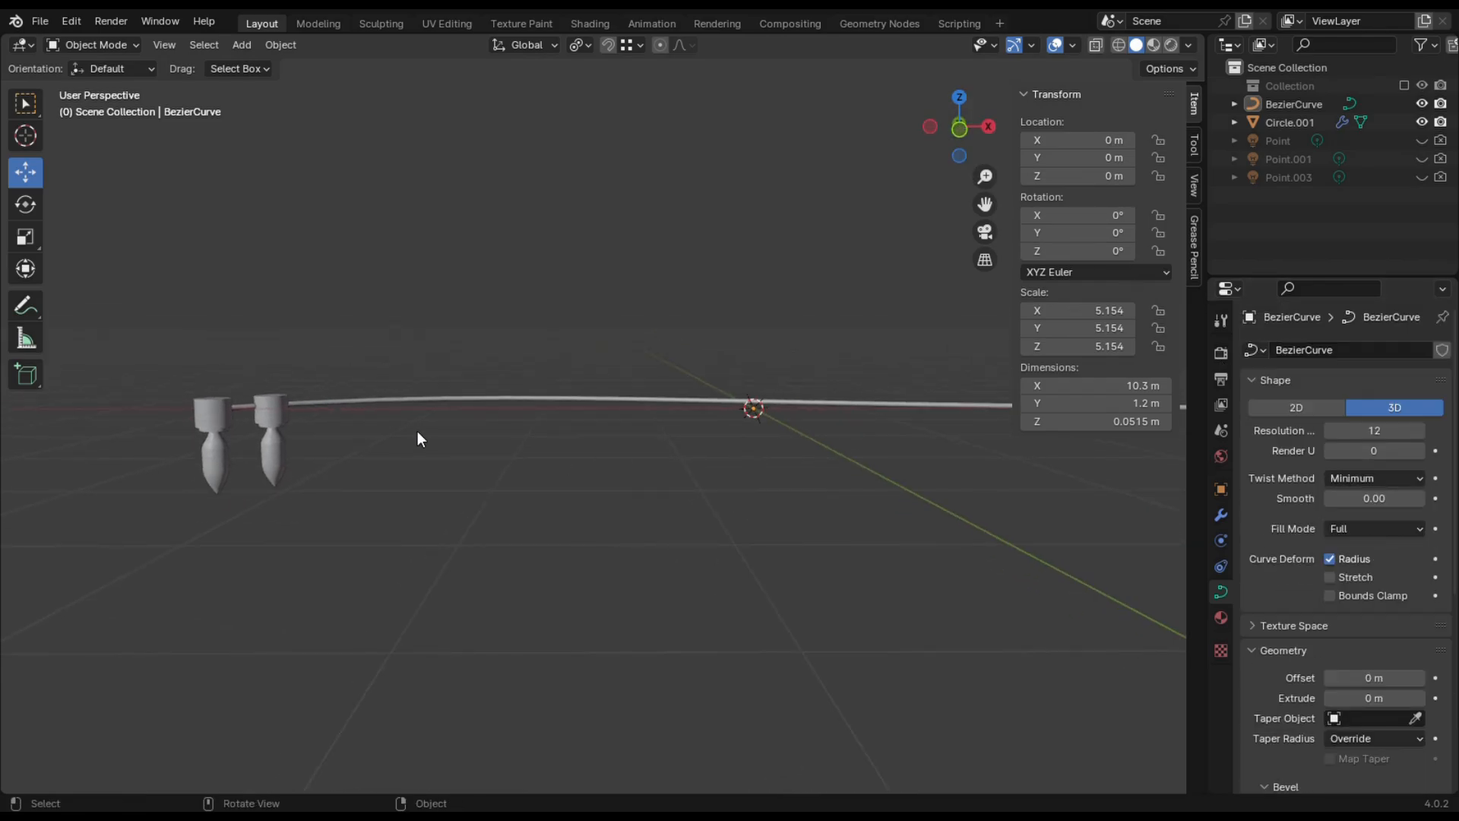
{"action": "left_click", "coordinate": [272, 425]}
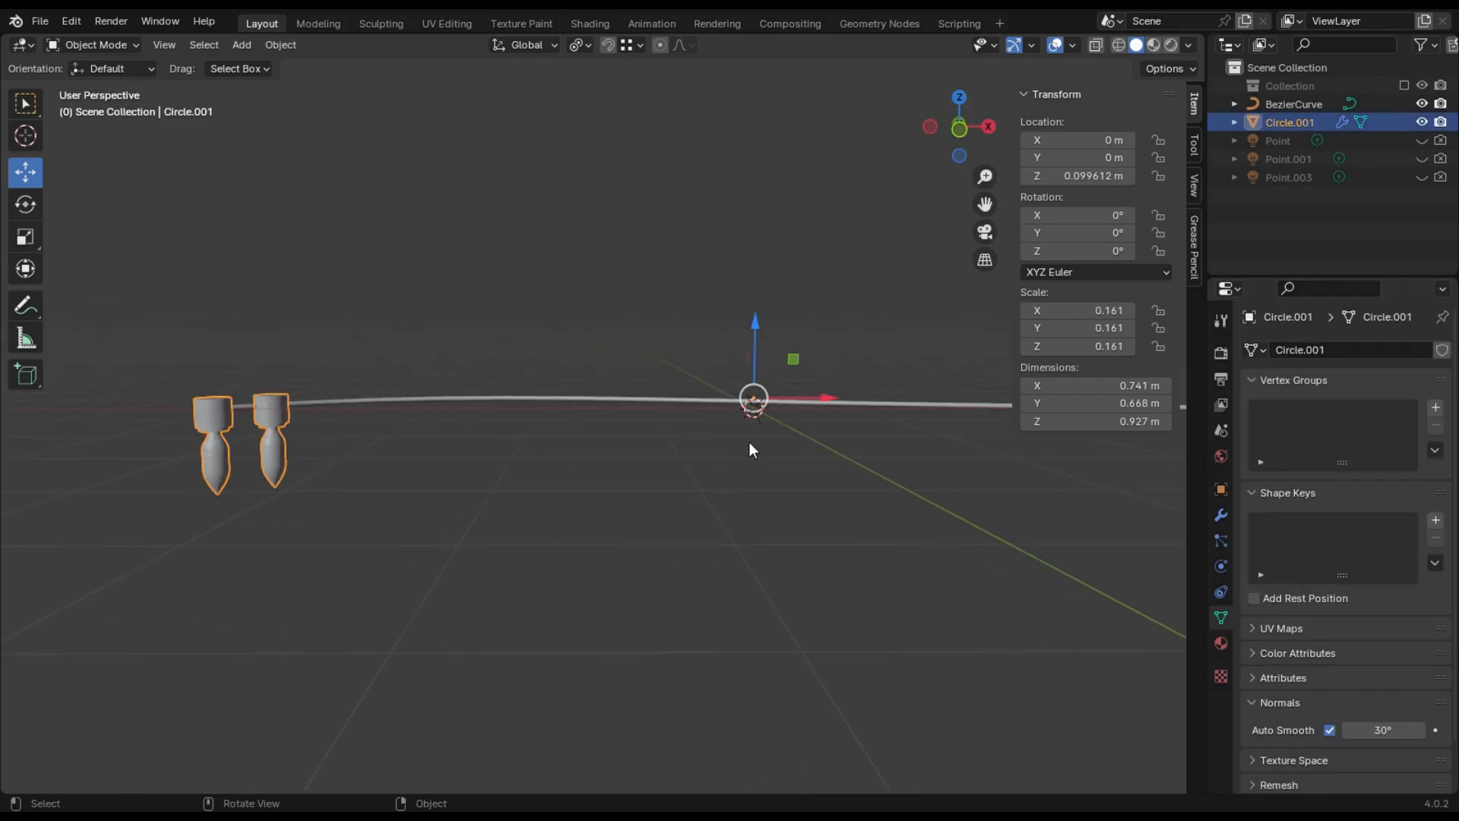
{"action": "left_click", "coordinate": [1221, 515]}
{"action": "left_click", "coordinate": [1420, 431]}
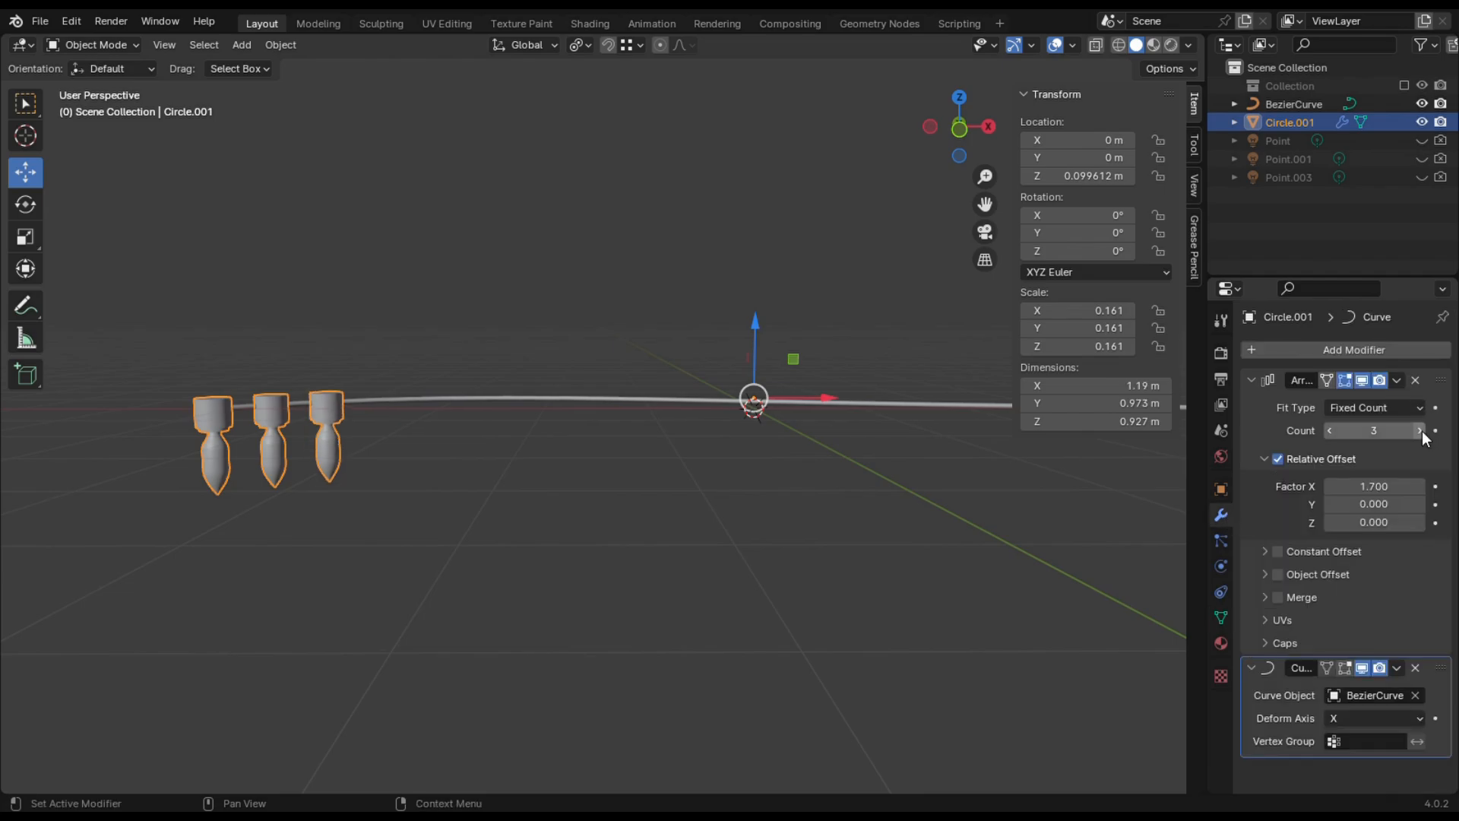
{"action": "left_click", "coordinate": [1419, 431]}
{"action": "left_click", "coordinate": [1419, 431]}
{"action": "left_click", "coordinate": [1420, 431]}
{"action": "left_click", "coordinate": [1420, 431]}
{"action": "left_click", "coordinate": [1420, 431]}
{"action": "left_click", "coordinate": [1419, 431]}
{"action": "left_click", "coordinate": [1419, 431]}
{"action": "middle_click_drag", "start_coordinate": [1117, 494], "coordinate": [1011, 503]}
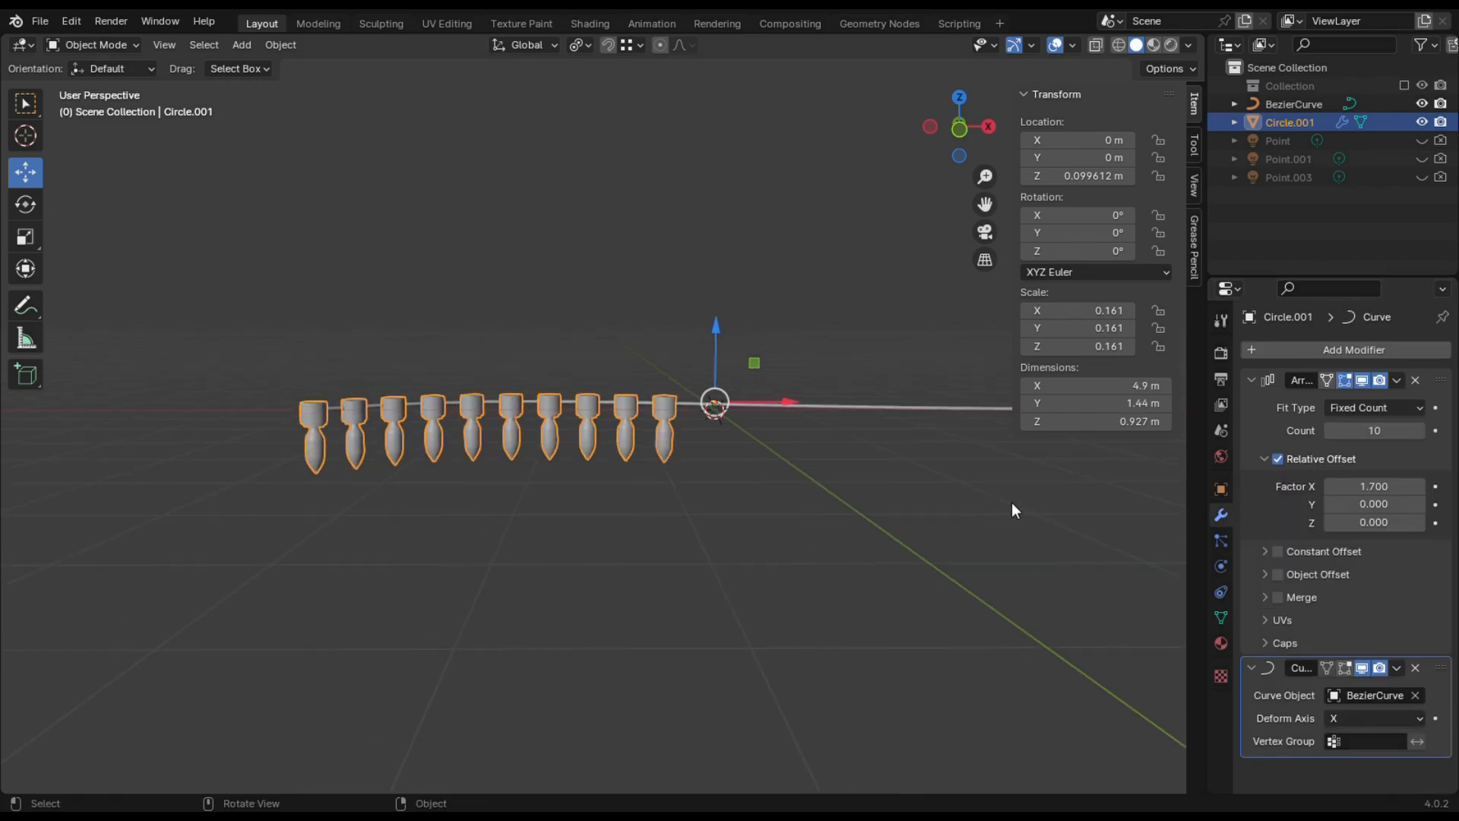
{"action": "left_click", "coordinate": [1418, 431]}
{"action": "left_click", "coordinate": [1418, 431]}
{"action": "left_click", "coordinate": [1418, 431]}
{"action": "left_click", "coordinate": [1418, 430]}
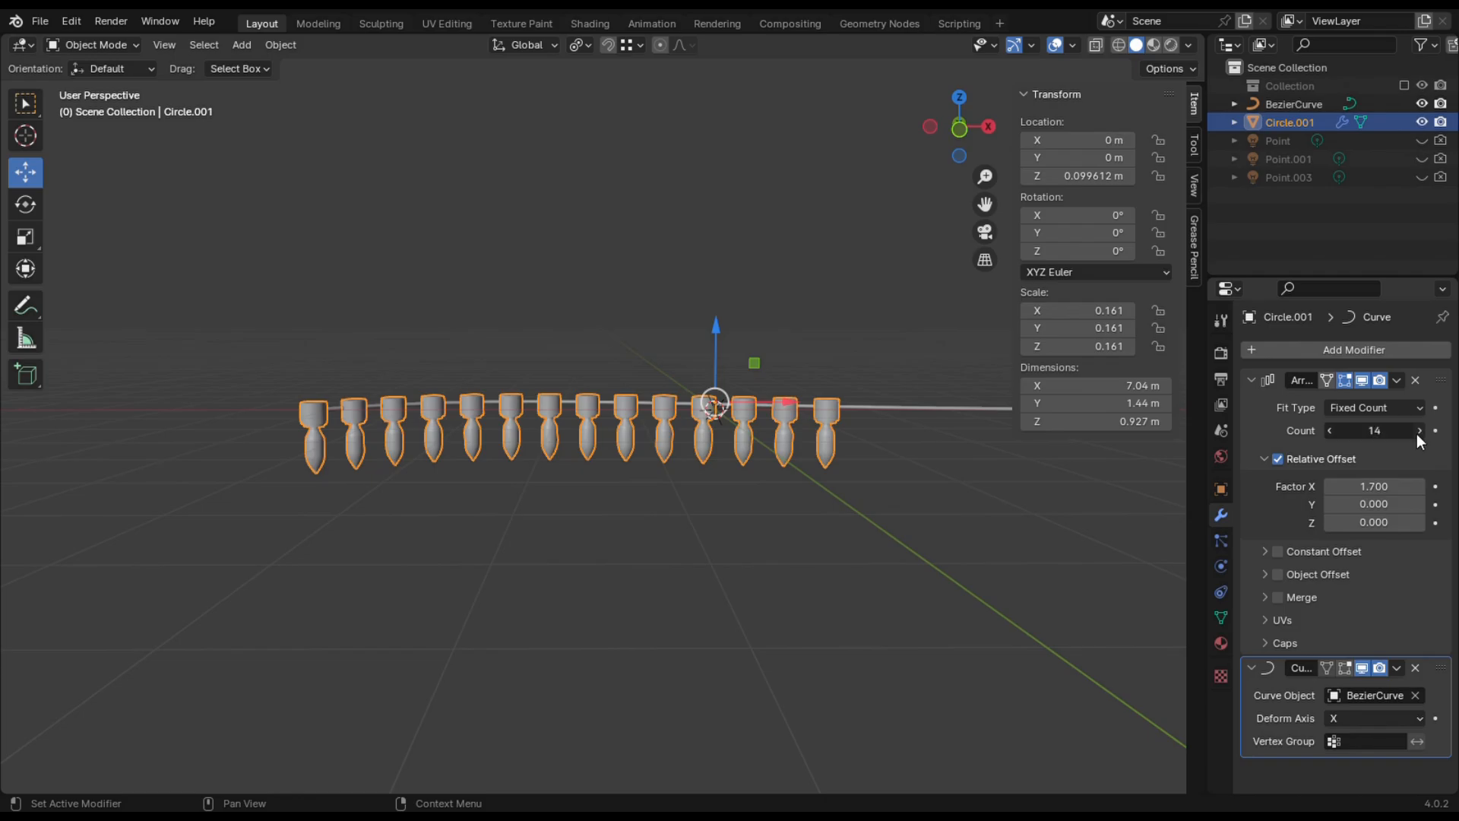
{"action": "left_click", "coordinate": [1418, 431]}
{"action": "left_click", "coordinate": [1418, 431]}
{"action": "left_click", "coordinate": [1418, 431]}
{"action": "left_click", "coordinate": [1418, 430]}
{"action": "left_click_drag", "start_coordinate": [985, 204], "coordinate": [797, 213]}
{"action": "left_click", "coordinate": [1418, 431]}
{"action": "left_click", "coordinate": [1417, 431]}
{"action": "left_click", "coordinate": [1417, 431]}
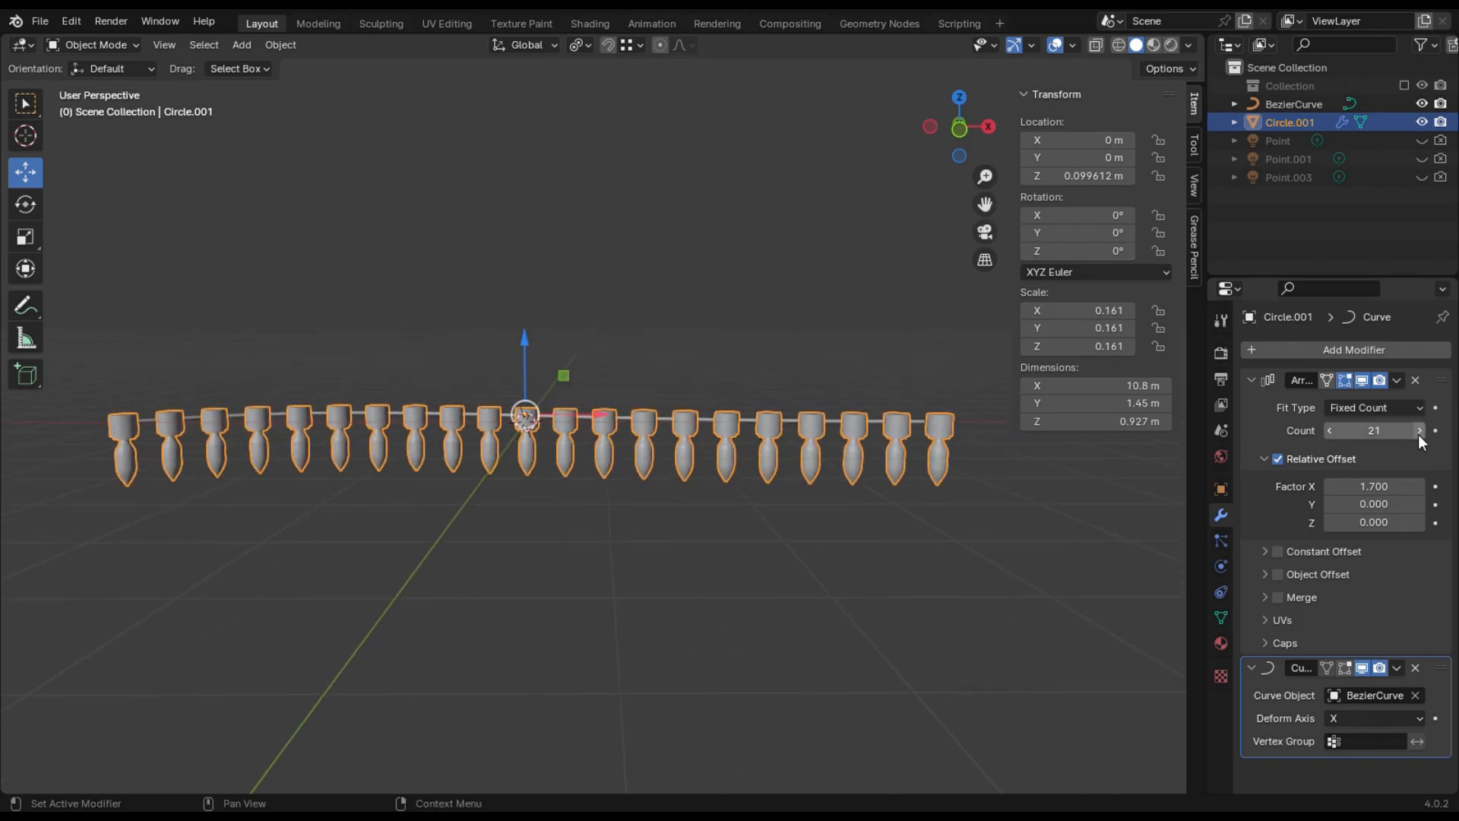
Reduce the Array count to 17 and widen the relative offset X factor to 2.1, then deselect the body.
{"action": "left_click_drag", "start_coordinate": [987, 143], "coordinate": [928, 129]}
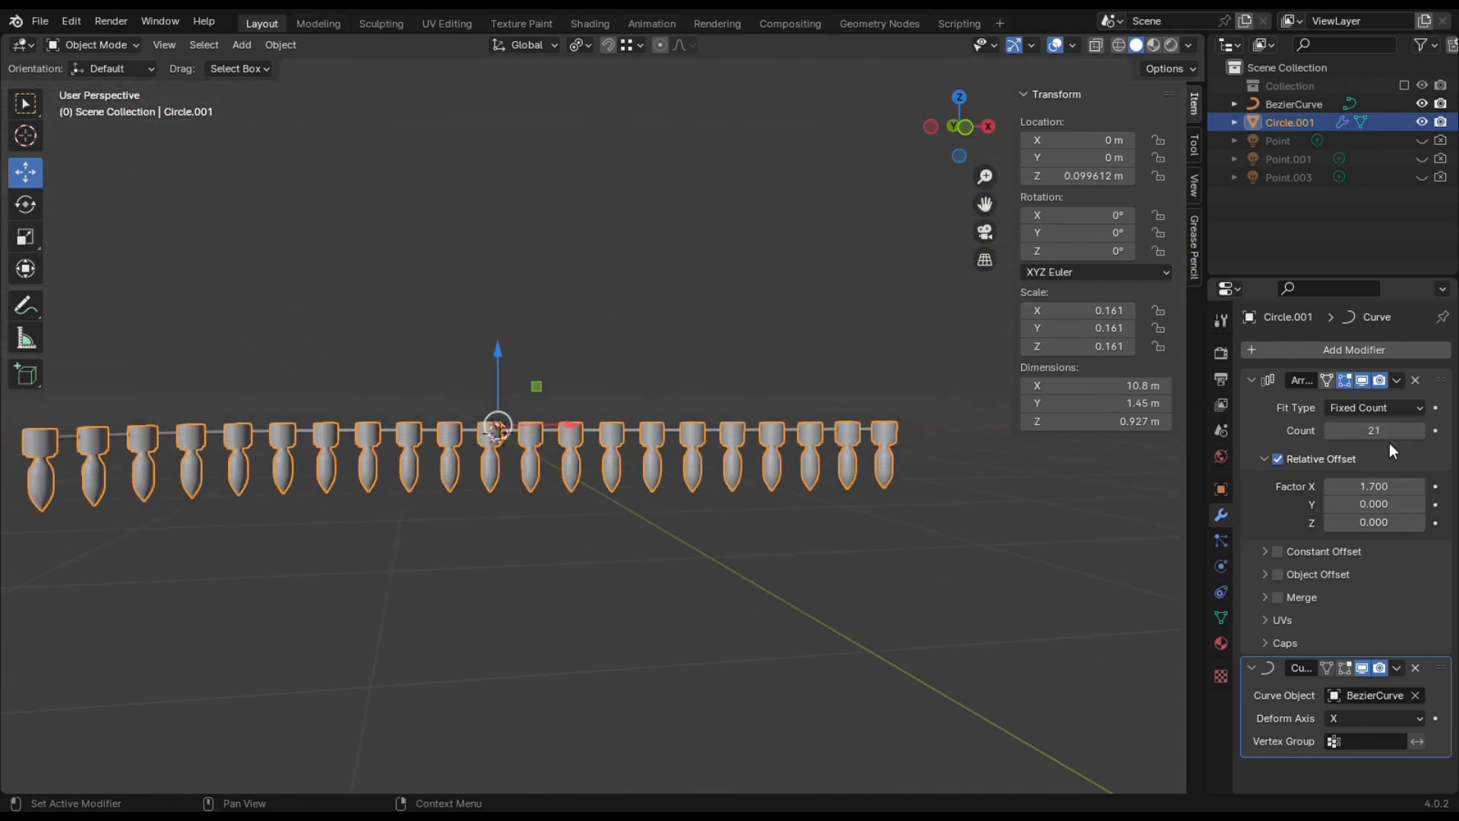
{"action": "left_click", "coordinate": [1326, 430]}
{"action": "left_click", "coordinate": [1326, 430]}
{"action": "left_click", "coordinate": [1327, 430]}
{"action": "left_click", "coordinate": [1327, 430]}
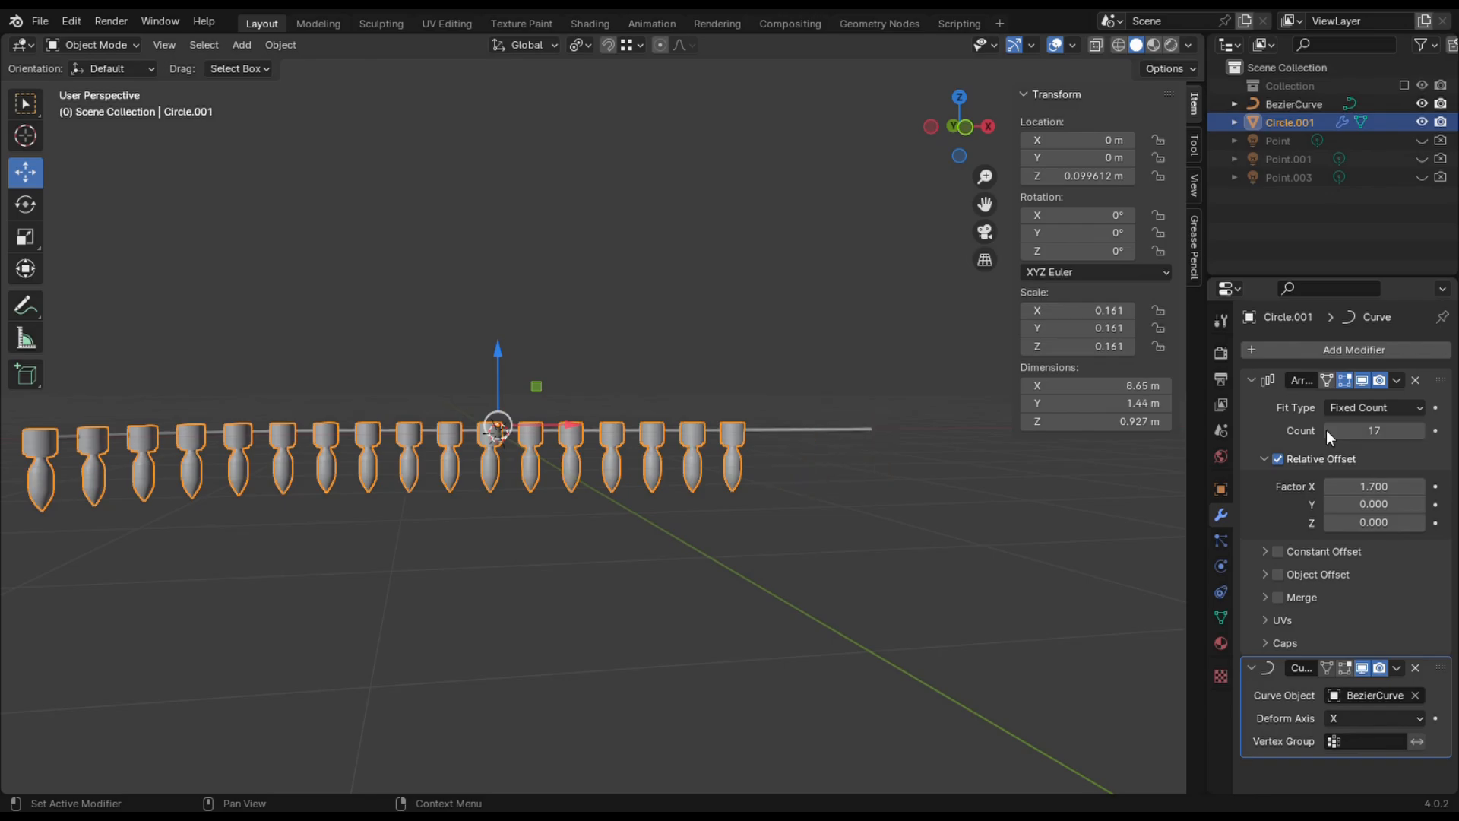
{"action": "left_click", "coordinate": [1416, 490]}
{"action": "left_click", "coordinate": [1416, 490]}
{"action": "left_click", "coordinate": [1416, 490]}
{"action": "left_click", "coordinate": [1416, 490]}
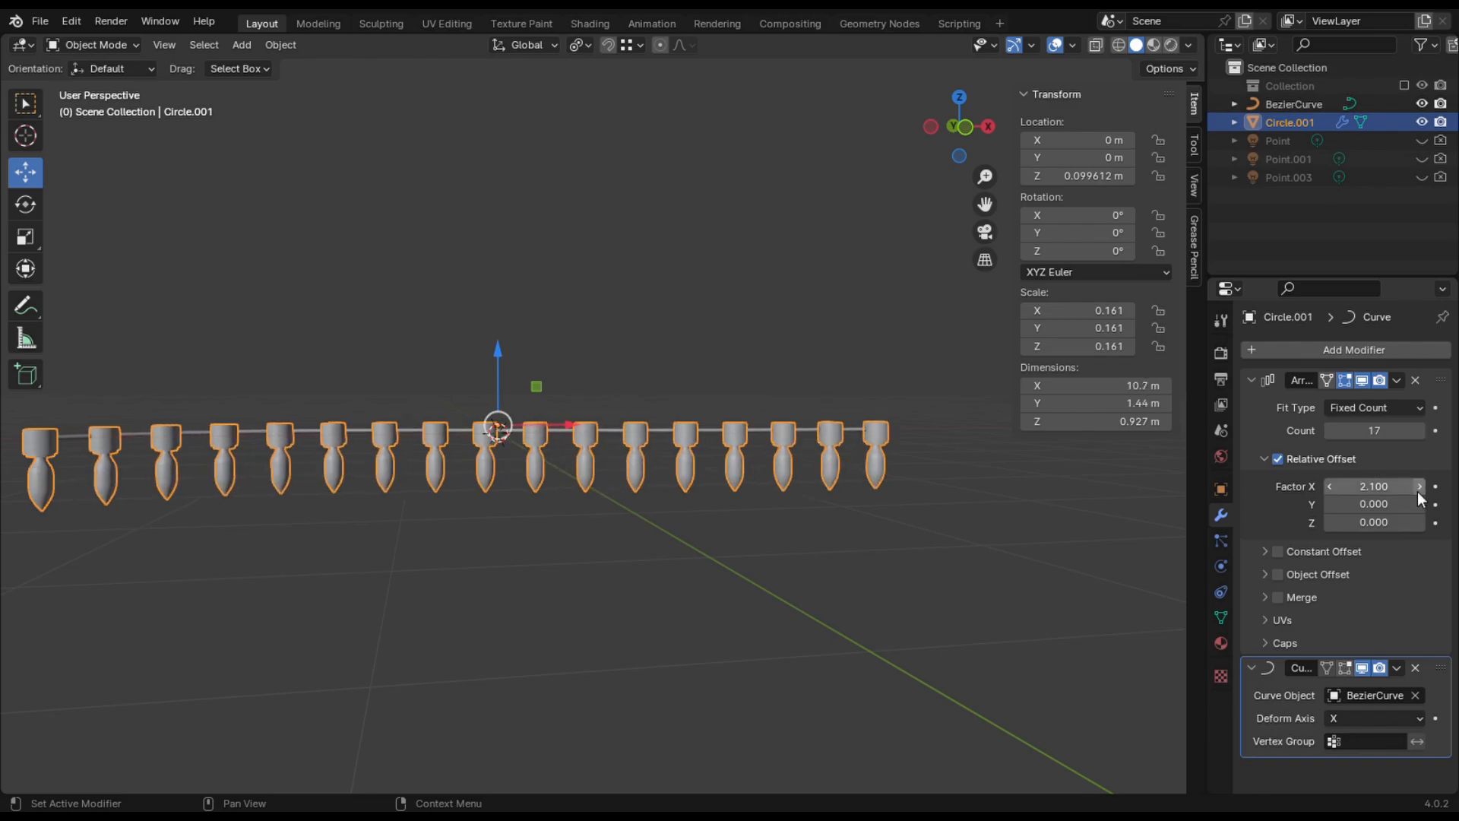
{"action": "scroll", "coordinate": [778, 281], "scroll_direction": "down", "scroll_amount": 2}
{"action": "left_click", "coordinate": [777, 290]}
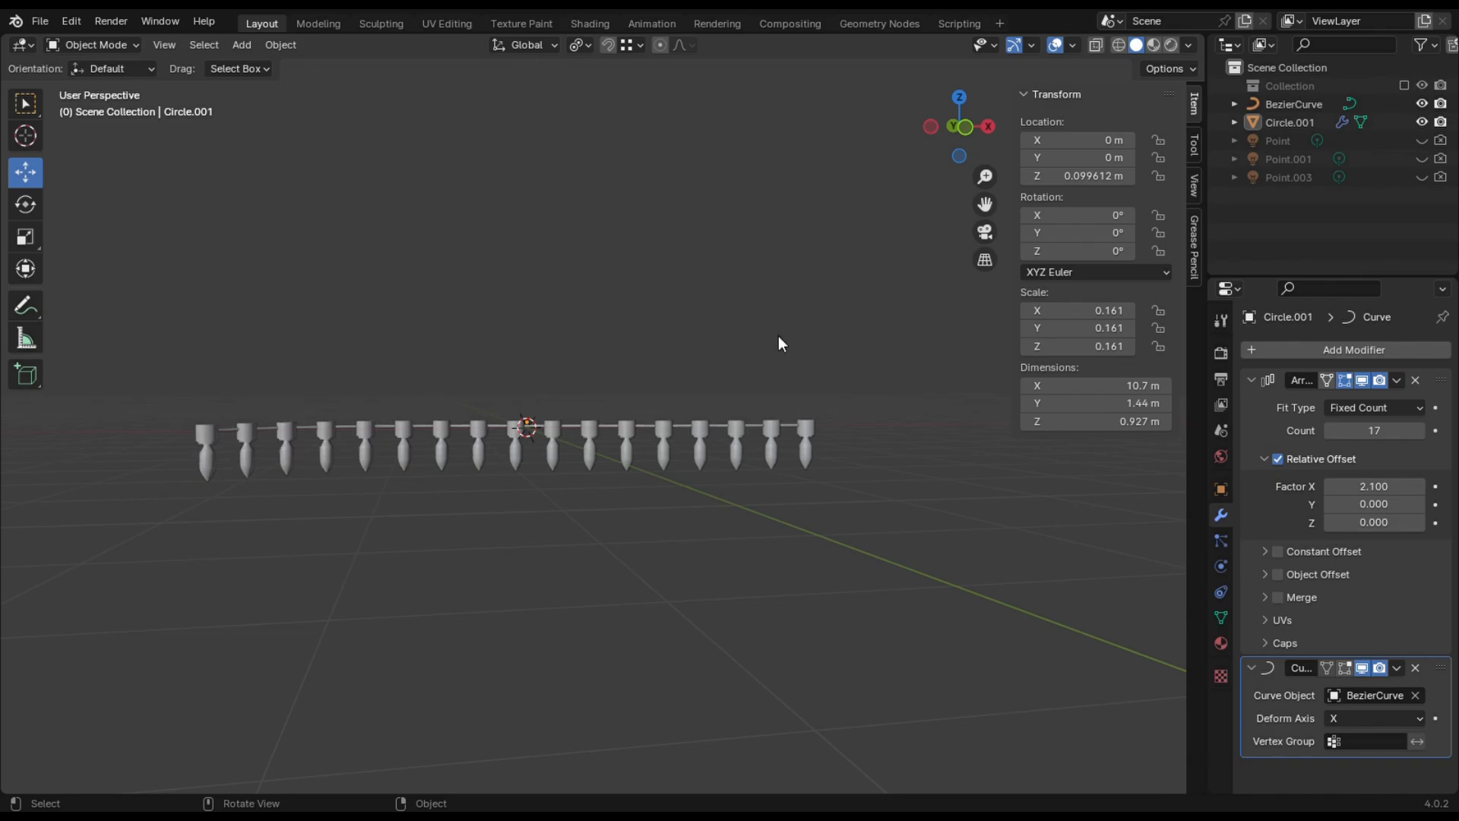
Switch to the Shading workspace to check the rendered string of lights.
{"action": "scroll", "coordinate": [778, 337], "scroll_direction": "up", "scroll_amount": 2}
{"action": "scroll", "coordinate": [772, 344], "scroll_direction": "down", "scroll_amount": 2}
{"action": "scroll", "coordinate": [769, 343], "scroll_direction": "up", "scroll_amount": 2}
{"action": "scroll", "coordinate": [769, 343], "scroll_direction": "down", "scroll_amount": 1}
{"action": "left_click", "coordinate": [591, 24]}
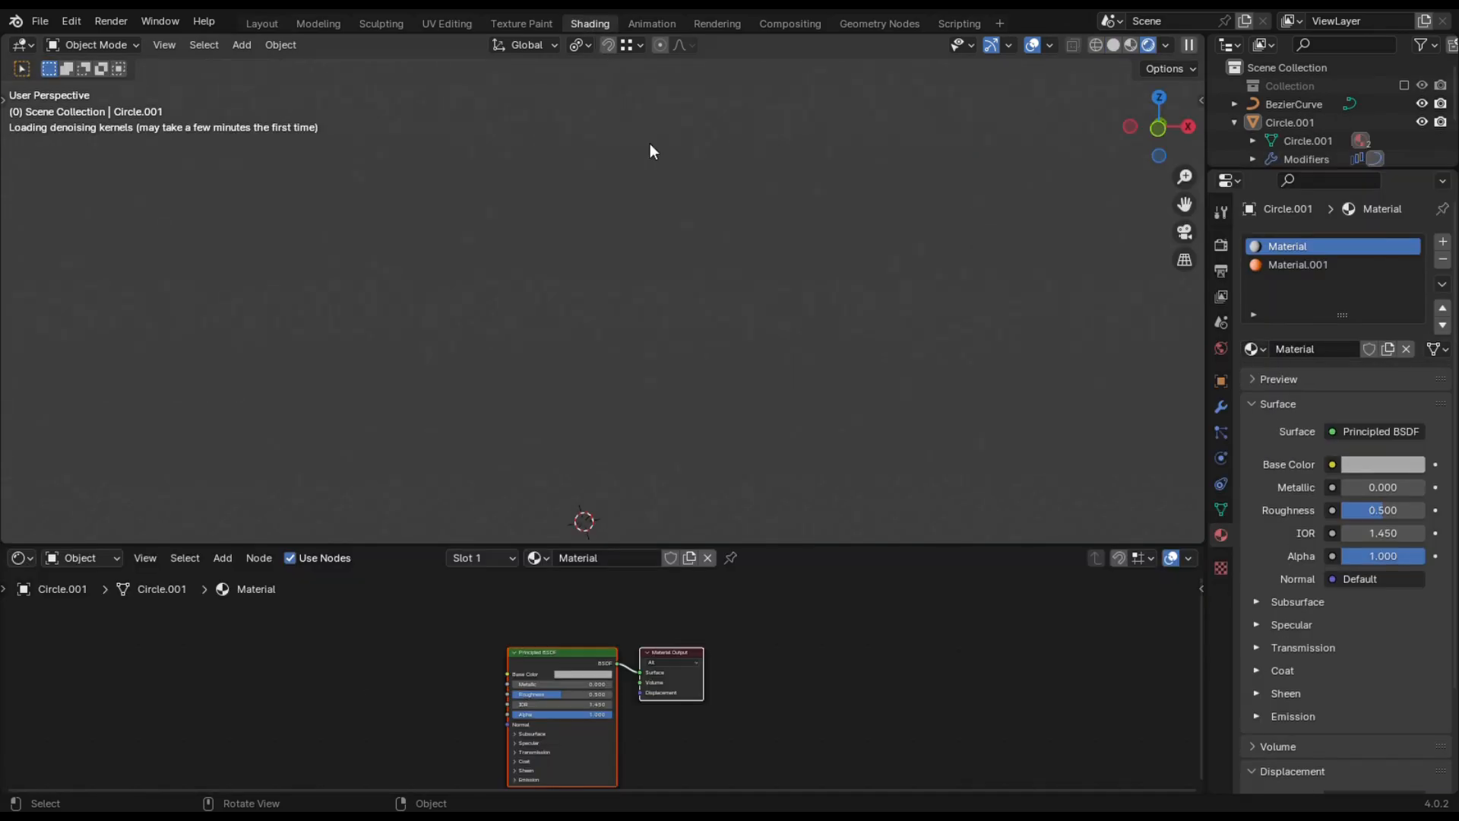
{"action": "left_click_drag", "start_coordinate": [1185, 204], "coordinate": [1159, 71]}
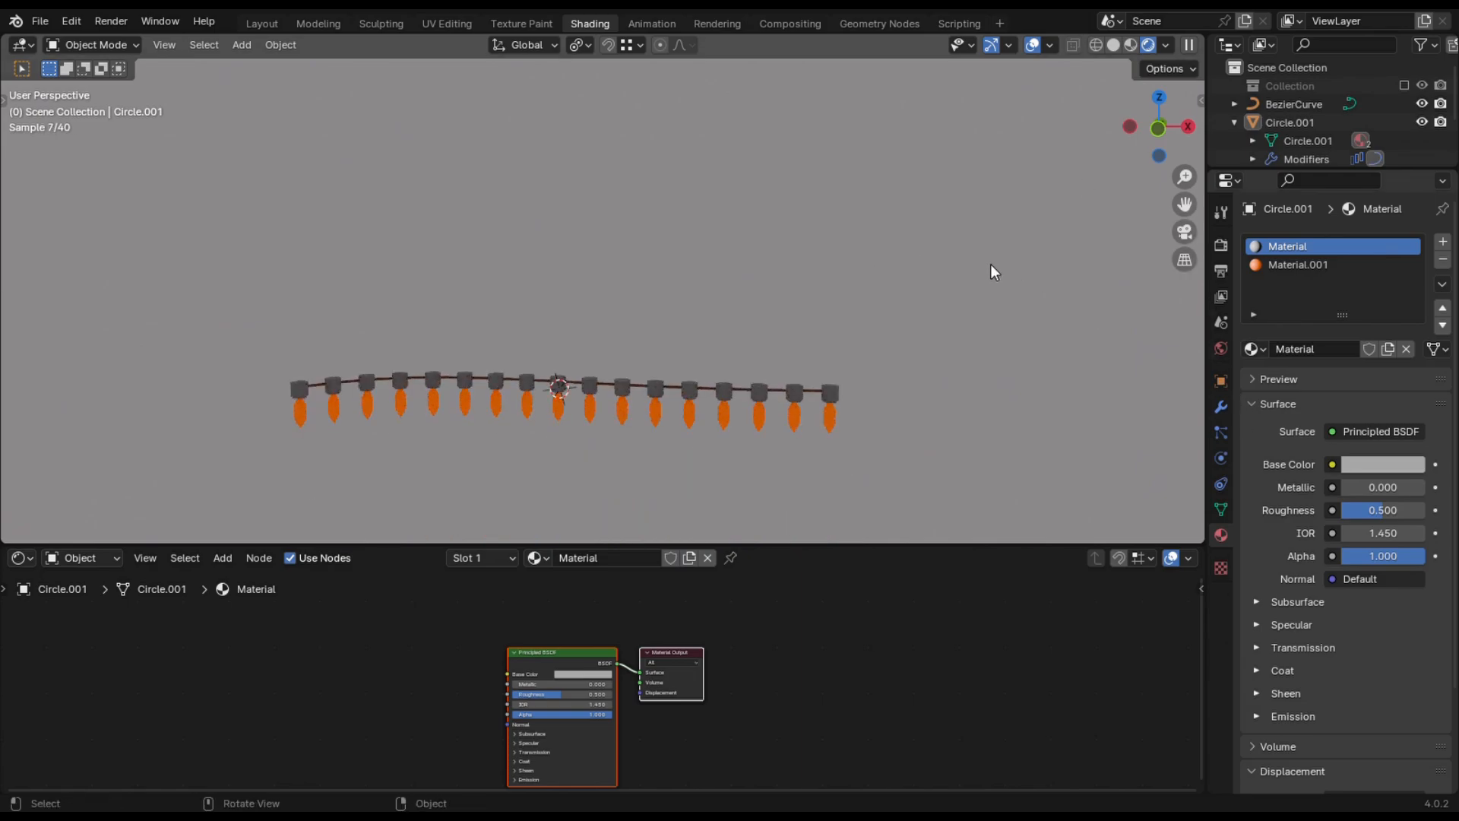
{"action": "scroll", "coordinate": [1102, 426], "scroll_direction": "up", "scroll_amount": 2}
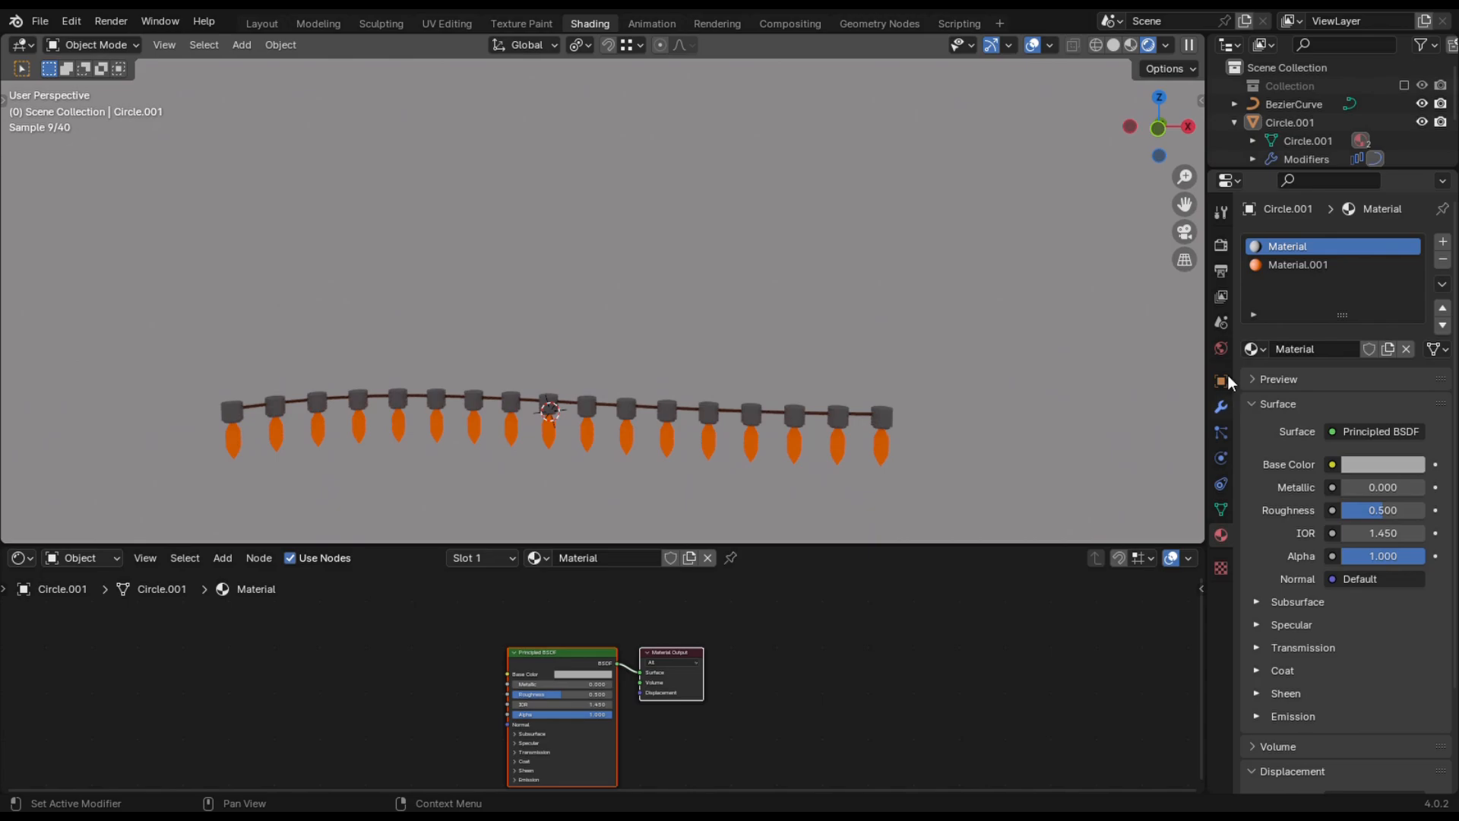
Darken the World background colour to a value of about 0.086.
{"action": "left_click", "coordinate": [1221, 349]}
{"action": "left_click", "coordinate": [1391, 358]}
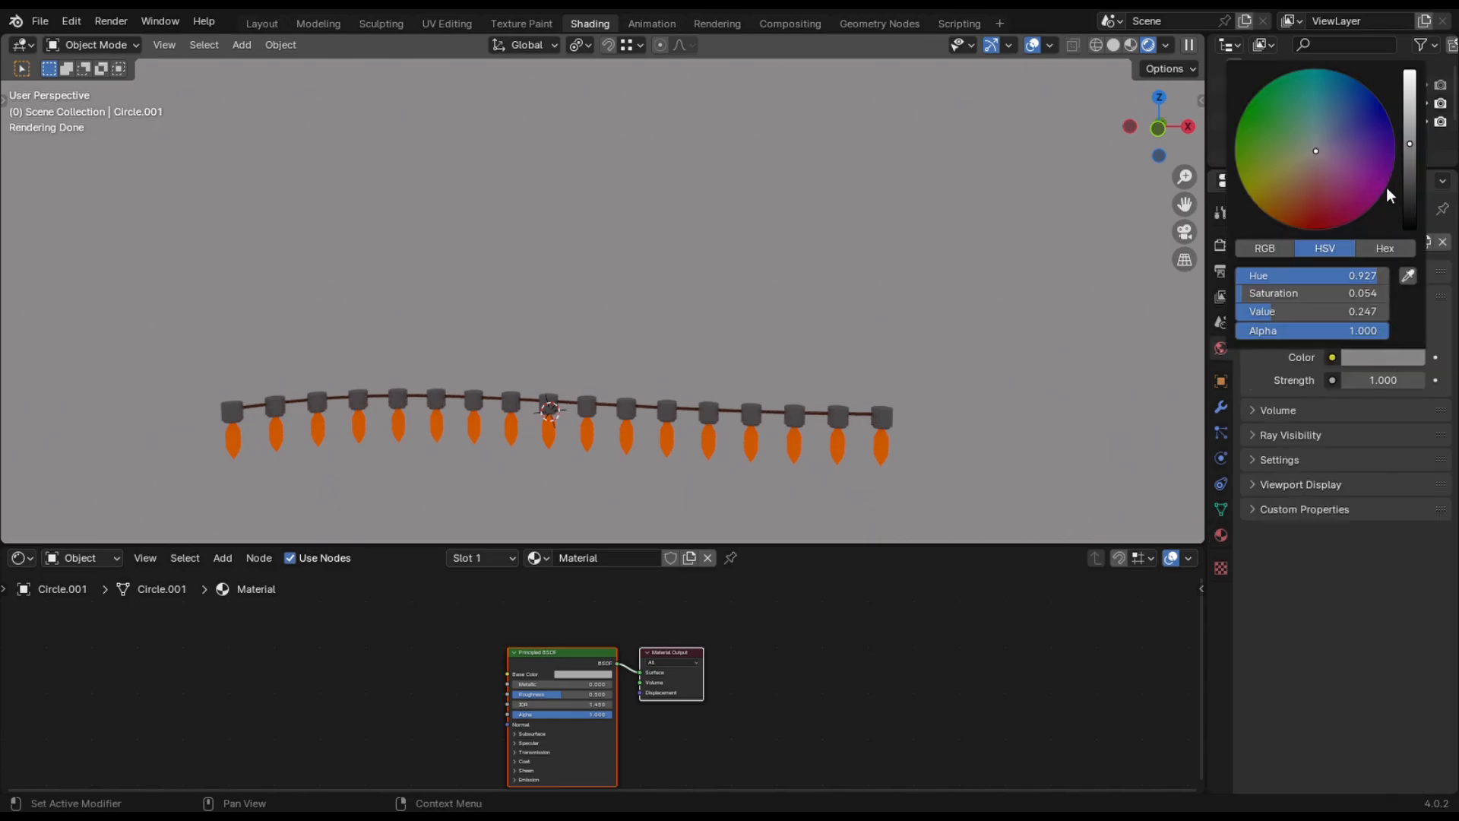
{"action": "left_click_drag", "start_coordinate": [1410, 144], "coordinate": [1409, 174]}
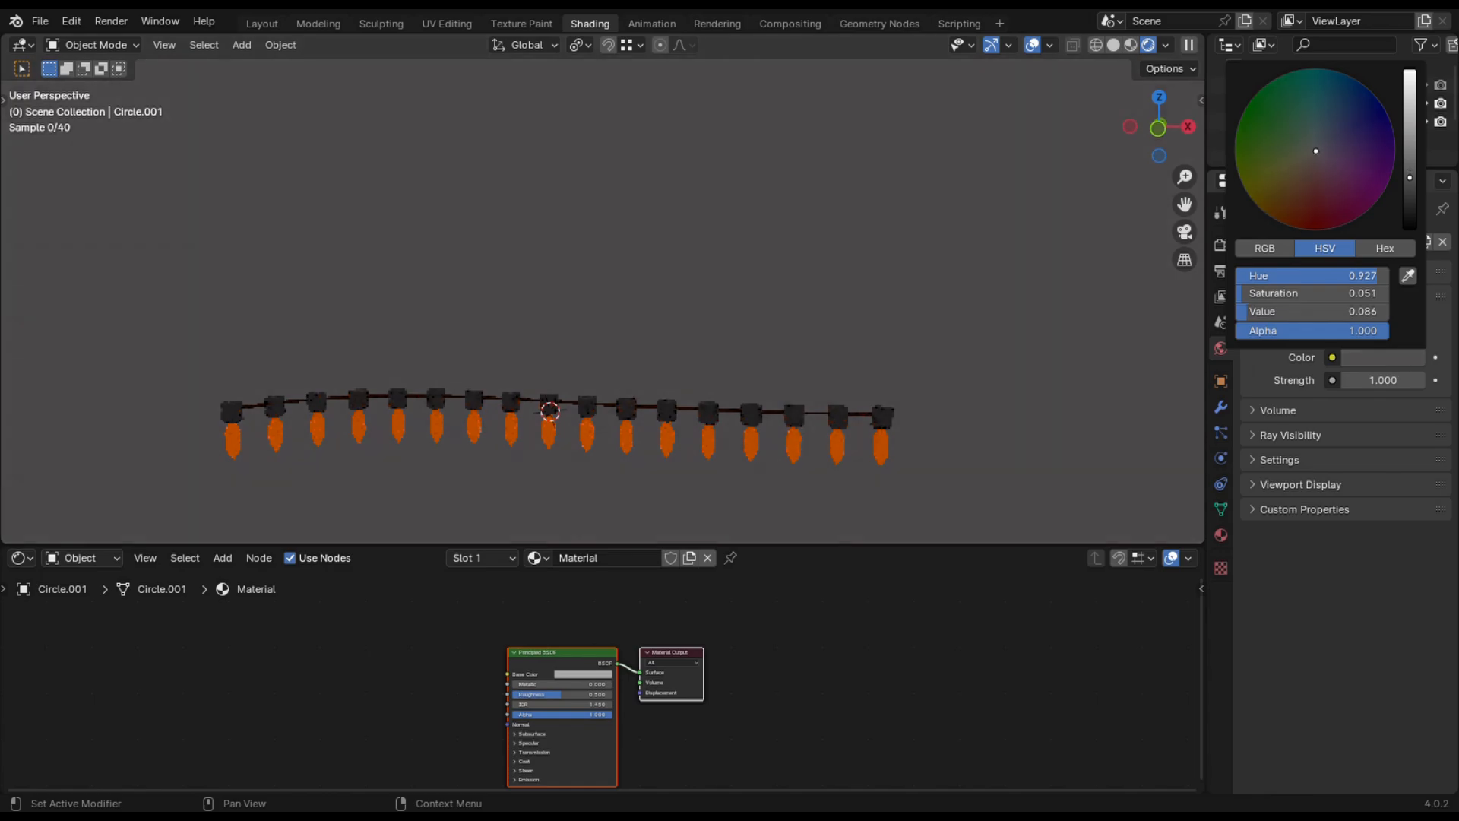
{"action": "mouse_move", "coordinate": [1155, 112]}
{"action": "left_mouse_down"}
{"action": "mouse_move", "coordinate": [1196, 126]}
{"action": "mouse_move", "coordinate": [1176, 123]}
{"action": "left_mouse_up"}
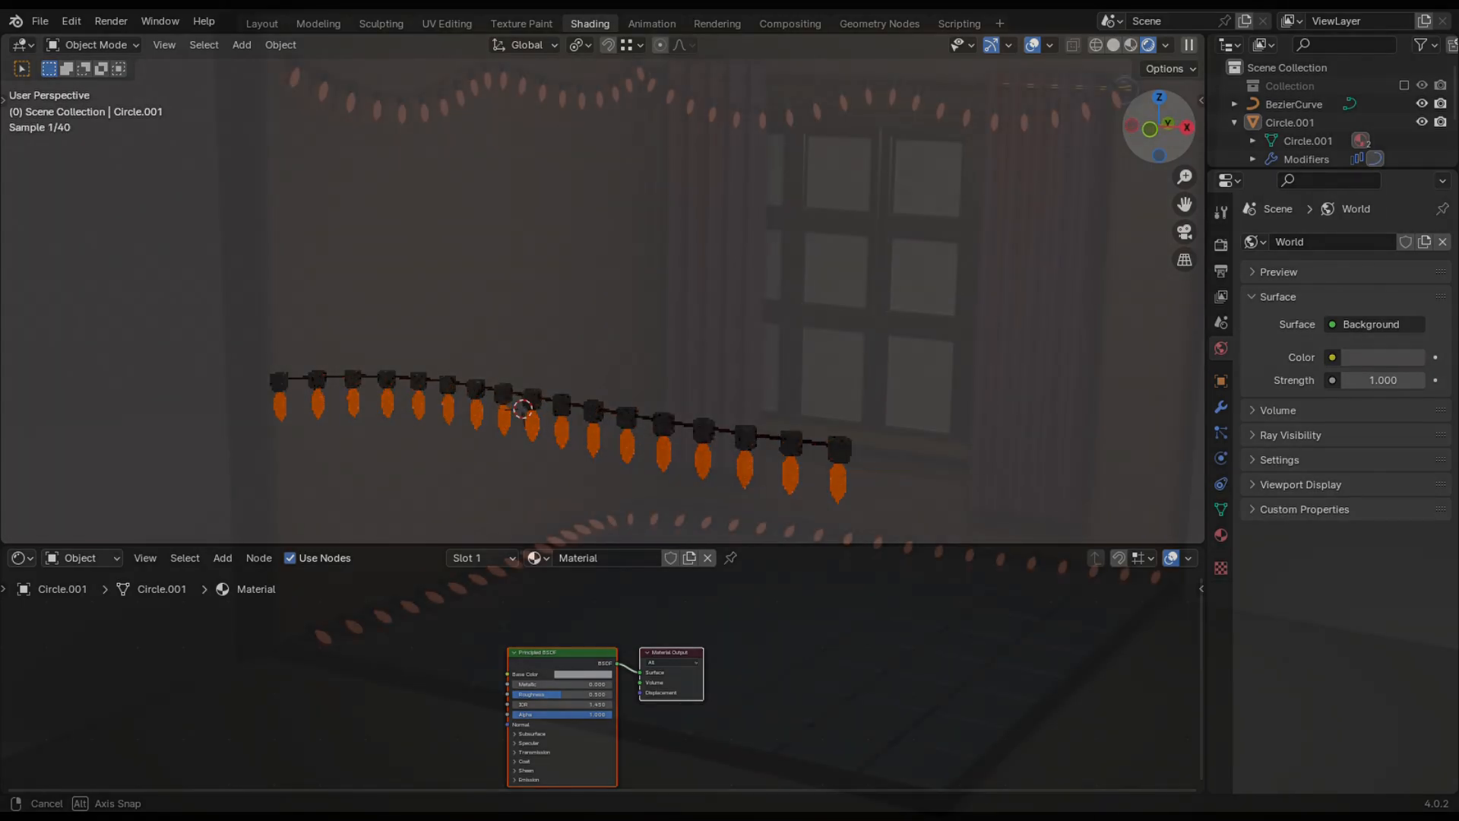